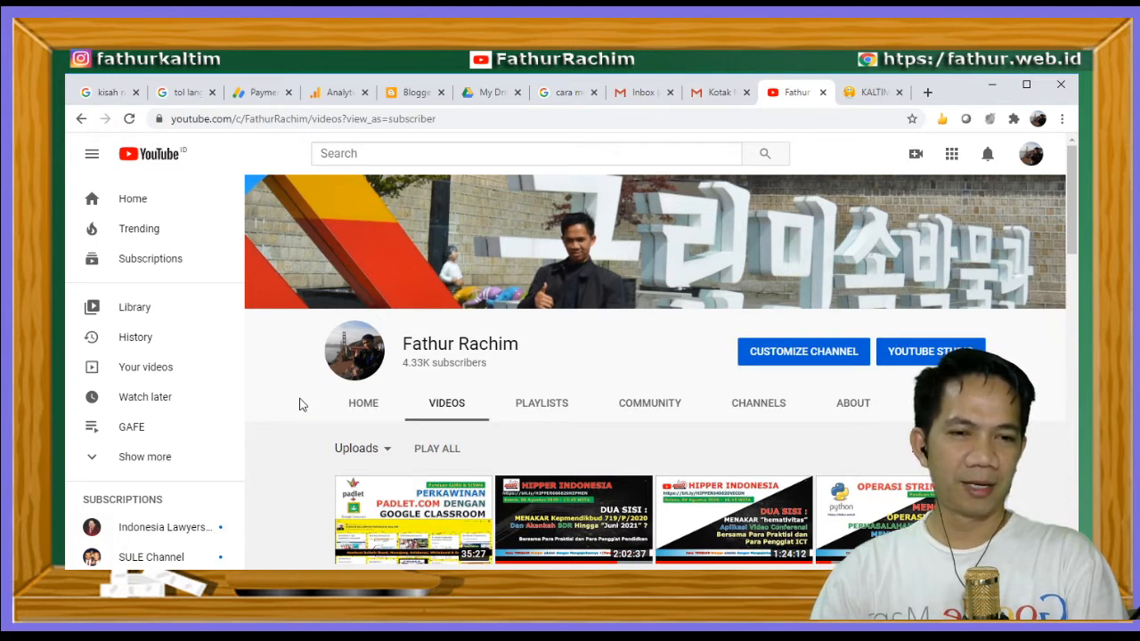
Switch to the two open Gmail accounts, compare their inbox layouts, and check which account the Indonesian-language inbox belongs to
click(873, 92)
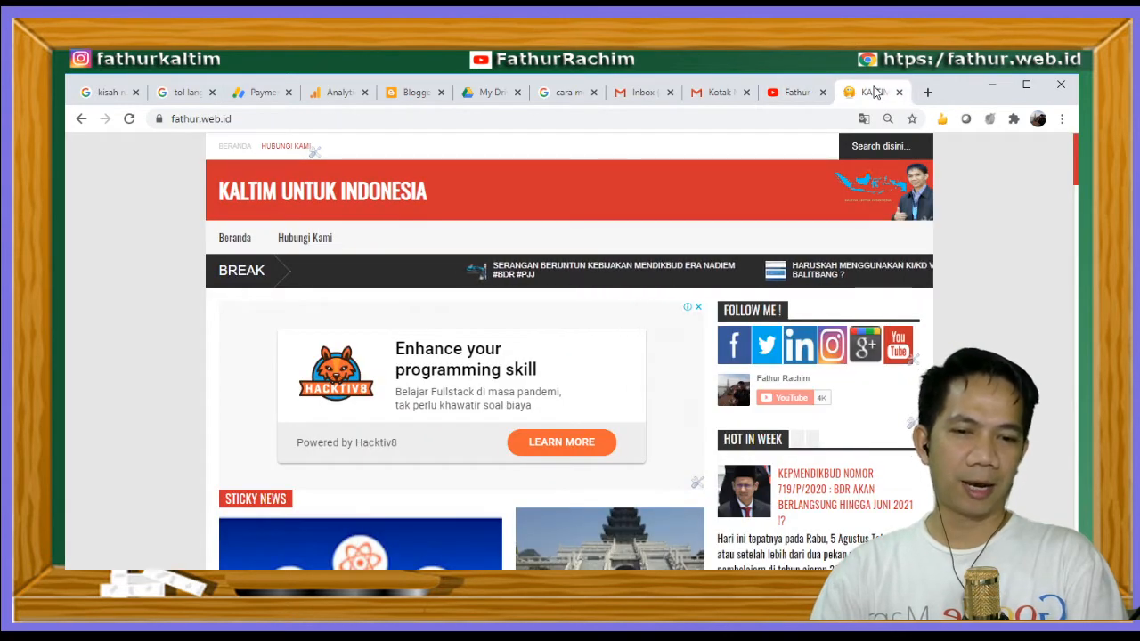
click(638, 98)
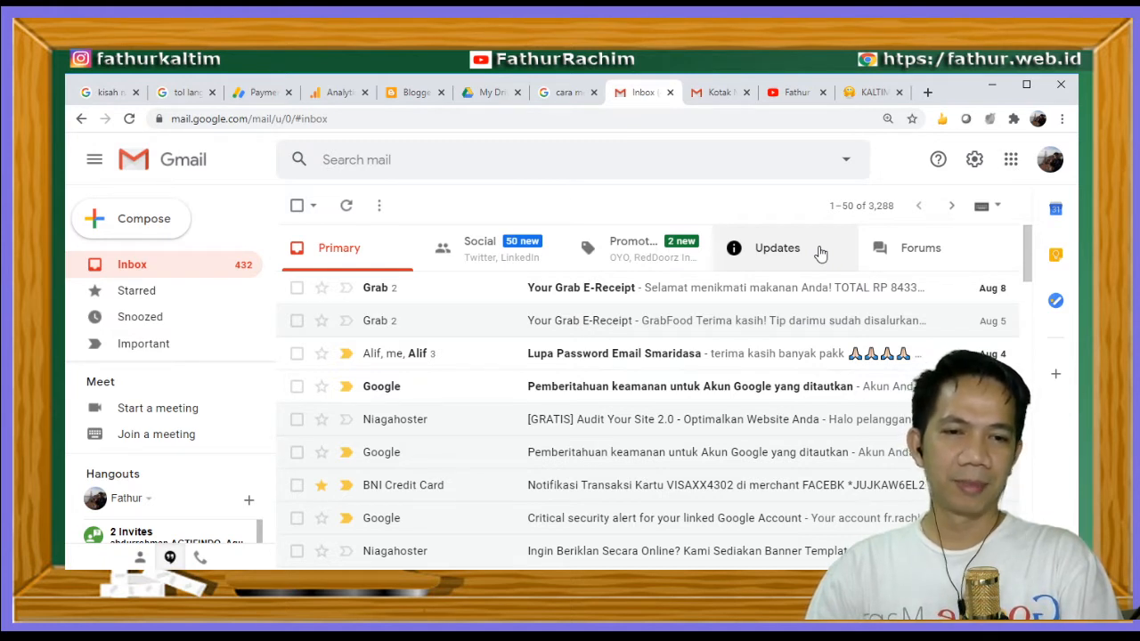
click(712, 94)
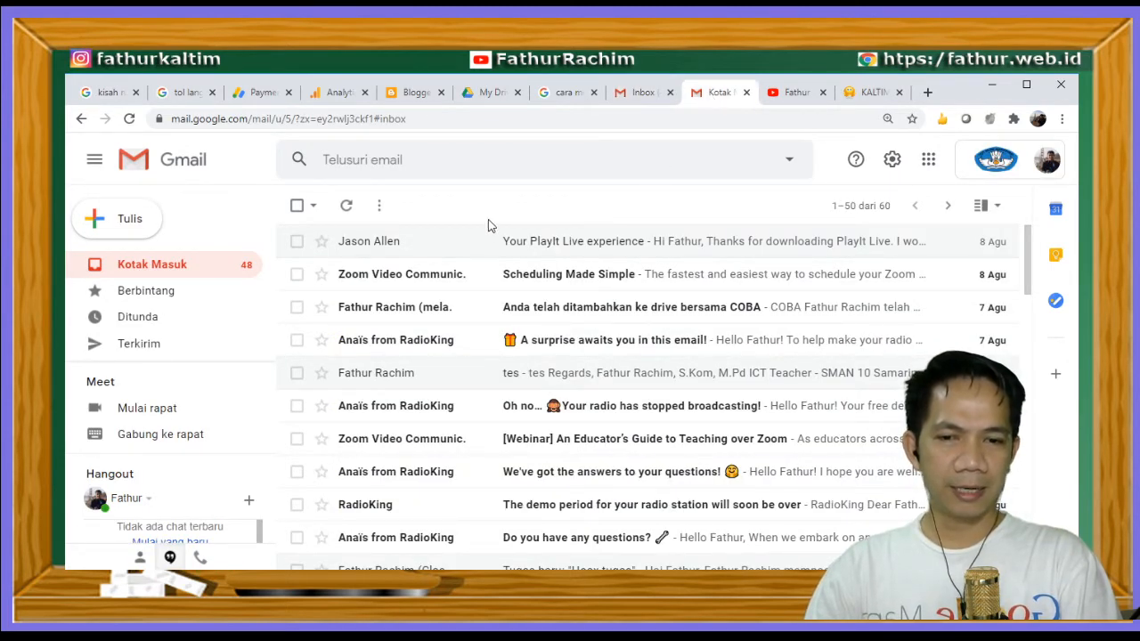
click(1047, 172)
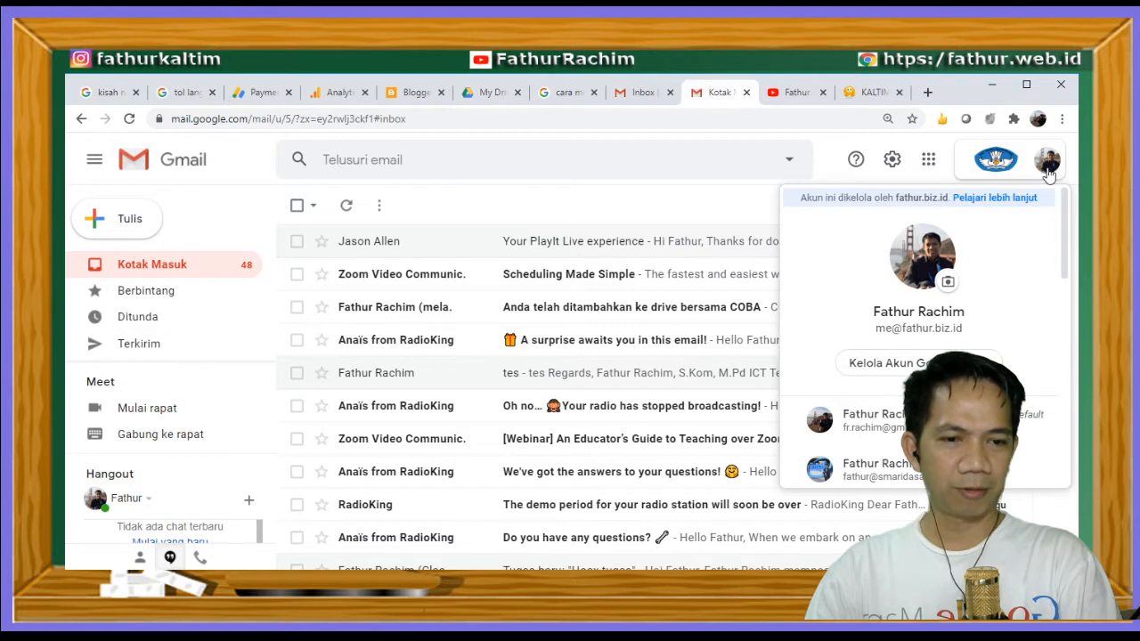
click(1047, 169)
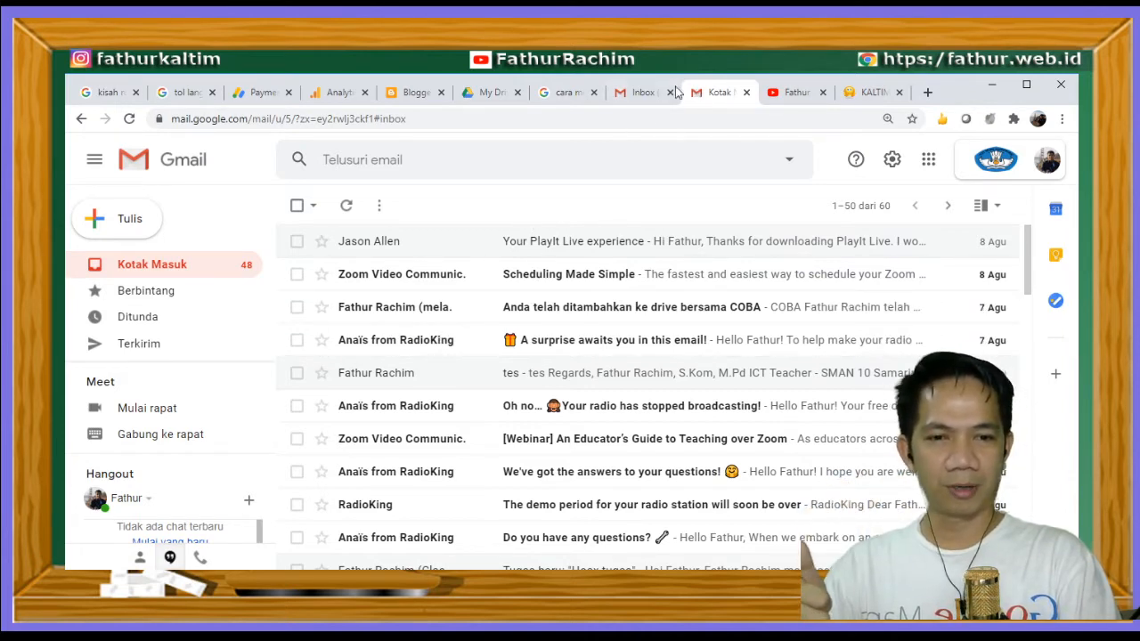
click(636, 92)
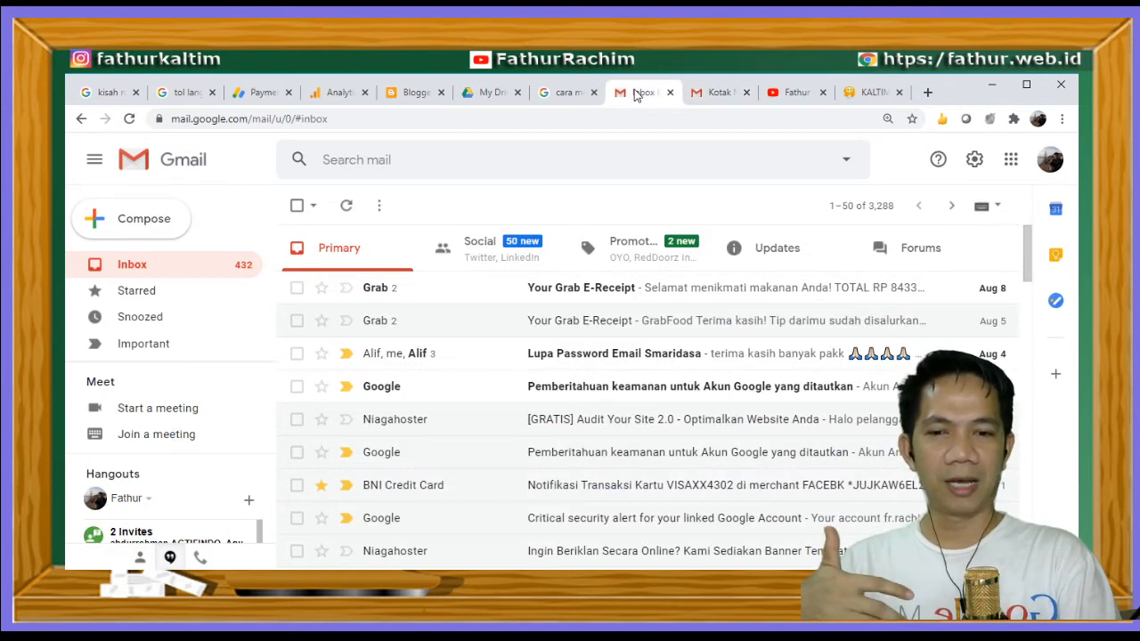
click(706, 93)
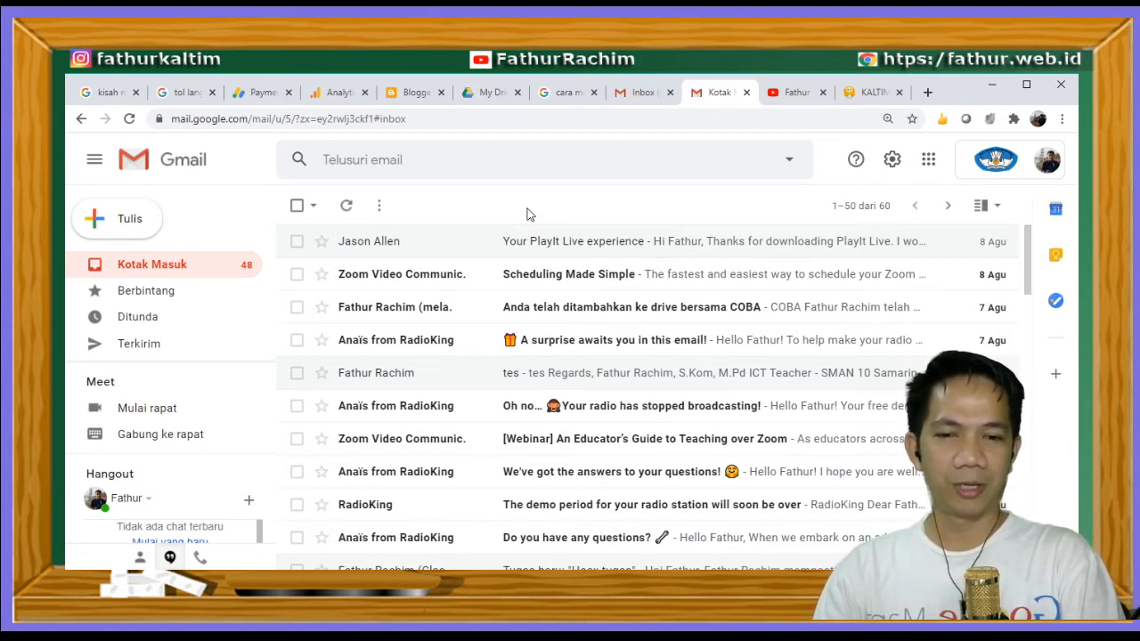
click(621, 96)
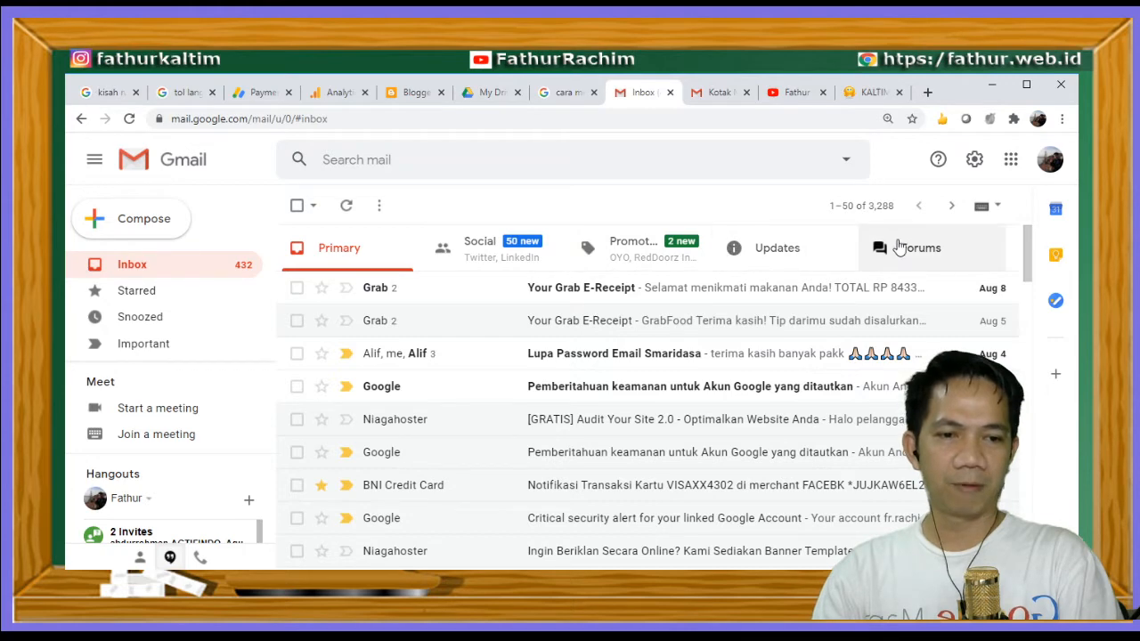
click(717, 98)
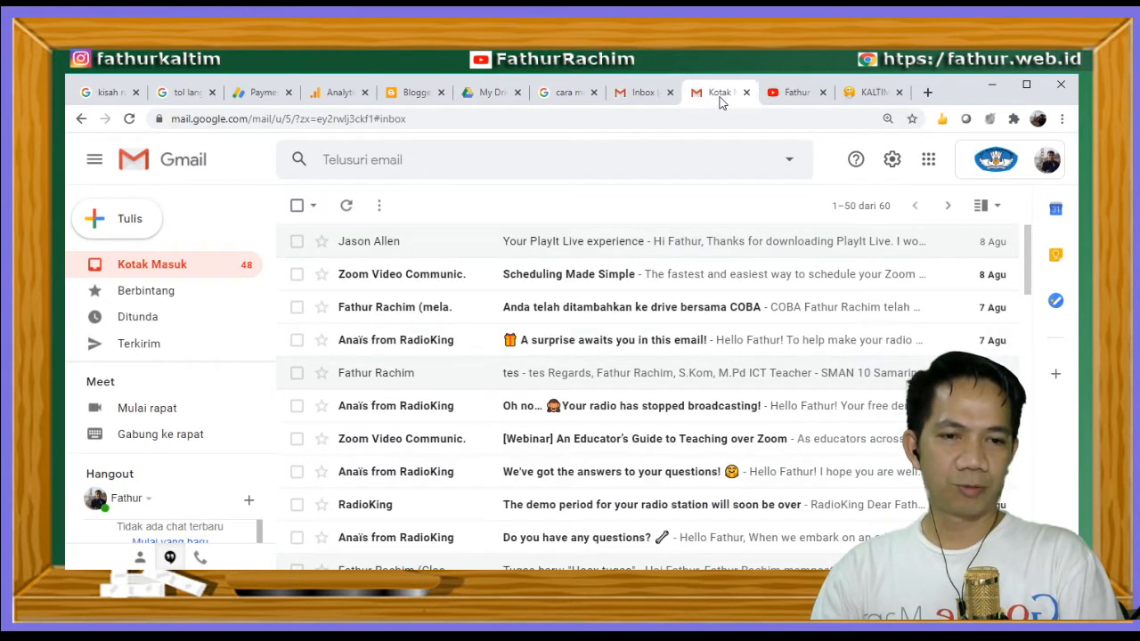
Open the full settings of the Indonesian-language Gmail account at the inbox (Kotak Masuk) section
click(892, 161)
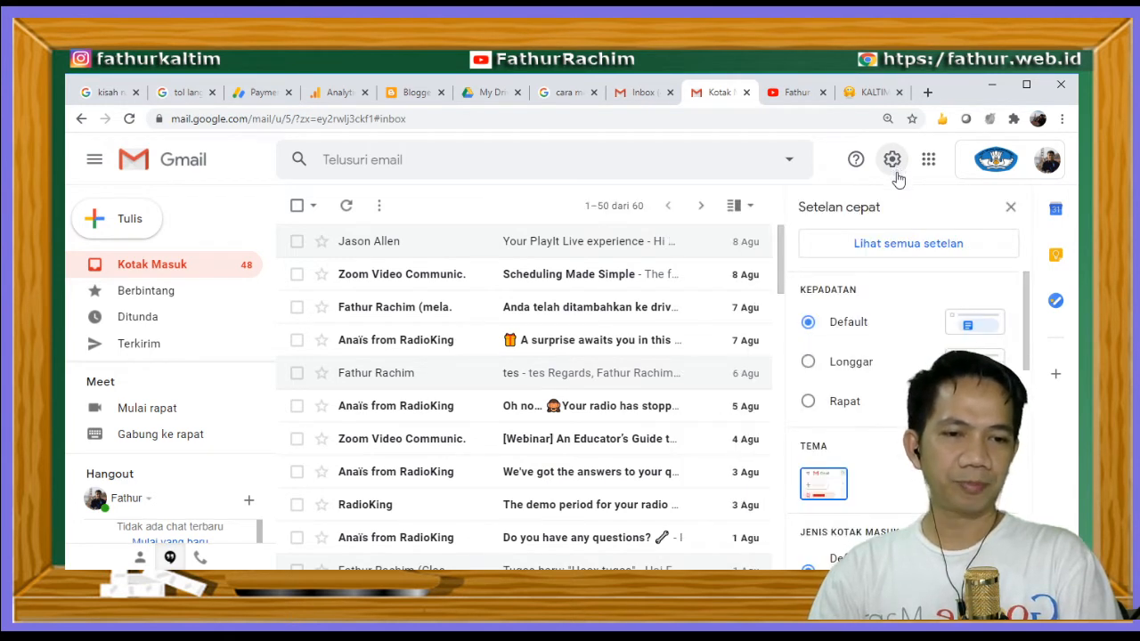
click(937, 253)
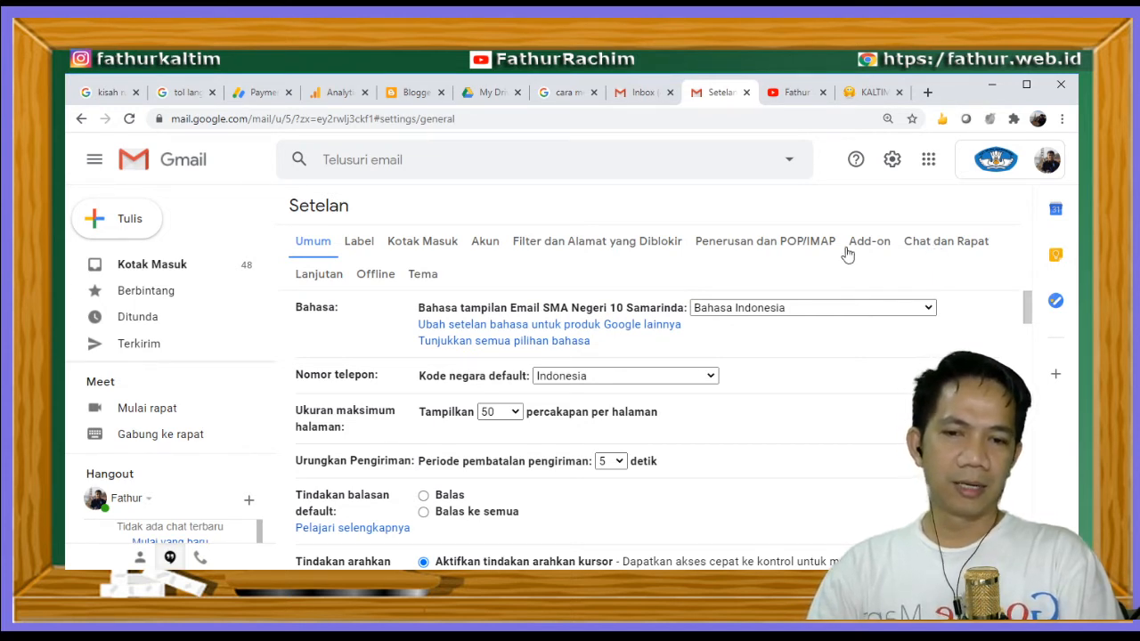
click(424, 246)
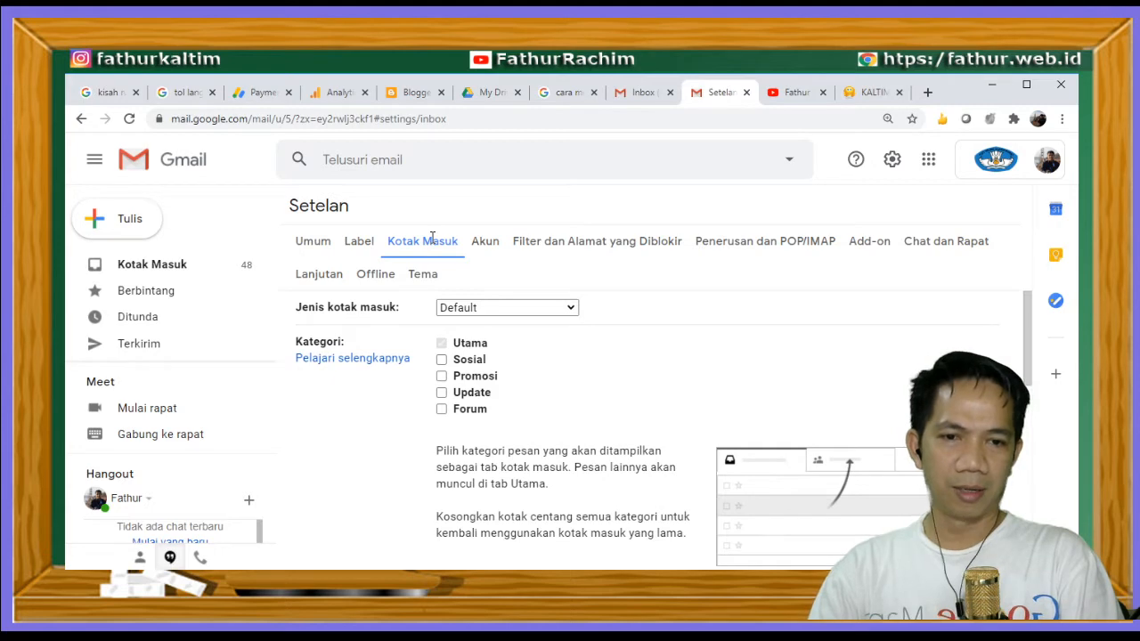
Examine the inbox category settings of the English-language Gmail account for comparison
click(637, 95)
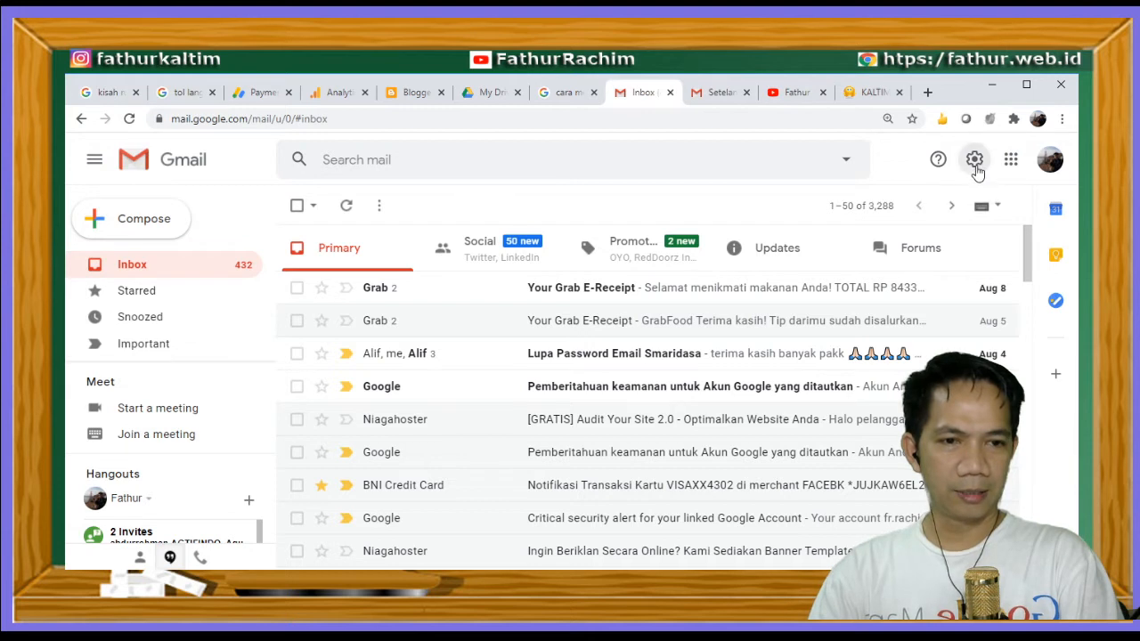
click(974, 160)
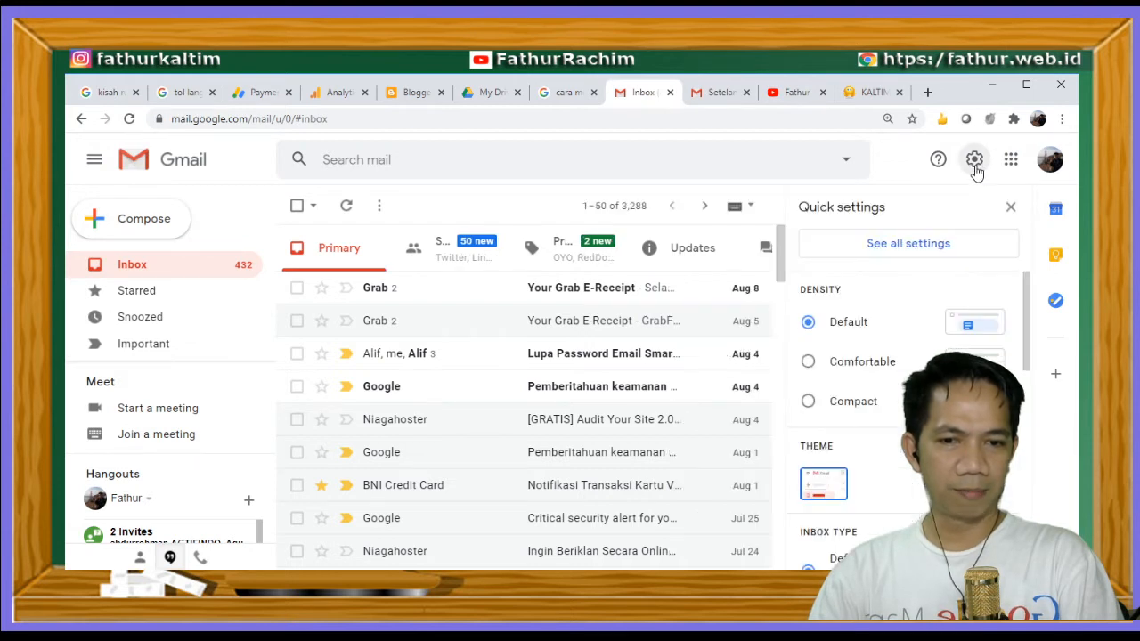
click(910, 248)
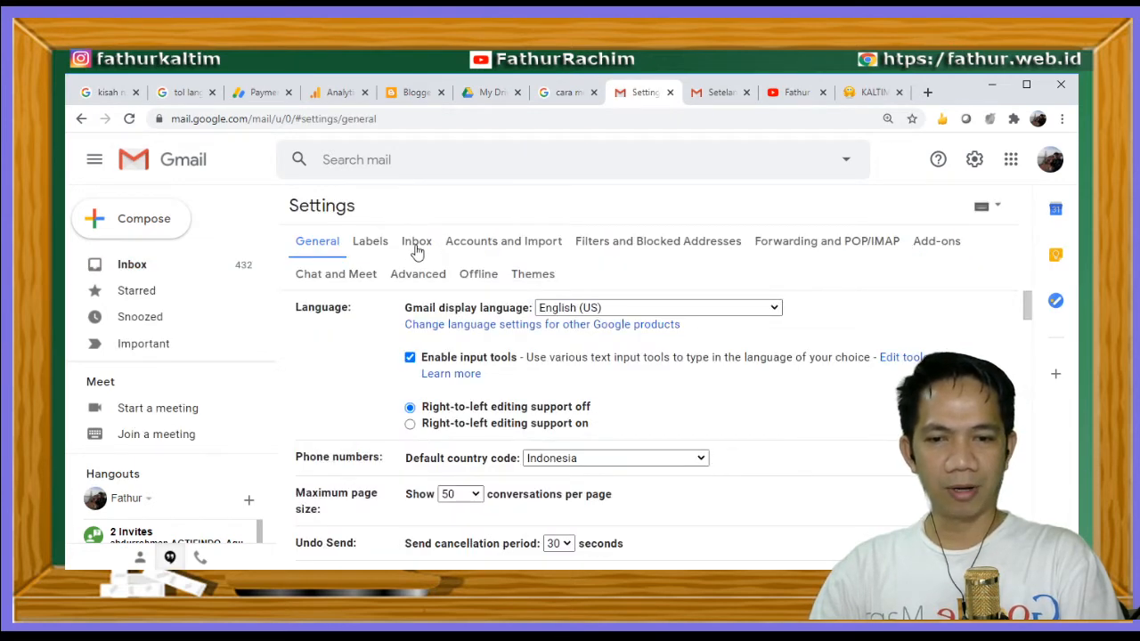
click(417, 249)
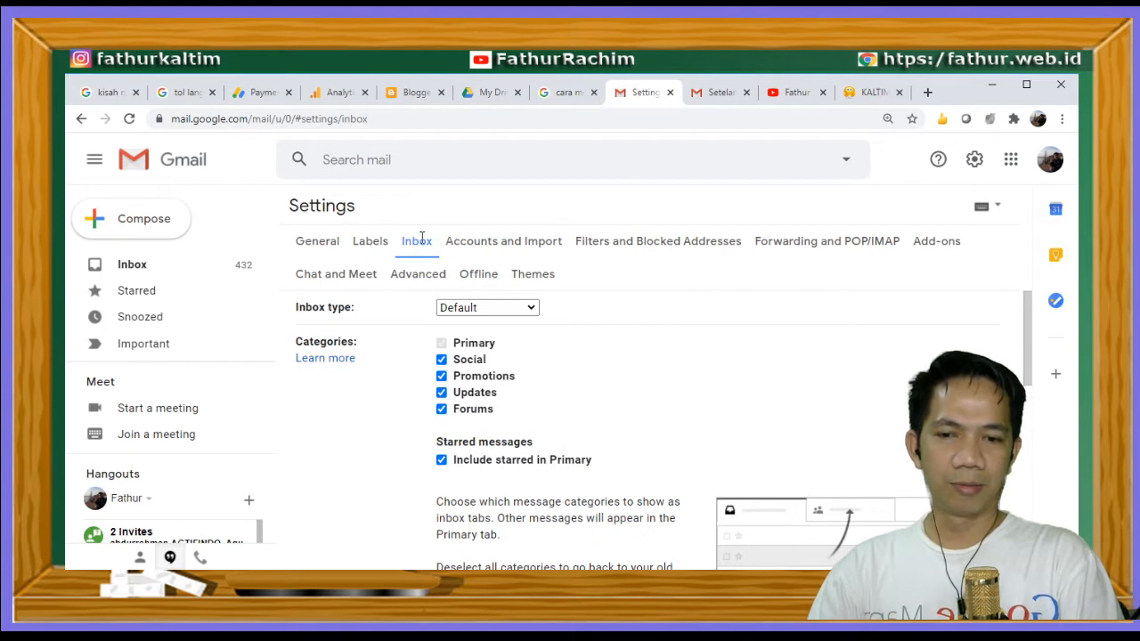
Enable the Sosial, Promosi, Update and Forum inbox categories in the Indonesian-language account and save the changes
click(712, 94)
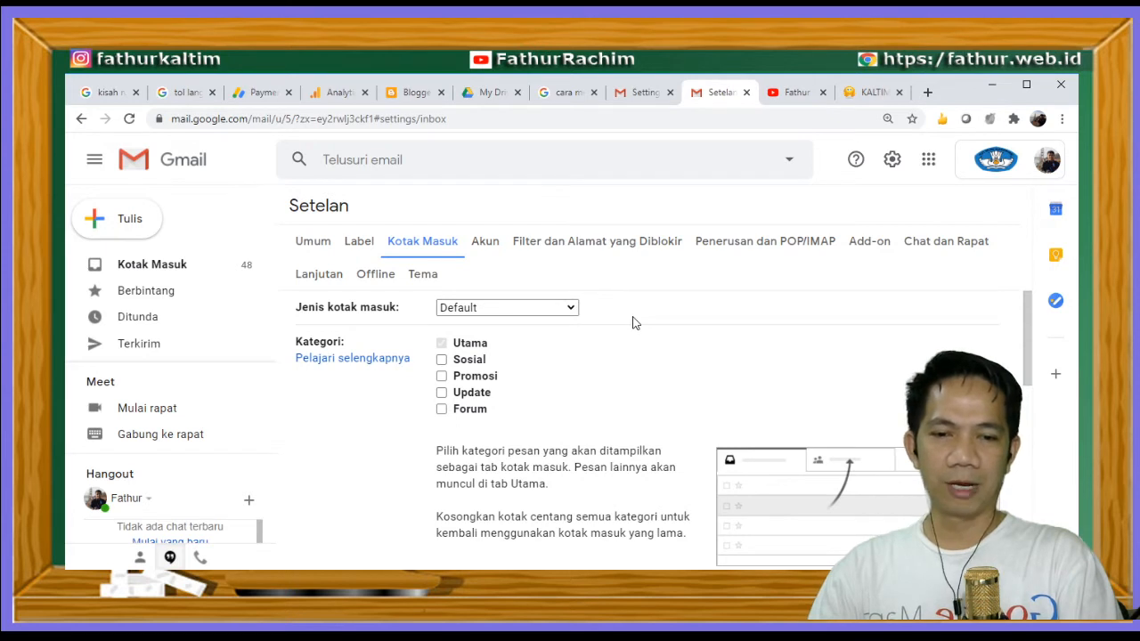
click(441, 360)
click(442, 376)
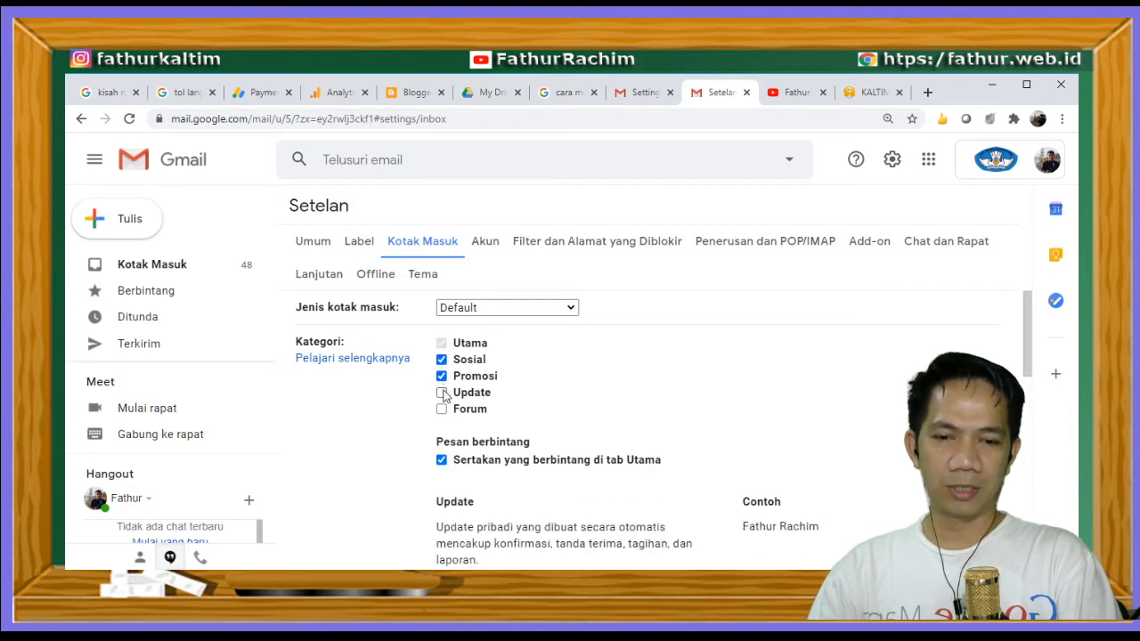
click(441, 393)
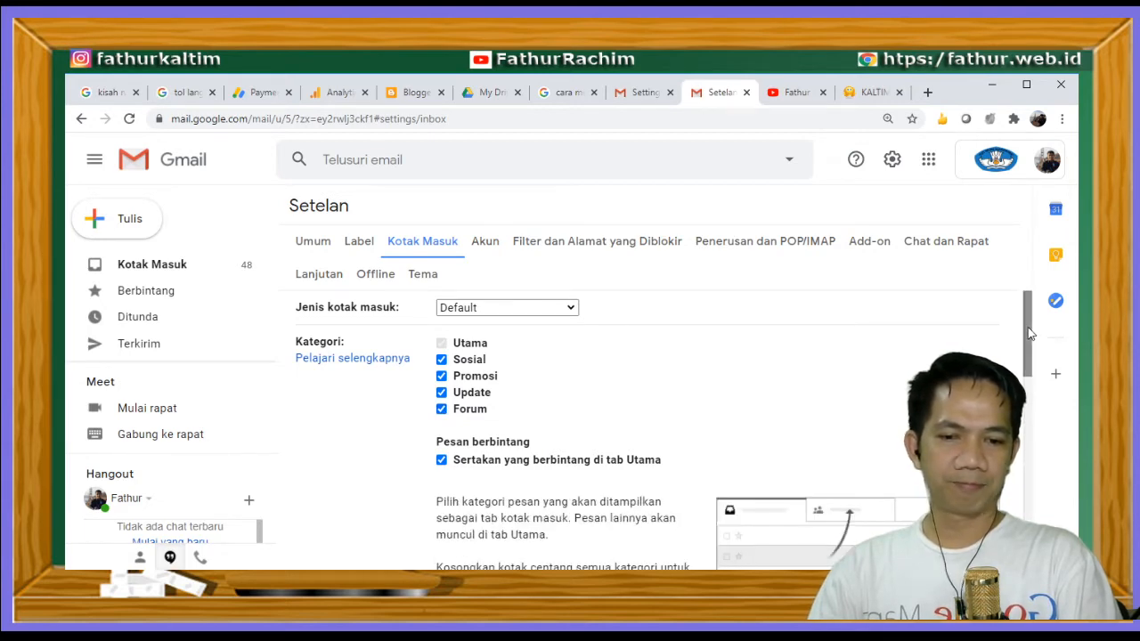
drag(1028, 333, 1016, 520)
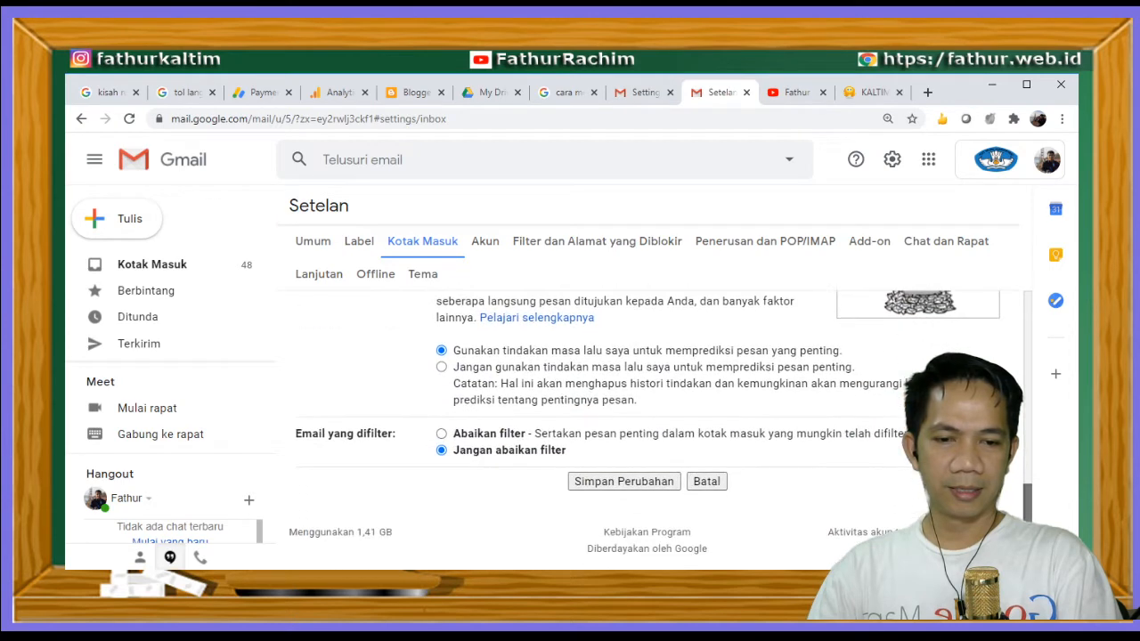
click(621, 482)
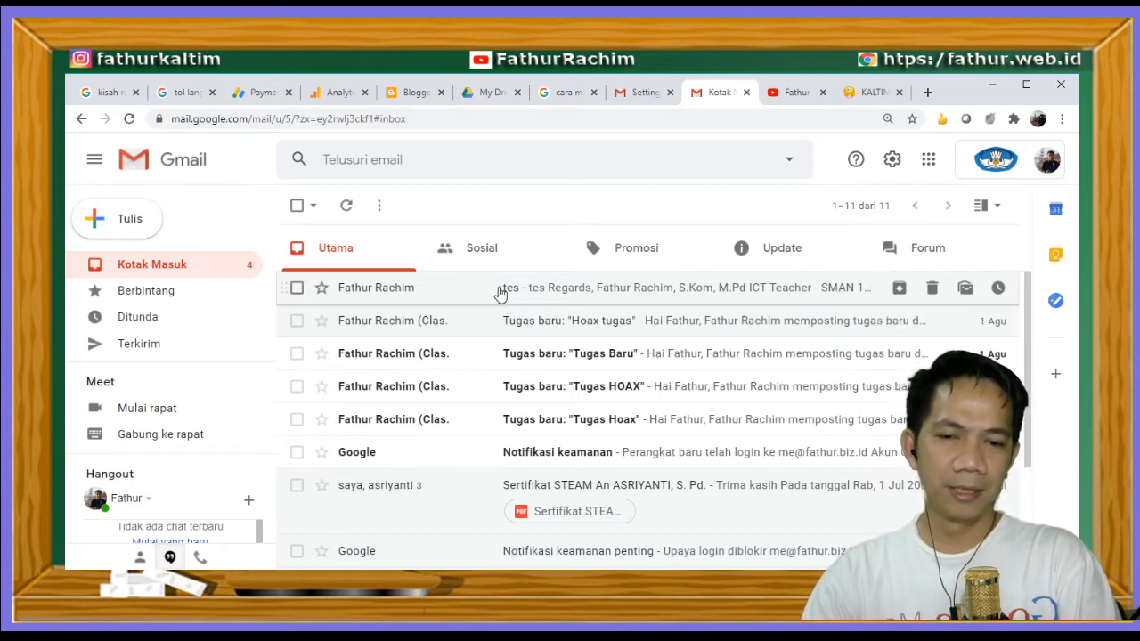
Look through the messages in the Sosial, Promosi, Update and Forum categories, returning to Utama at the end
click(482, 256)
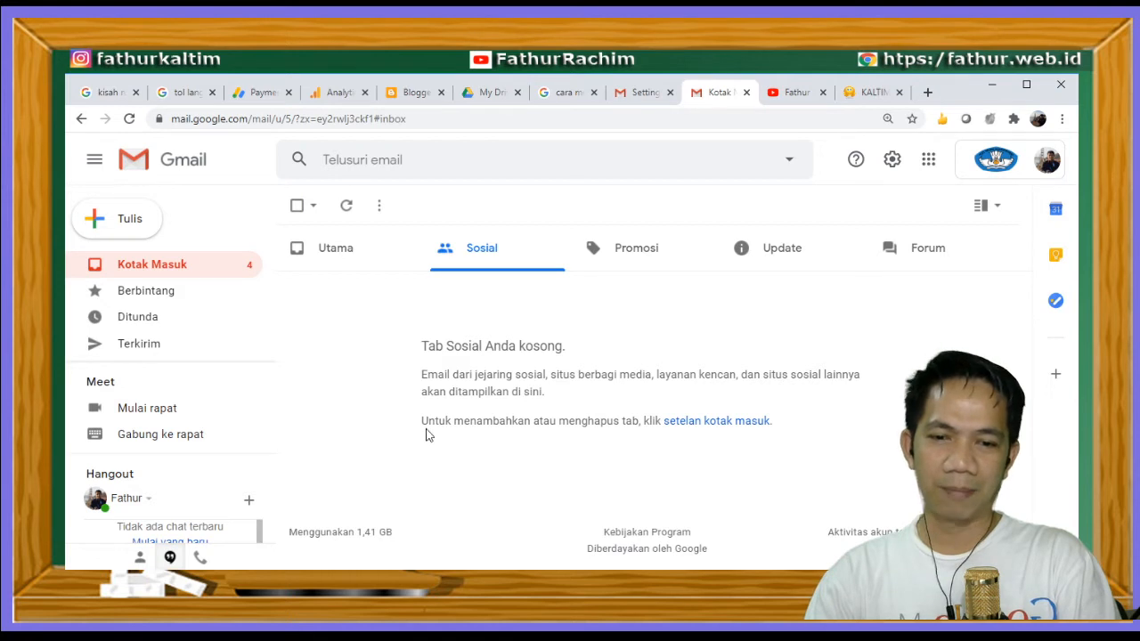
click(368, 246)
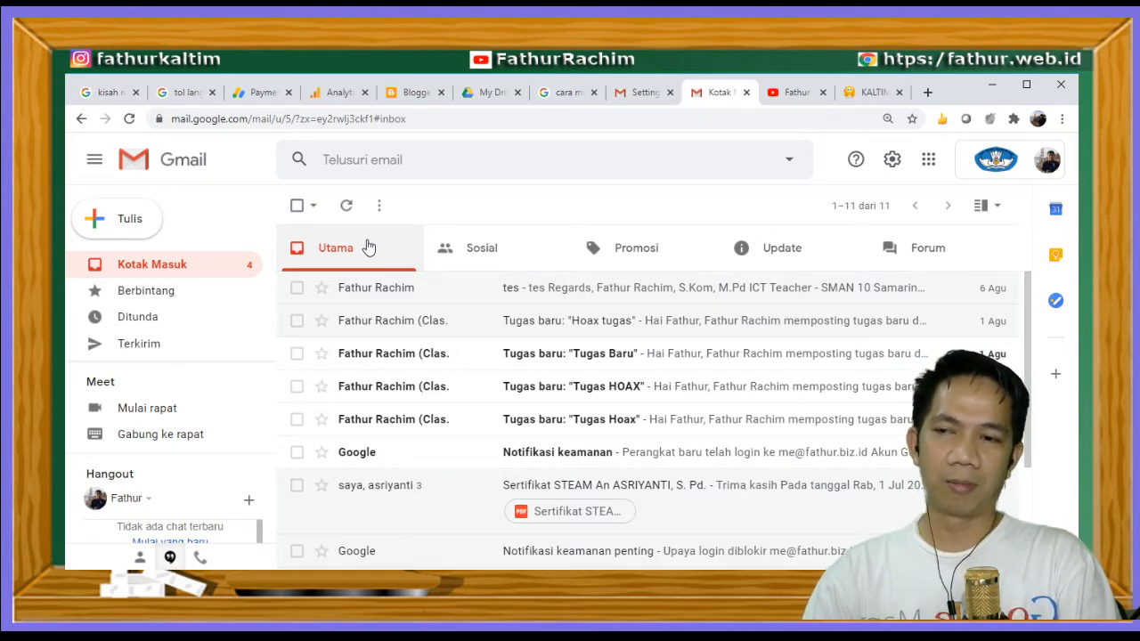
click(614, 253)
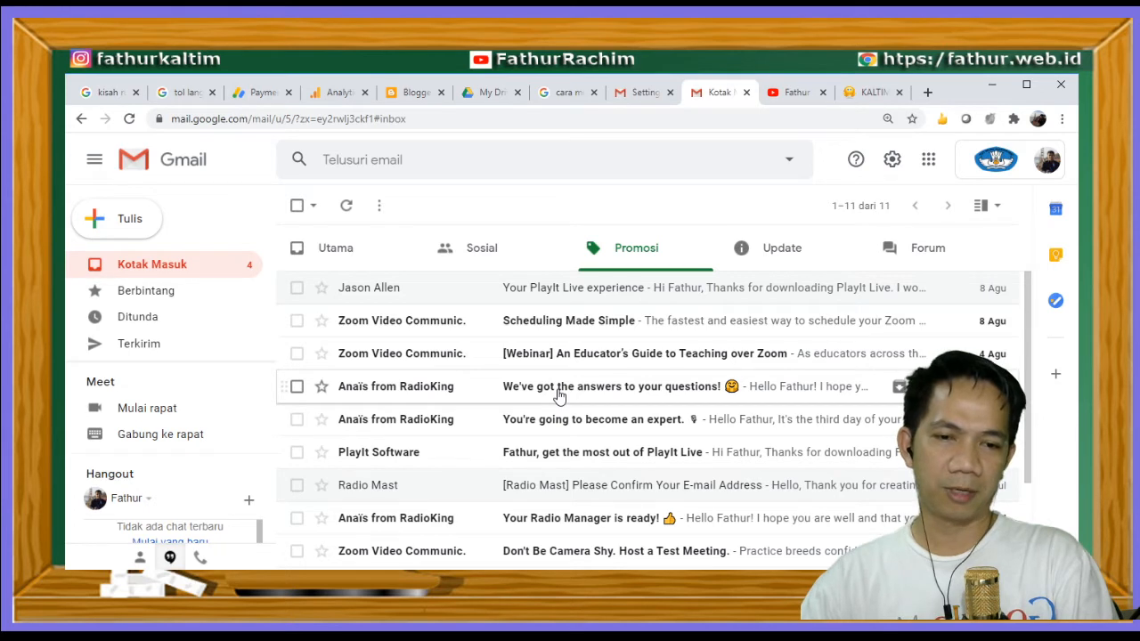
click(789, 247)
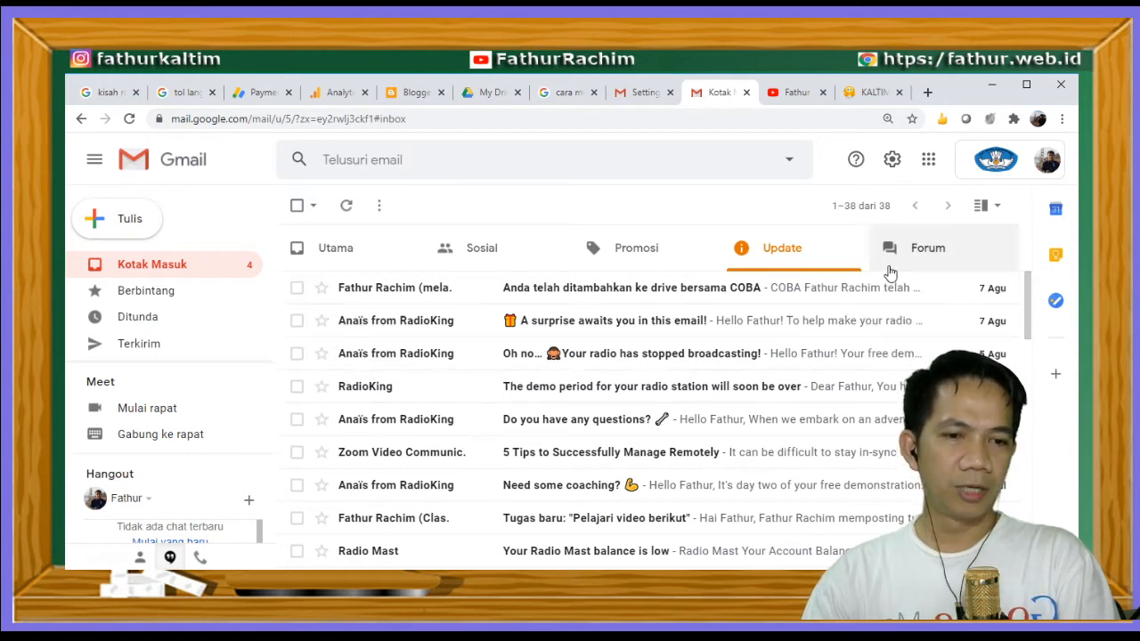
click(924, 254)
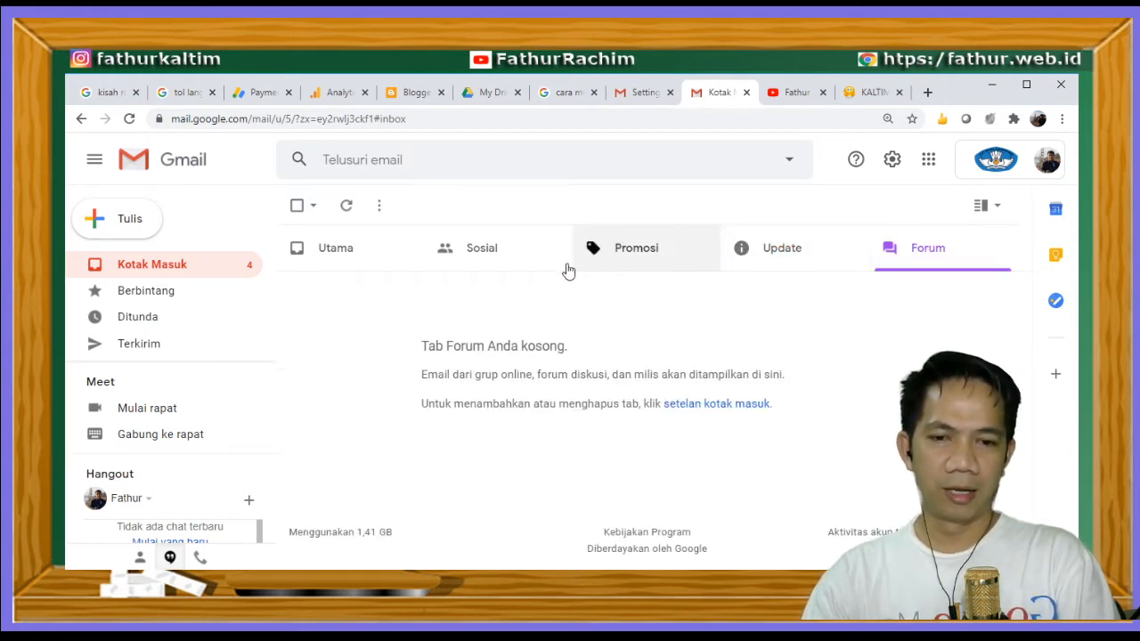
click(348, 259)
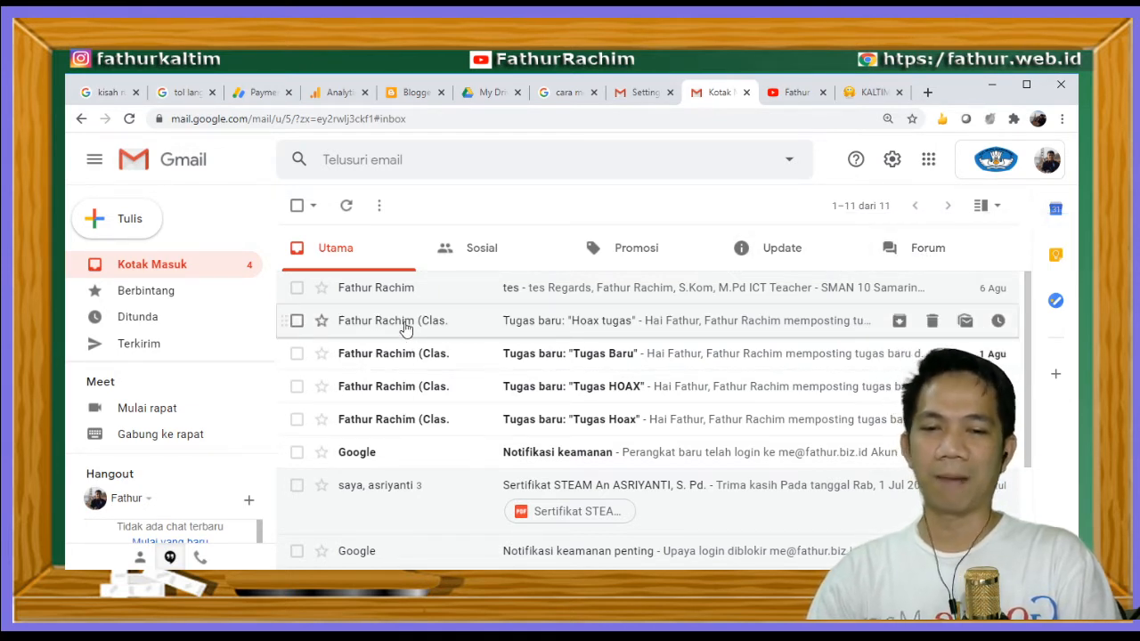
Review the inbox category settings of the Indonesian-language account once more and return to its inbox
mouse_move(405, 328)
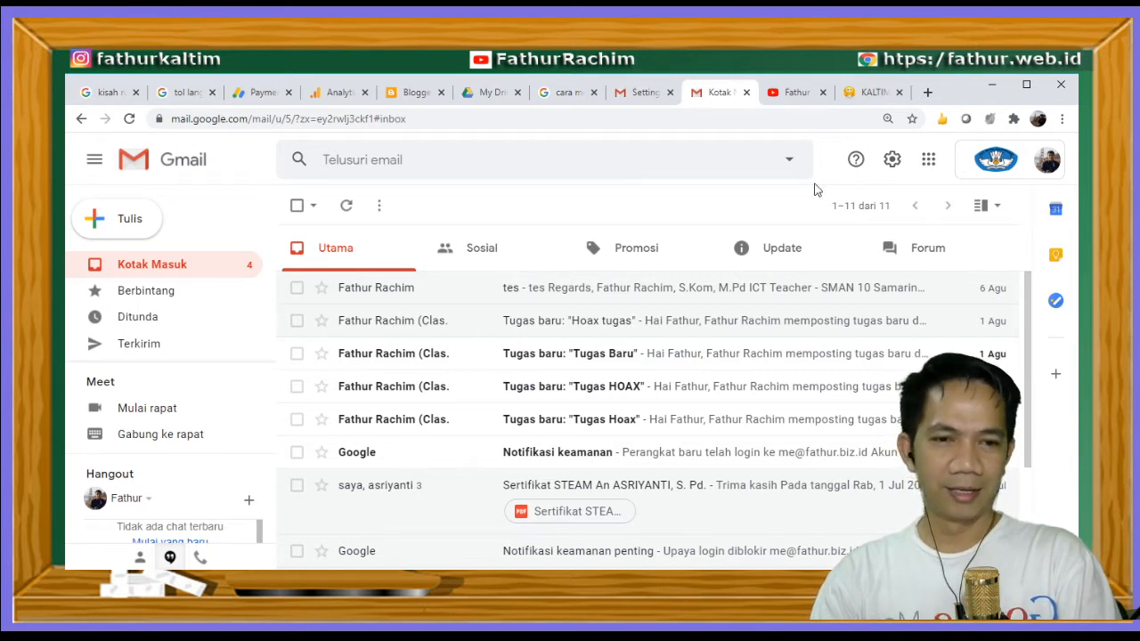
click(891, 161)
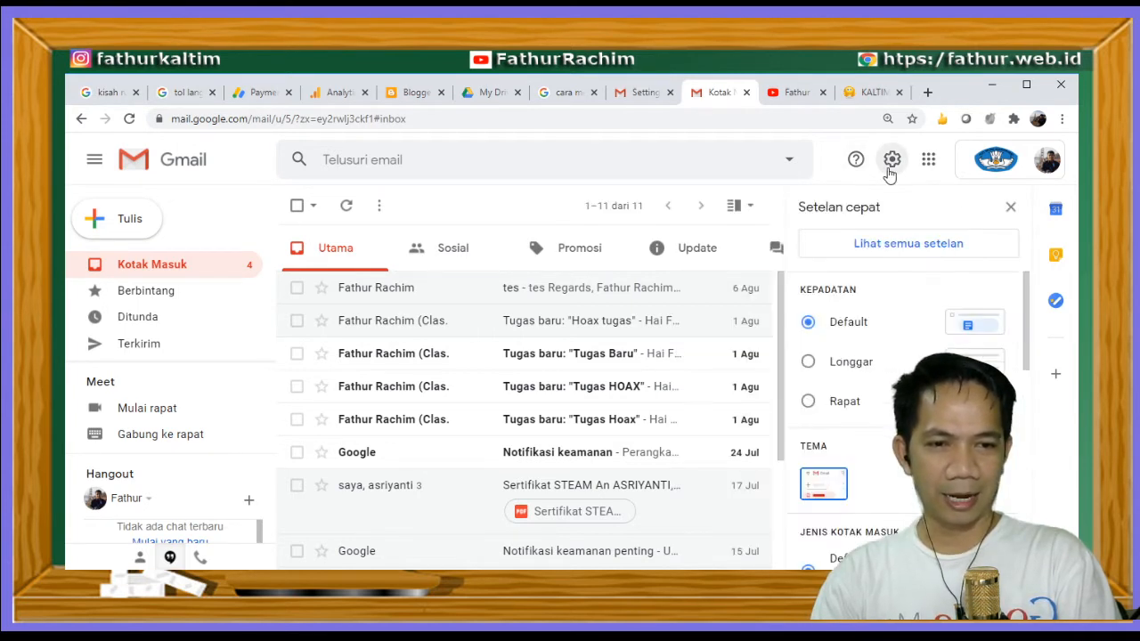
click(913, 248)
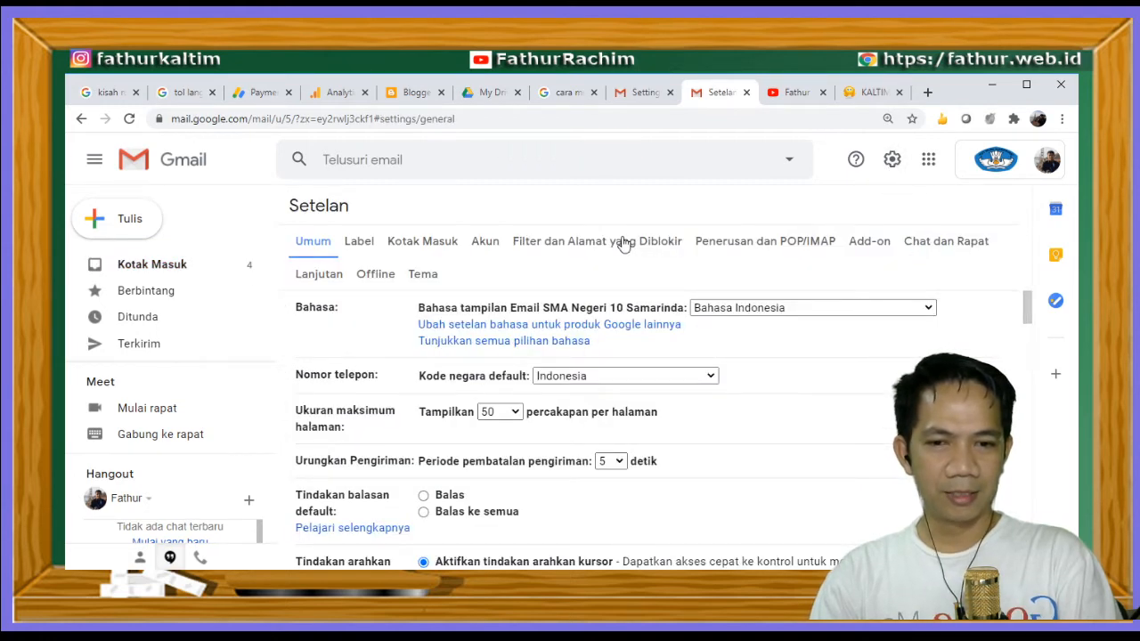
click(443, 250)
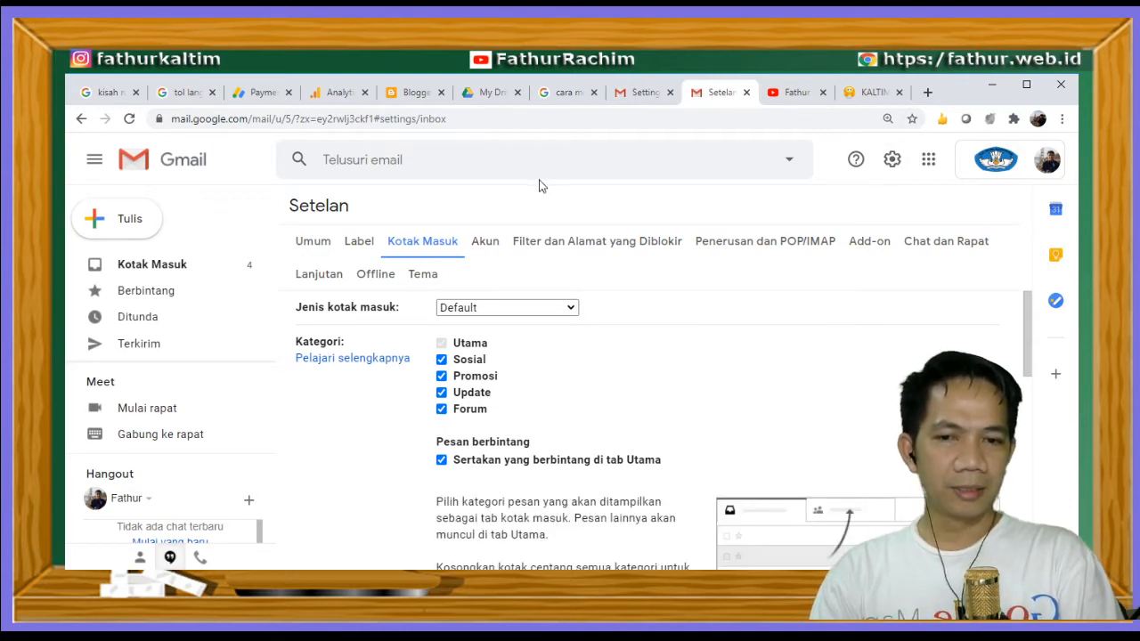
click(81, 119)
click(81, 120)
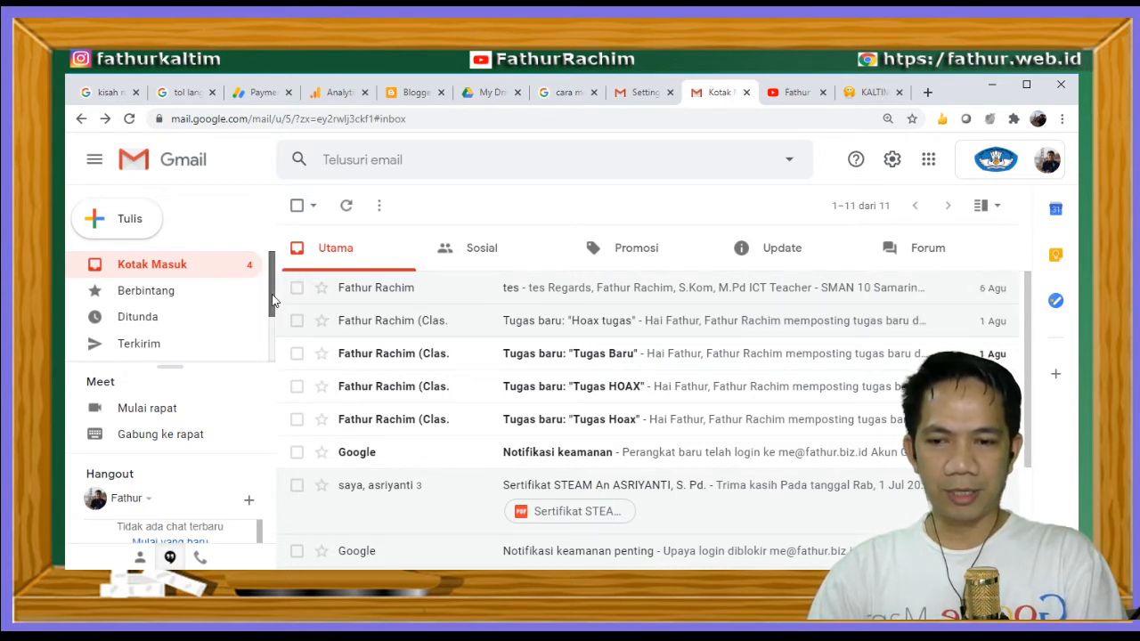
Show the messages filed under the GCR label
scroll(273, 301, down, 3)
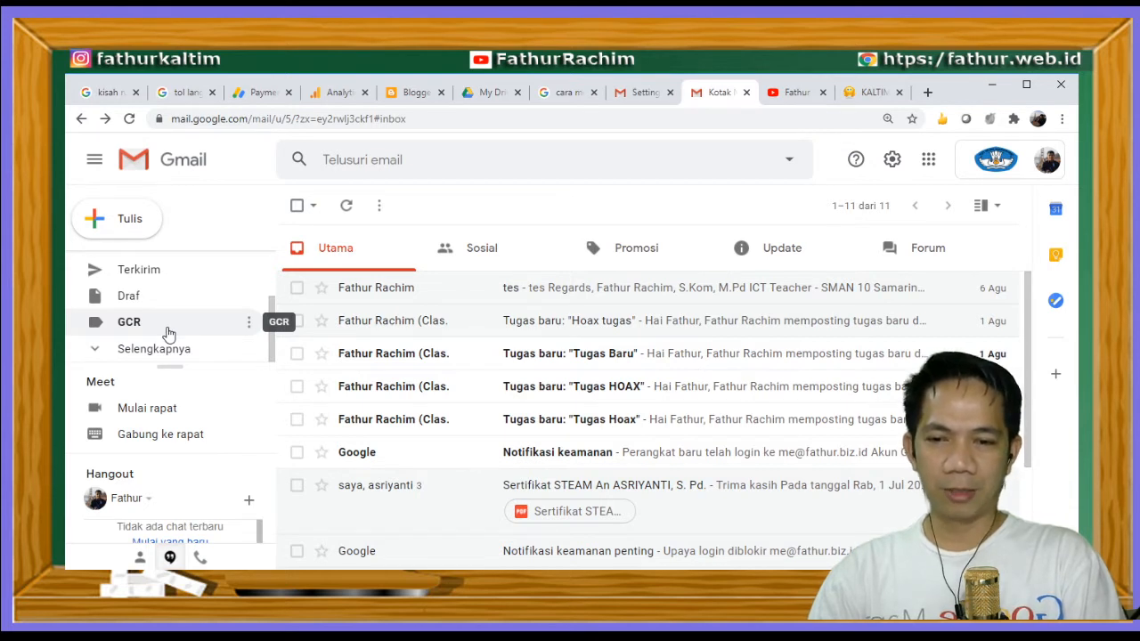
click(168, 333)
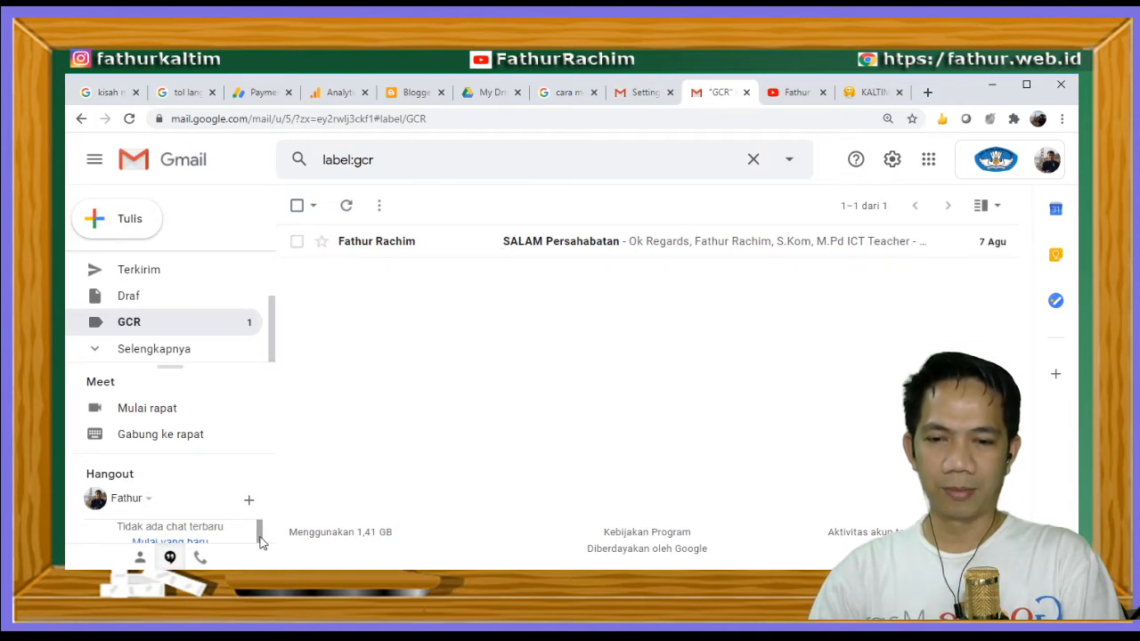
scroll(274, 316, up, 2)
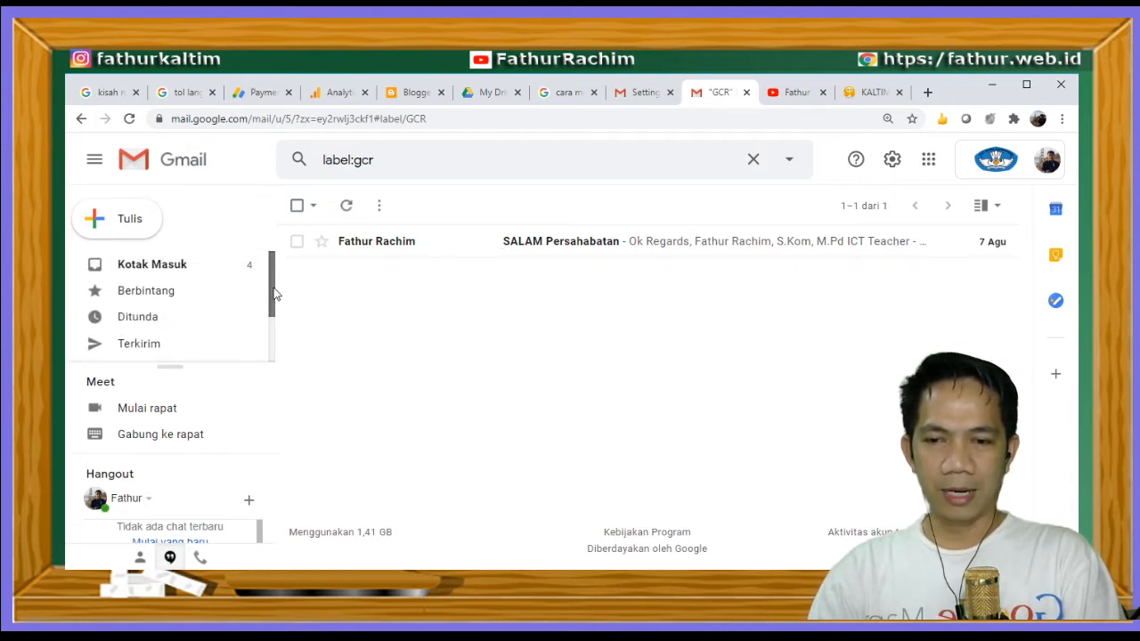
Apply the GCR label to the four "Tugas baru" Classroom messages in the Utama inbox
click(205, 264)
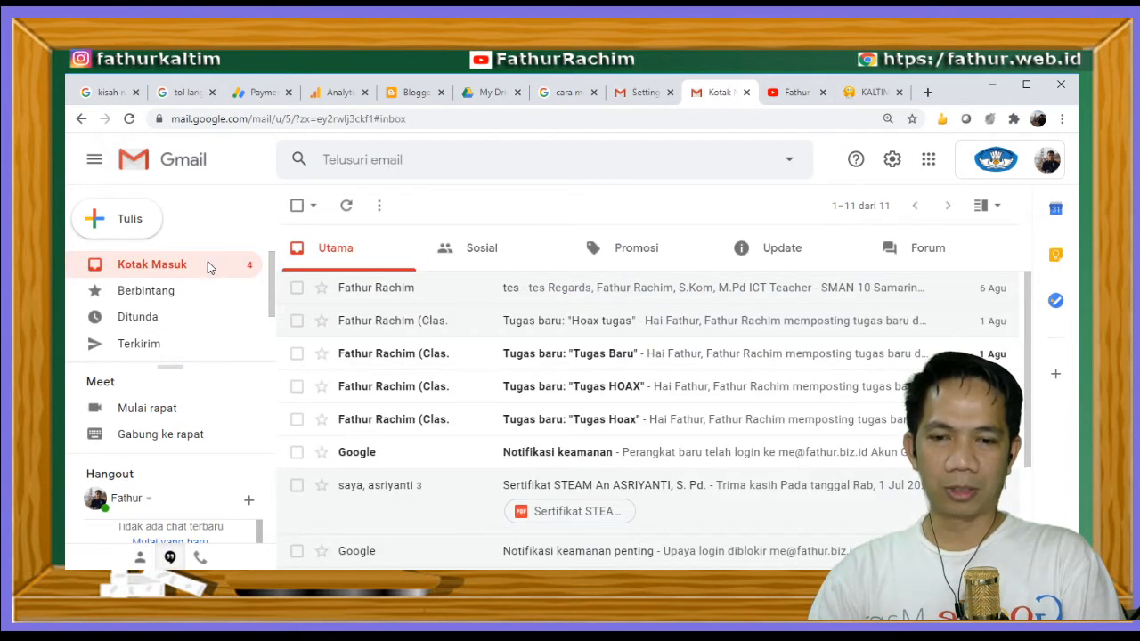
mouse_move(433, 386)
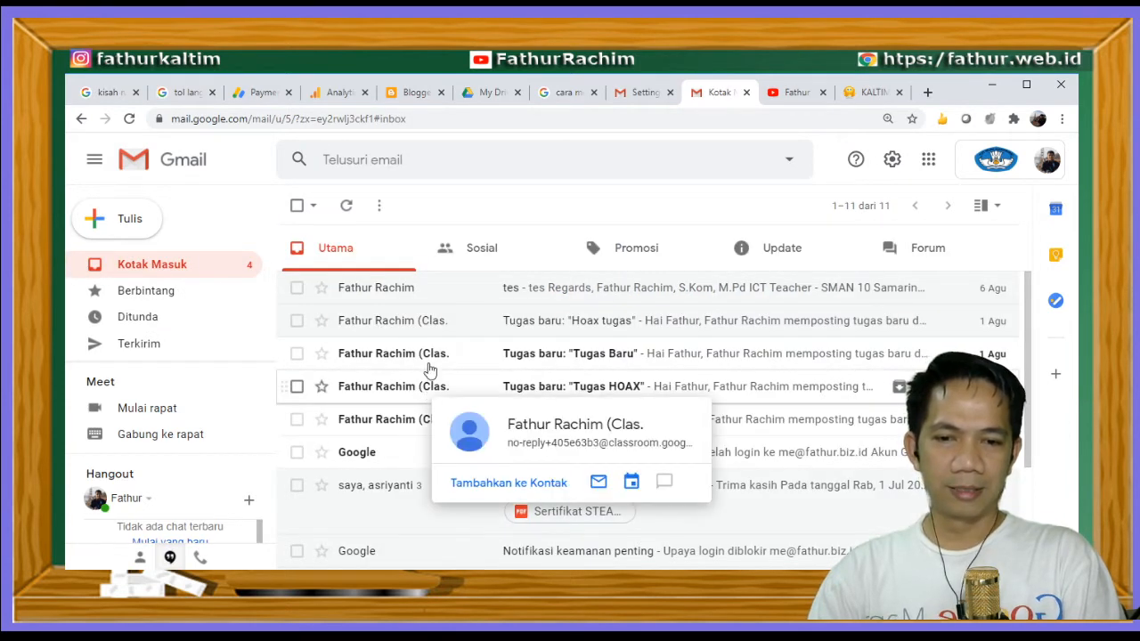
click(296, 320)
click(297, 353)
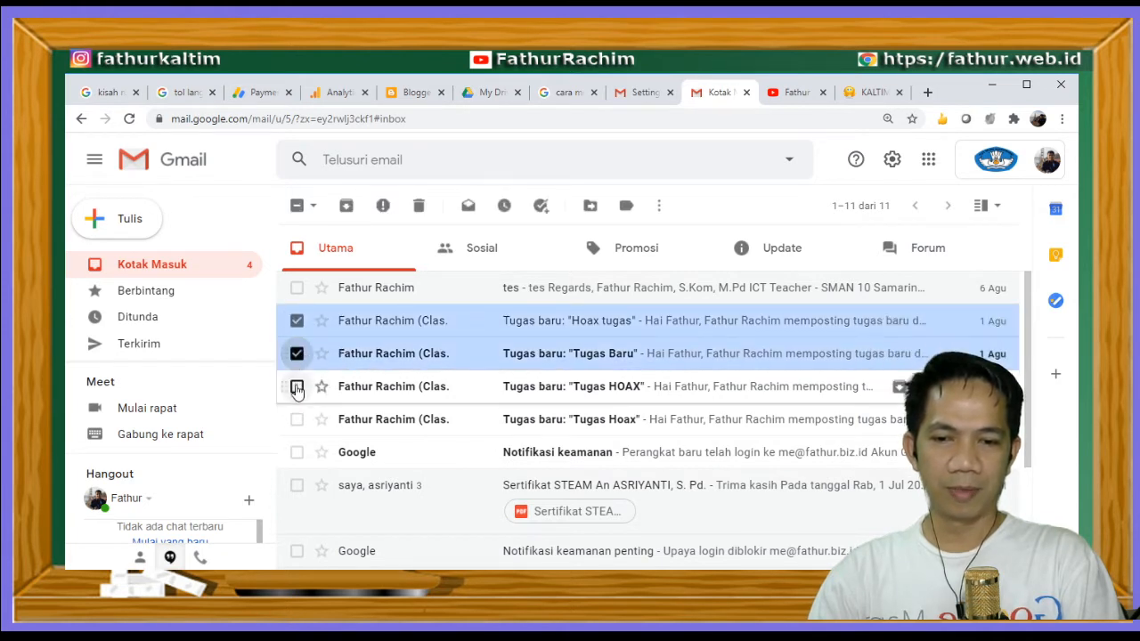
click(297, 387)
click(297, 419)
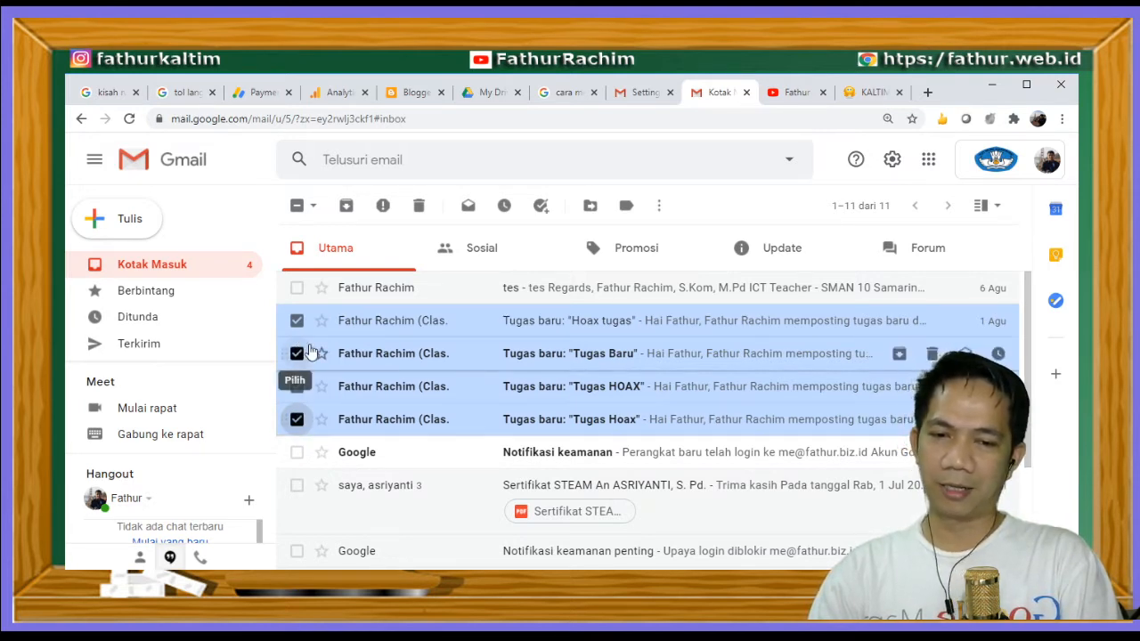
click(627, 209)
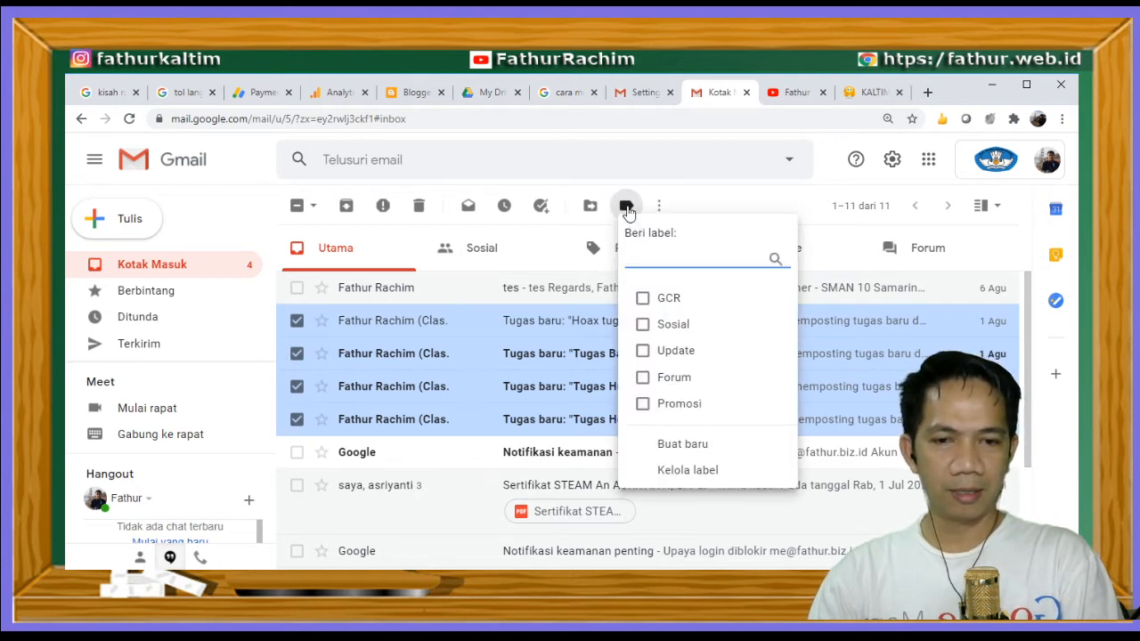
click(643, 299)
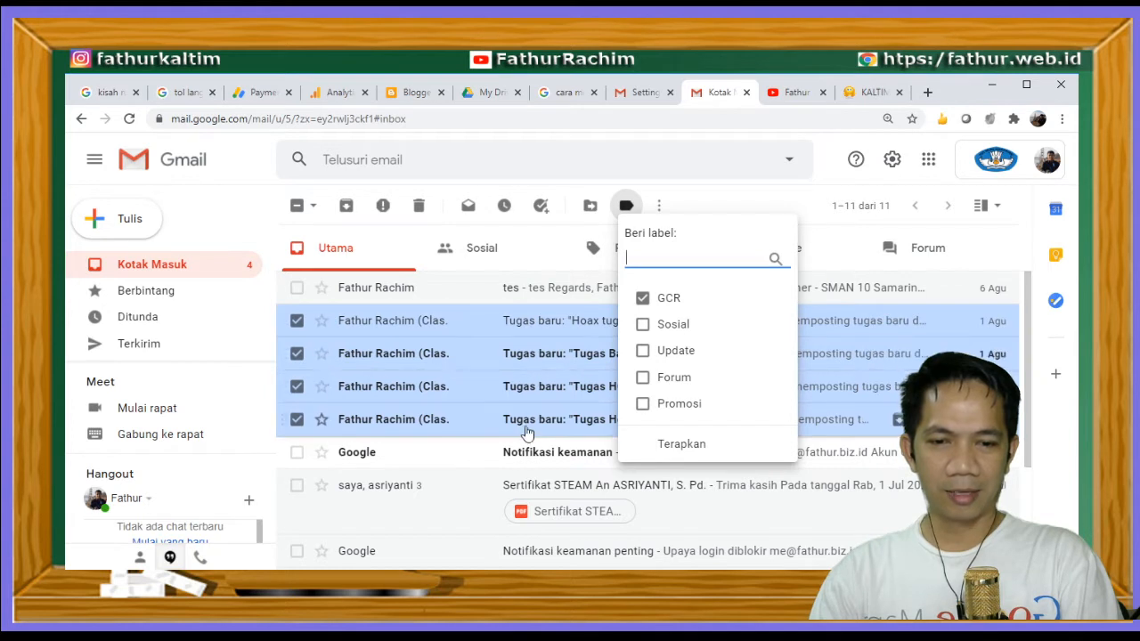
click(678, 445)
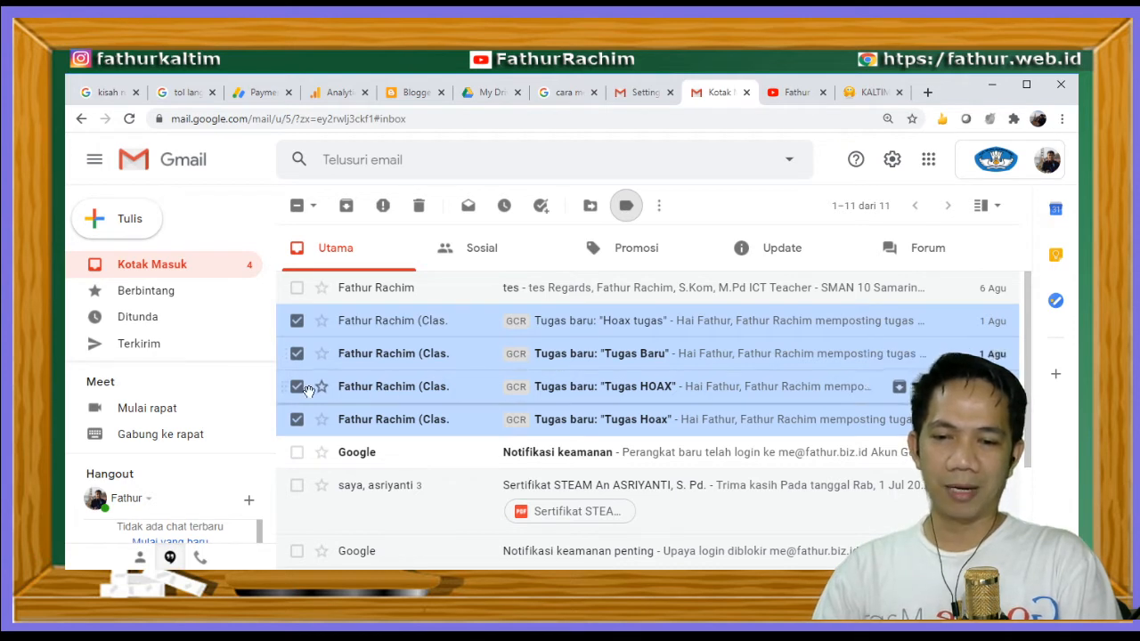
Check the messages filed under the GCR label and return to the inbox
drag(274, 305, 268, 363)
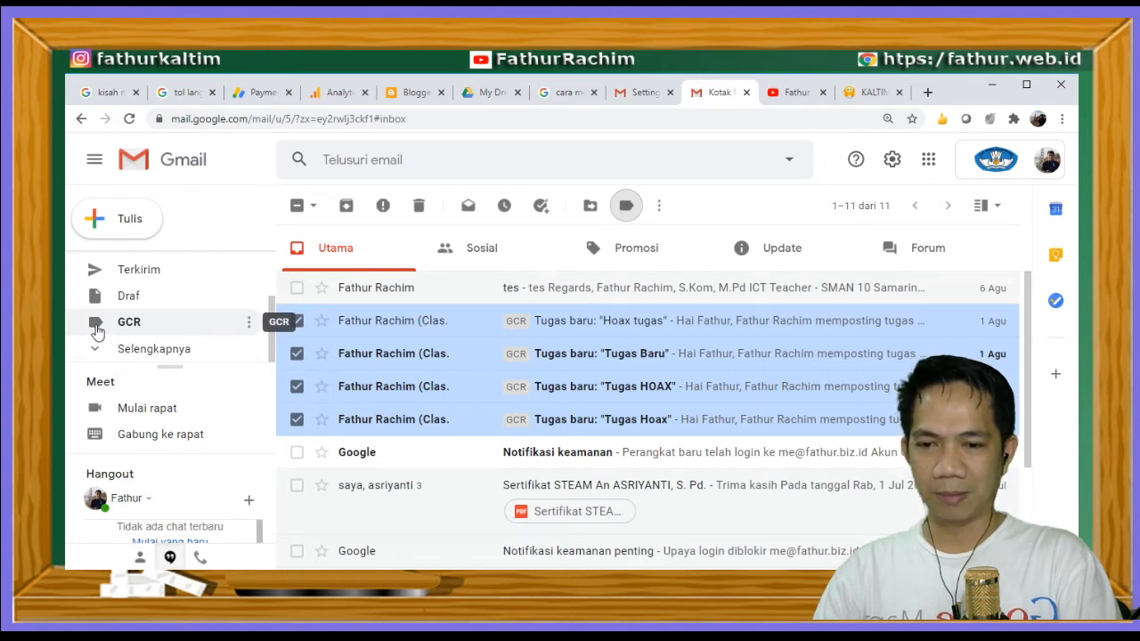
click(191, 326)
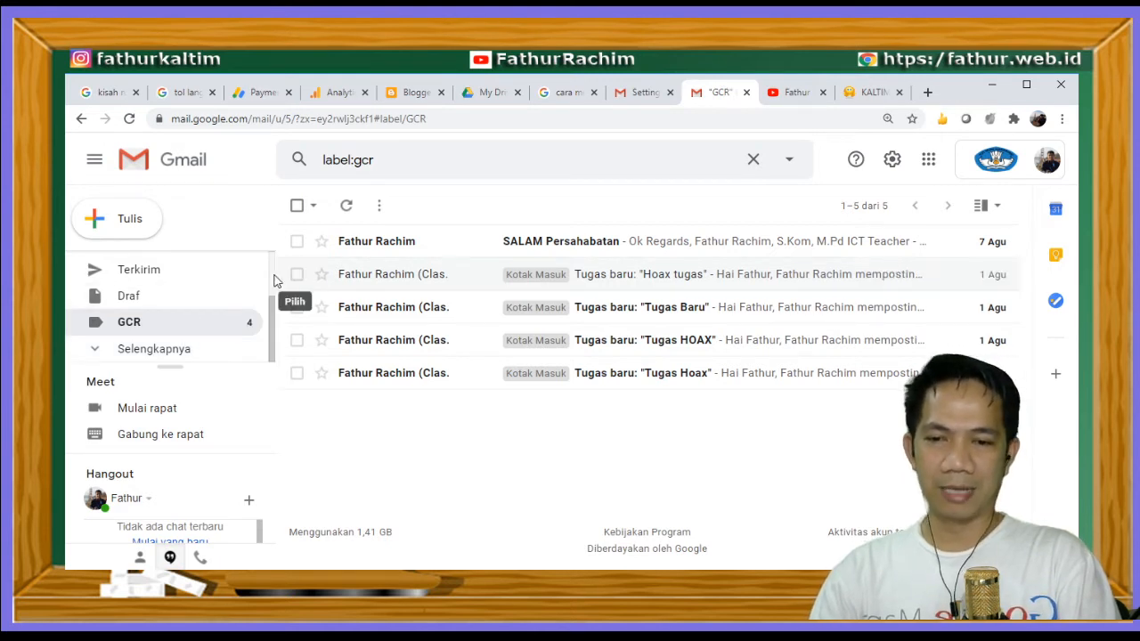
scroll(195, 285, up, 2)
click(194, 262)
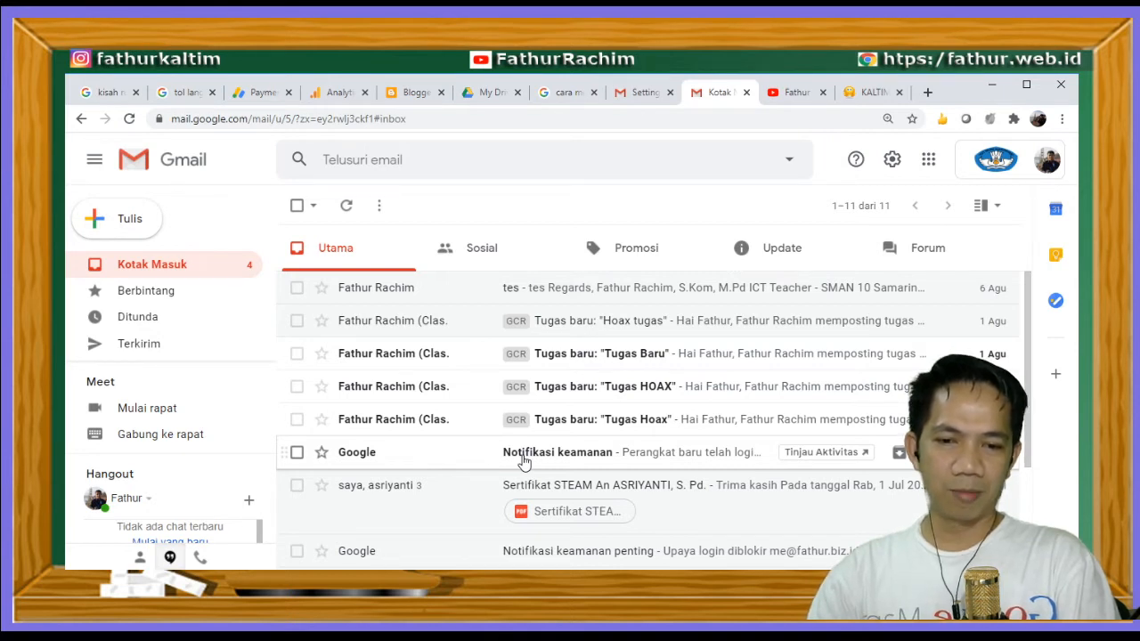
Create a label named Notif for the "Notifikasi keamanan" message from Google, without nesting it under another label
click(296, 454)
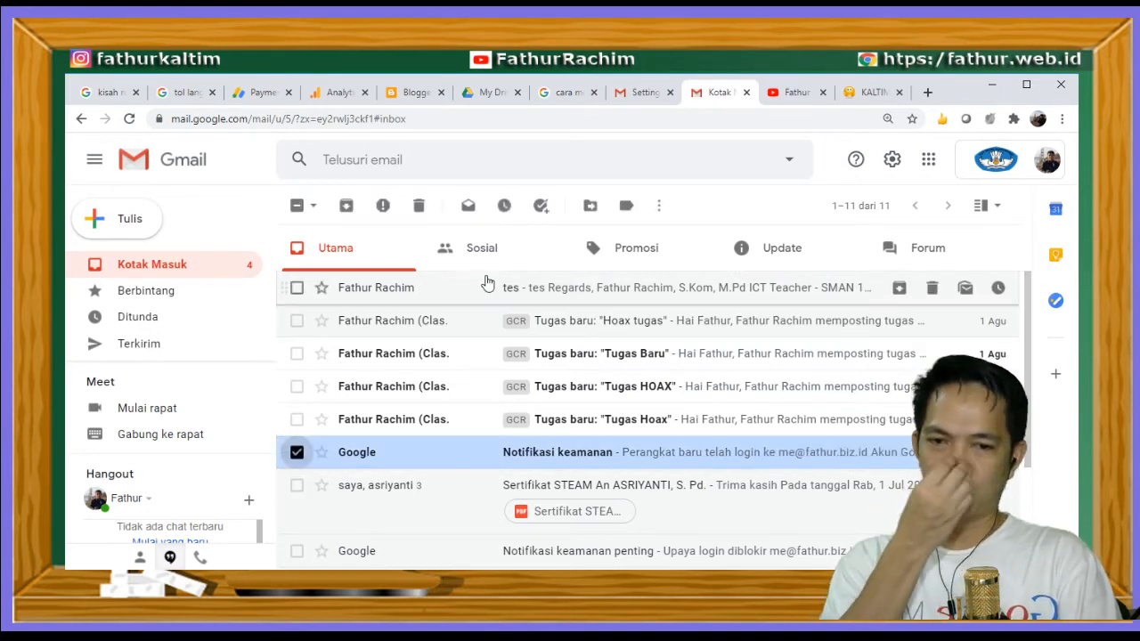
click(627, 208)
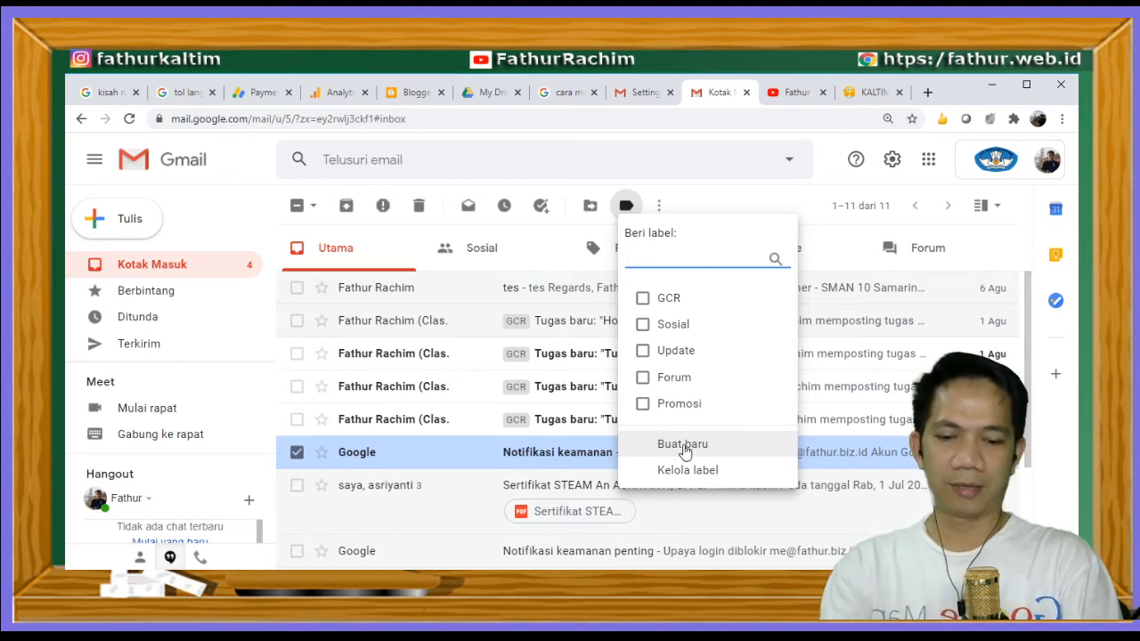
text(Notif)
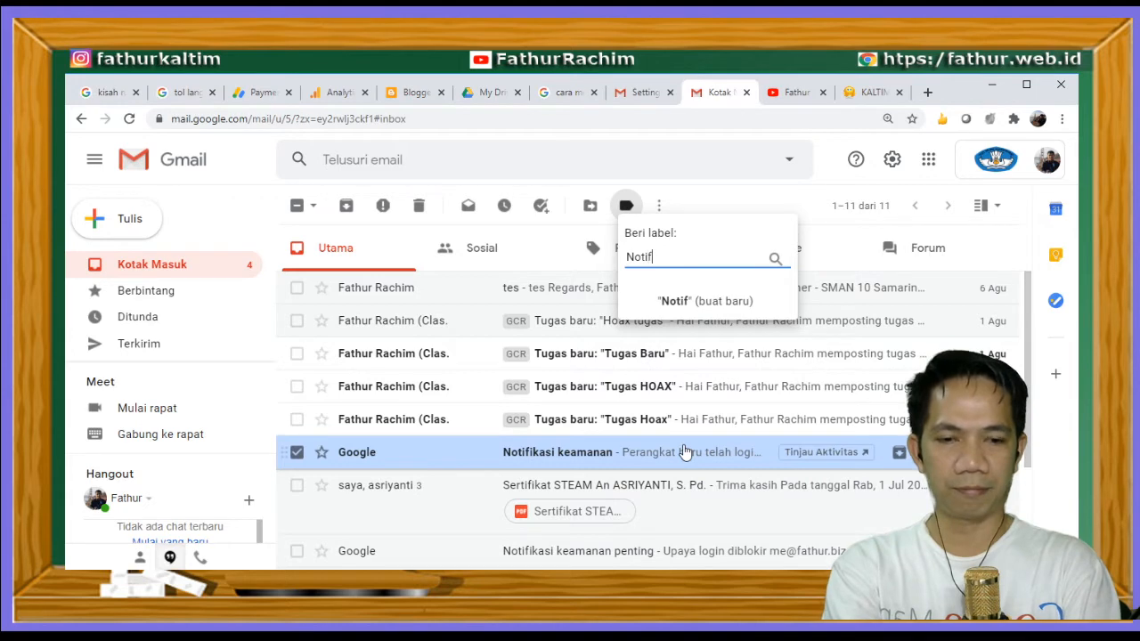
click(721, 302)
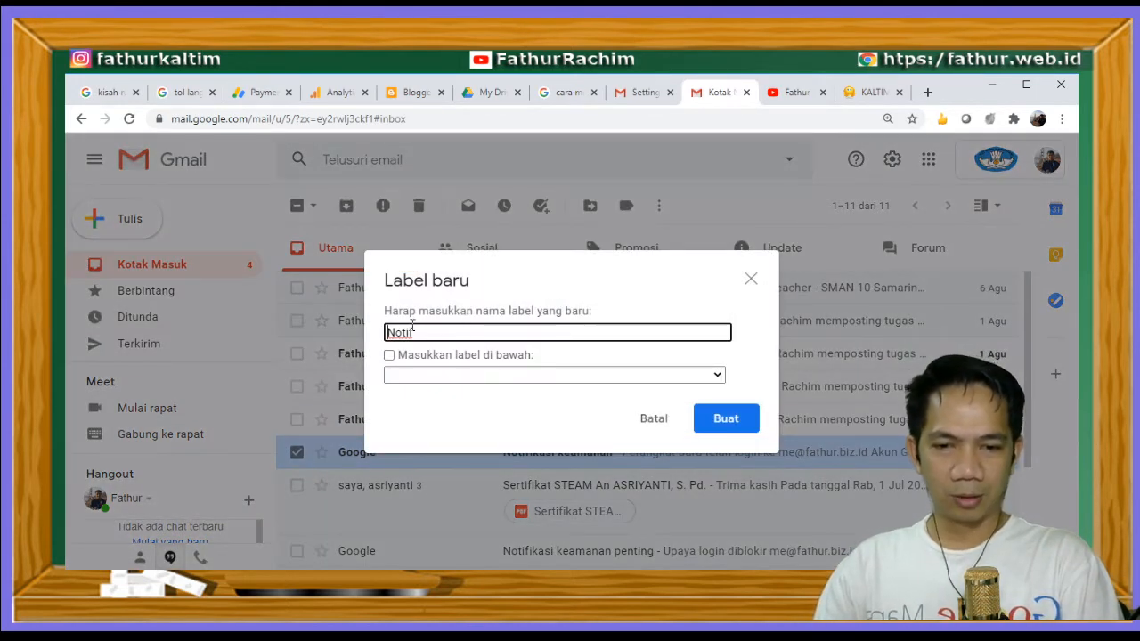
click(638, 381)
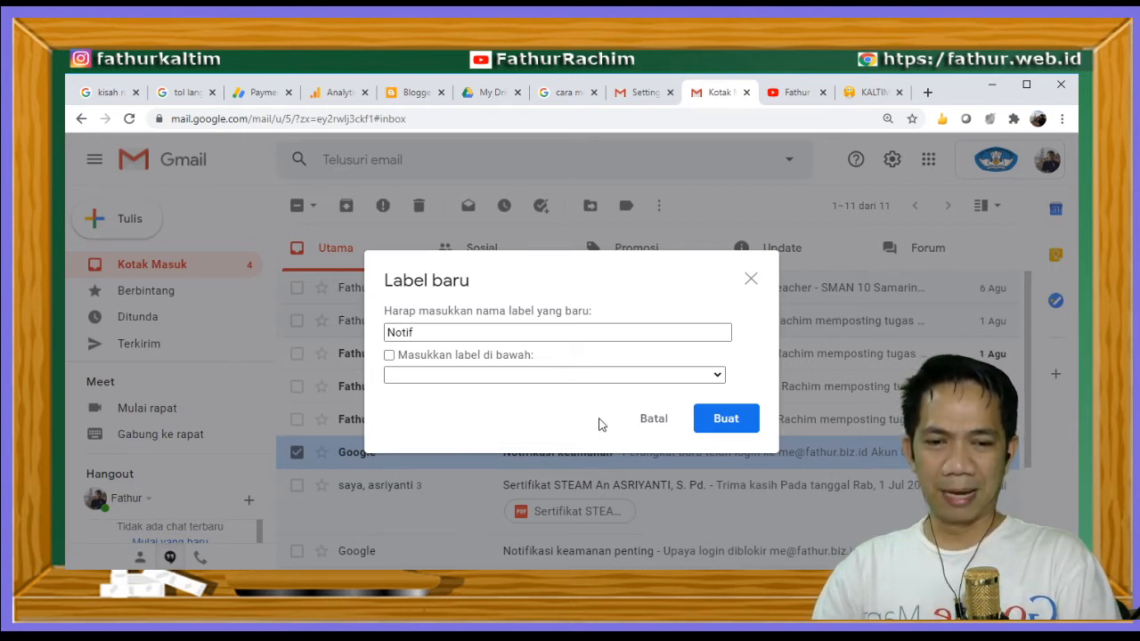
click(726, 418)
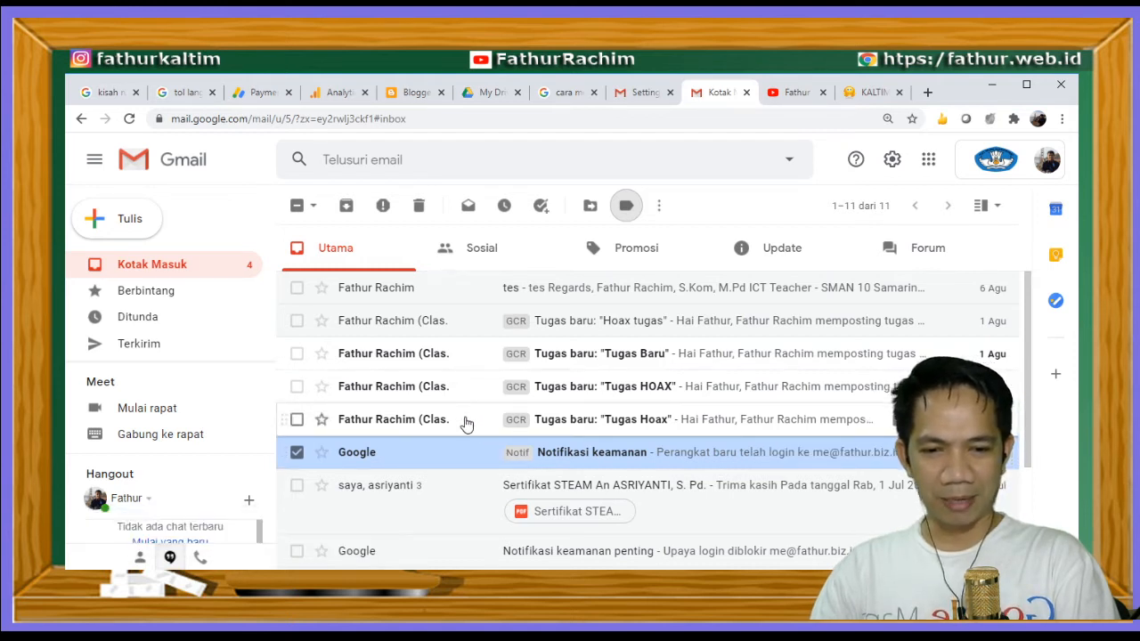
click(466, 422)
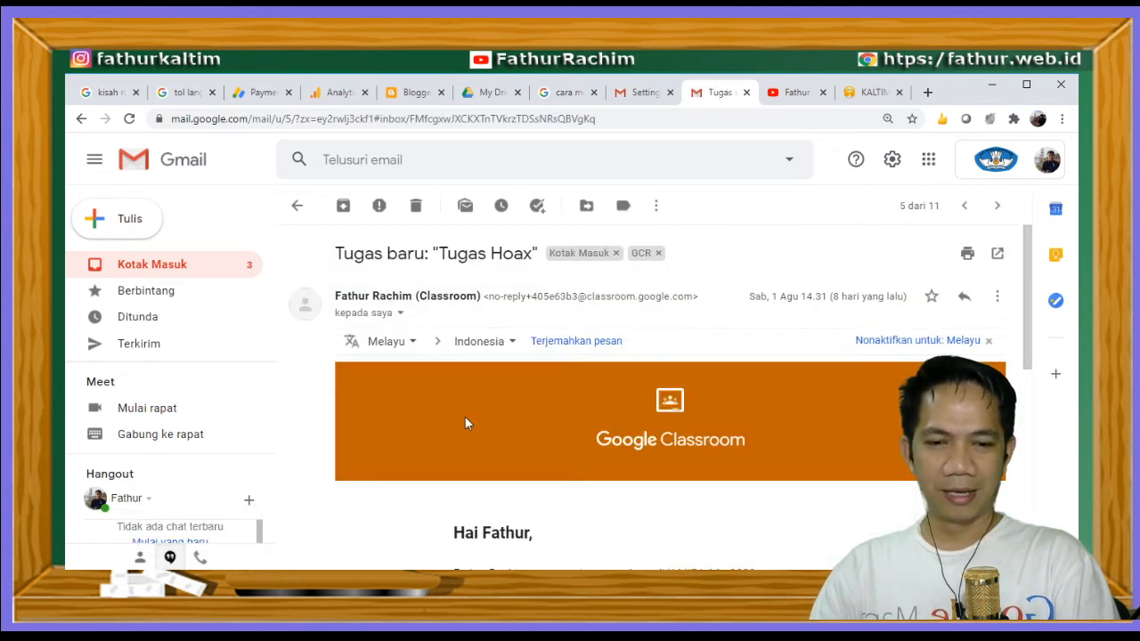
click(81, 119)
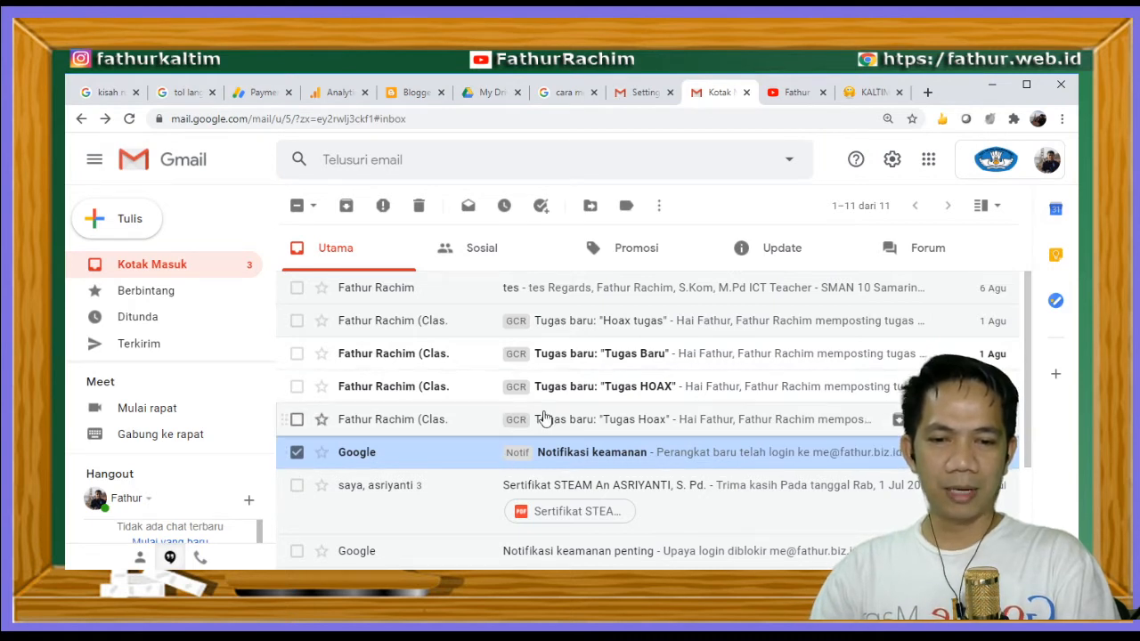
Add the four "Tugas baru" messages to the selection and put all selected messages under a new label named Google
click(297, 320)
click(296, 353)
click(296, 386)
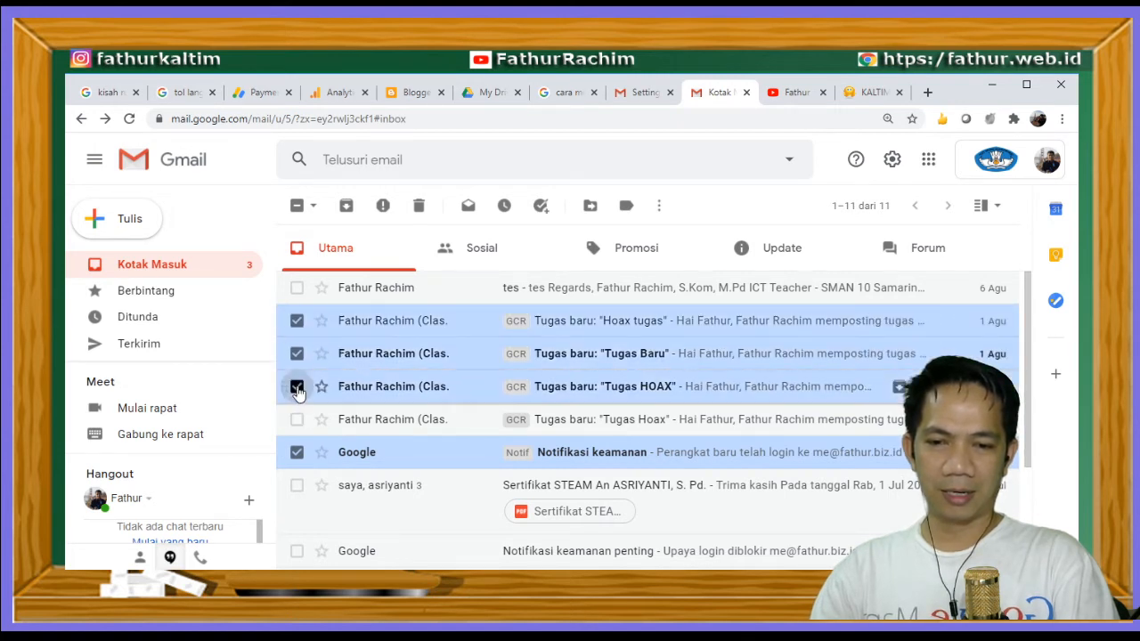
click(296, 419)
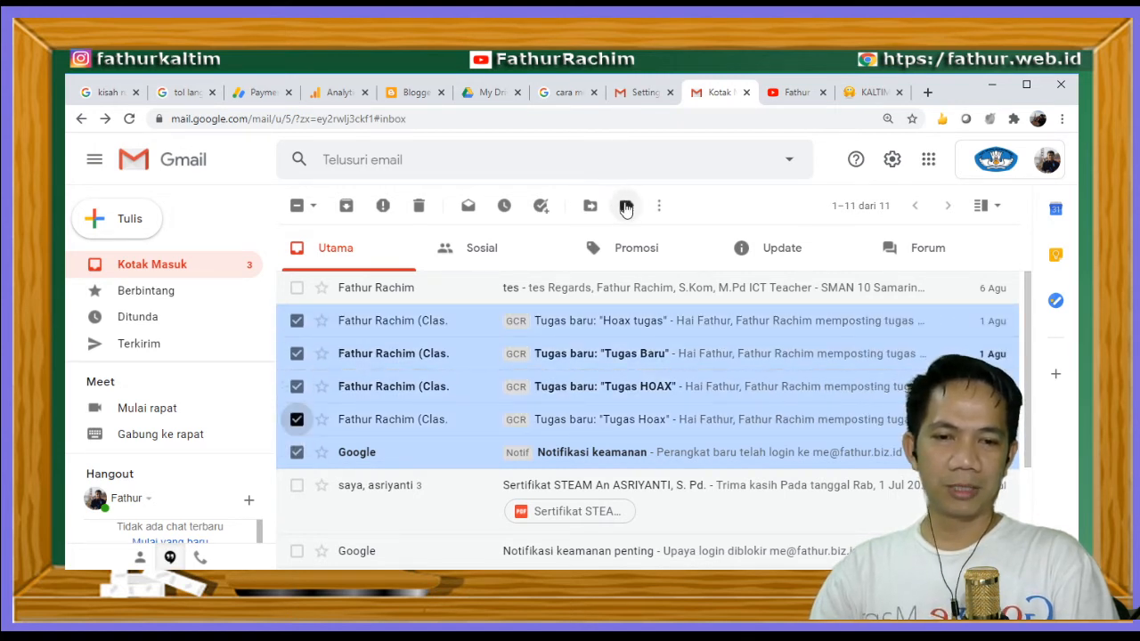
click(626, 207)
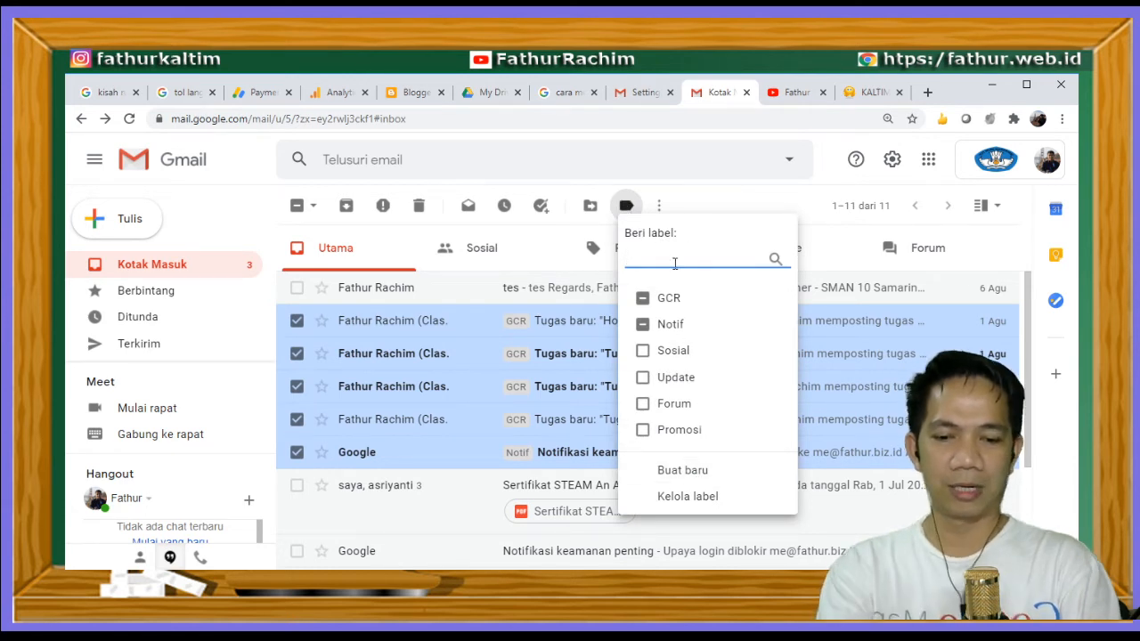
text(Google)
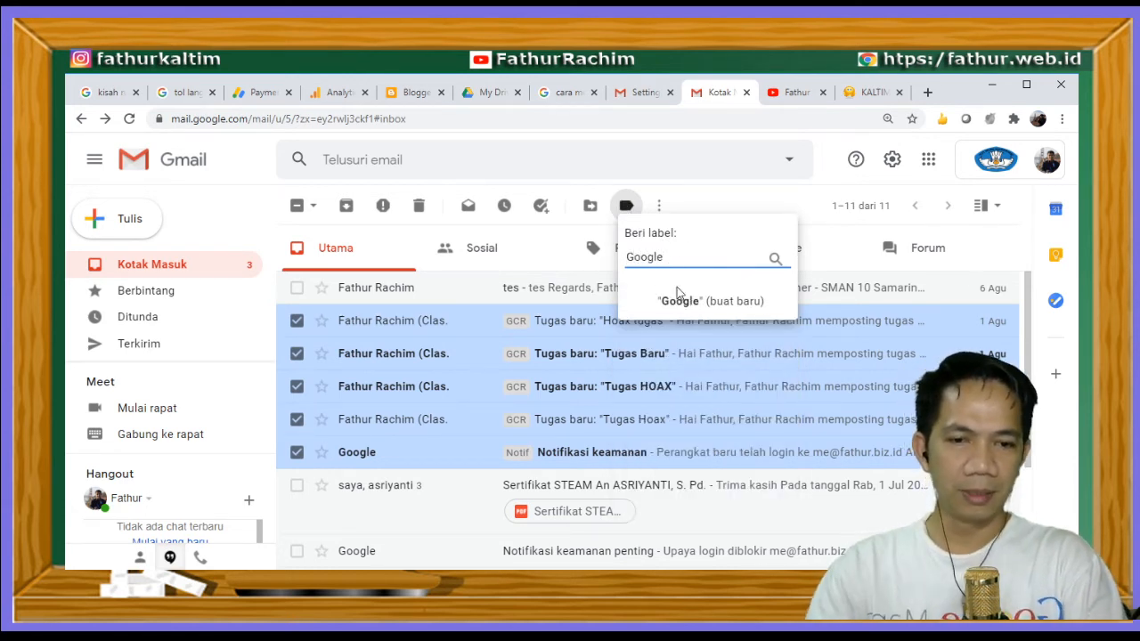
click(684, 300)
click(727, 418)
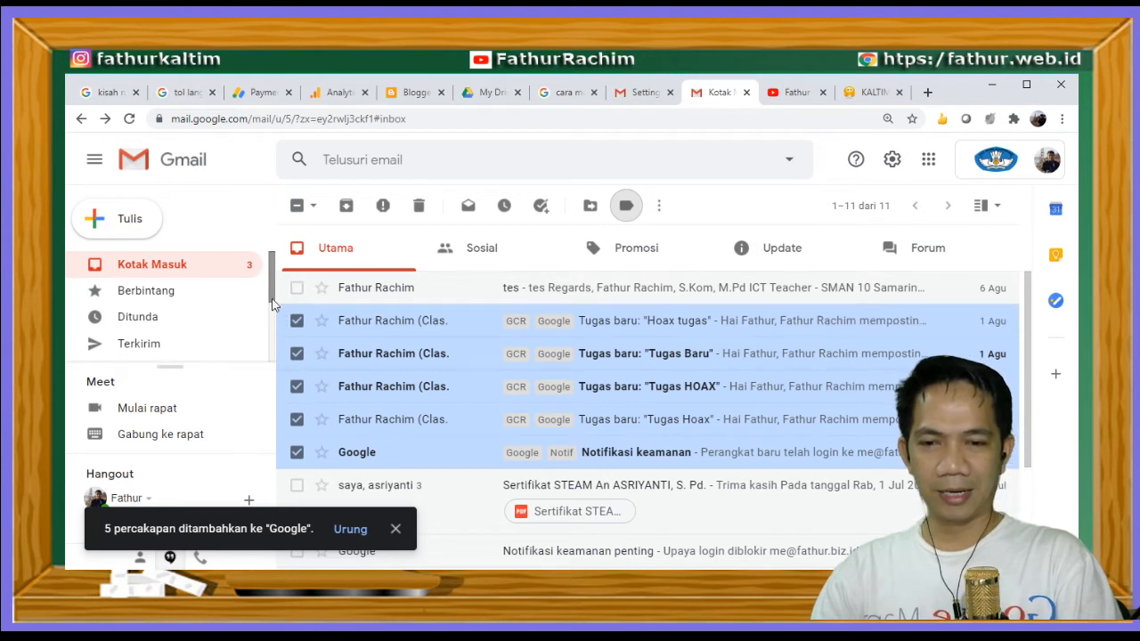
Compare the messages filed under the Google, Notif and GCR labels, returning to the inbox at the end
scroll(178, 294, down, 3)
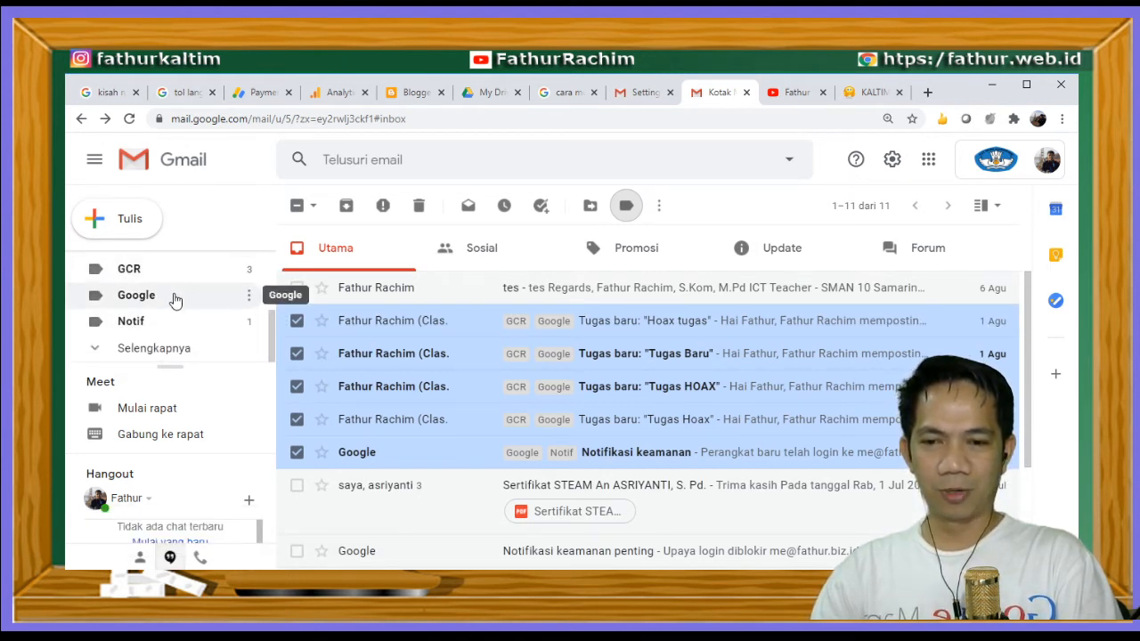
click(174, 300)
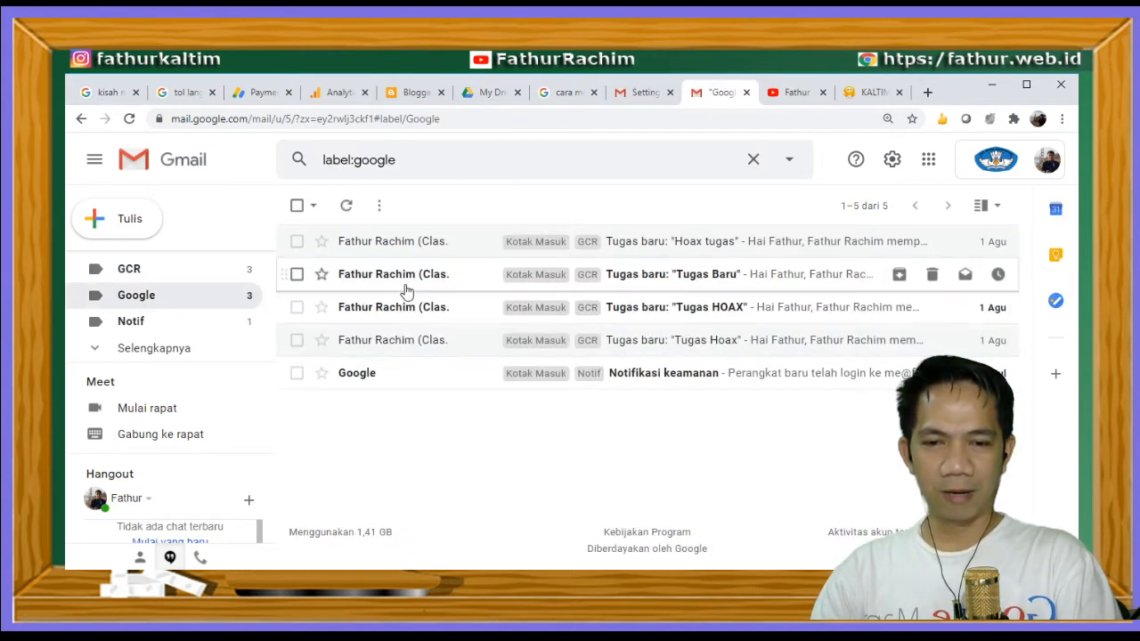
click(206, 323)
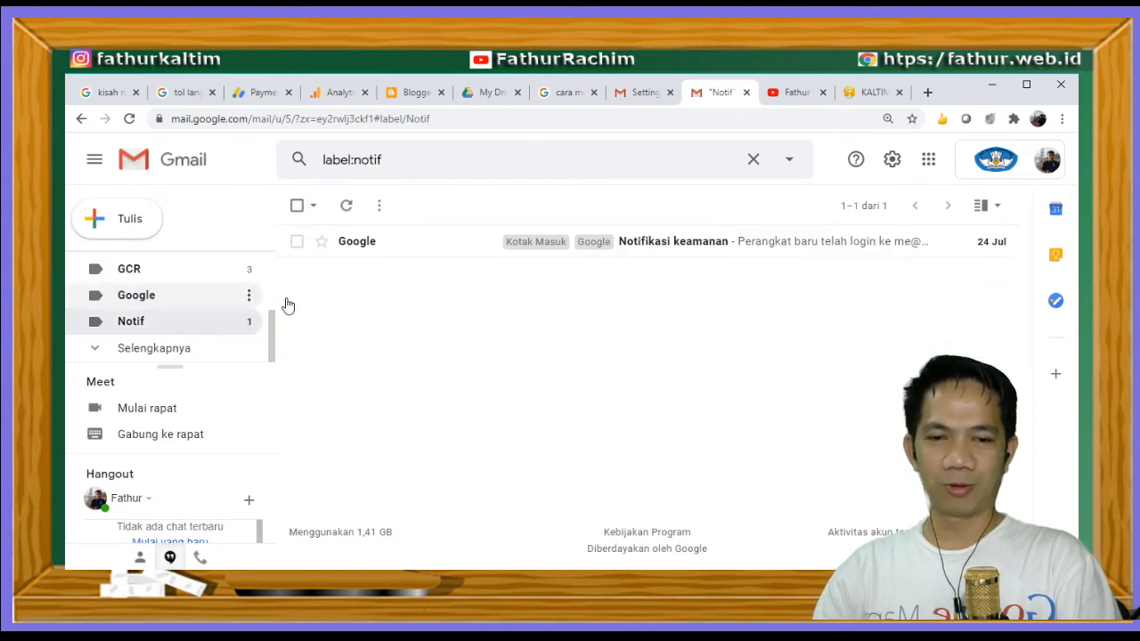
click(202, 269)
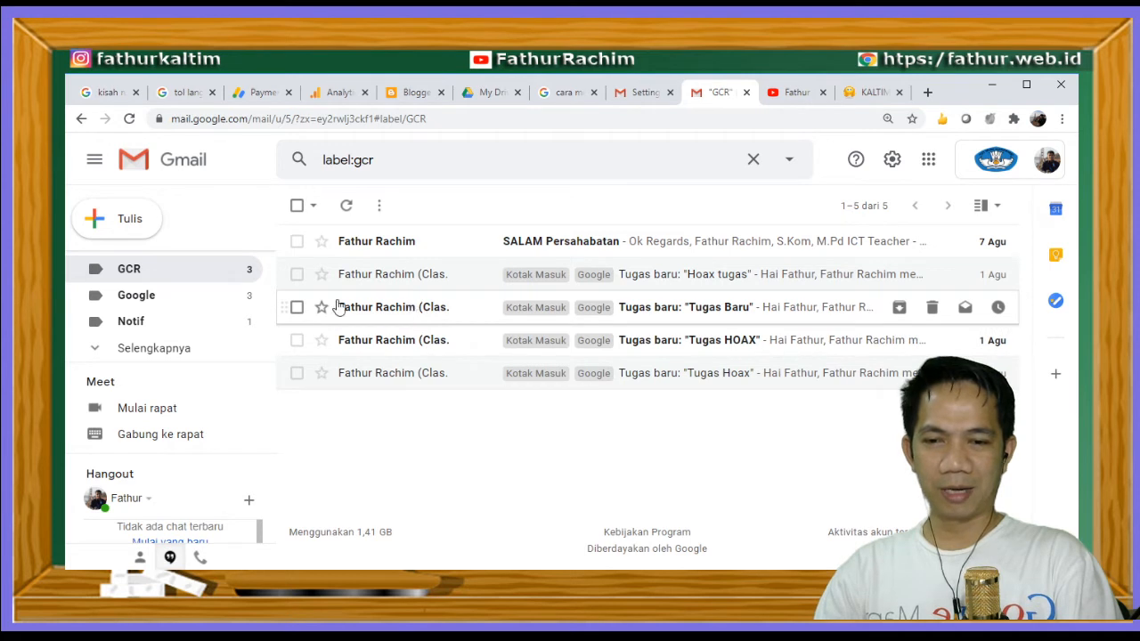
click(210, 300)
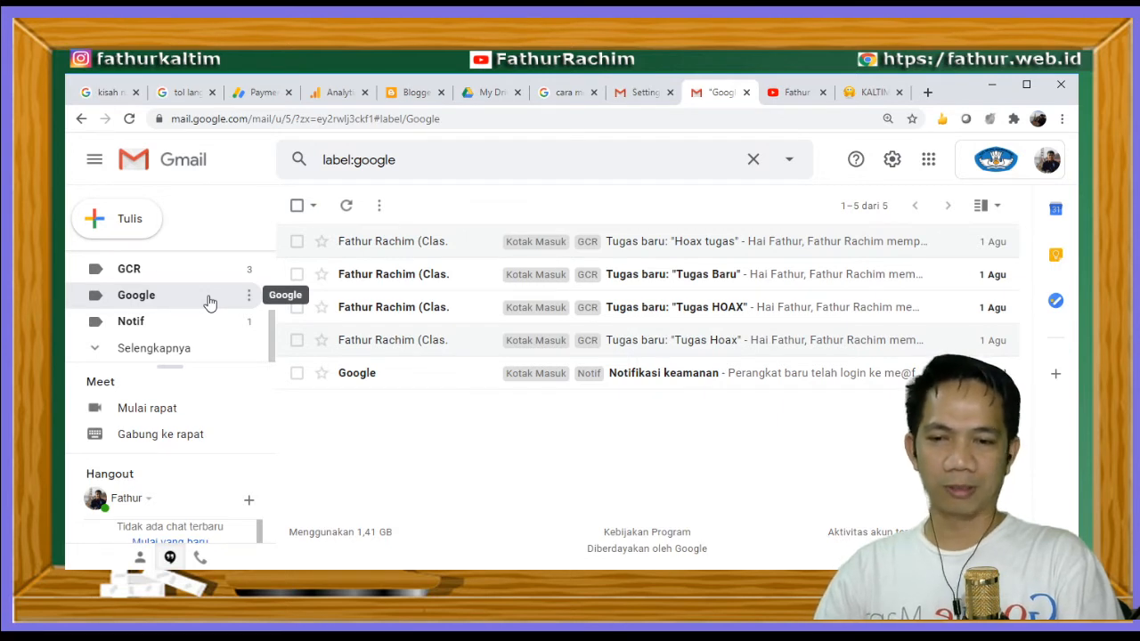
click(151, 324)
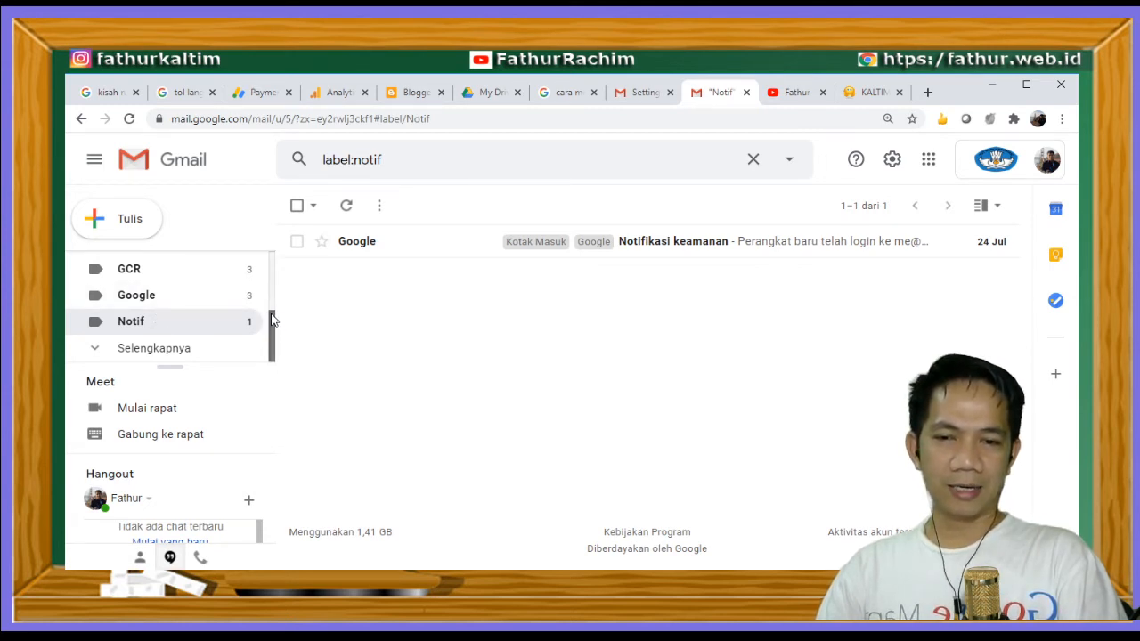
drag(273, 321, 273, 297)
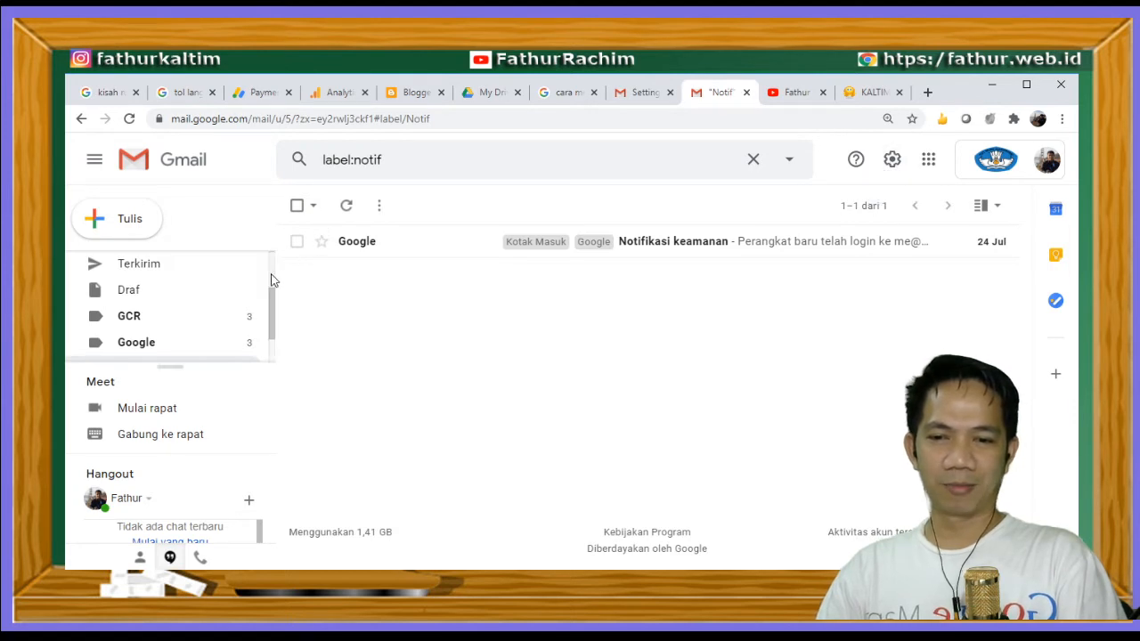
scroll(273, 280, up, 2)
click(190, 268)
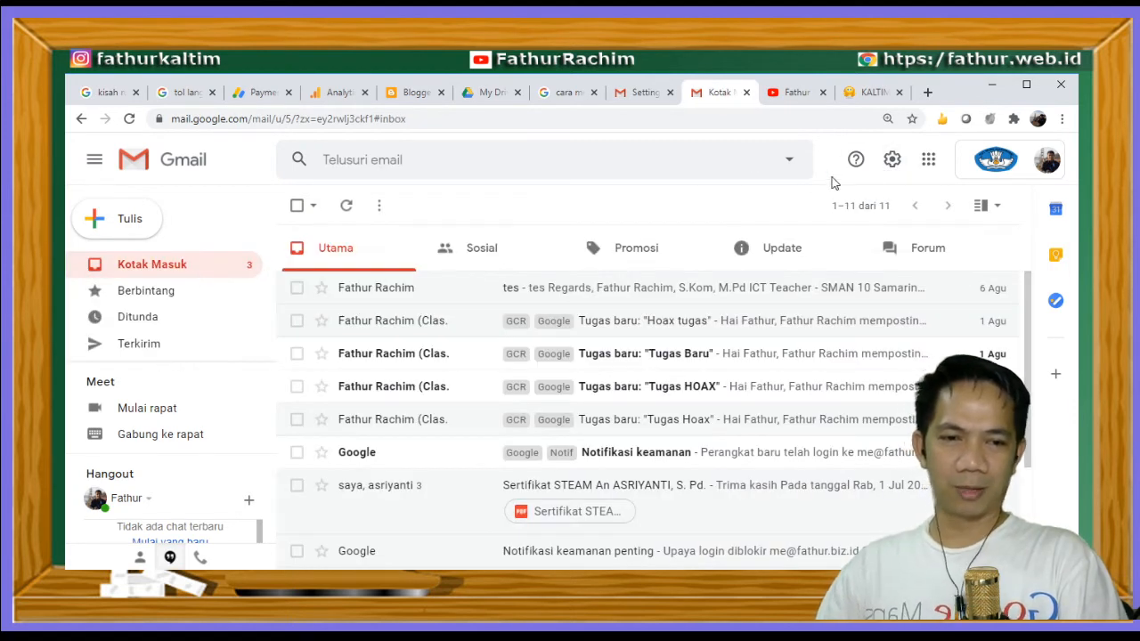
Open the full label settings and show the system label Penting in the label list
click(892, 162)
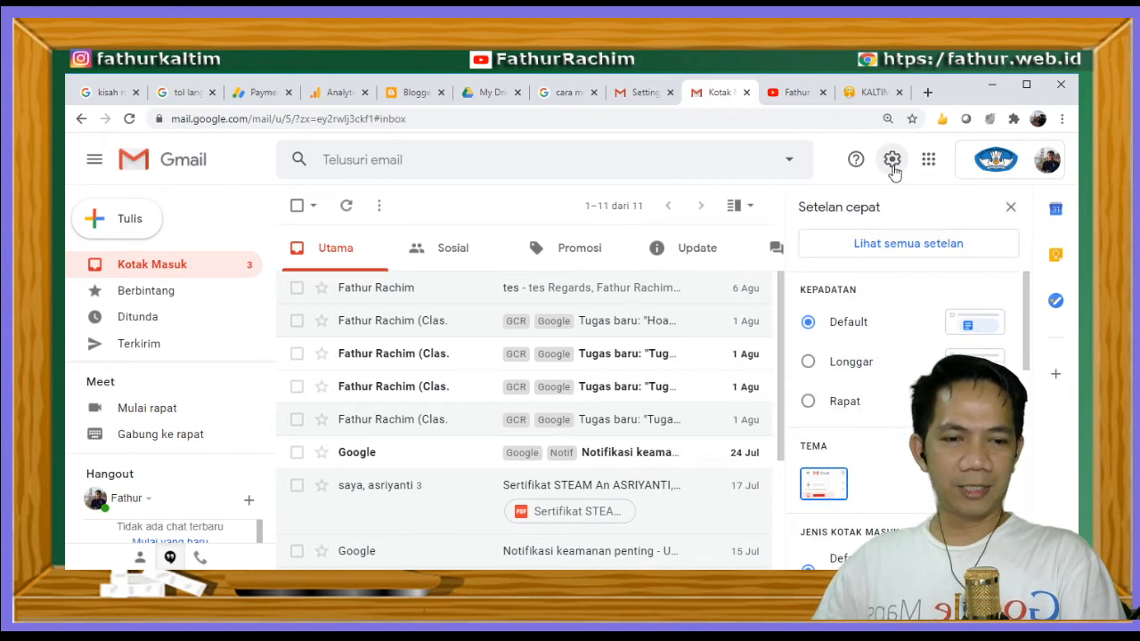
click(909, 252)
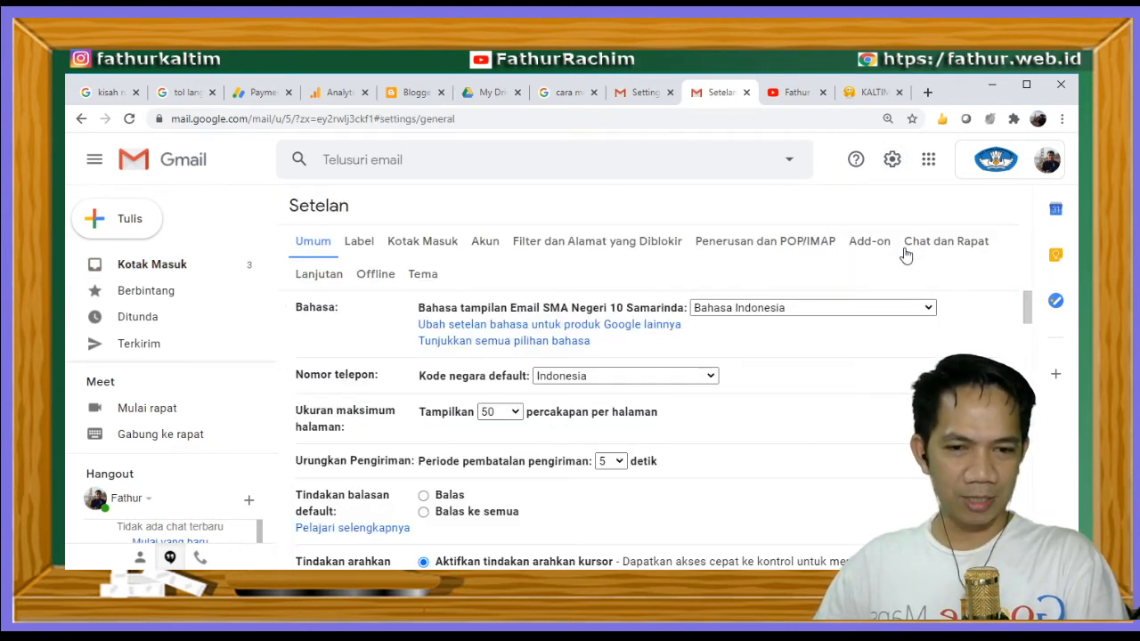
click(360, 241)
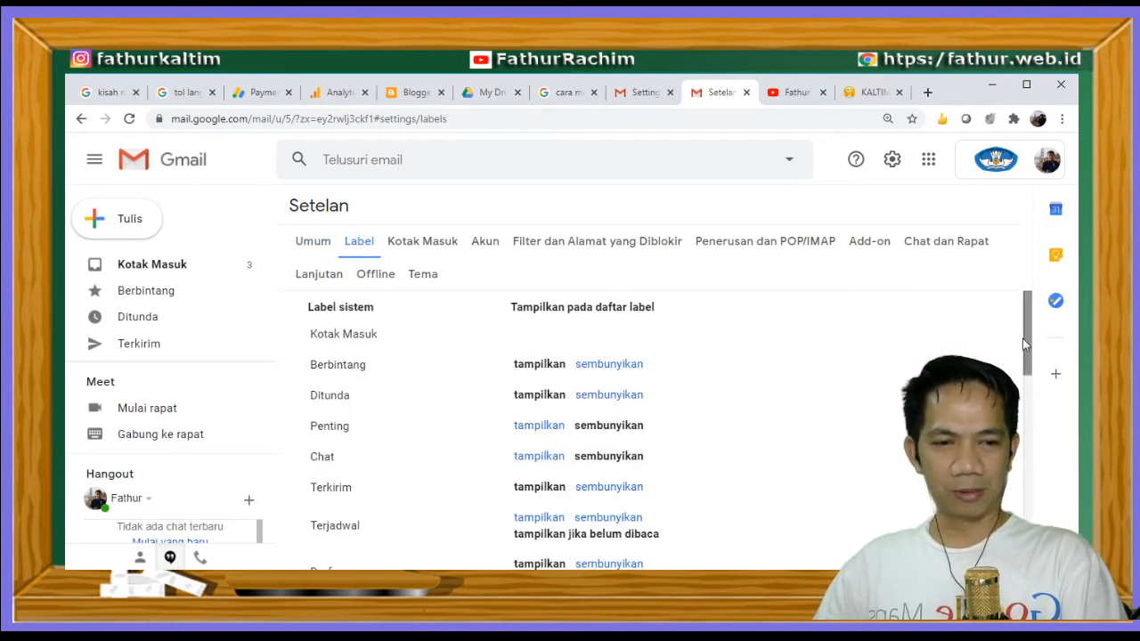
drag(1028, 340, 1027, 349)
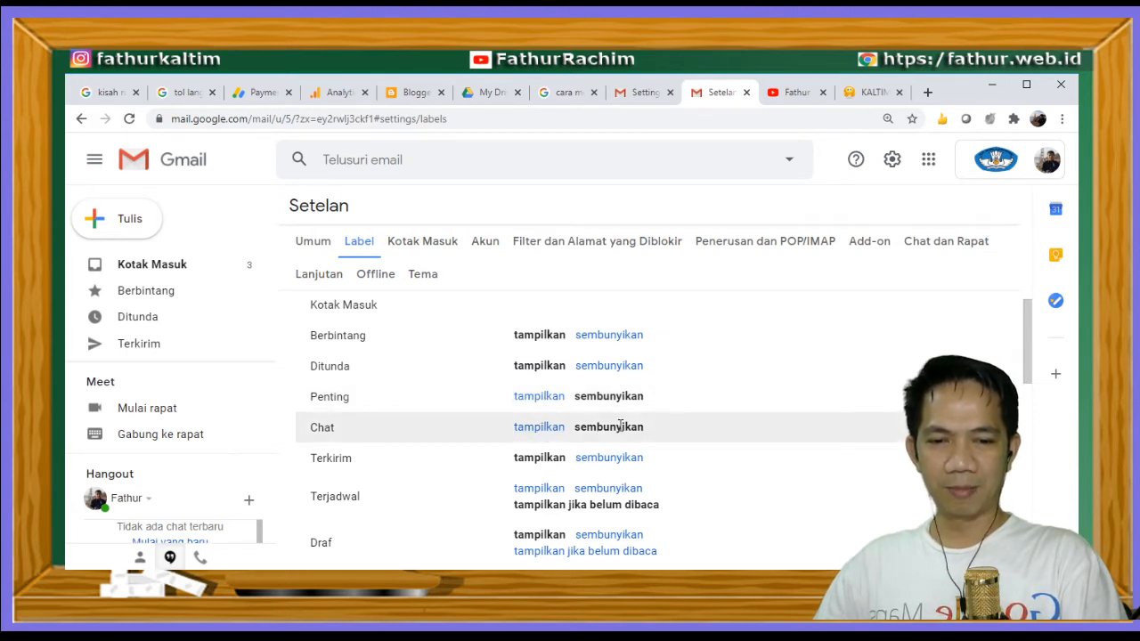
click(529, 401)
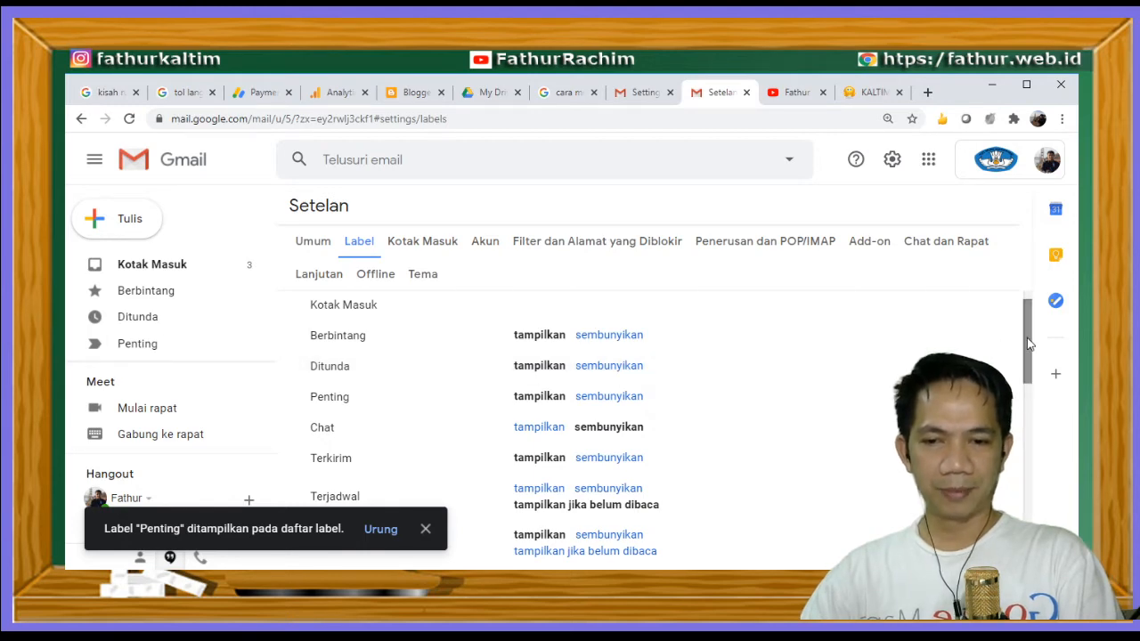
Review the custom labels in the settings and the editing options of the GCR label, cancelling the edit
drag(1026, 338, 1021, 498)
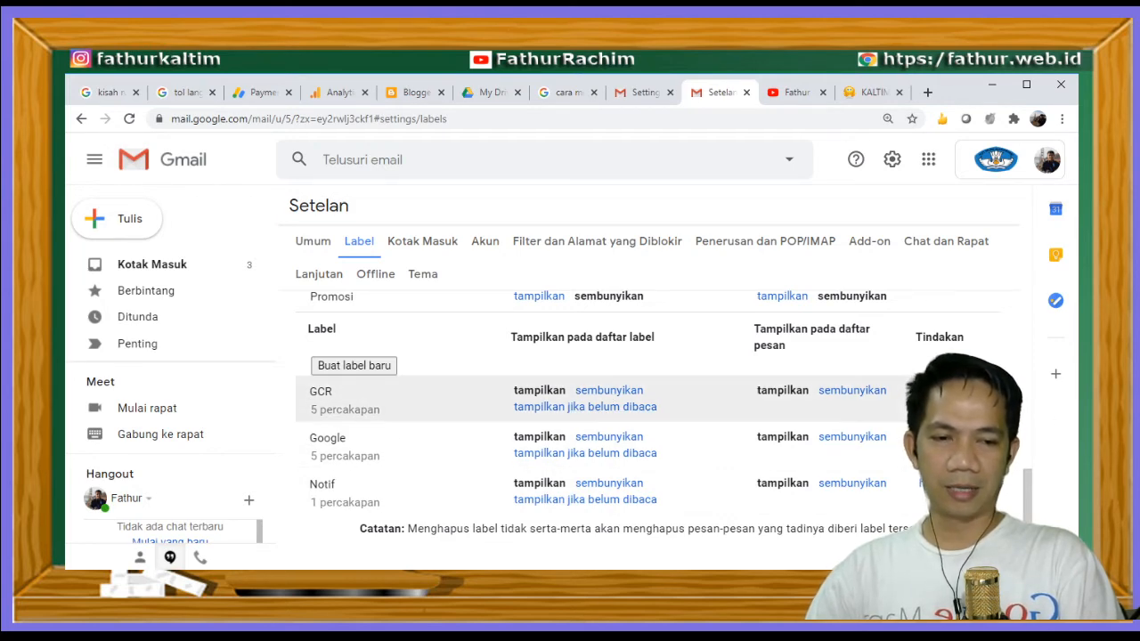
click(970, 391)
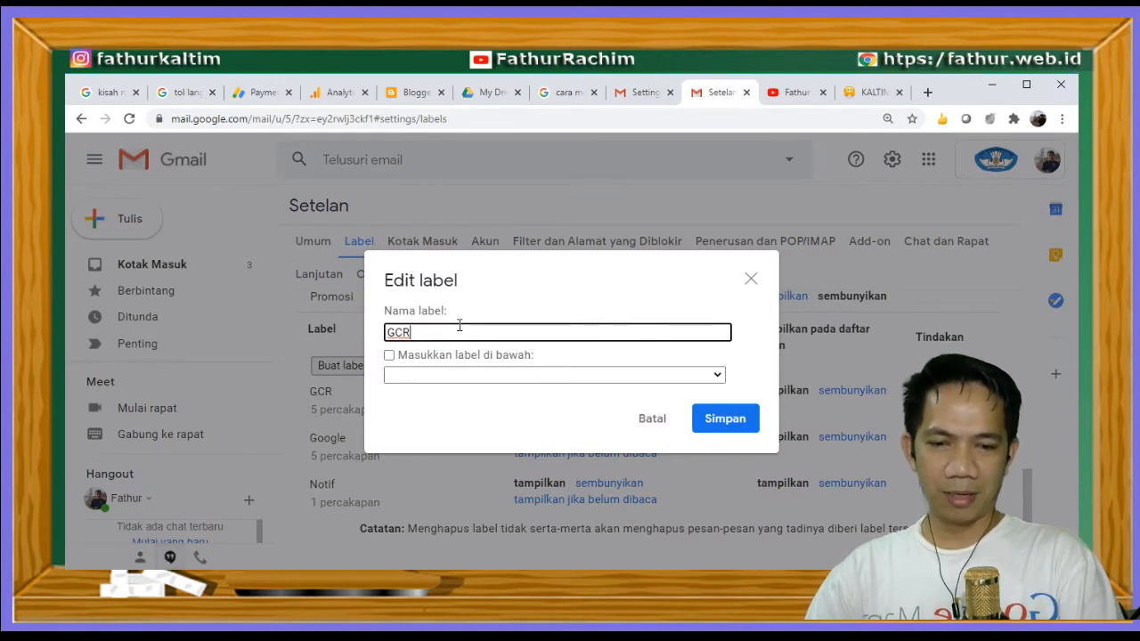
click(648, 418)
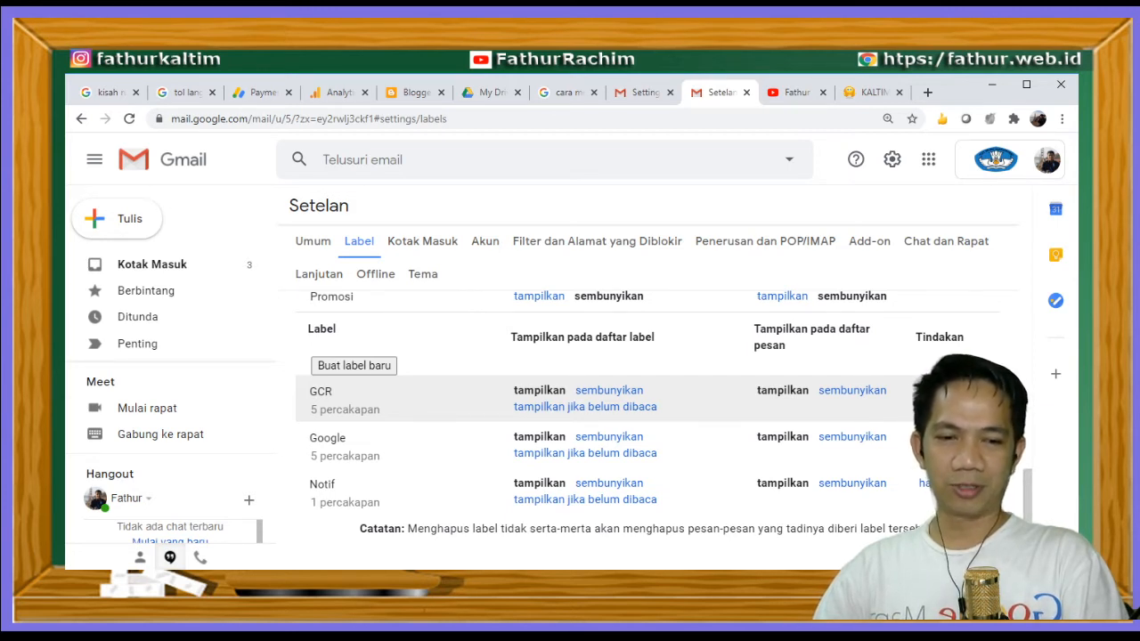
drag(1030, 504, 1000, 297)
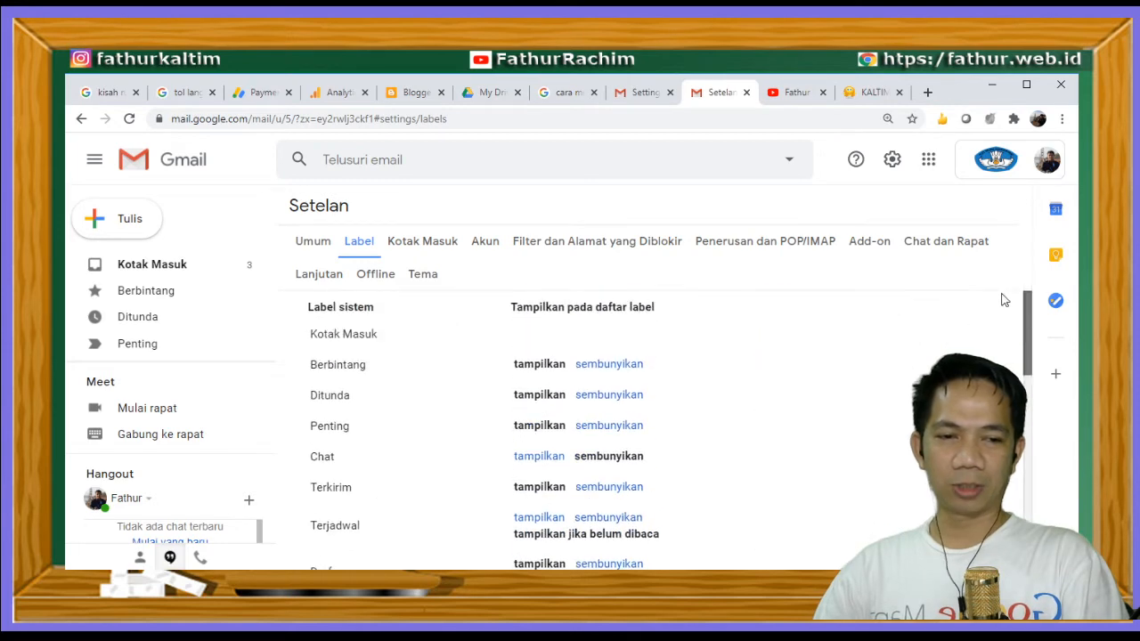
Check the messages under Penting and look through the label list, returning to the inbox at the end
click(174, 272)
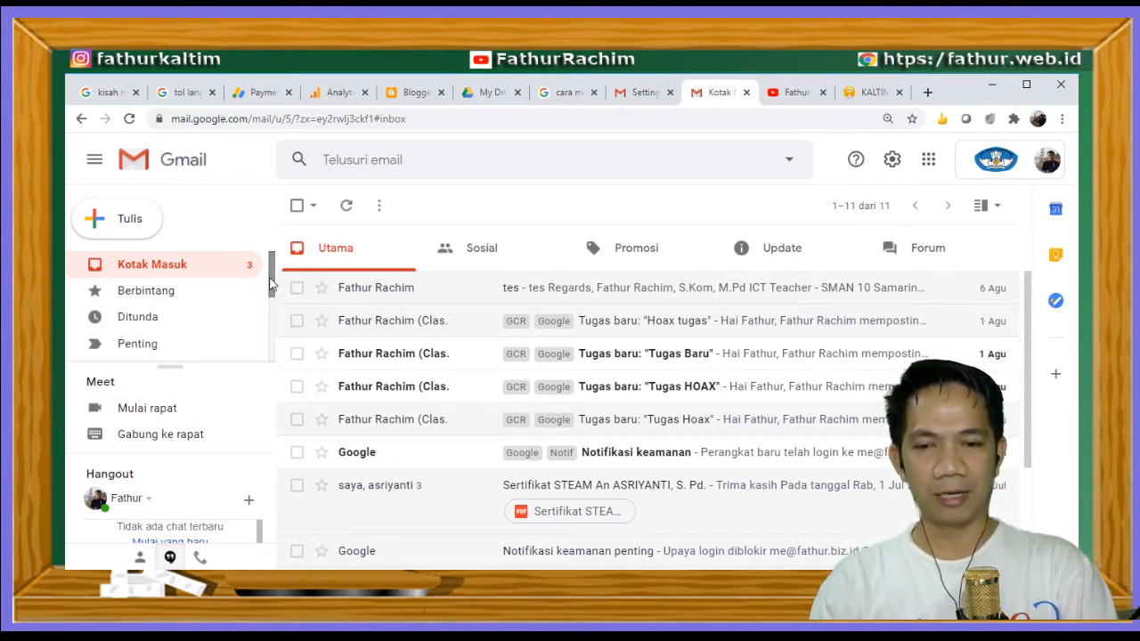
drag(268, 266, 271, 297)
click(145, 319)
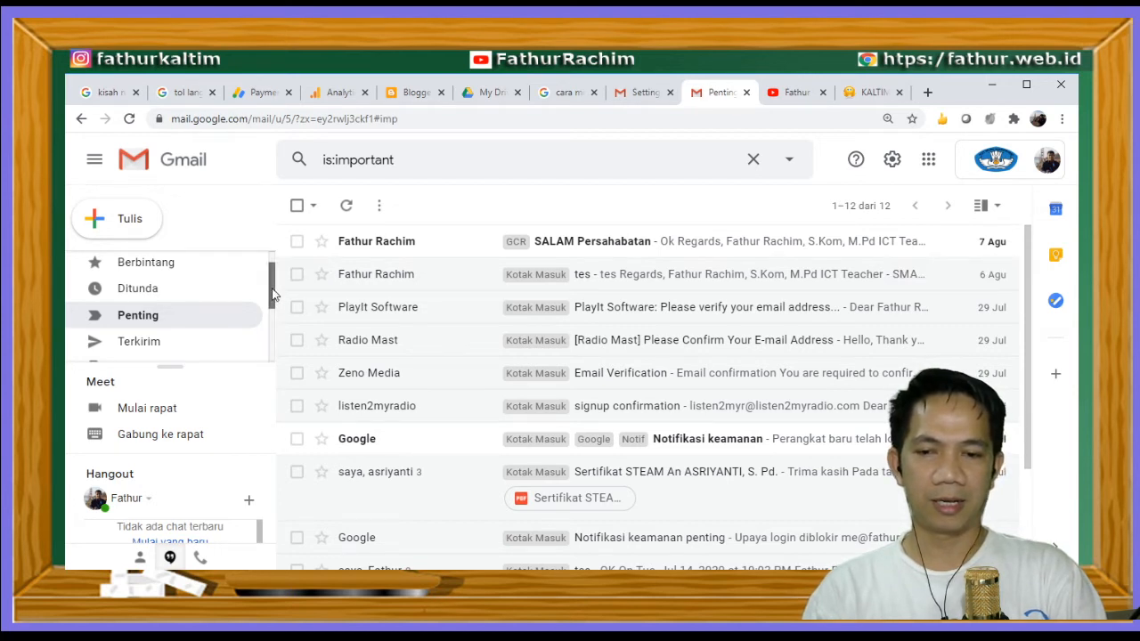
drag(272, 293, 267, 347)
scroll(262, 327, up, 2)
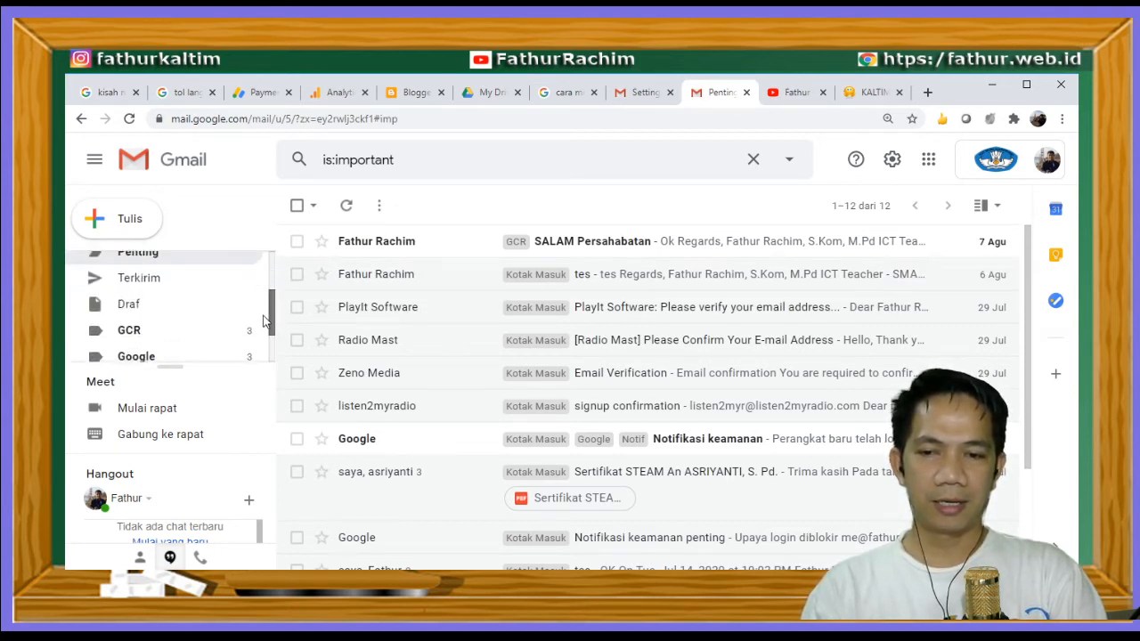
scroll(263, 327, down, 1)
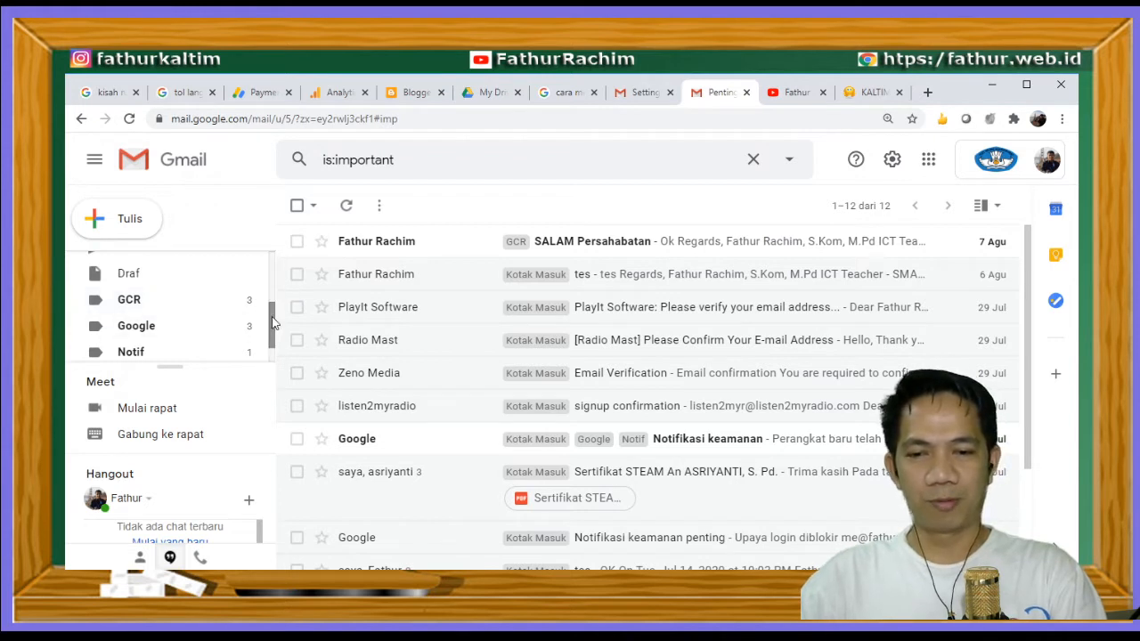
scroll(273, 339, down, 1)
drag(271, 331, 276, 248)
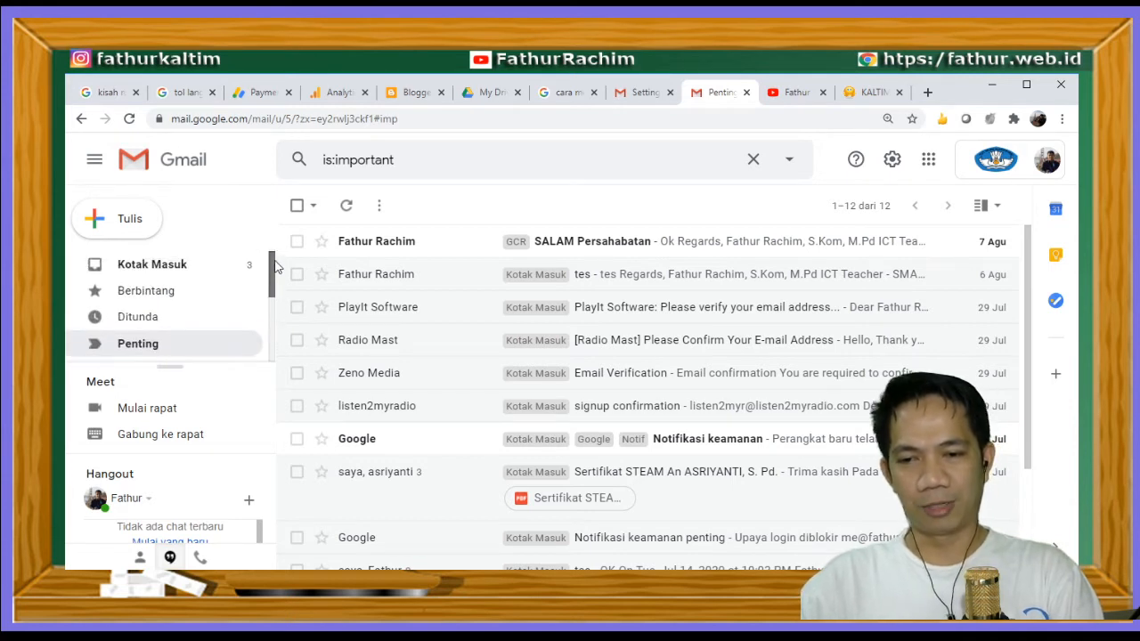
click(223, 267)
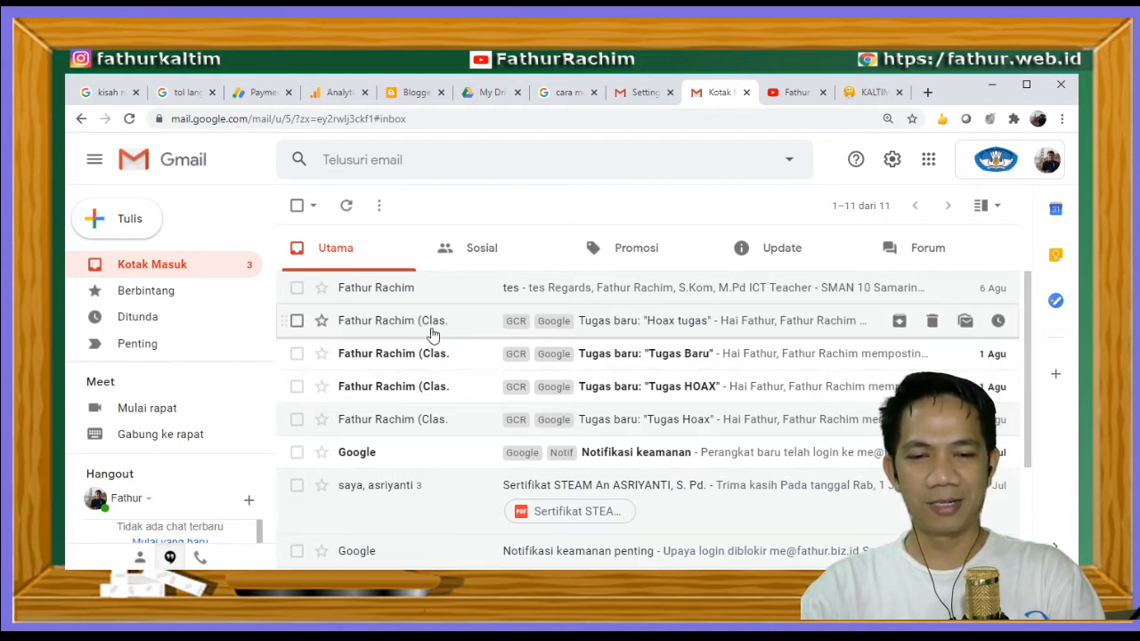
Select the four "Tugas baru" messages in the inbox and move them to the Forum category
mouse_move(382, 355)
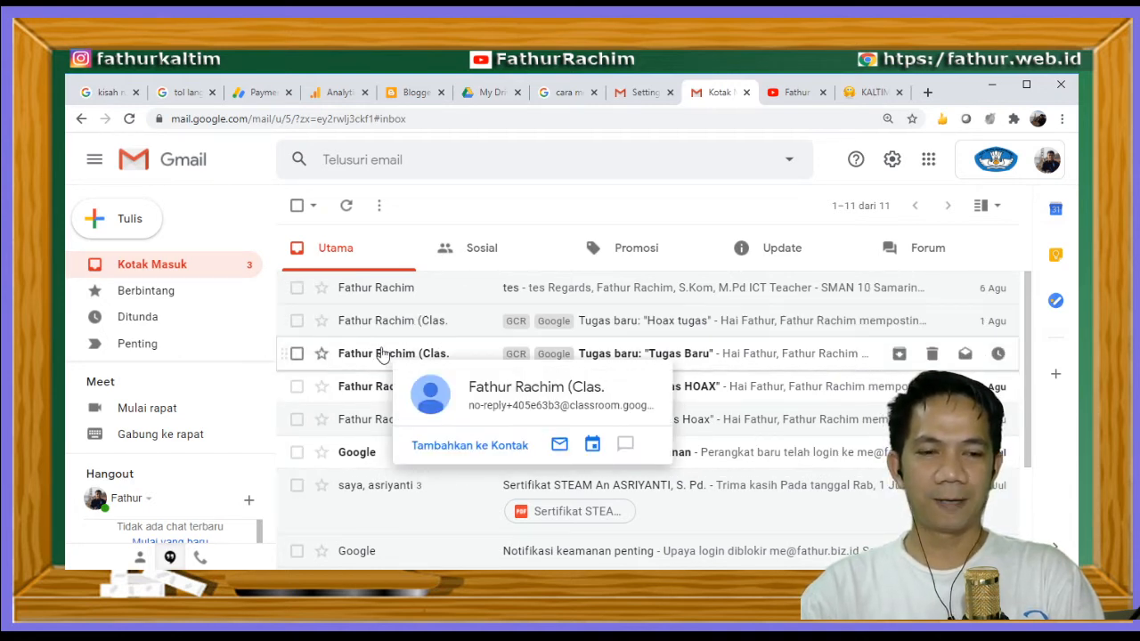
click(296, 321)
click(297, 353)
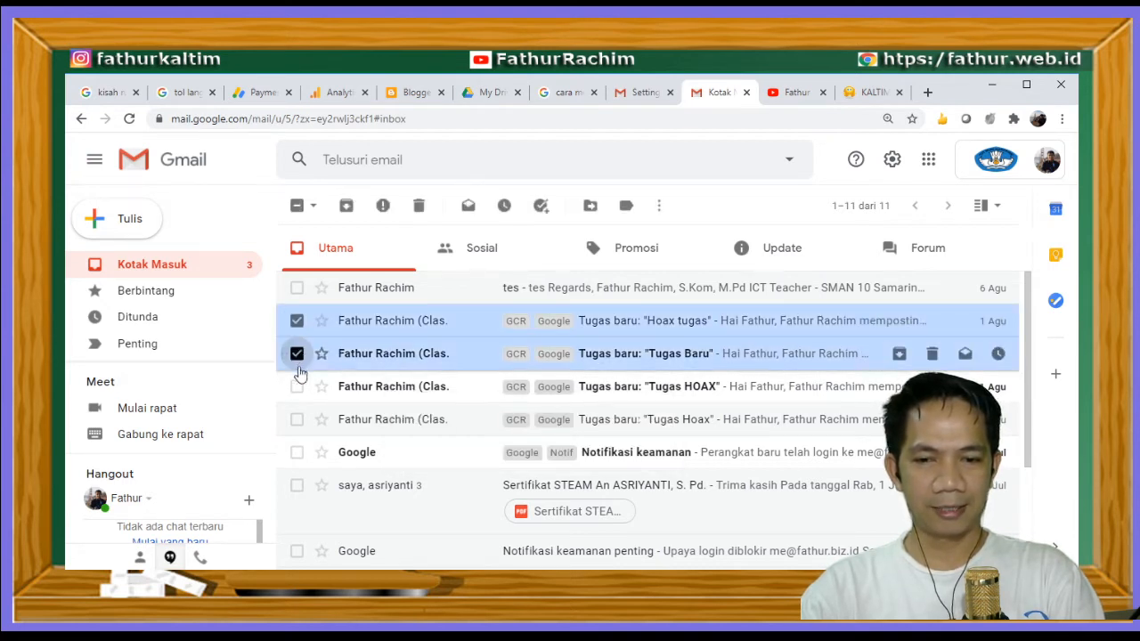
click(297, 386)
click(296, 420)
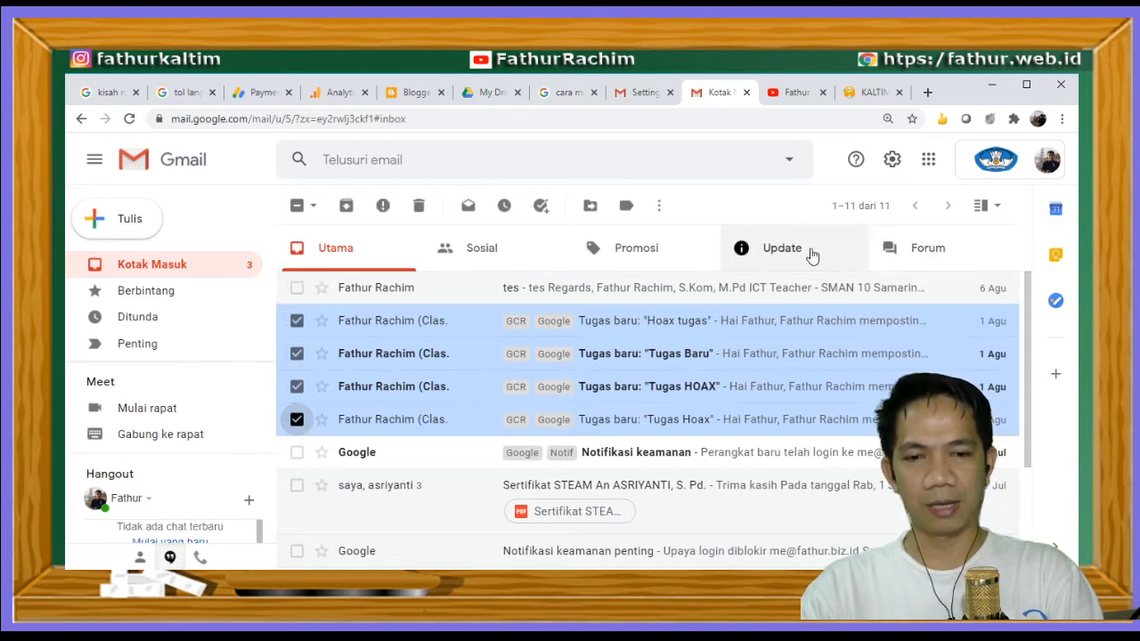
click(591, 207)
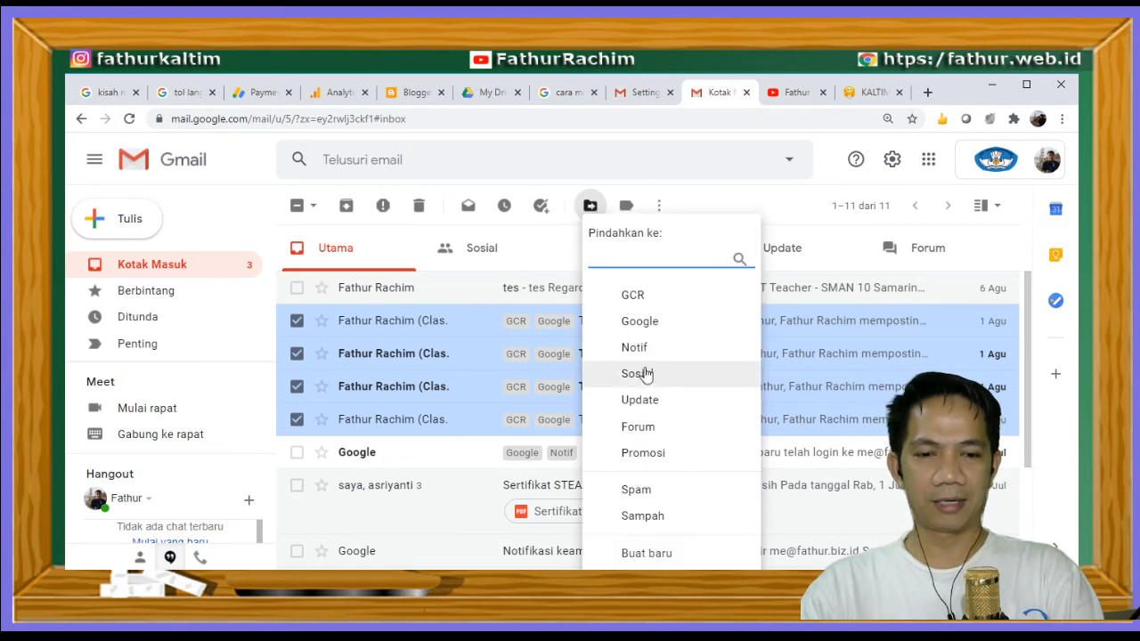
click(637, 427)
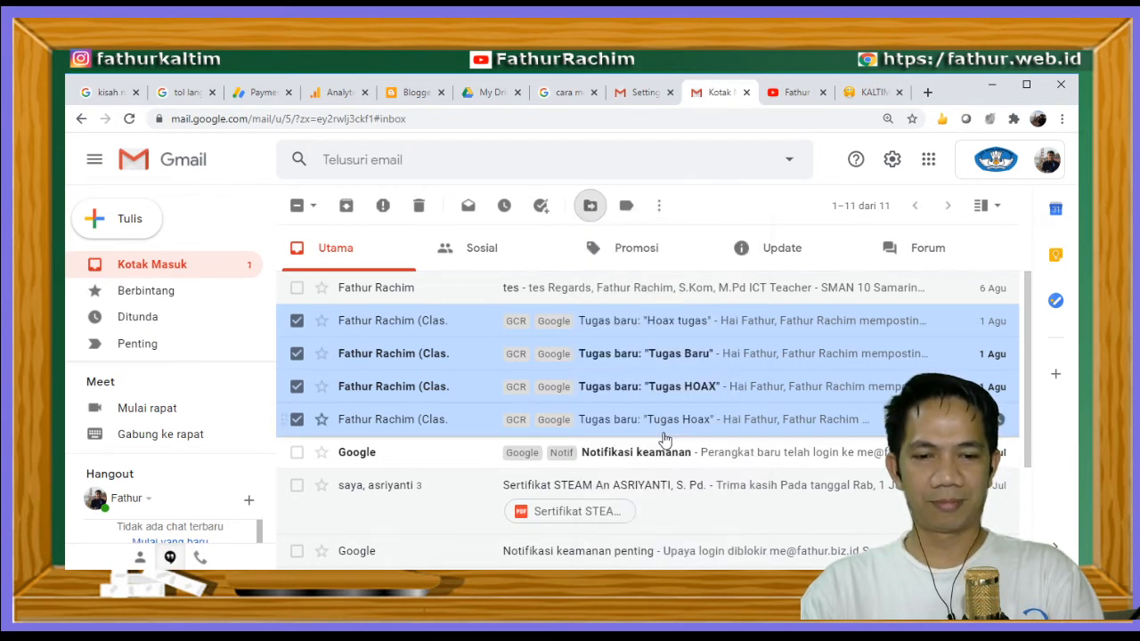
Check the Forum, Update, Promosi and Sosial categories for the moved messages, ending on Utama
click(923, 256)
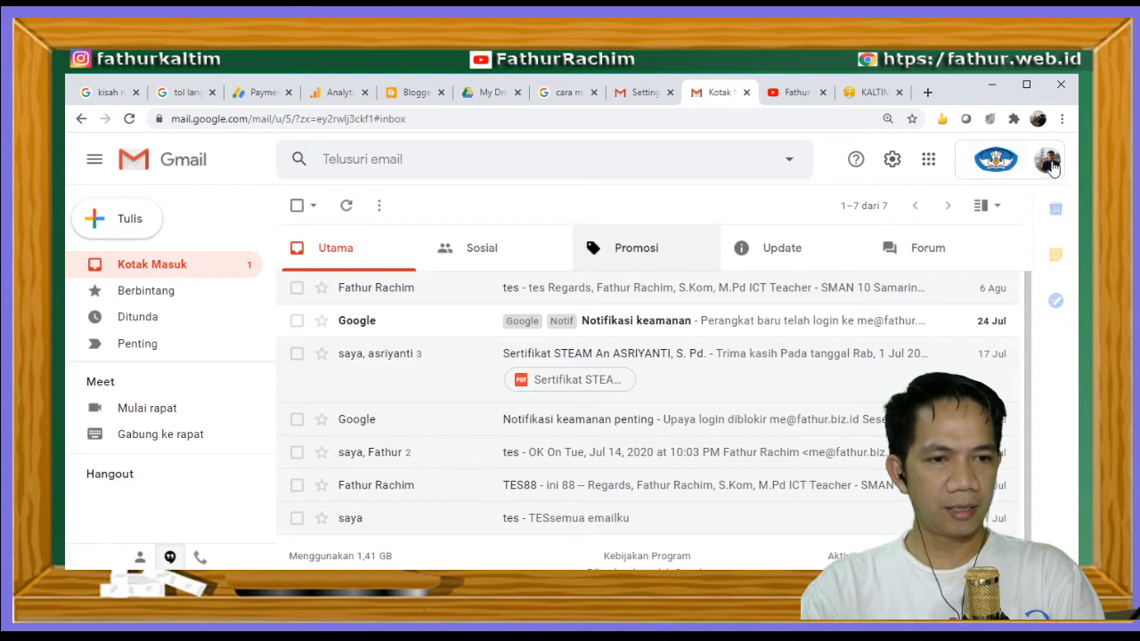
click(895, 257)
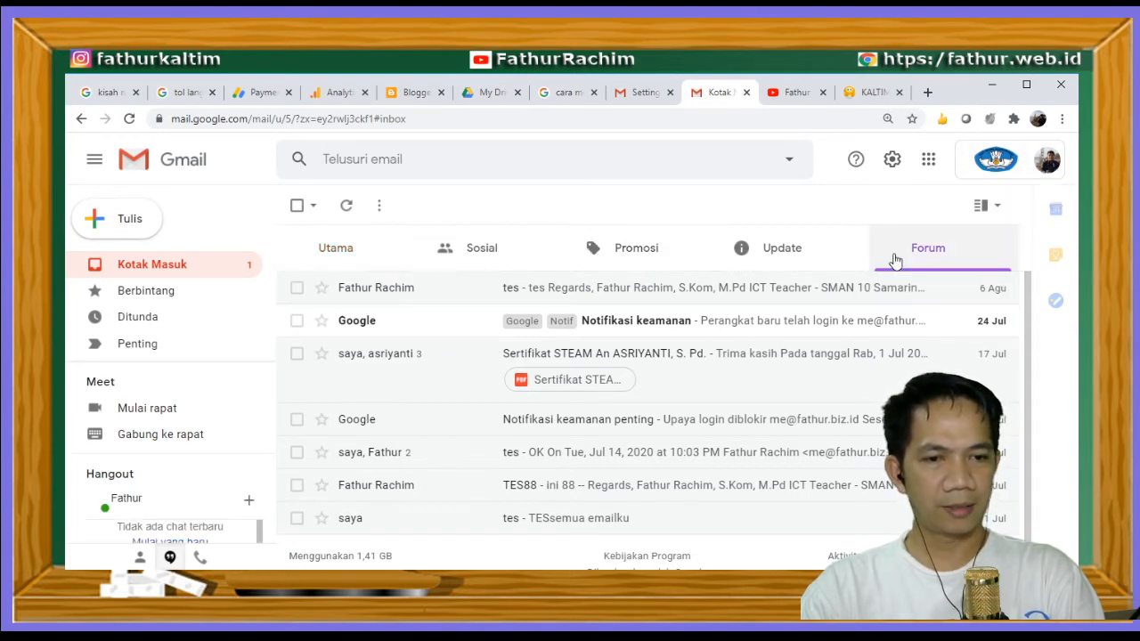
click(763, 253)
click(651, 256)
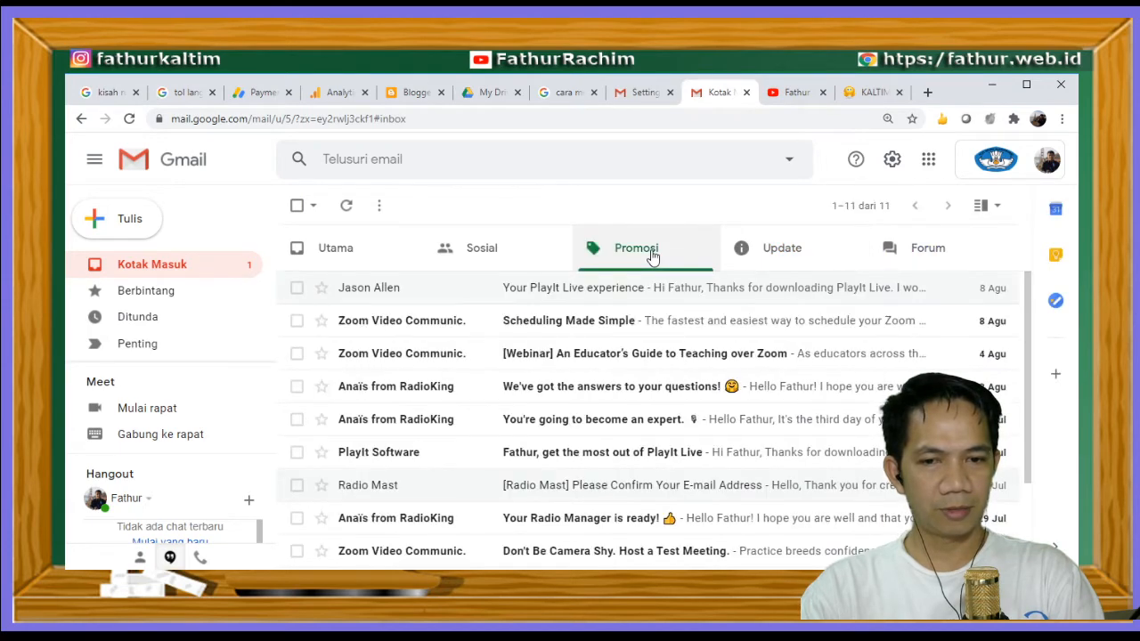
click(498, 256)
click(314, 252)
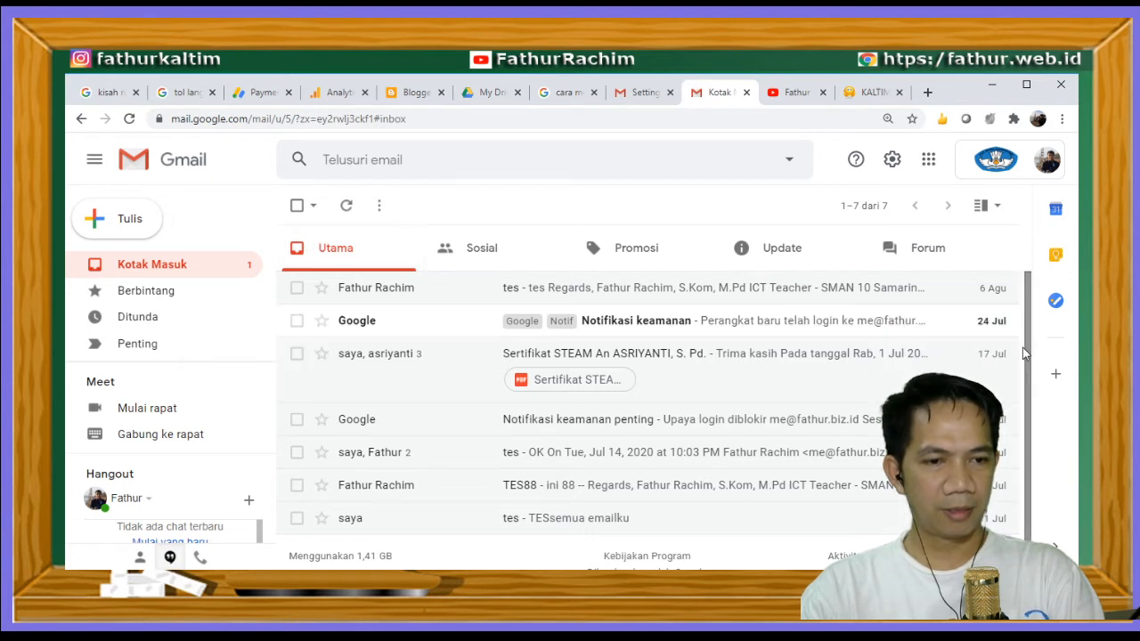
Save the inbox tab settings from the Forum category with all five tabs enabled, and recheck Forum before returning to Utama
click(935, 258)
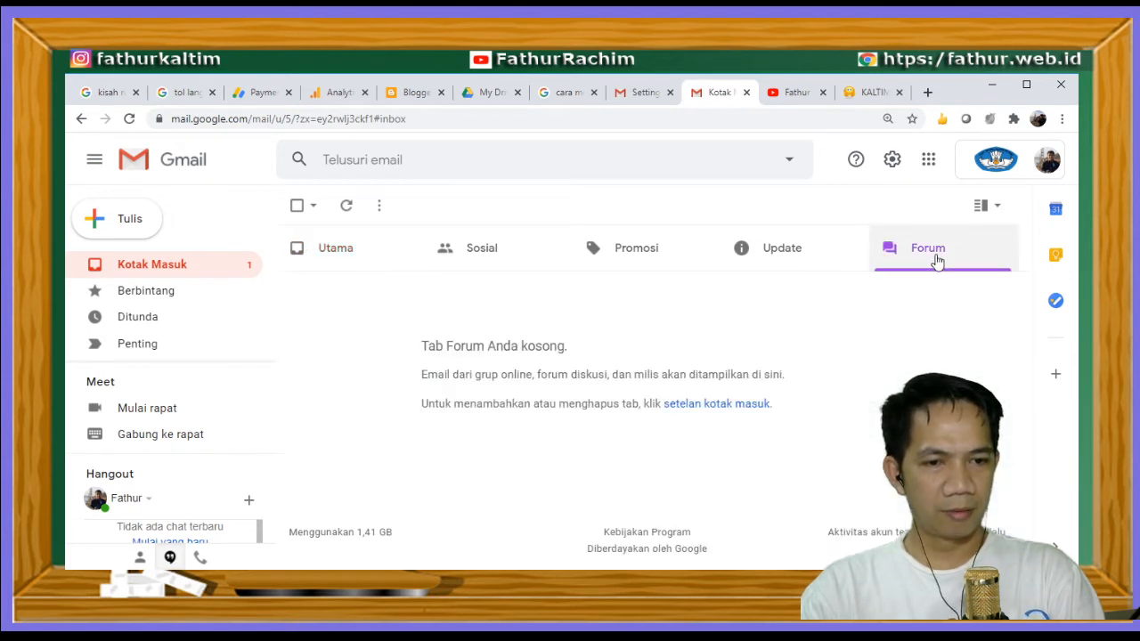
click(708, 412)
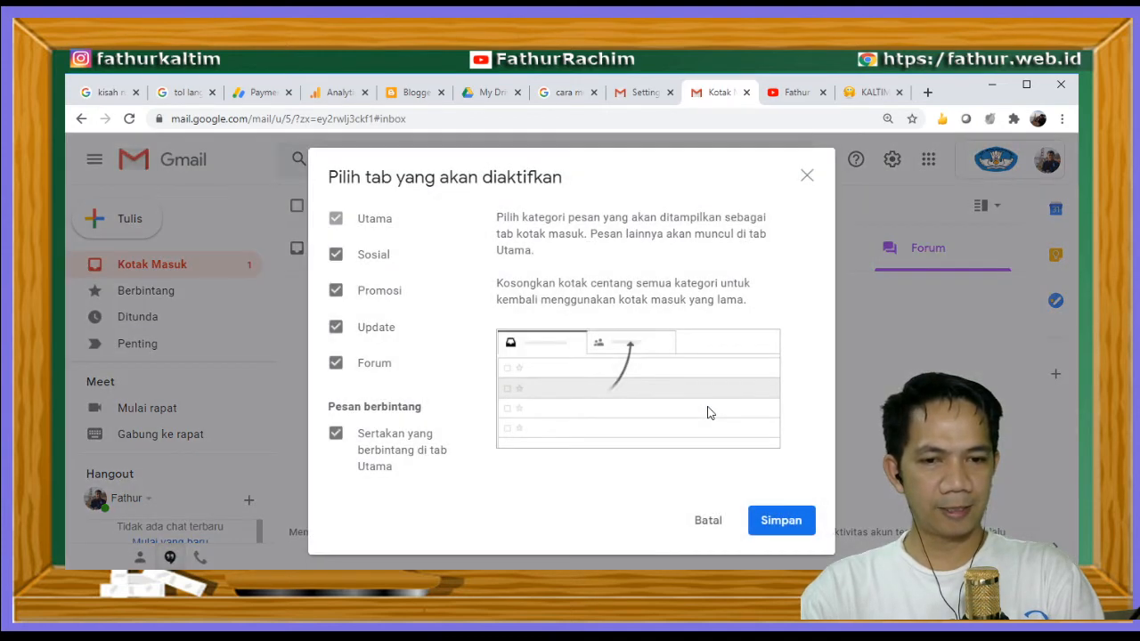
click(768, 531)
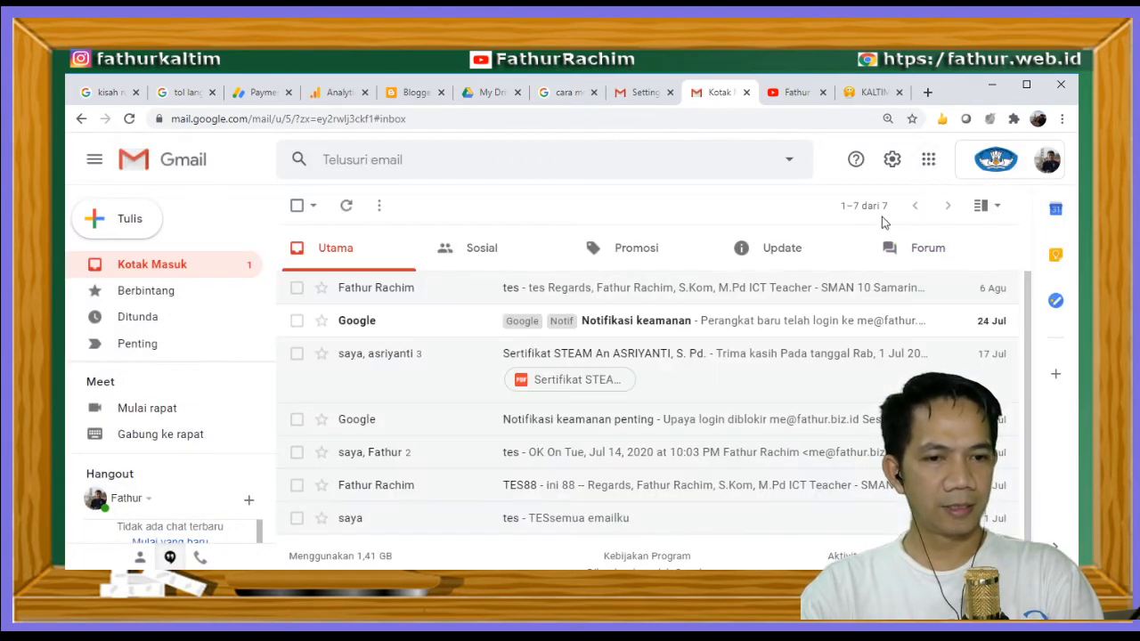
click(899, 256)
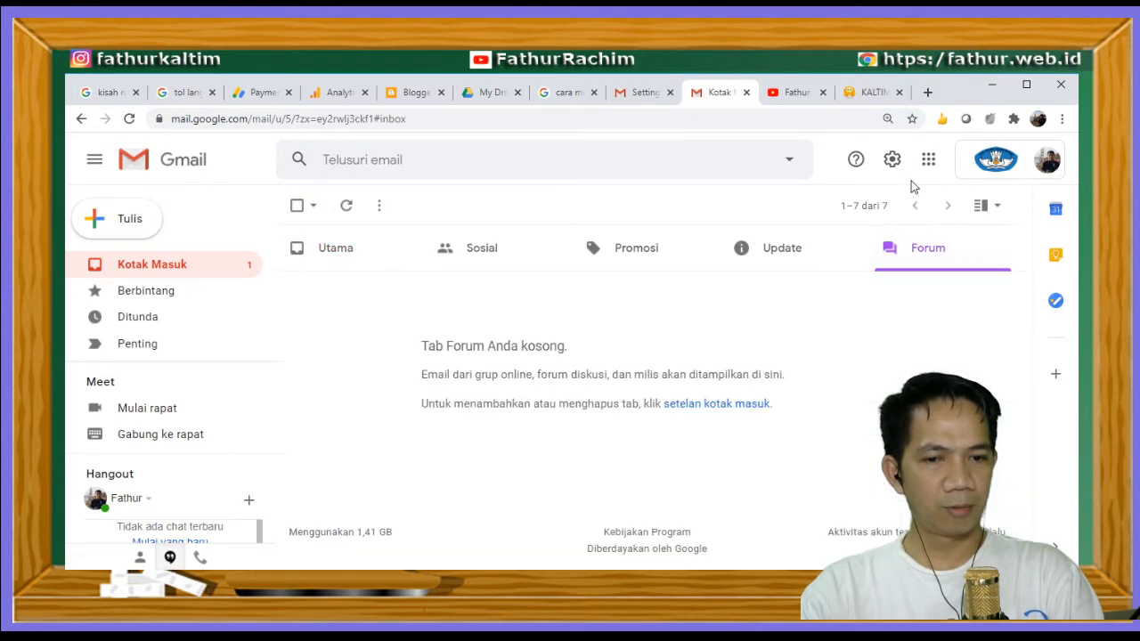
click(305, 255)
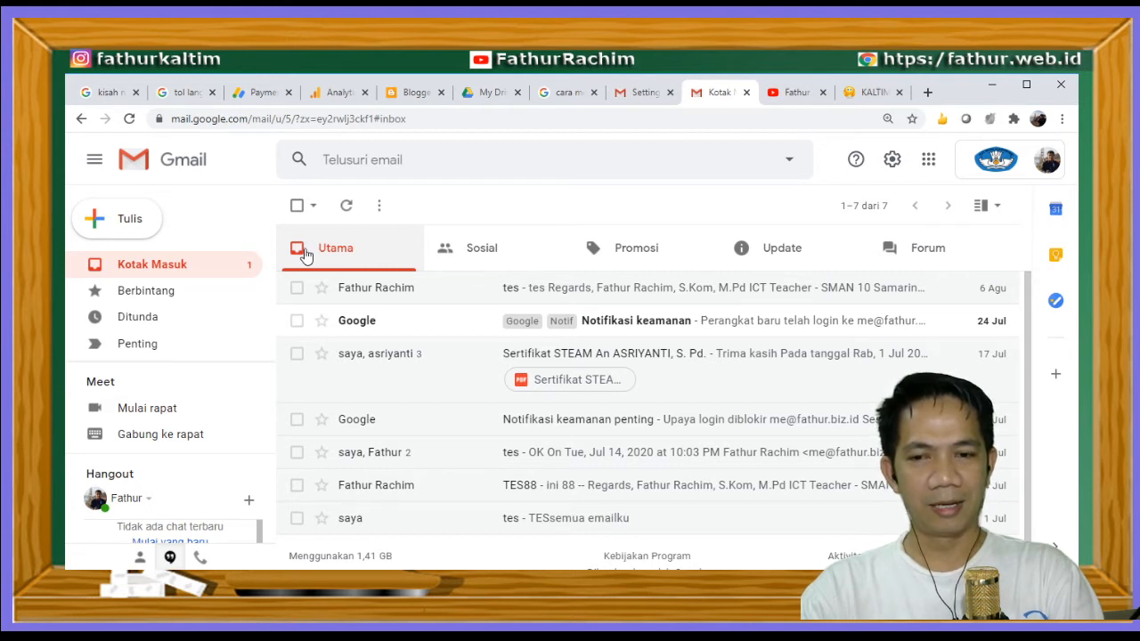
Expand the full label list and open Semua Email
drag(272, 286, 264, 365)
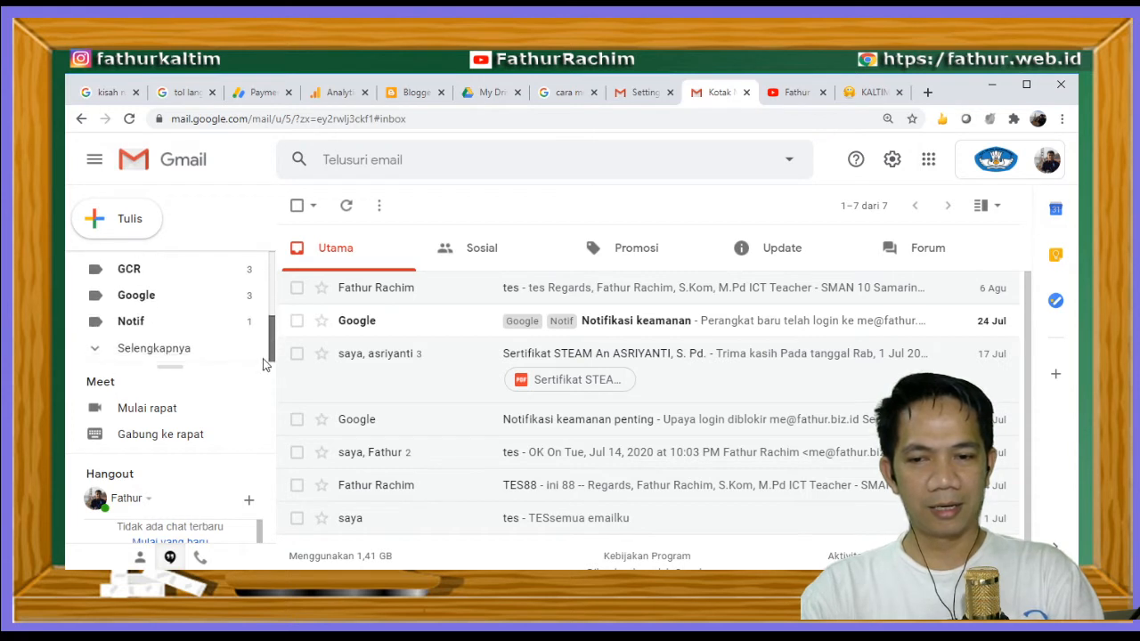
click(178, 356)
drag(268, 287, 269, 329)
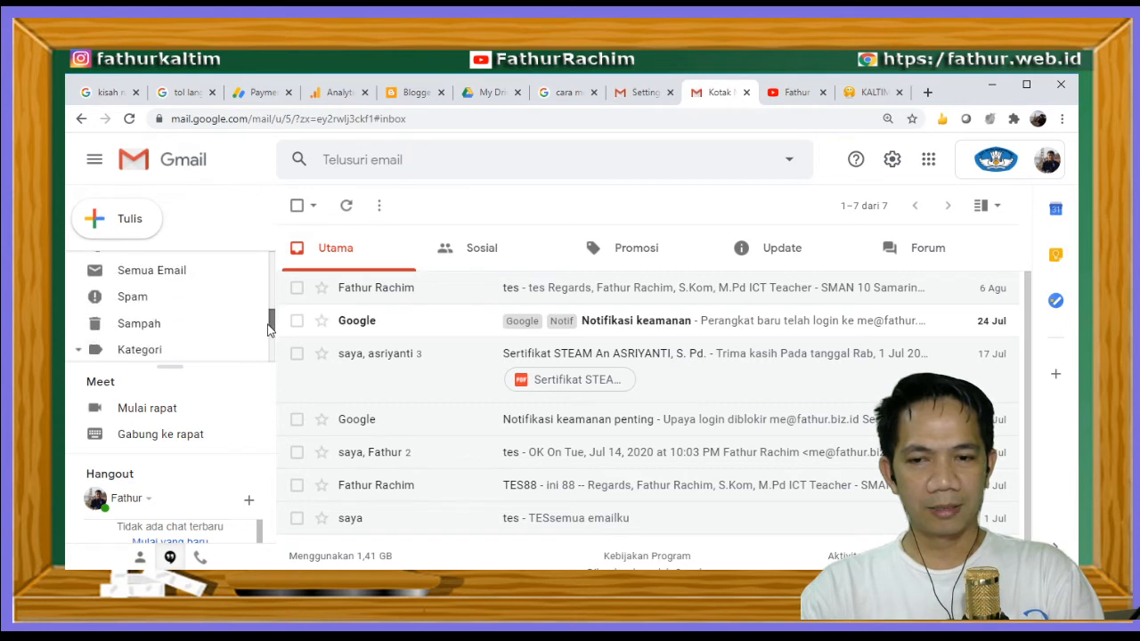
click(197, 285)
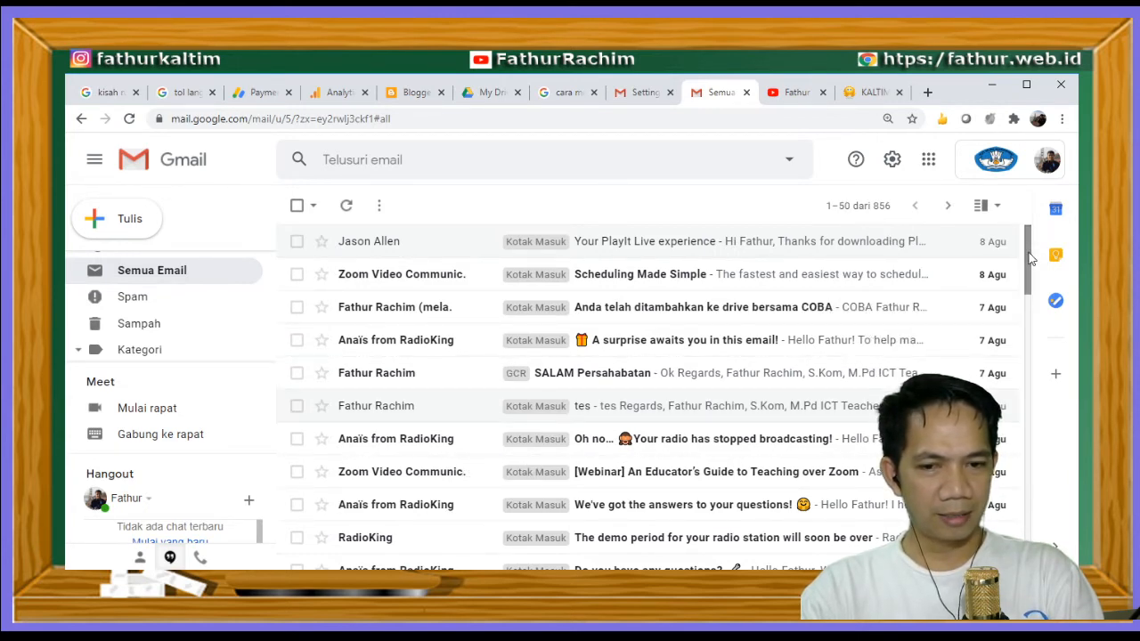
Select the four adjacent 1 Agu "Tugas baru" messages labelled GCR and Google in Semua Email and move them to Kotak Masuk
drag(1030, 257, 1025, 318)
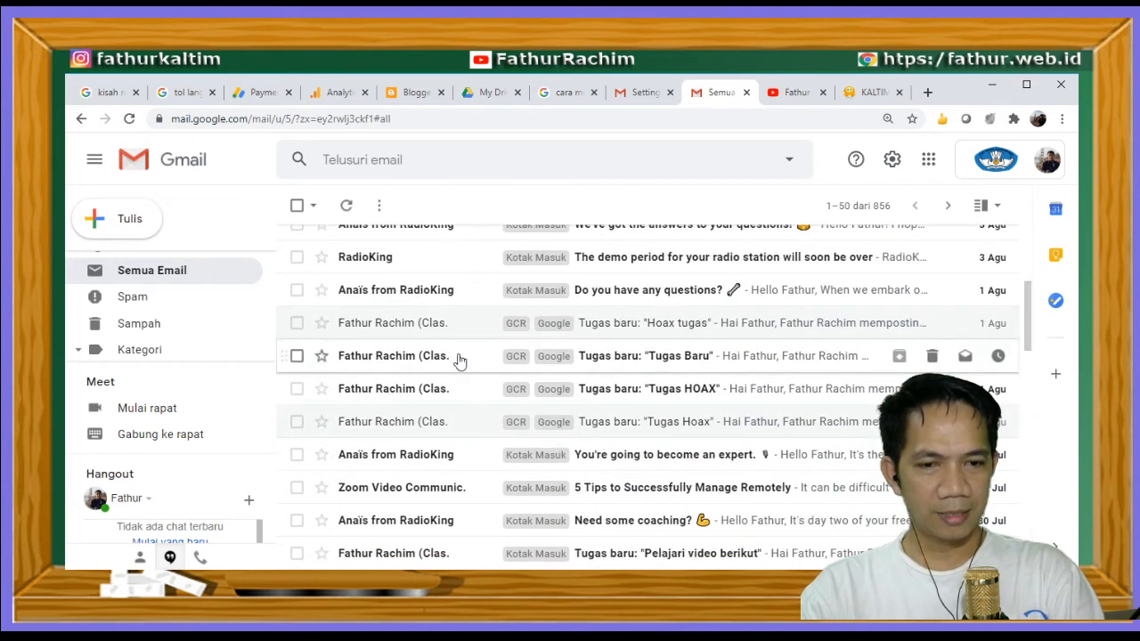
click(297, 323)
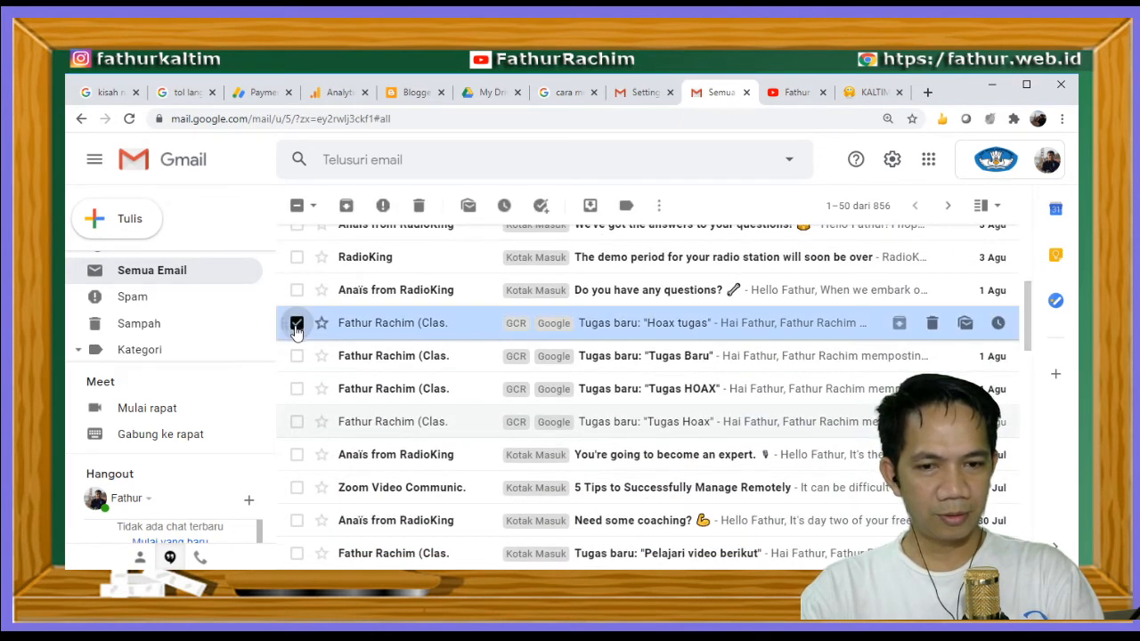
click(297, 356)
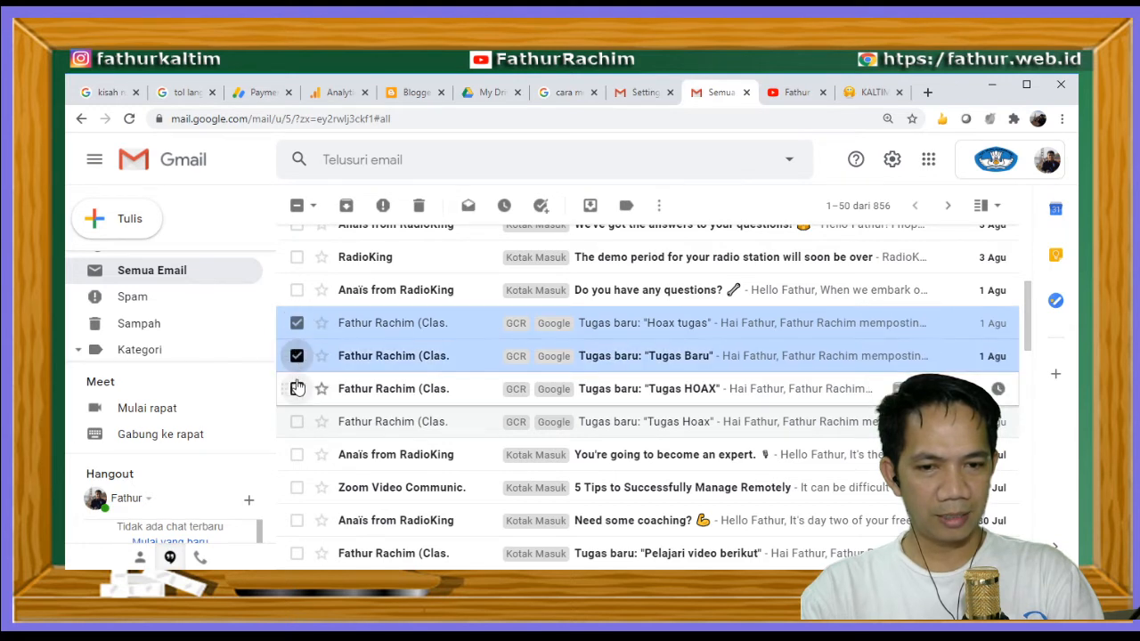
click(296, 388)
click(296, 421)
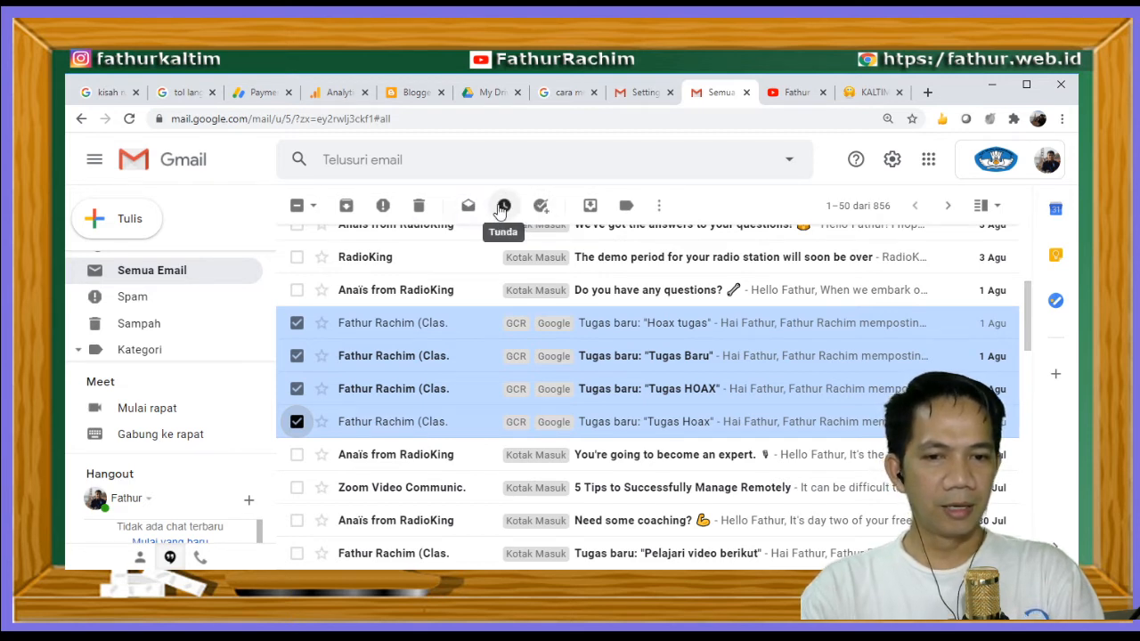
click(658, 207)
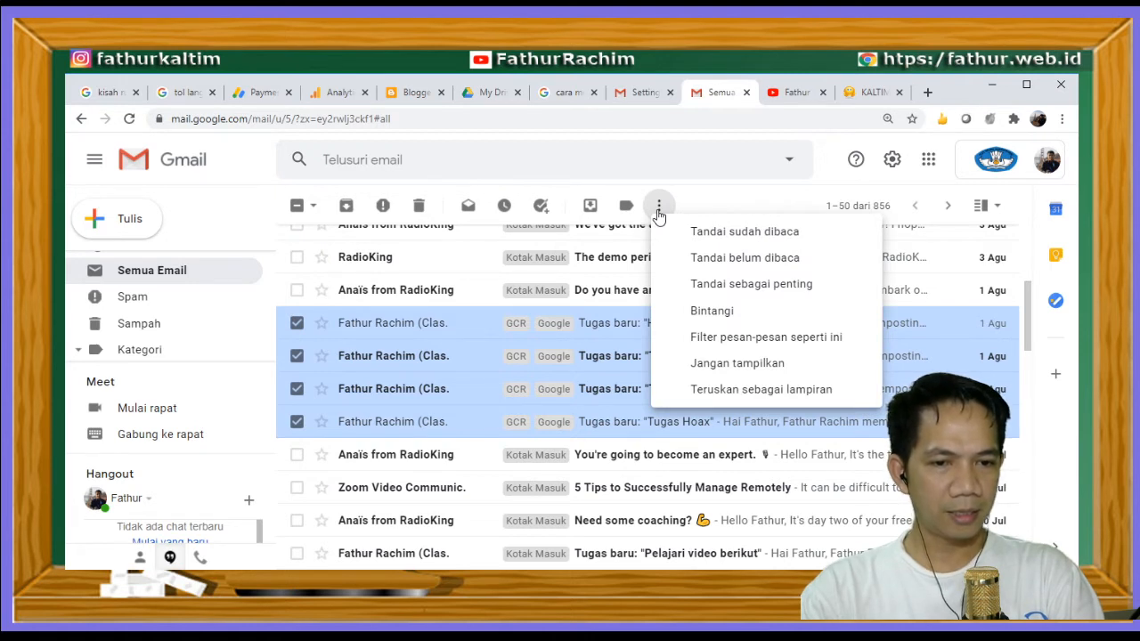
click(773, 195)
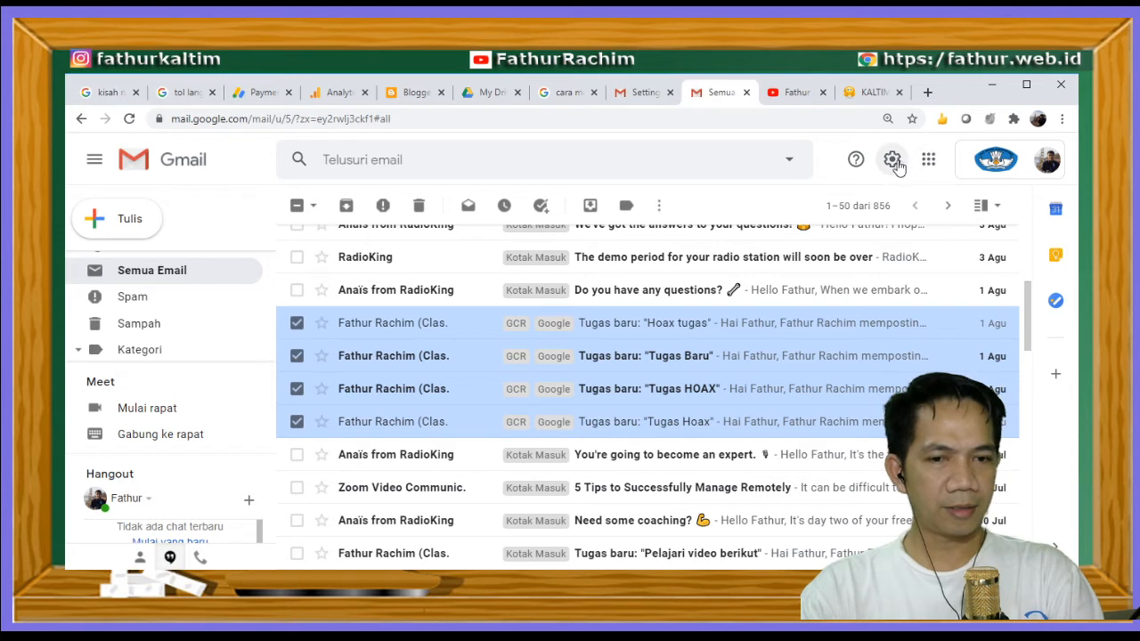
click(590, 207)
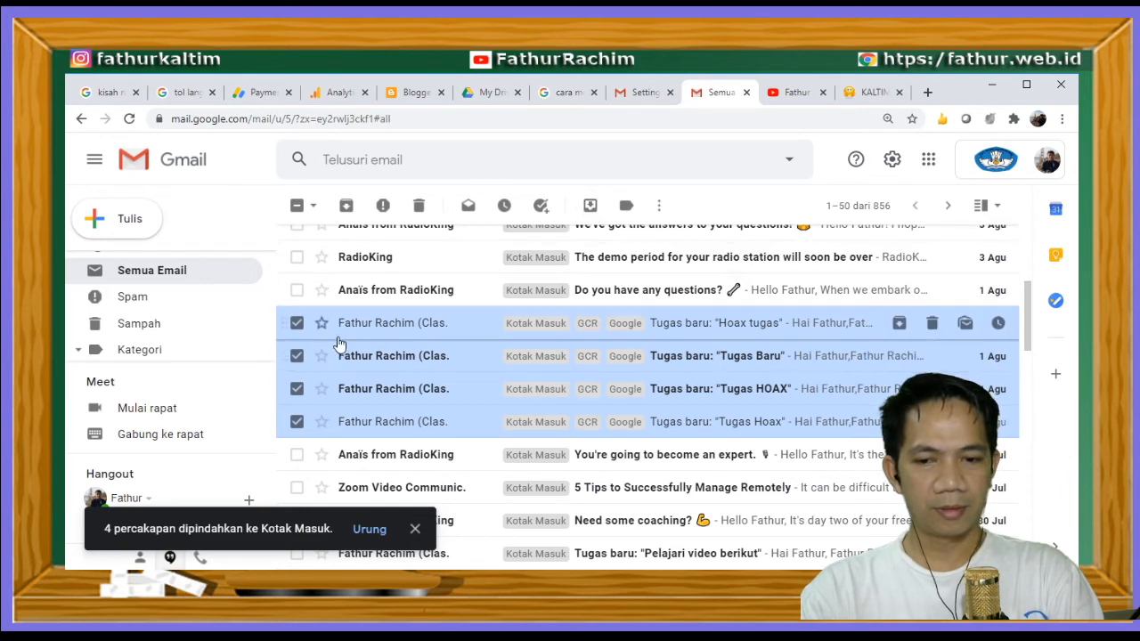
Return to Kotak Masuk, reload the page and check the Forum category for the moved messages, ending on Utama
drag(272, 325, 267, 246)
click(195, 274)
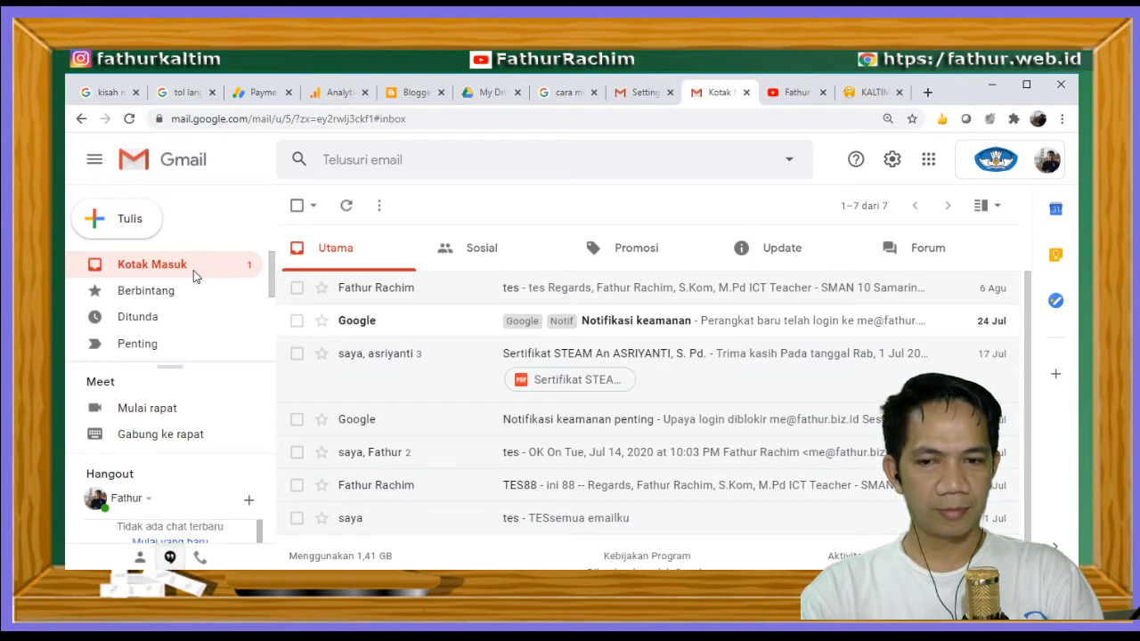
click(128, 126)
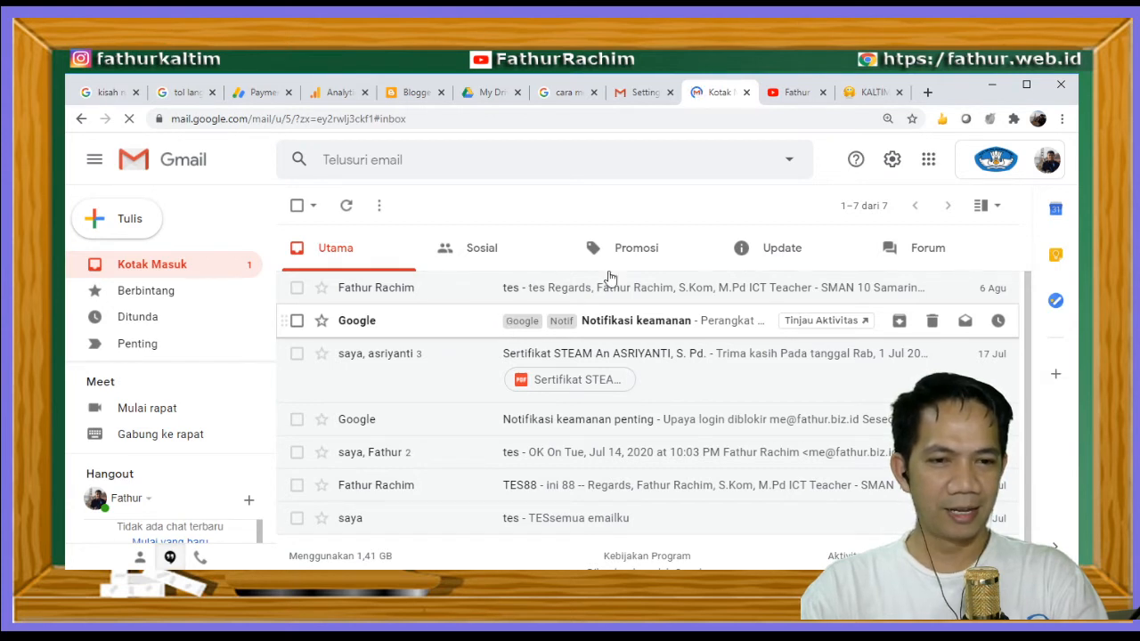
click(914, 258)
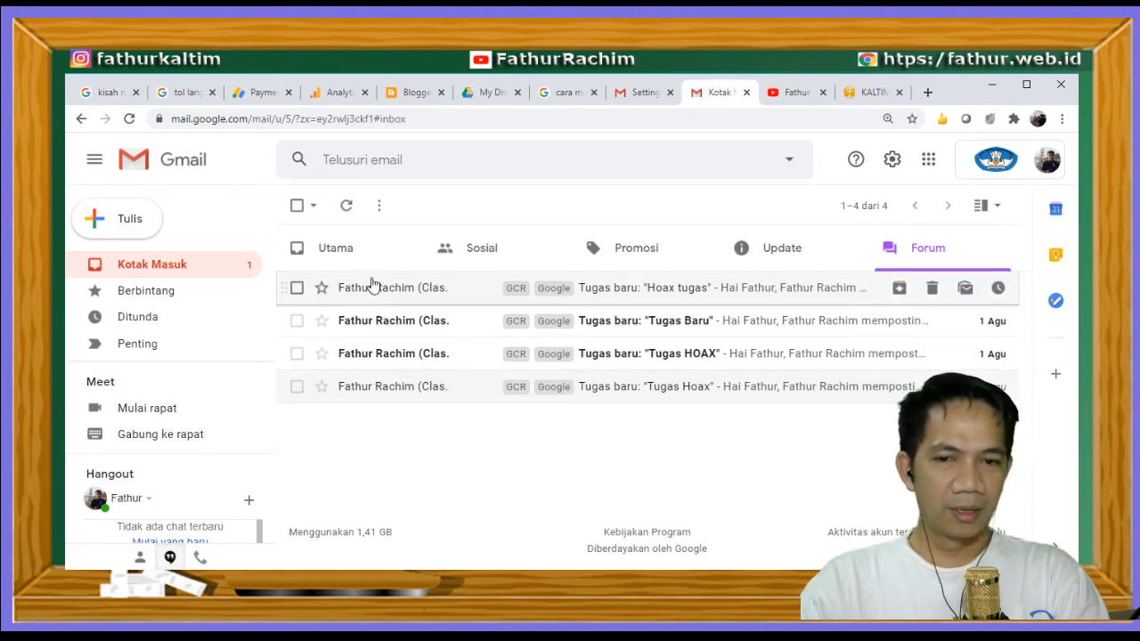
click(349, 259)
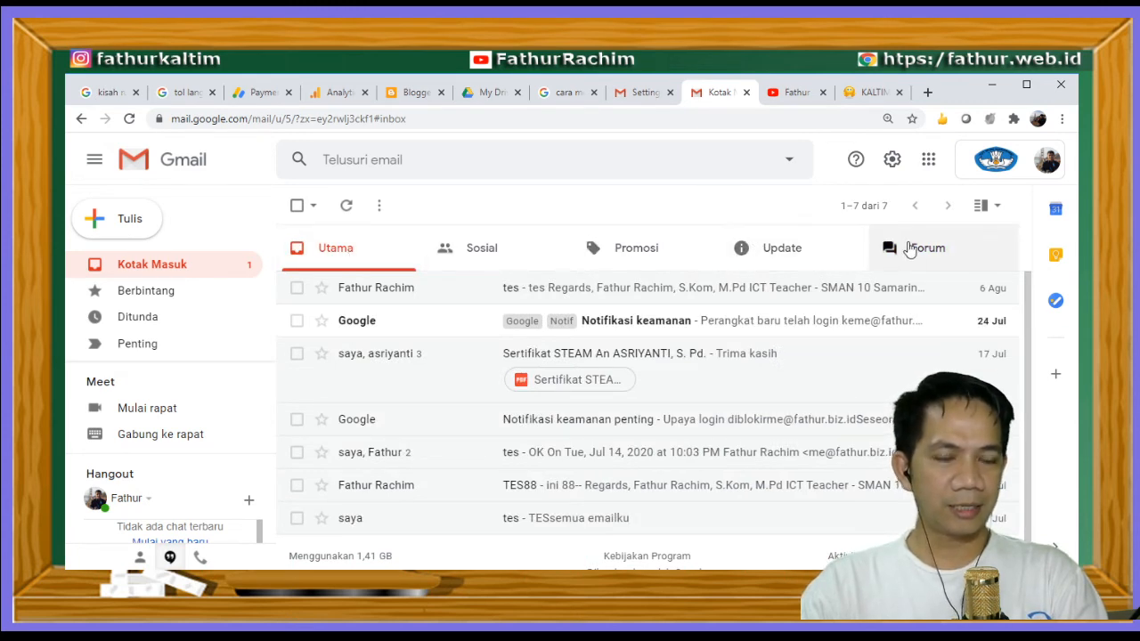
Open the full settings and review the Label and Kotak Masuk sections, including the inbox category options
click(892, 160)
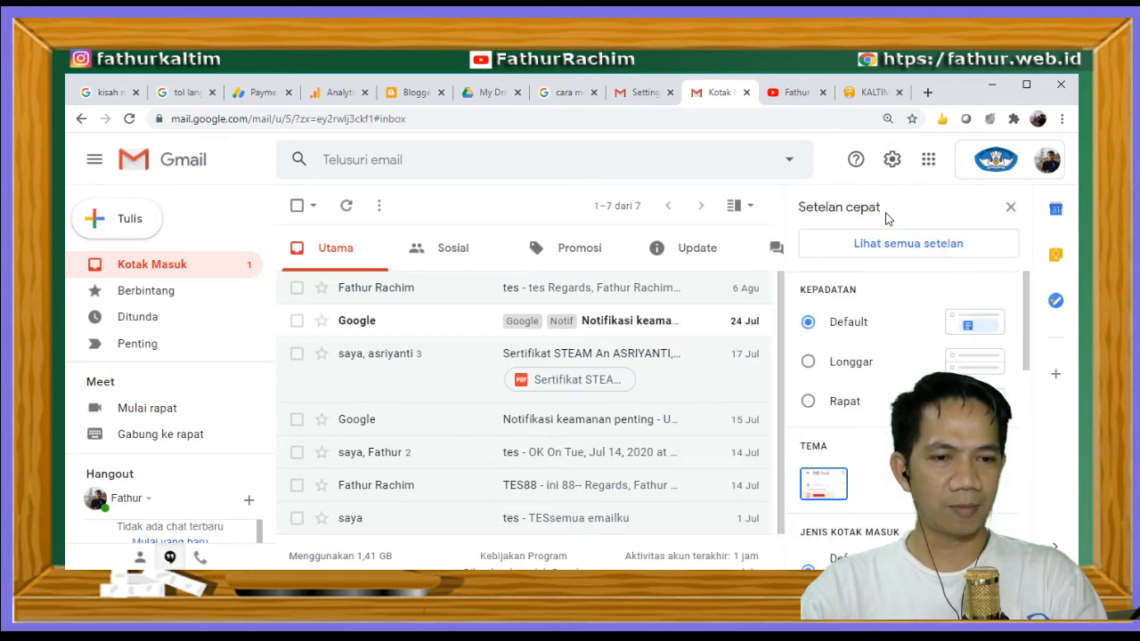
click(895, 252)
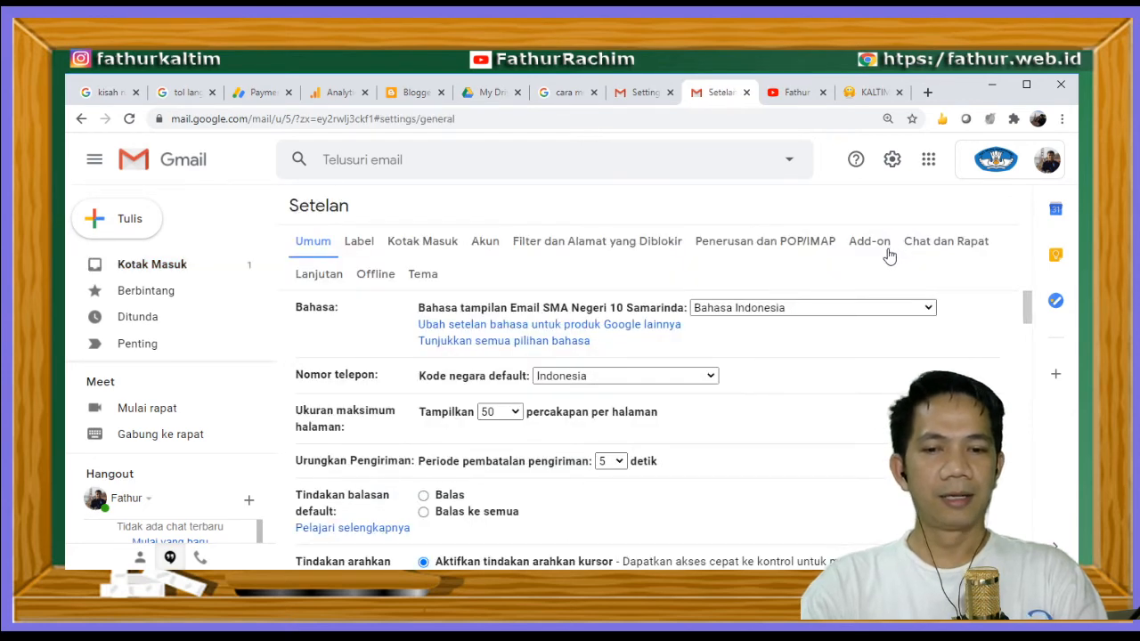
click(362, 244)
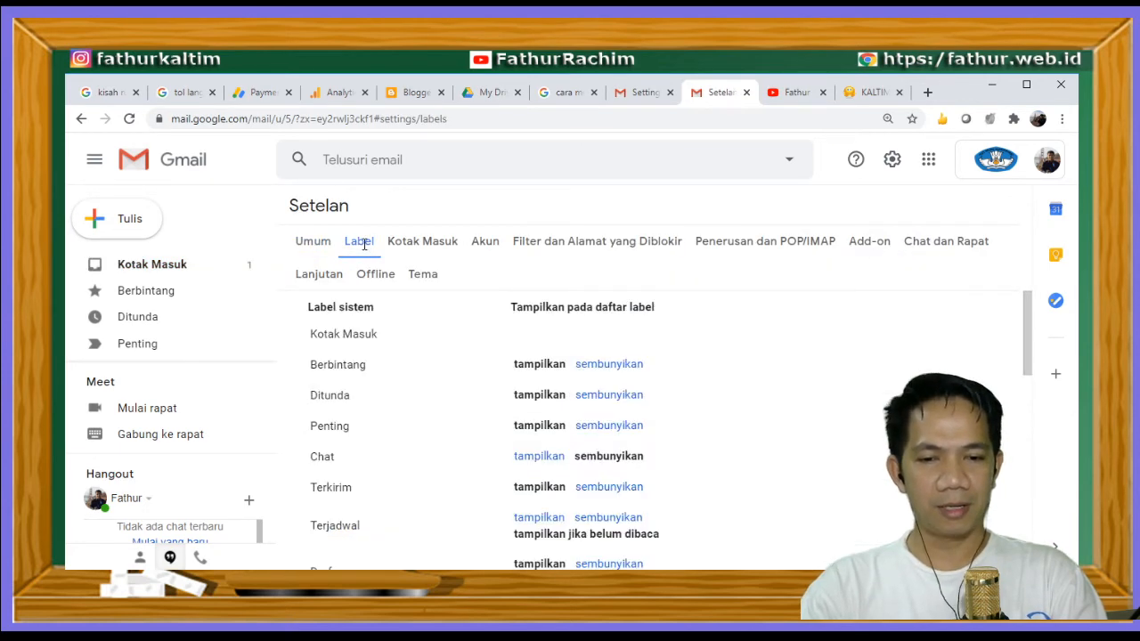
click(434, 244)
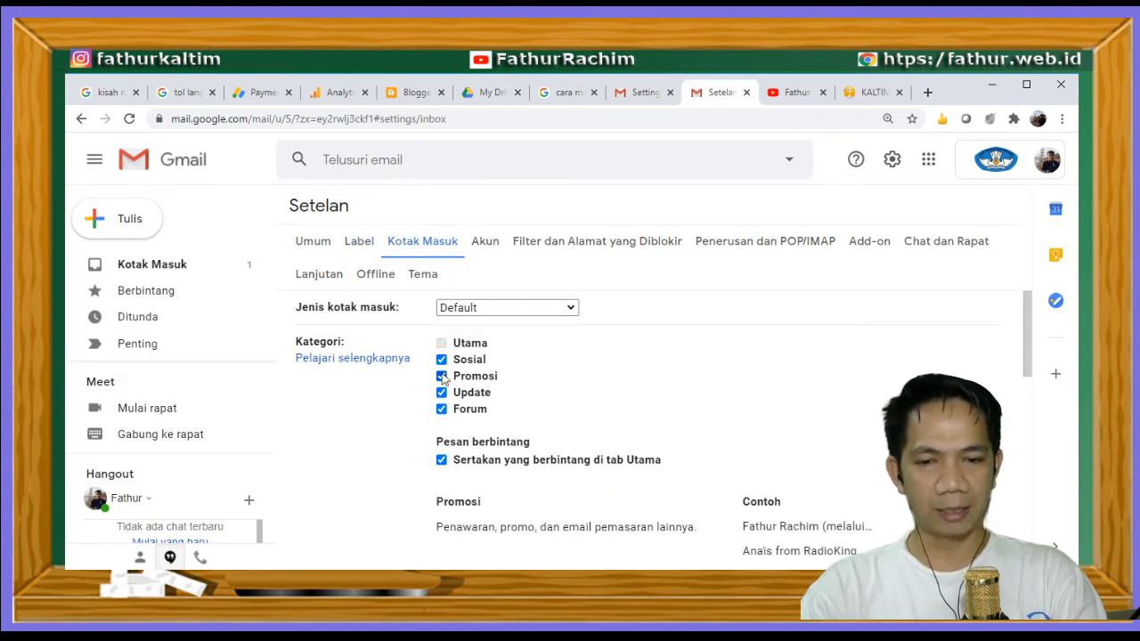
mouse_move(464, 406)
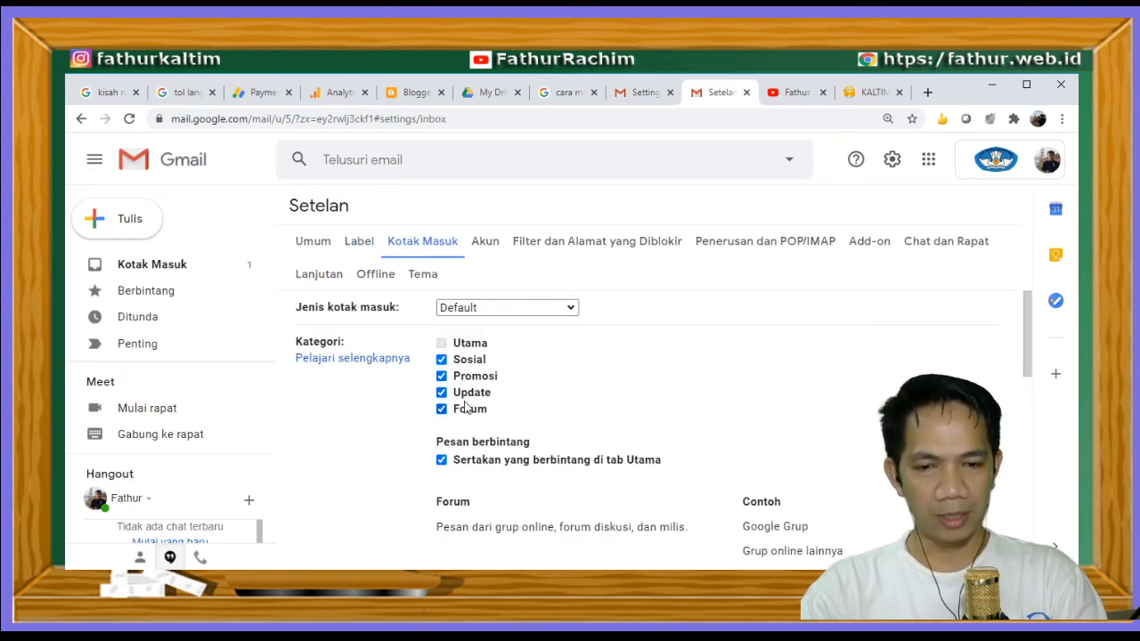
Delete both existing mail filters, the one for the subject "Tugas baru:" and the one for a sender address
click(603, 245)
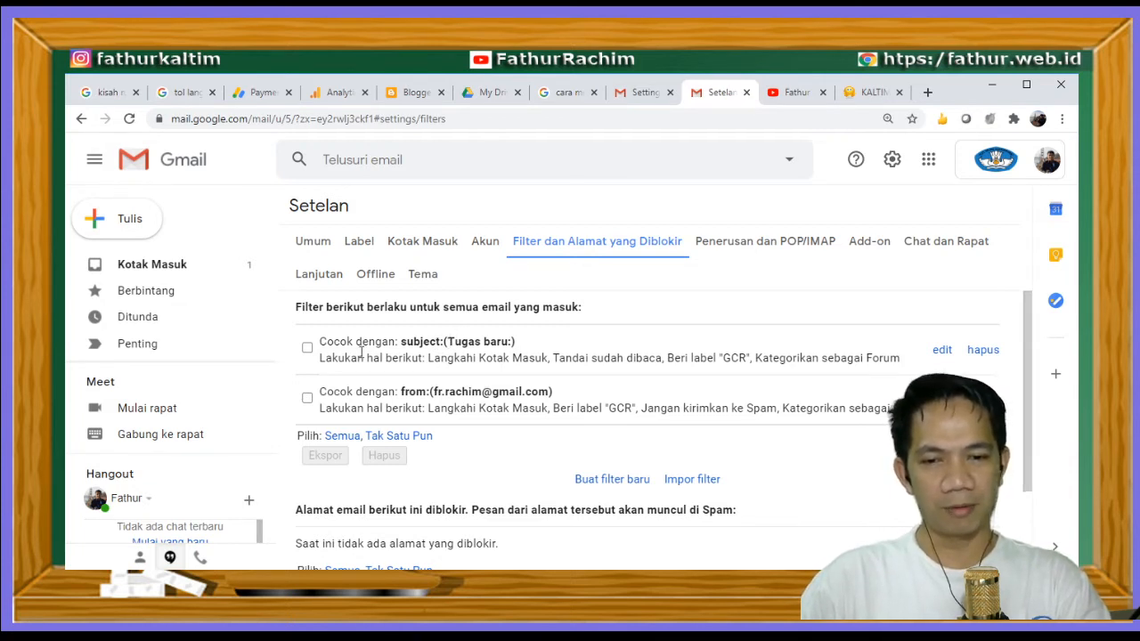
click(308, 347)
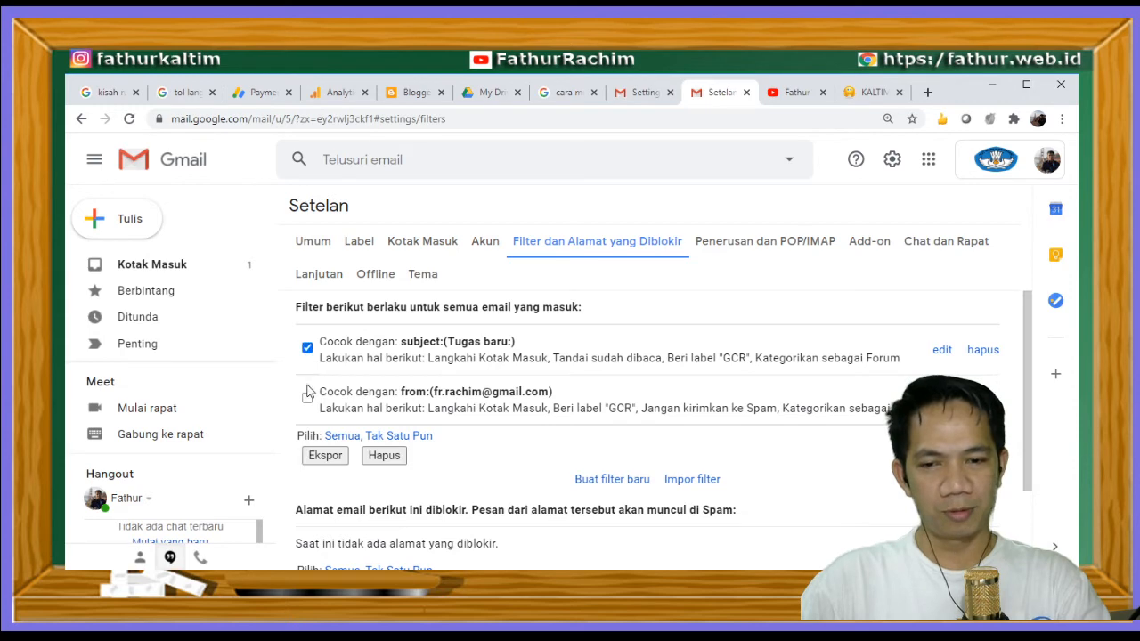
click(307, 397)
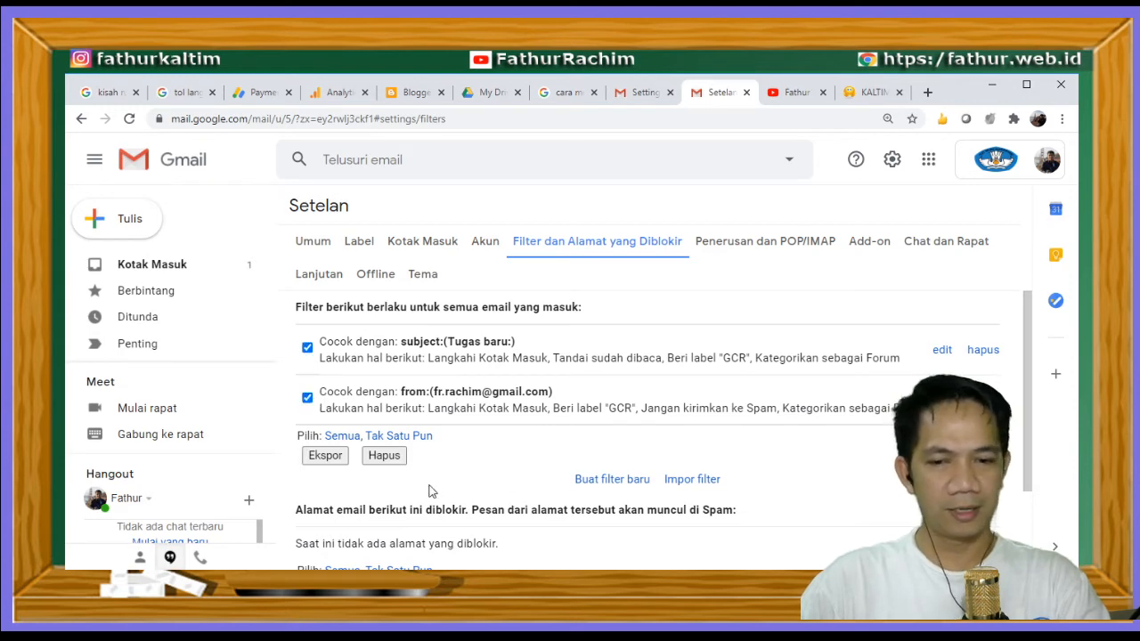
click(390, 456)
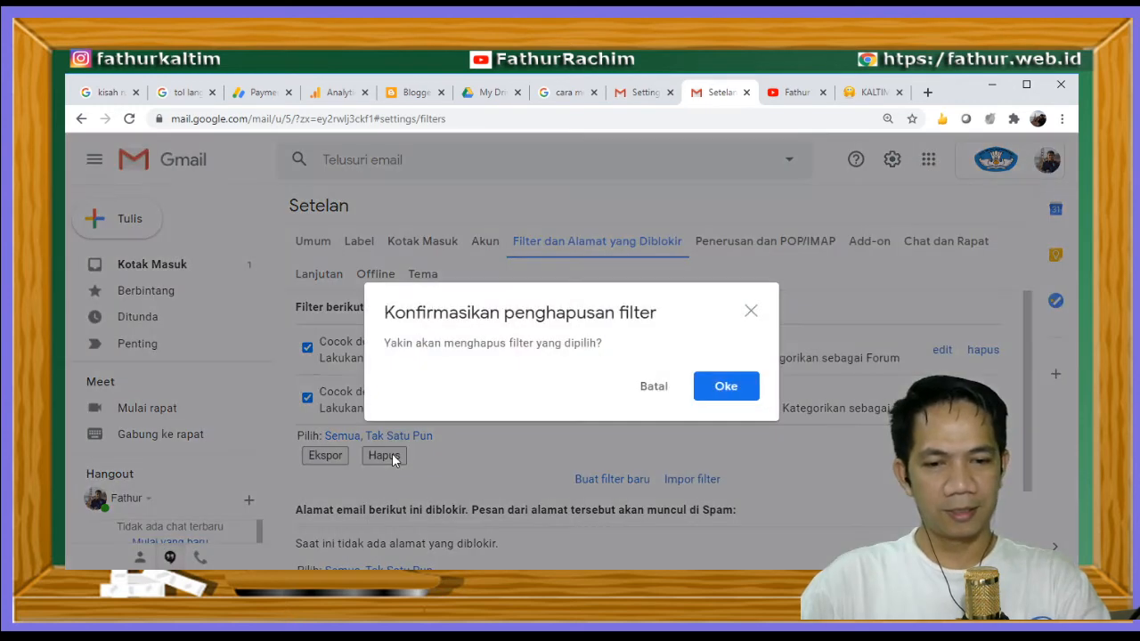
click(726, 387)
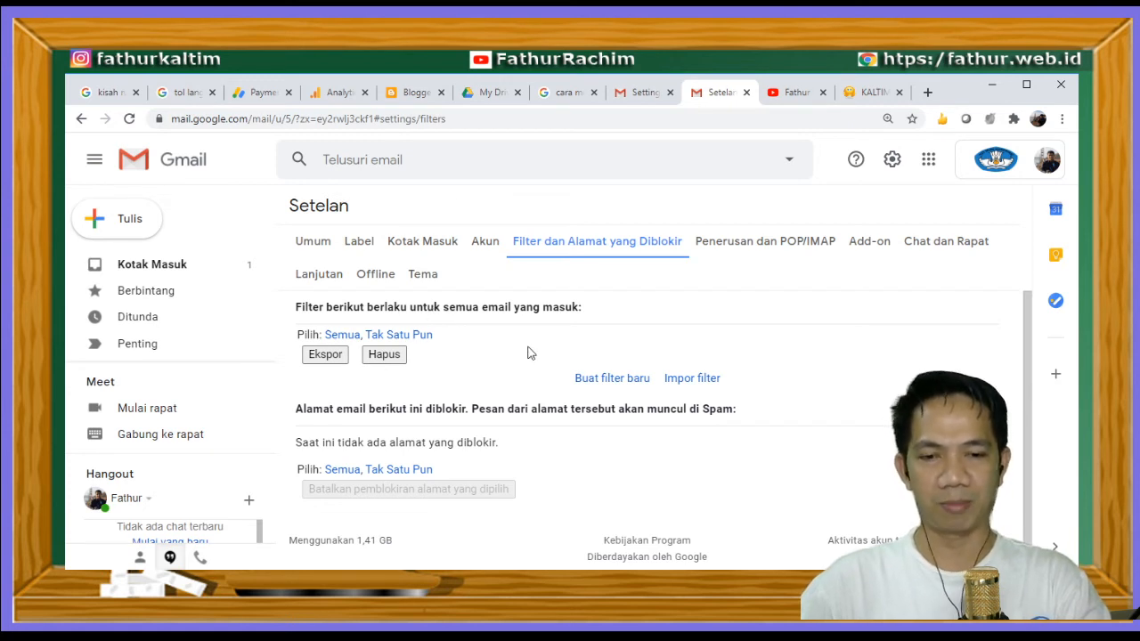
Start a new filter matching messages from the suggested Gmail sender address beginning with "fr" and continue to its actions
click(613, 381)
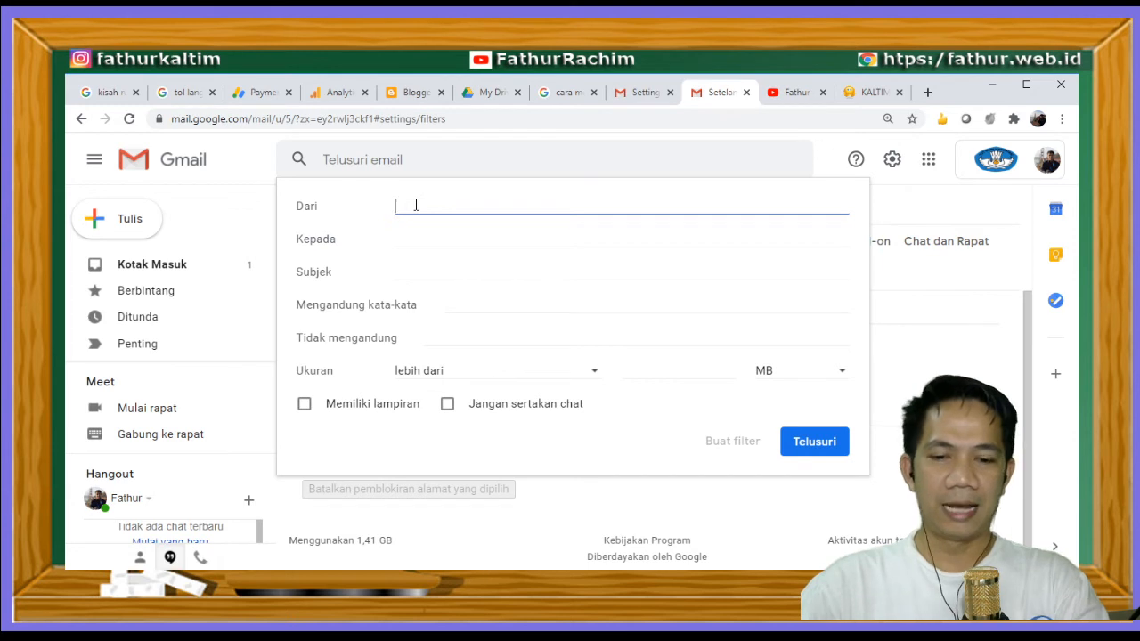
text(fr)
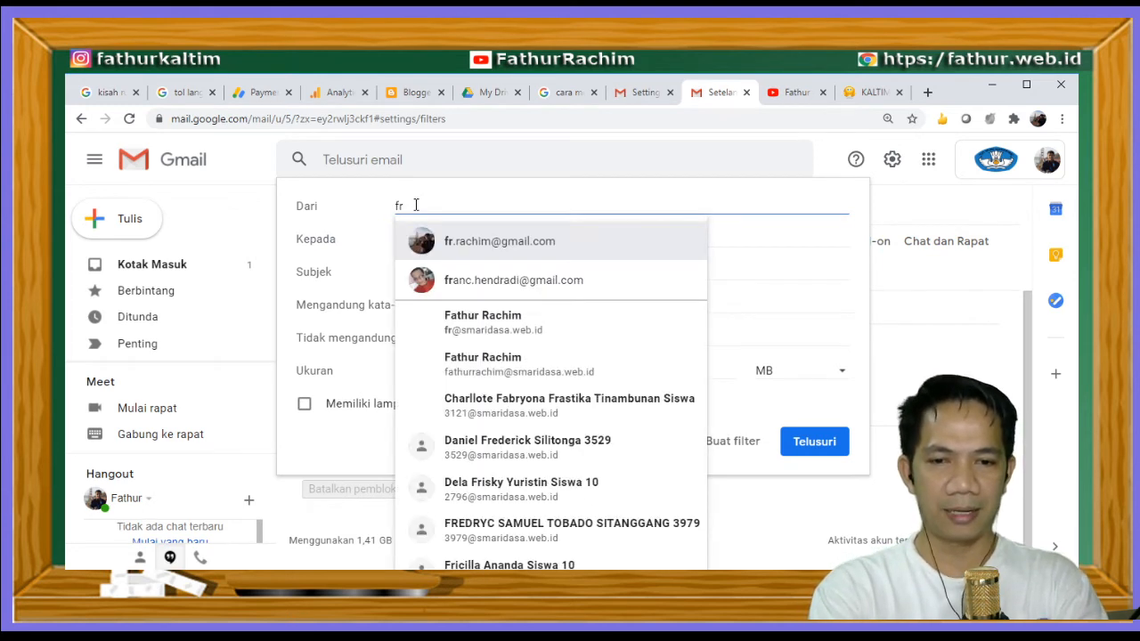
click(488, 239)
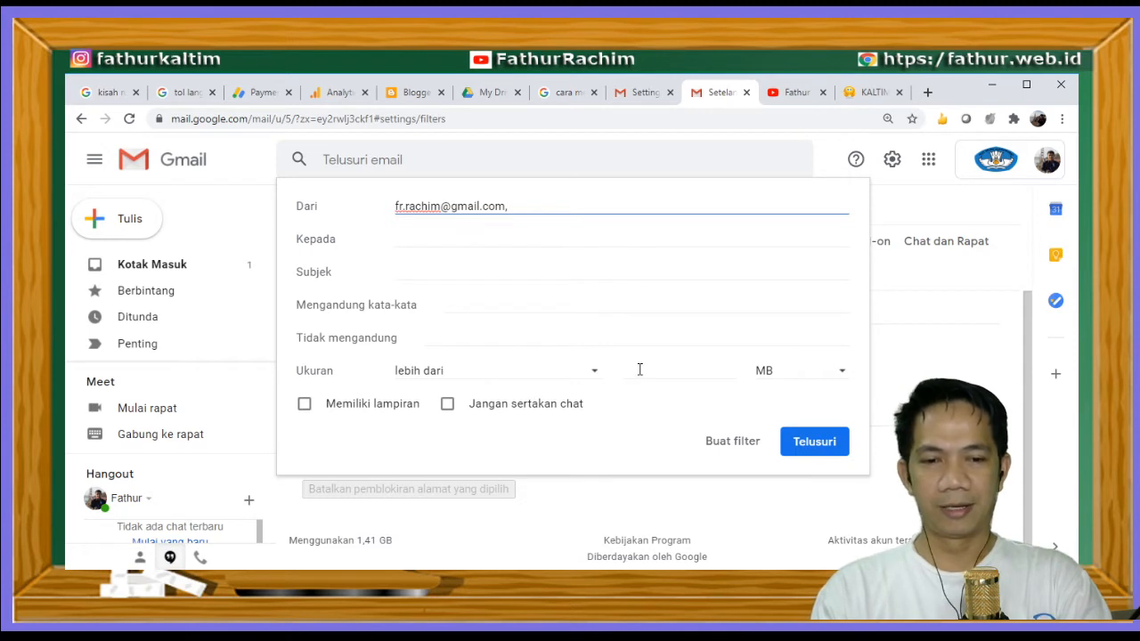
click(729, 445)
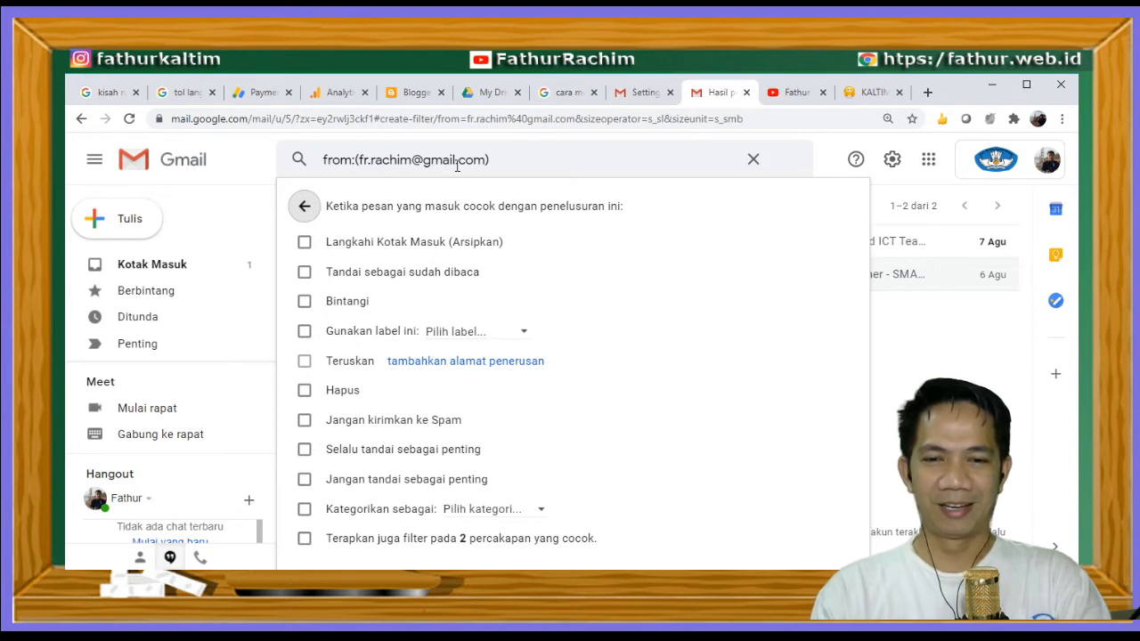
Create the filter with starring, the Notif label, always marking as important, and categorizing as Utama
click(303, 303)
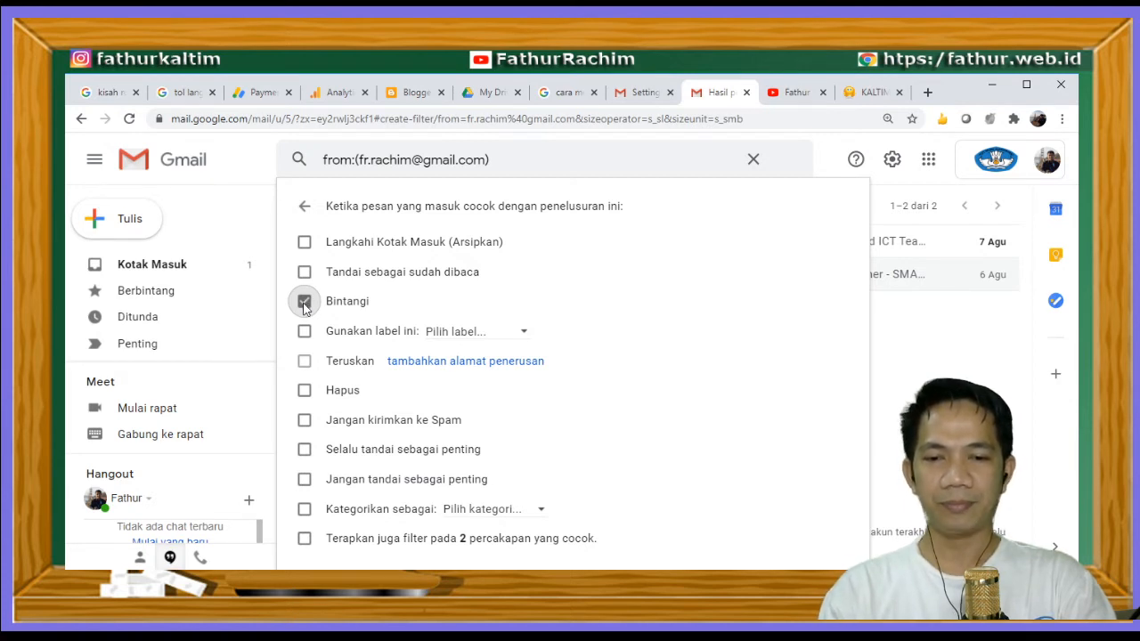
click(524, 336)
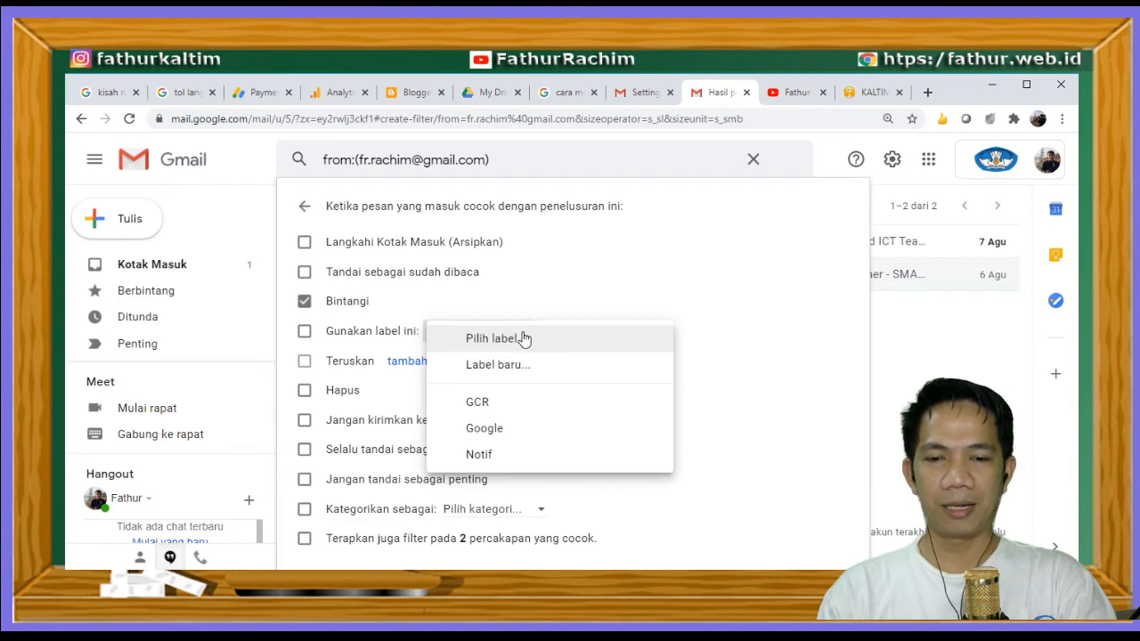
click(521, 454)
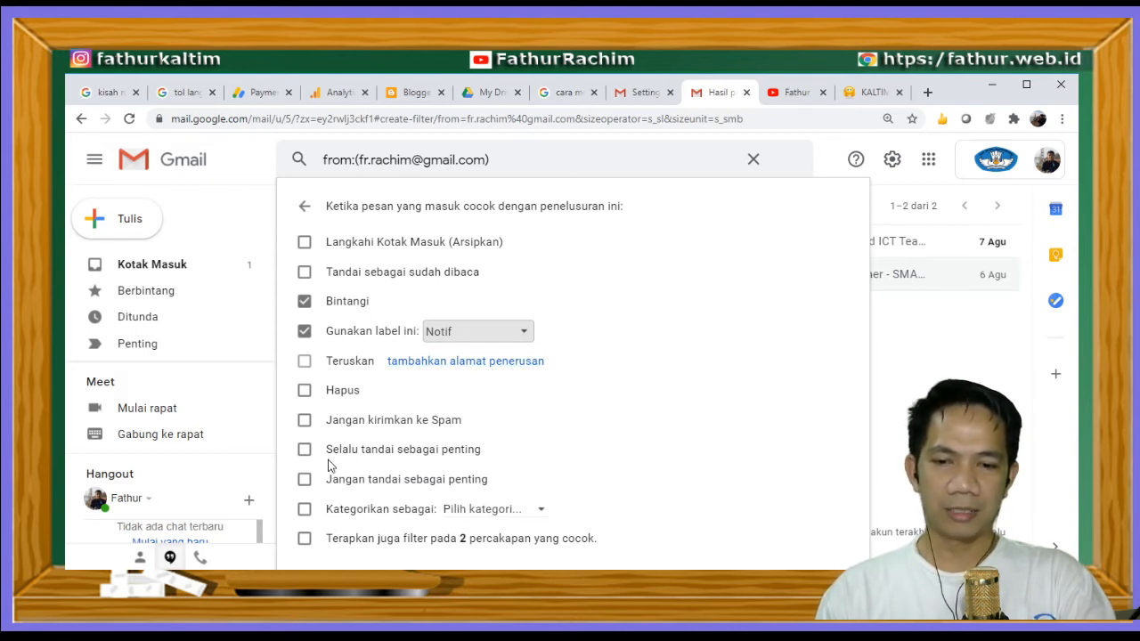
click(305, 450)
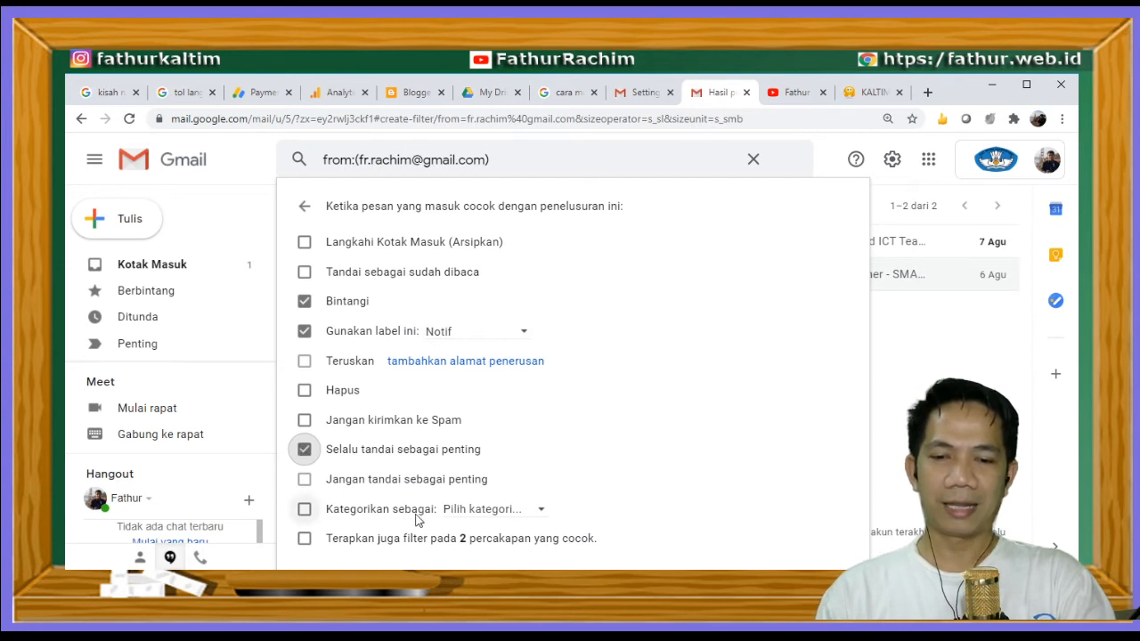
click(473, 511)
click(490, 539)
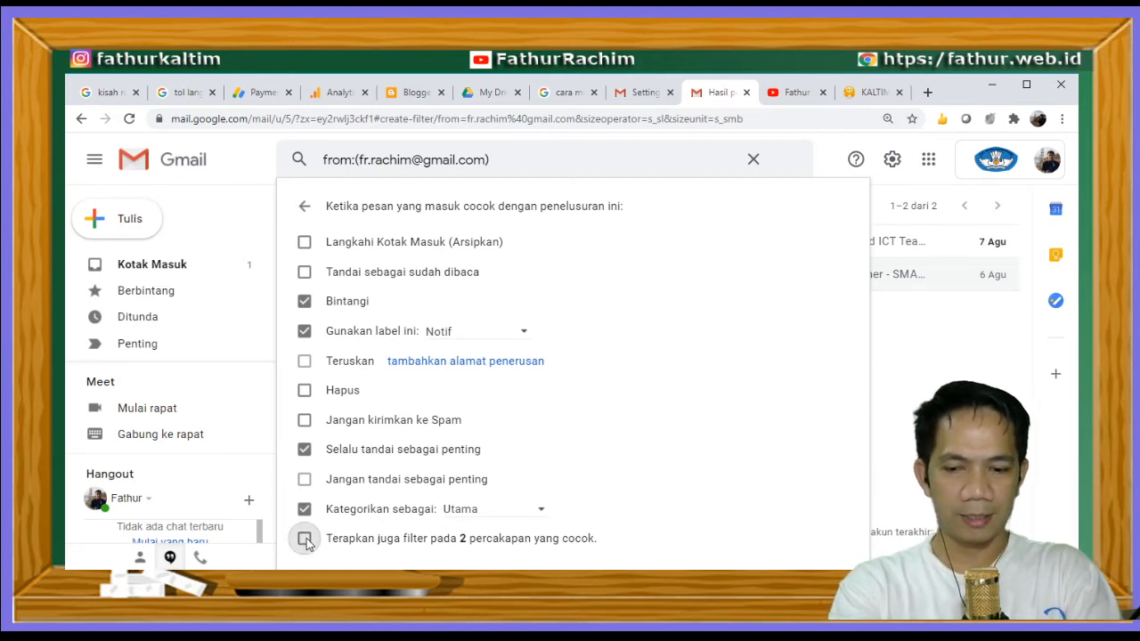
scroll(306, 539, down, 1)
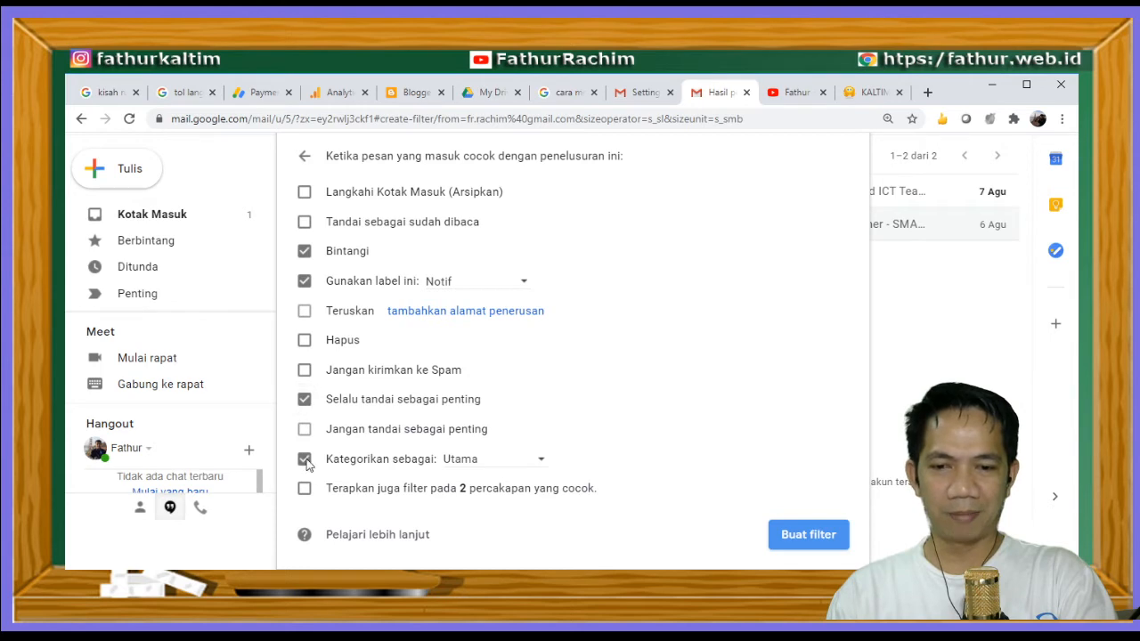
click(812, 540)
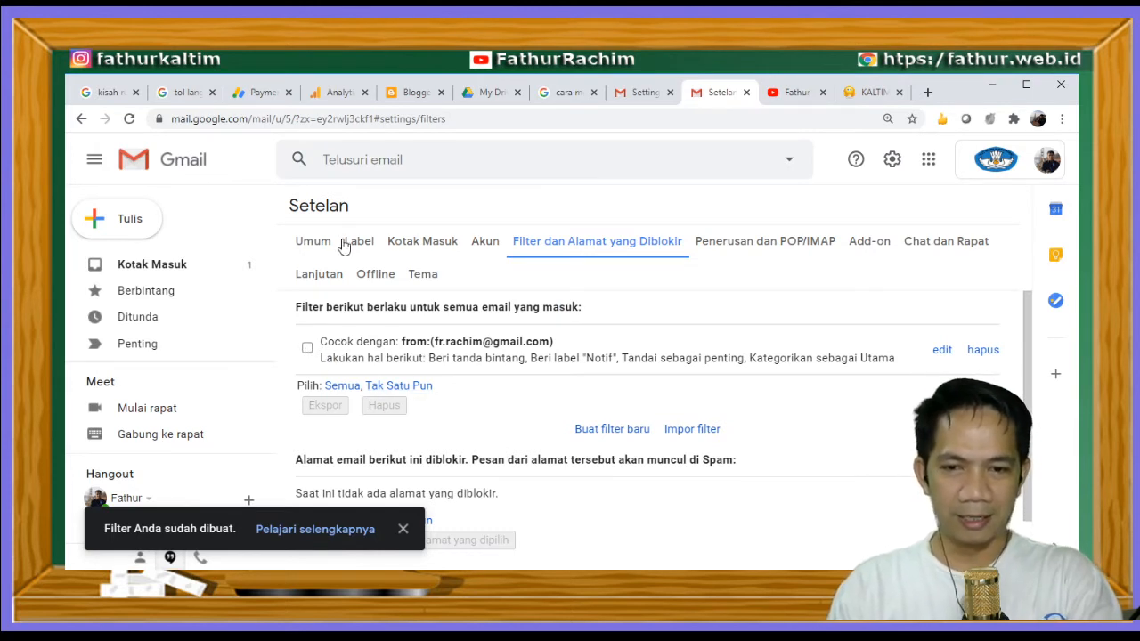
In the other Gmail account's inbox, compose a new message addressed to the filtered account's suggested "me" address
click(169, 271)
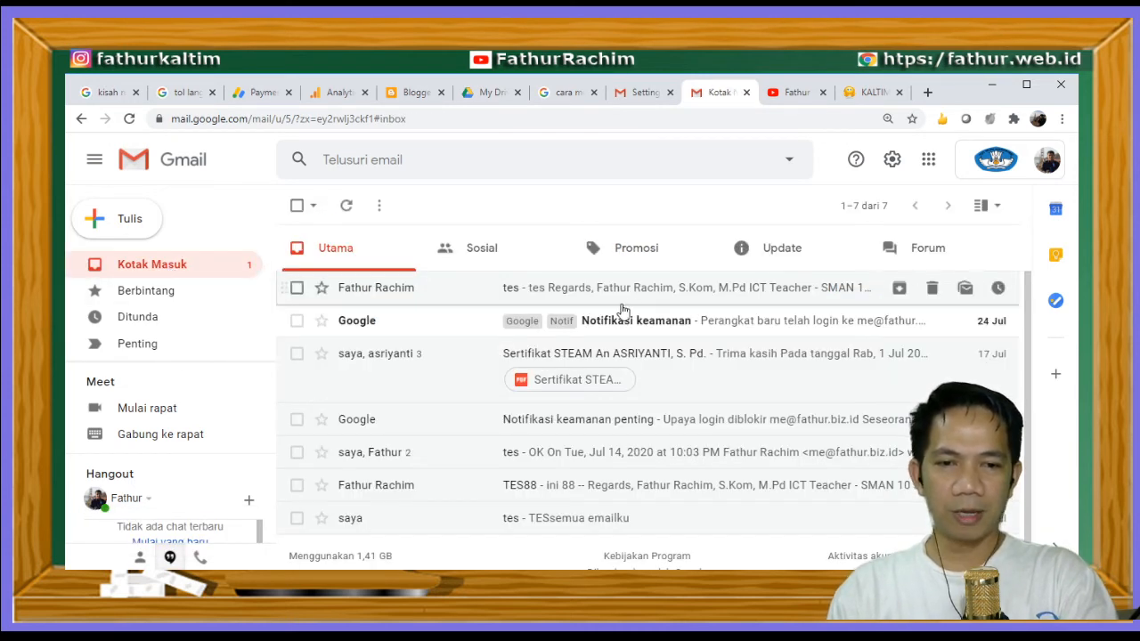
click(637, 93)
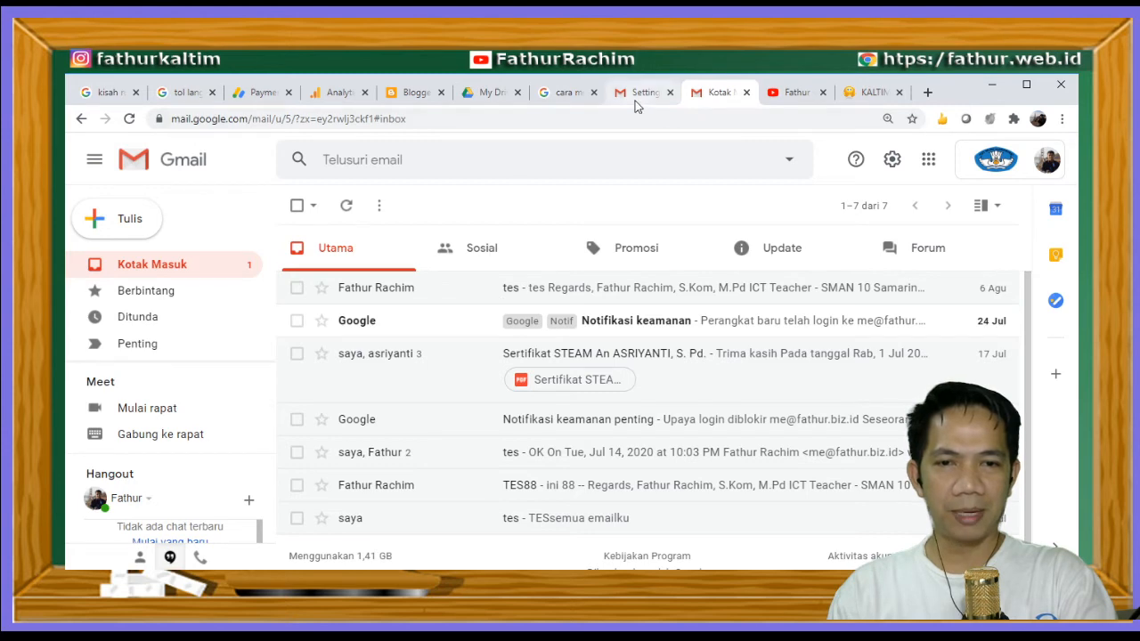
click(142, 271)
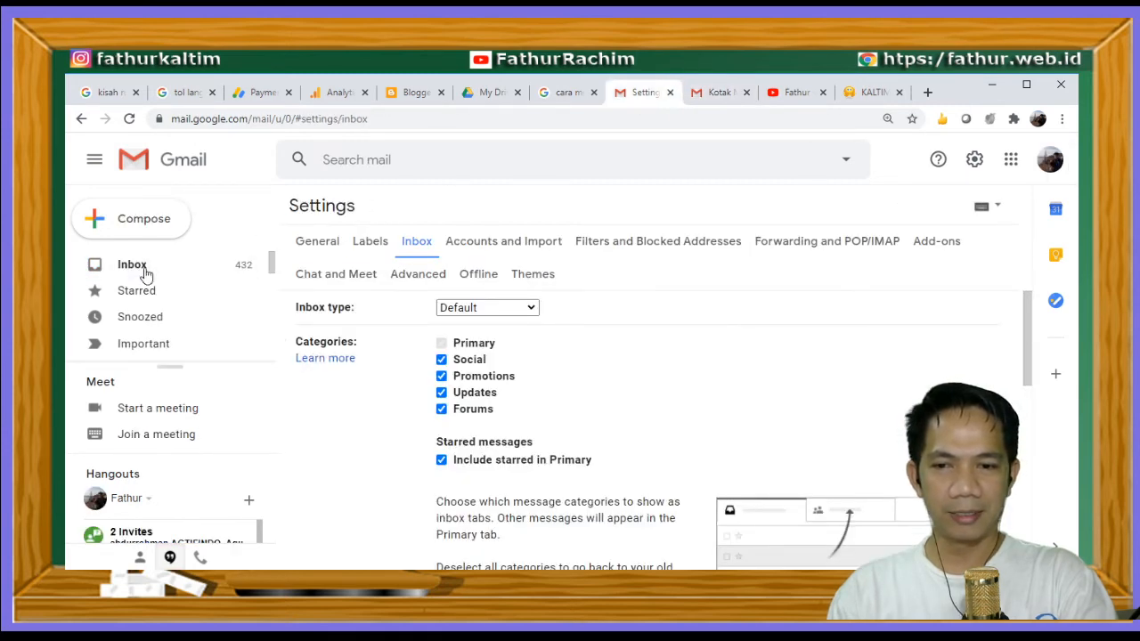
click(142, 223)
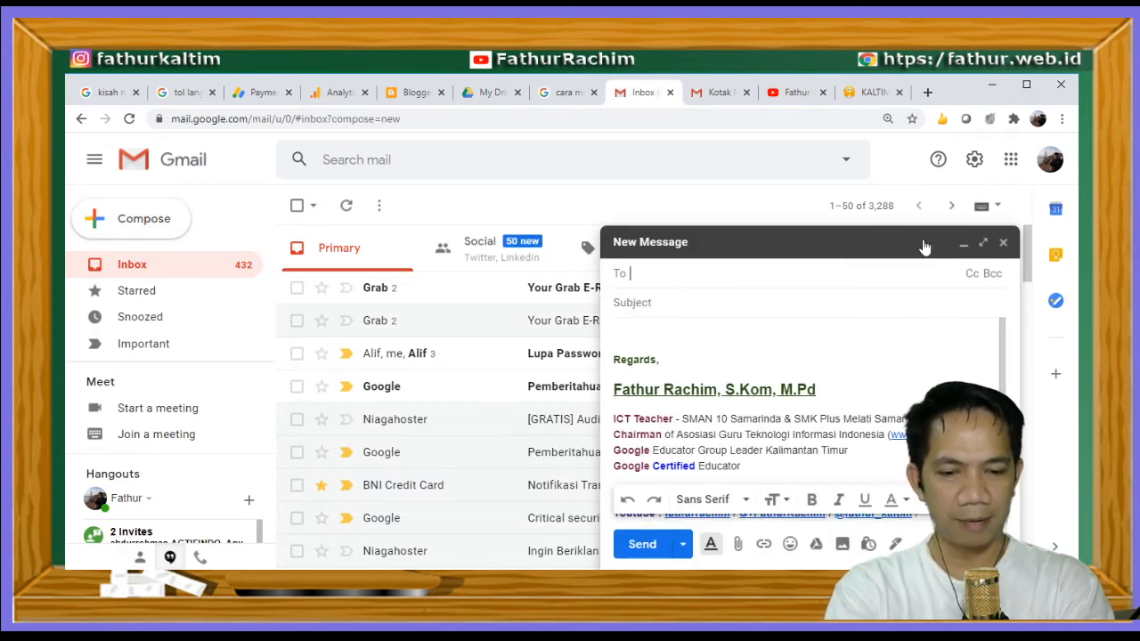
text(me)
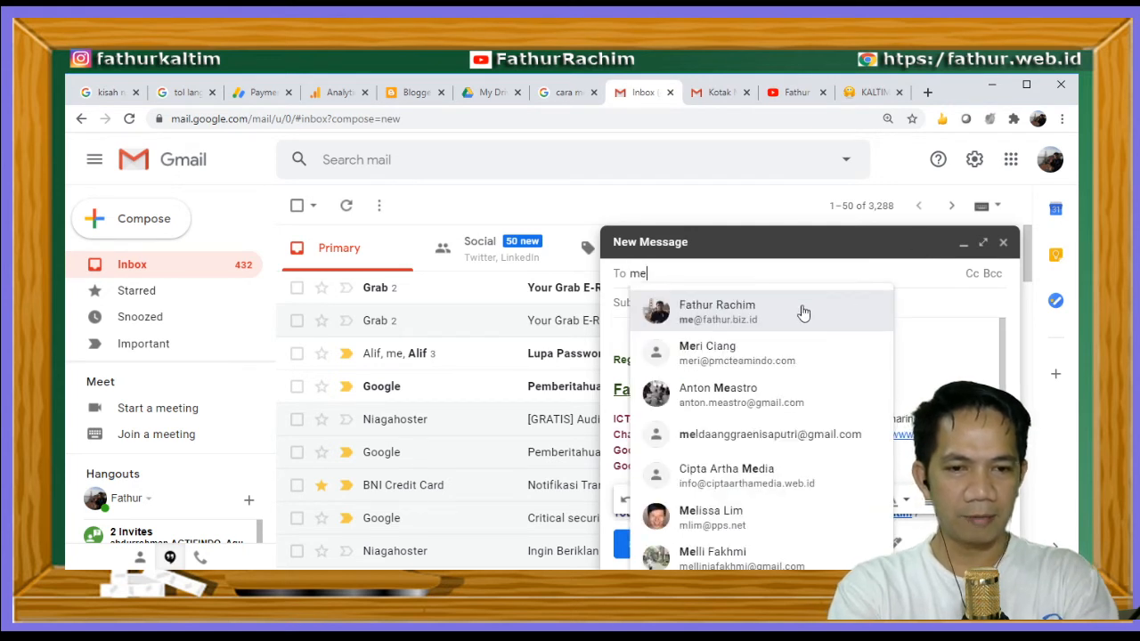
click(803, 312)
click(725, 311)
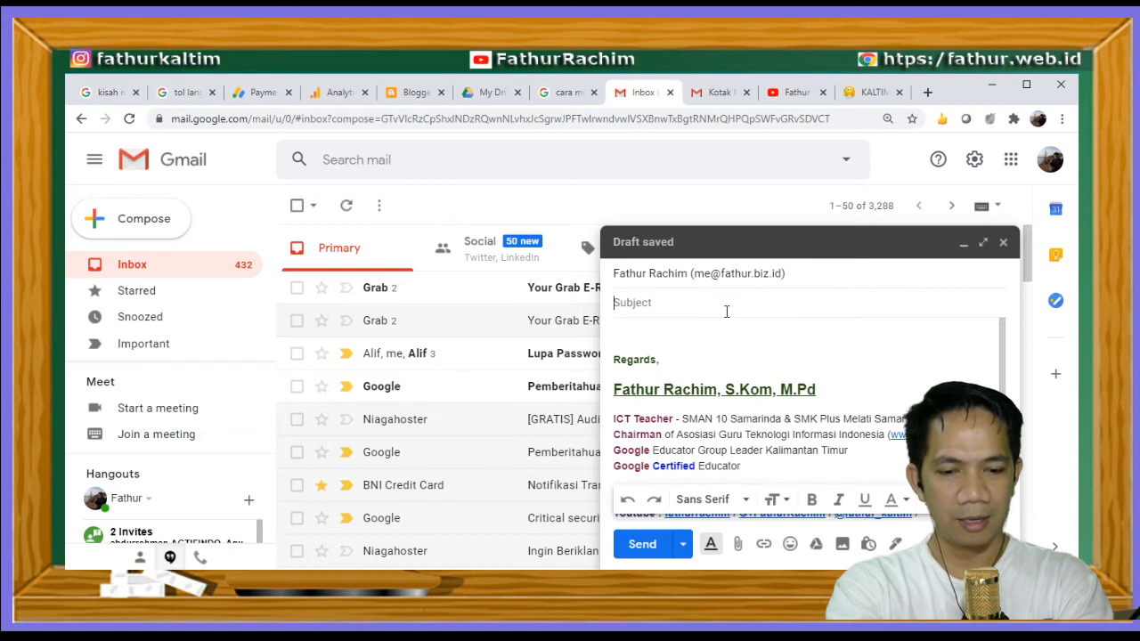
Give the message the subject "Backup Data" and the body text "Hanya arsip", and send it
text(Backup)
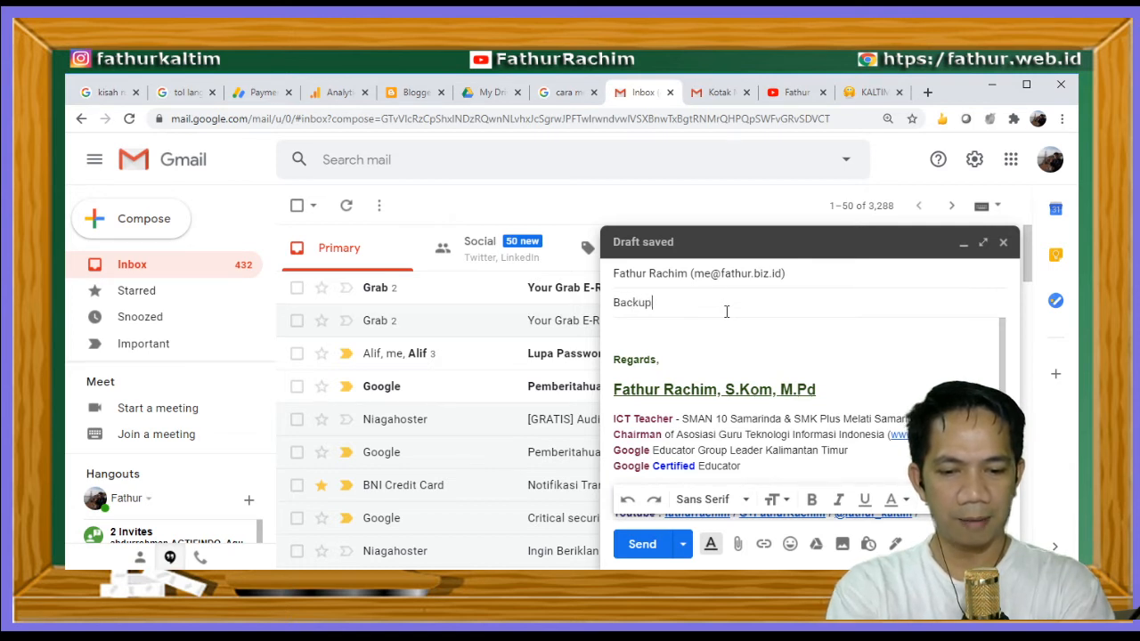
text( Data)
click(673, 329)
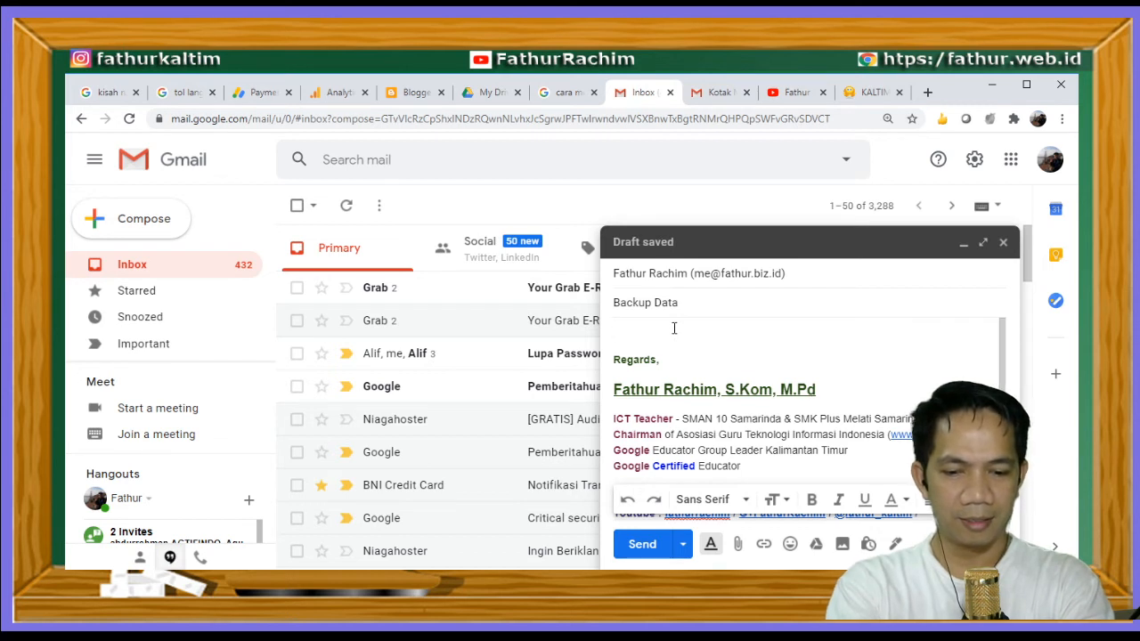
text(Hanya arsip)
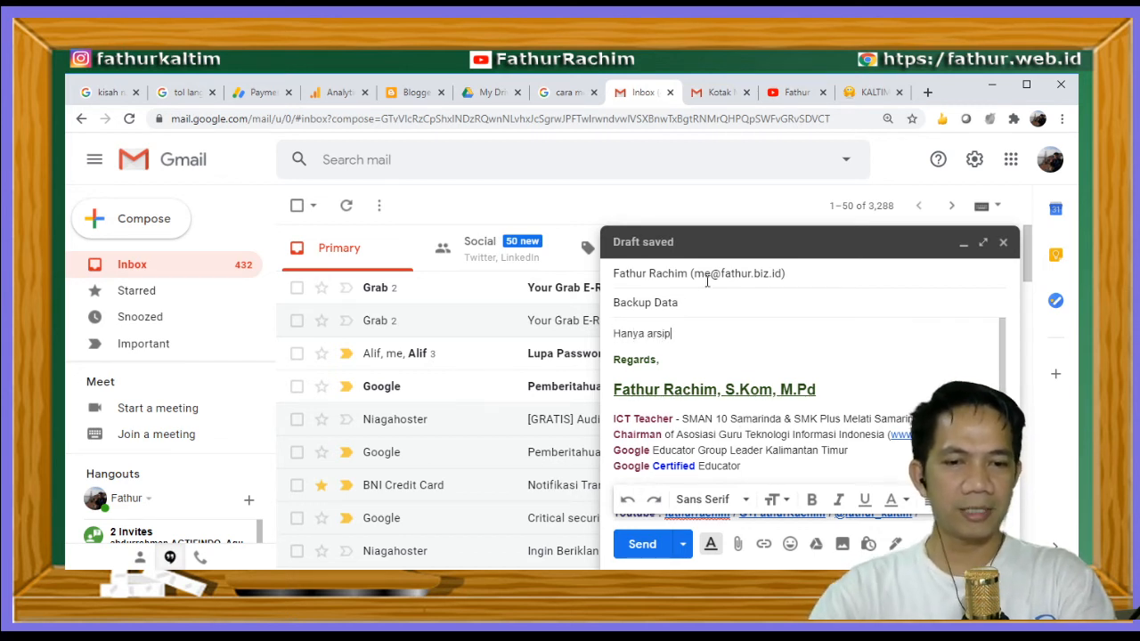
click(638, 545)
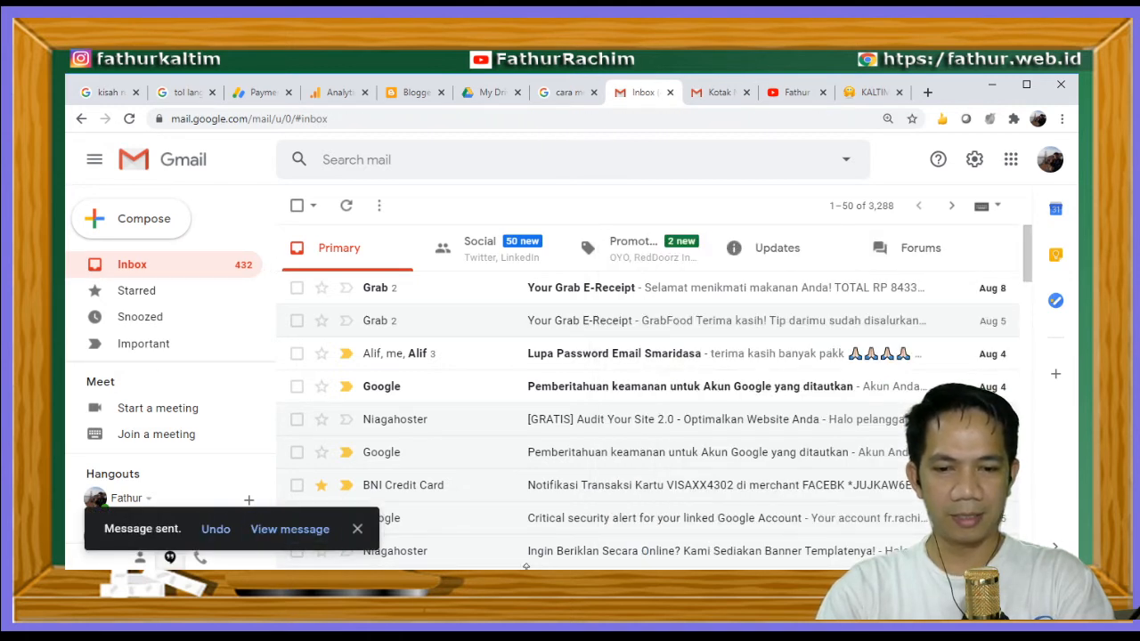
Return to the receiving account's inbox and reload it to check for the test message
click(704, 93)
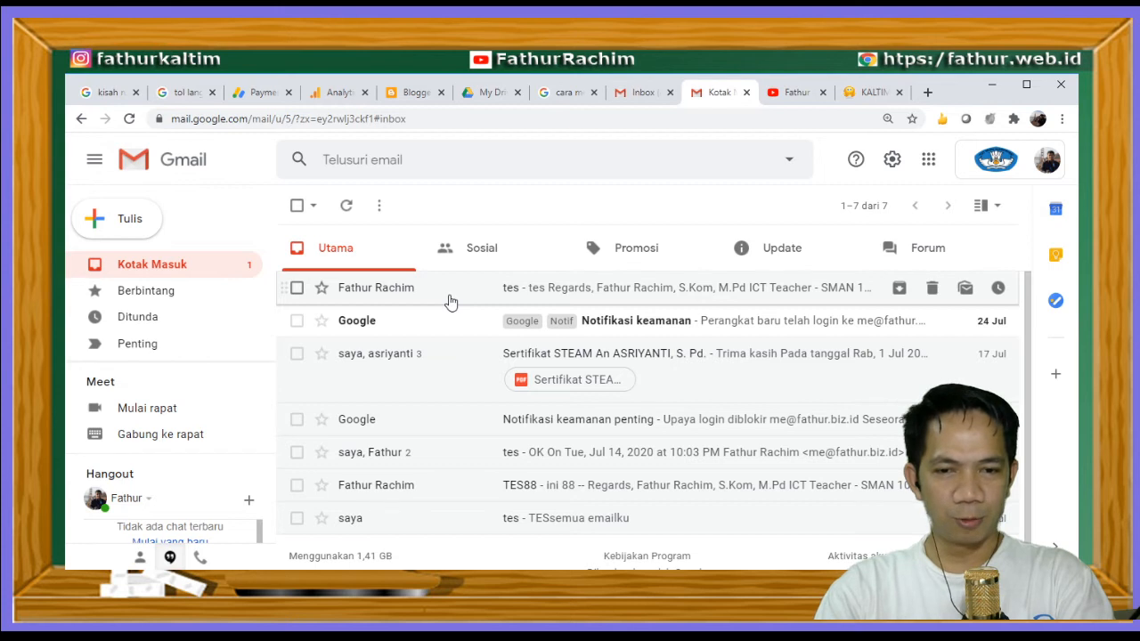
click(129, 119)
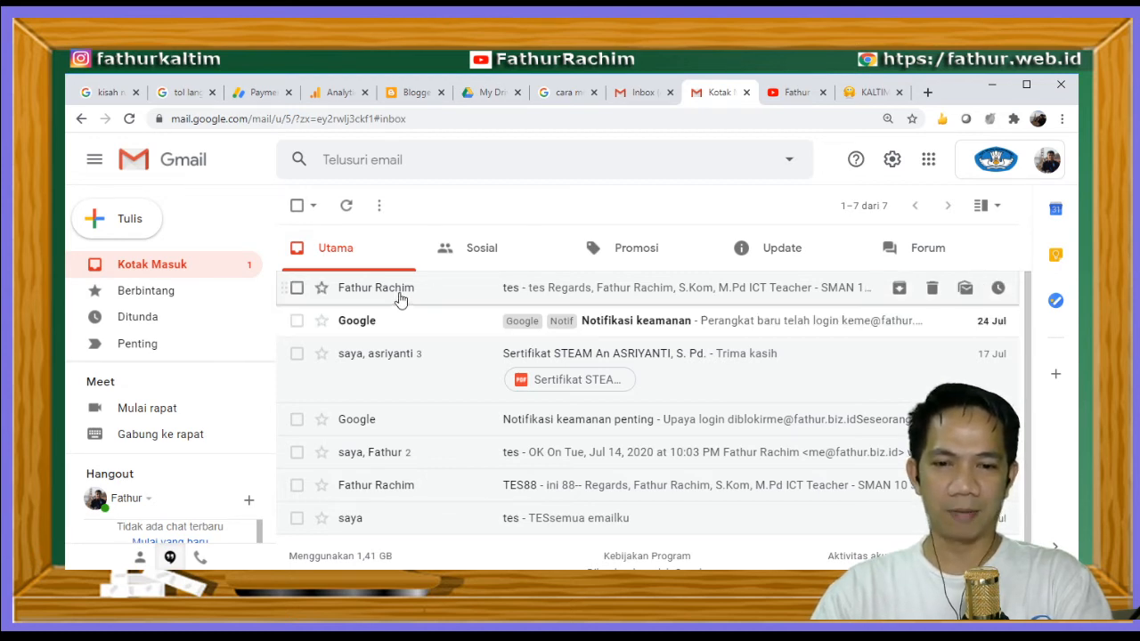
mouse_move(399, 300)
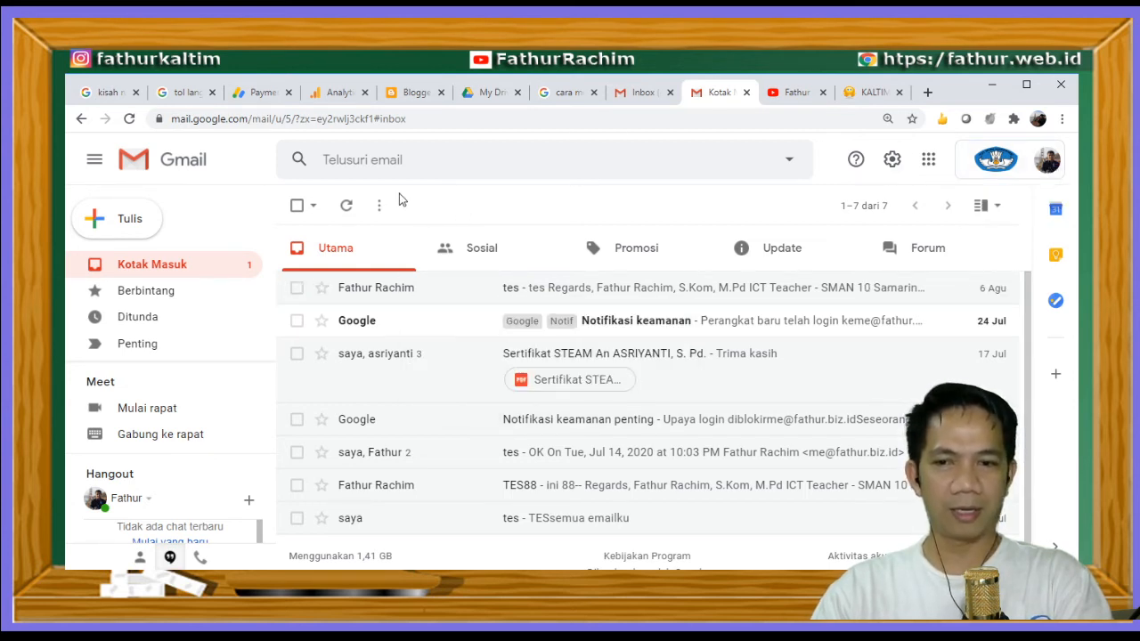
click(130, 121)
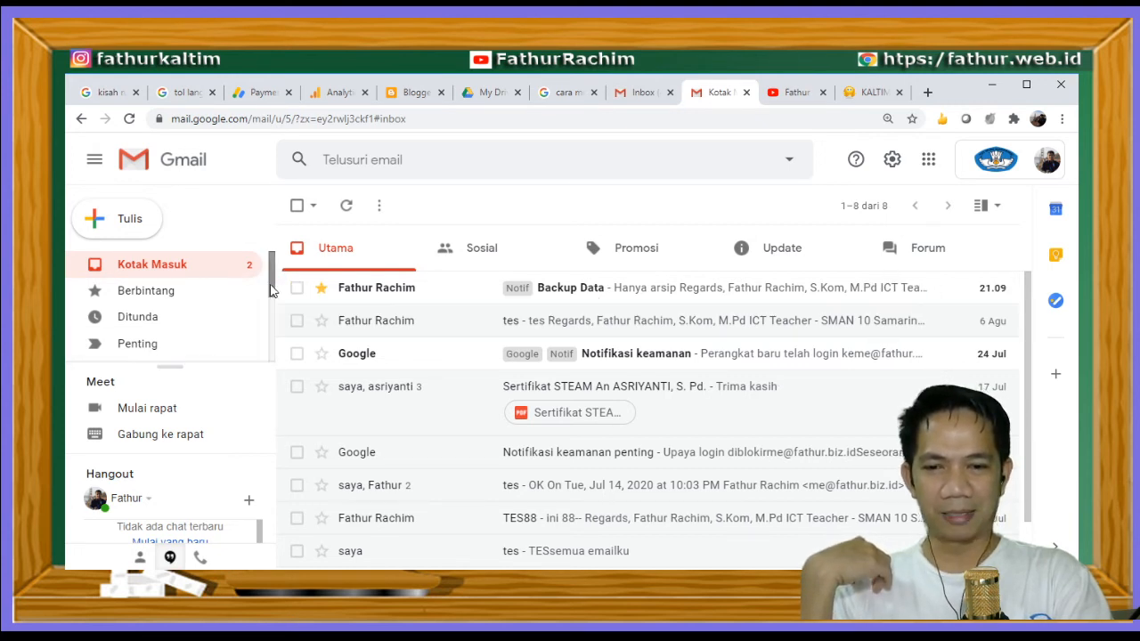
Check the messages under the Notif label and return to Kotak Masuk
scroll(265, 307, down, 1)
scroll(266, 307, down, 3)
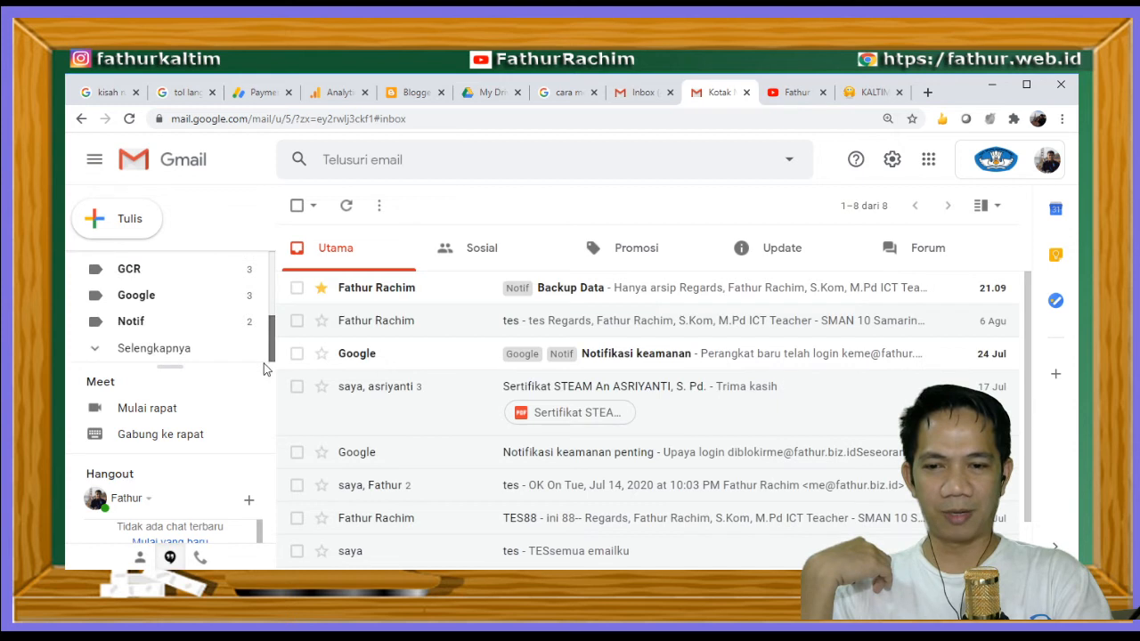
click(227, 326)
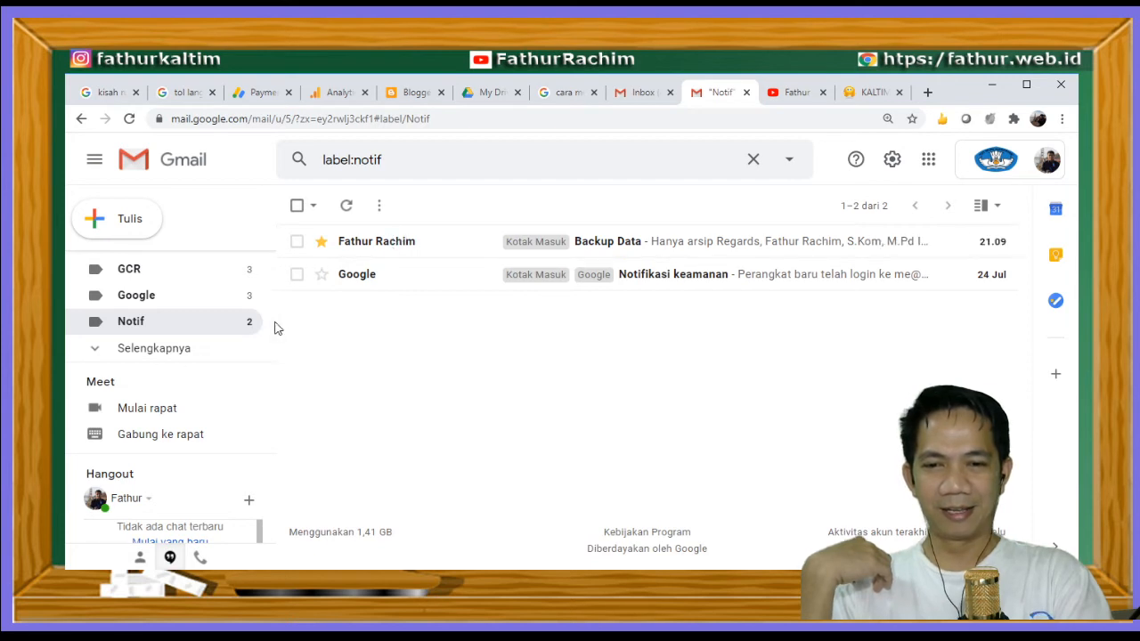
scroll(258, 321, up, 5)
click(217, 265)
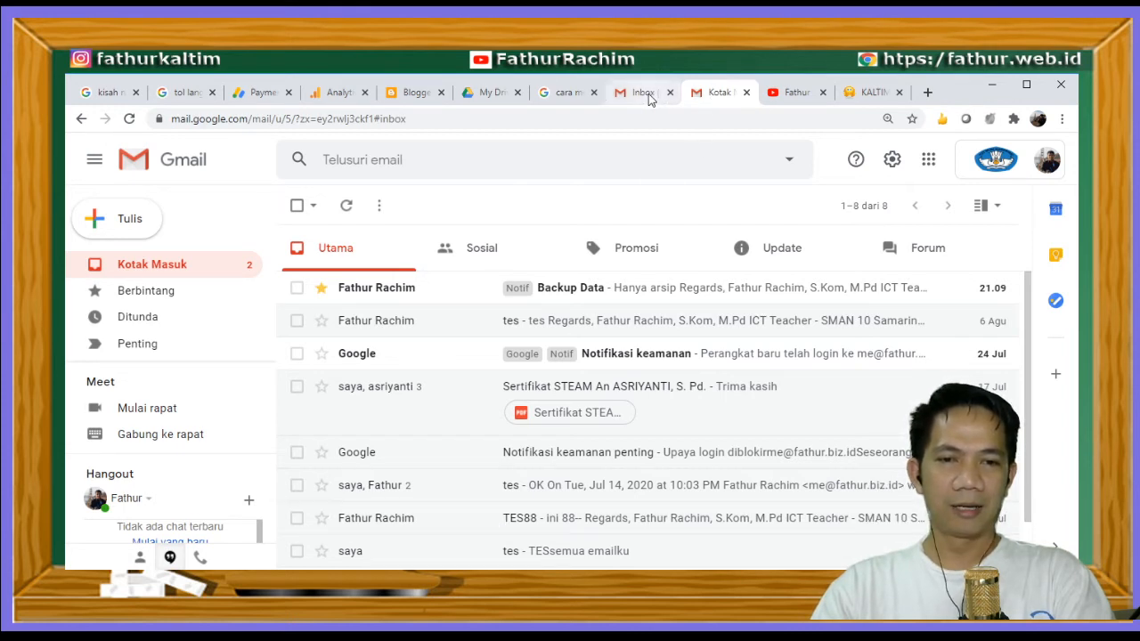
click(892, 162)
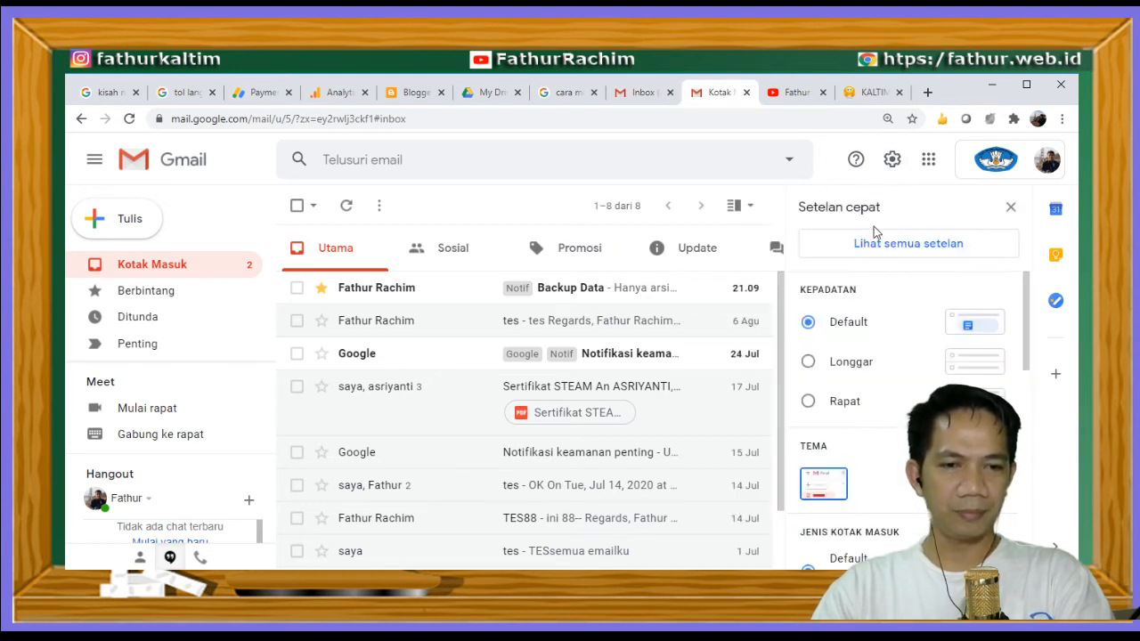
click(884, 247)
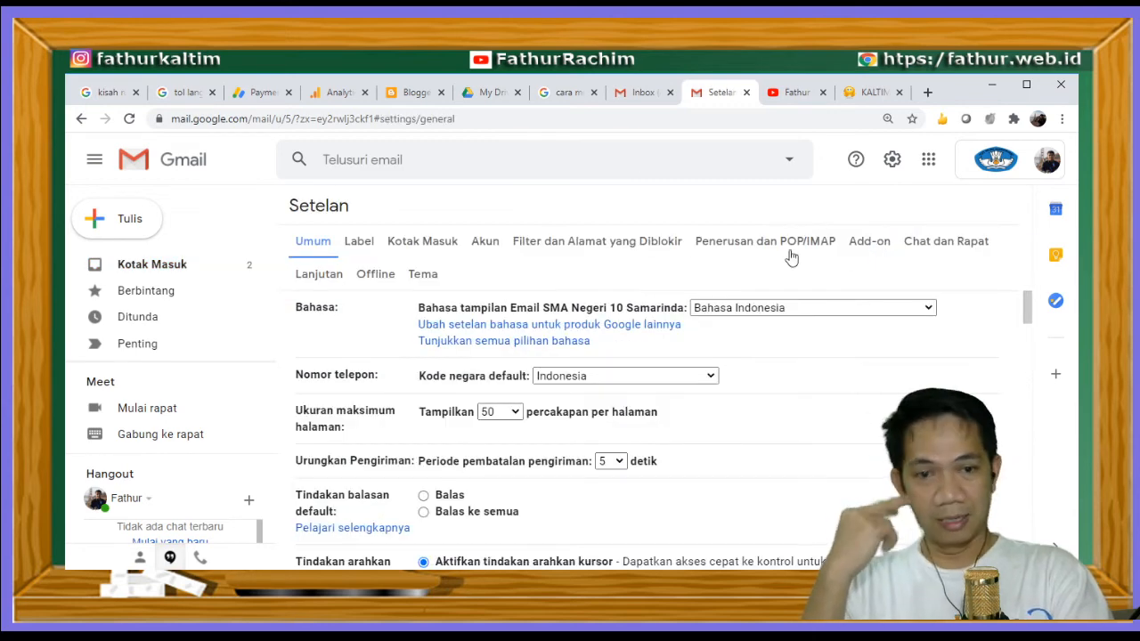
click(556, 246)
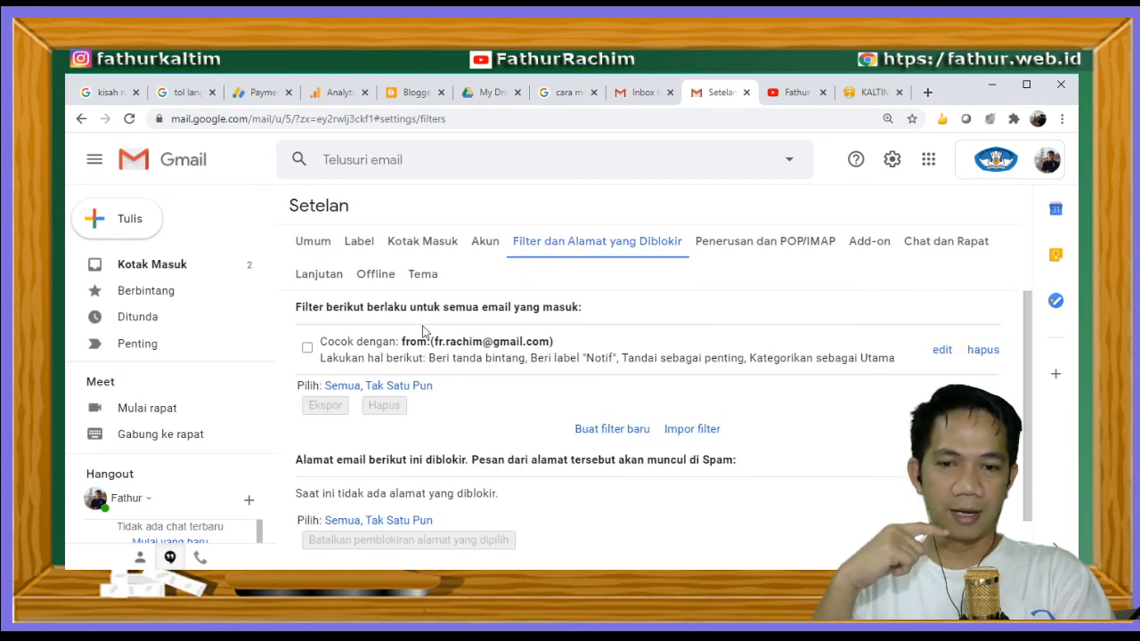
click(611, 429)
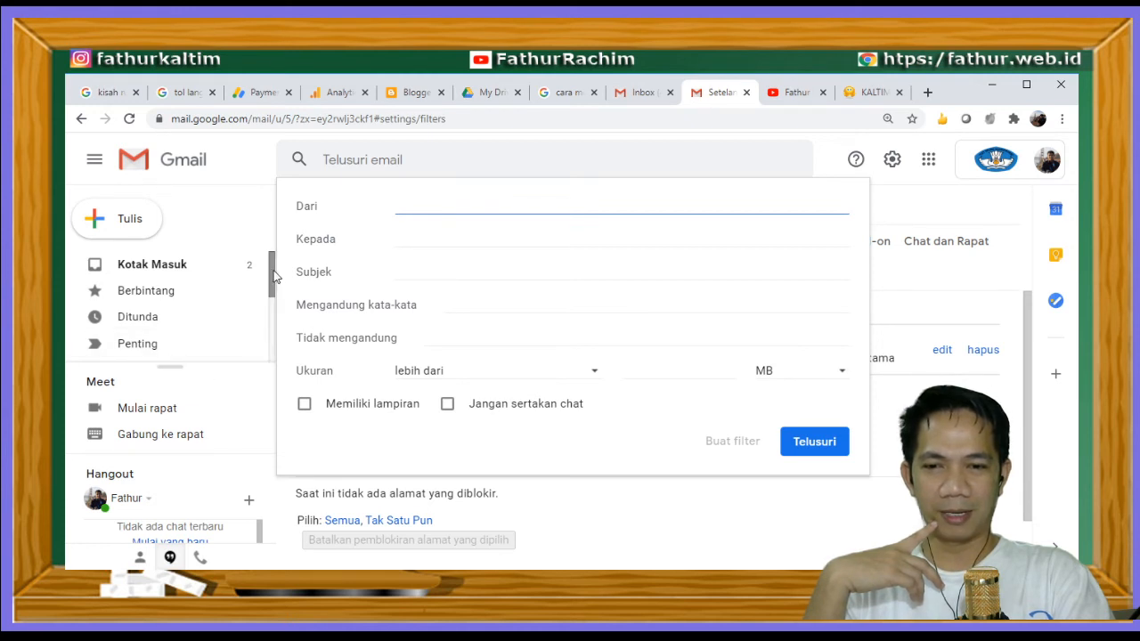
key(Escape)
Compare the messages under the GCR label with those in Kotak Masuk, examining the "Tugas baru" subjects
drag(273, 276, 269, 331)
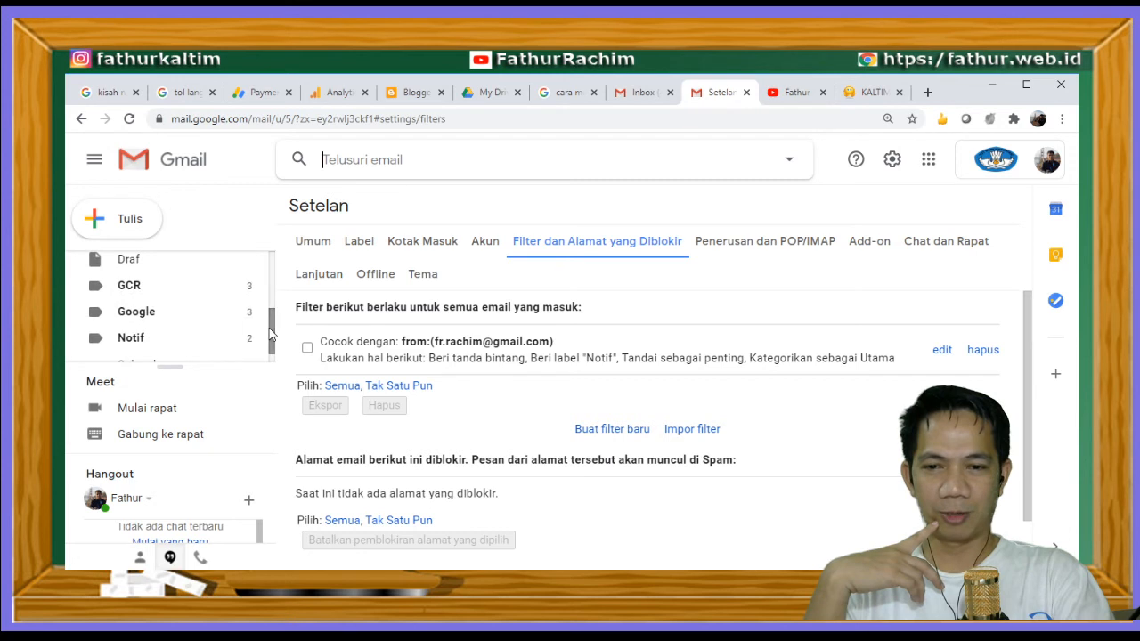
click(224, 293)
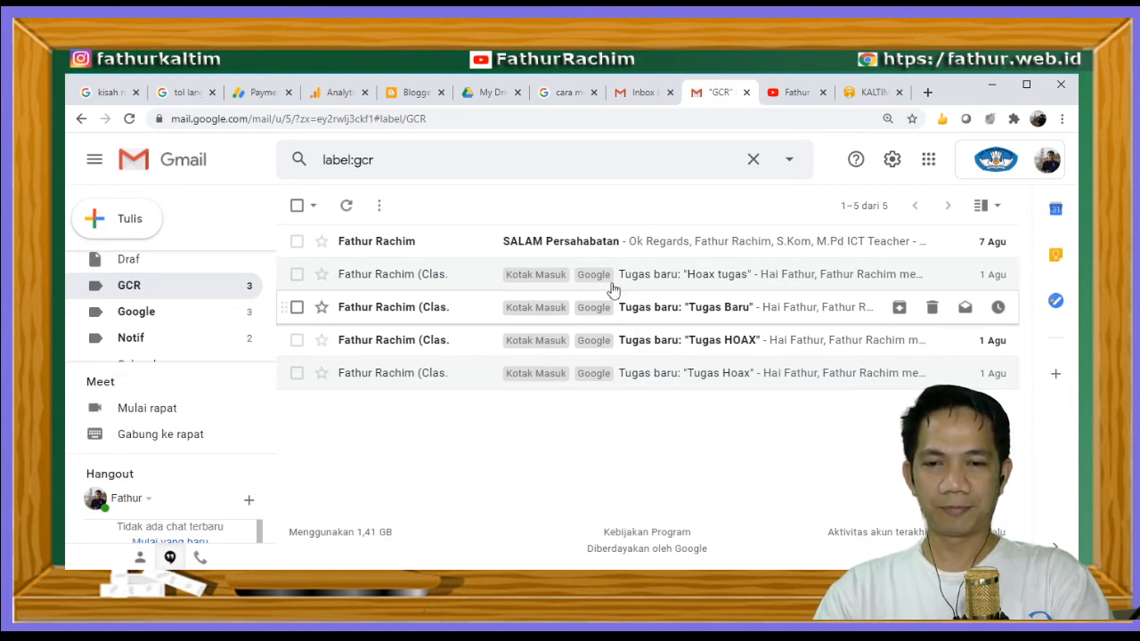
scroll(272, 317, up, 5)
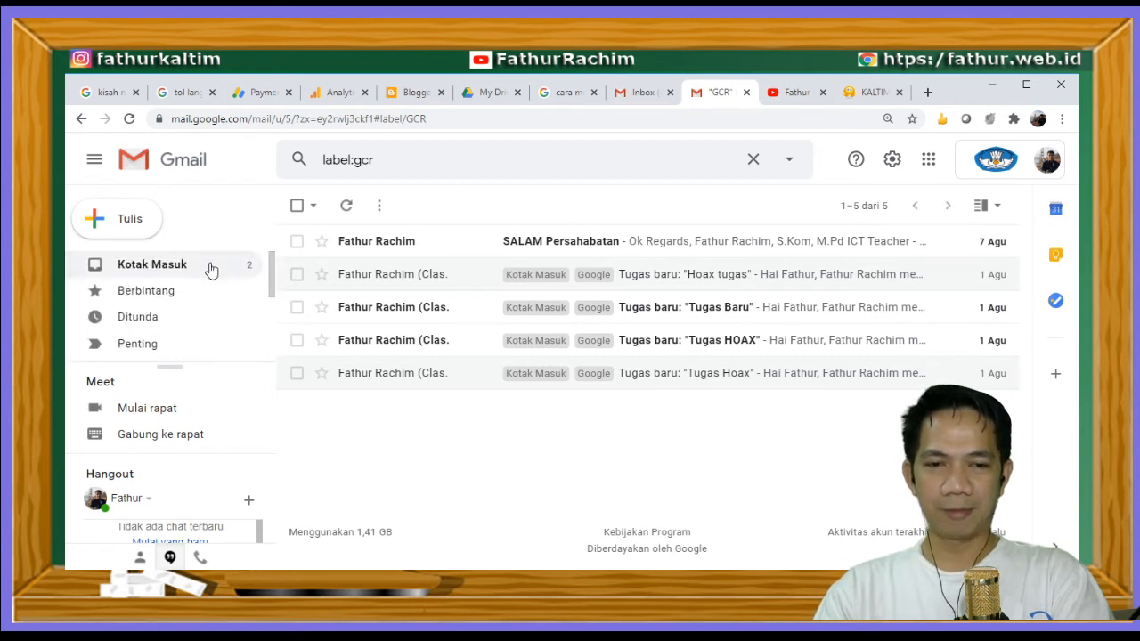
click(211, 267)
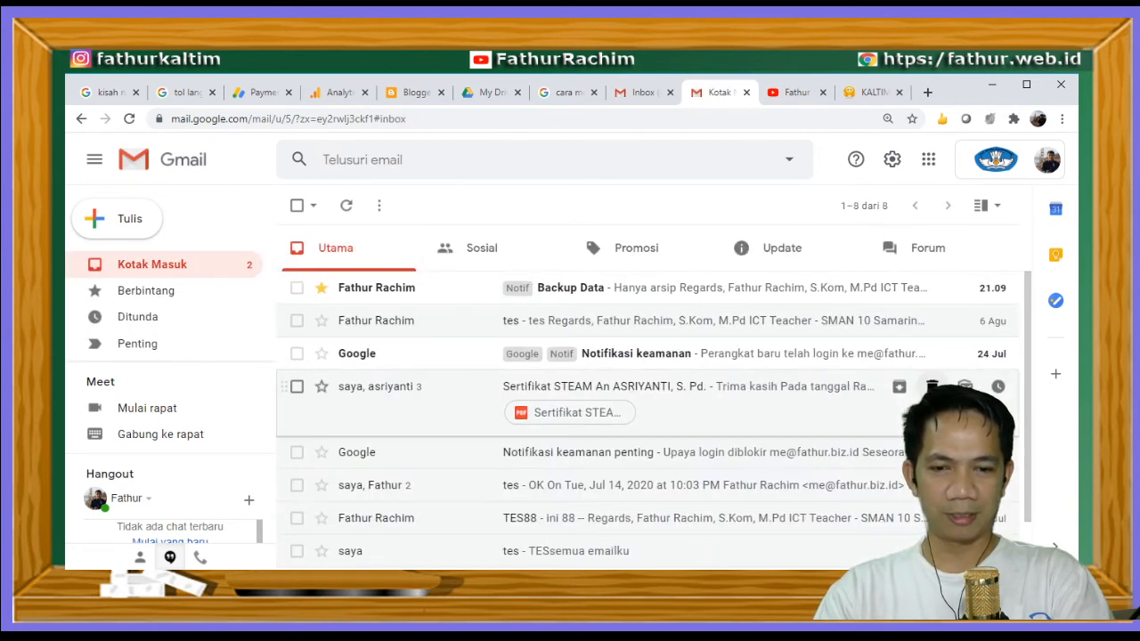
scroll(1028, 417, down, 2)
scroll(1024, 401, up, 2)
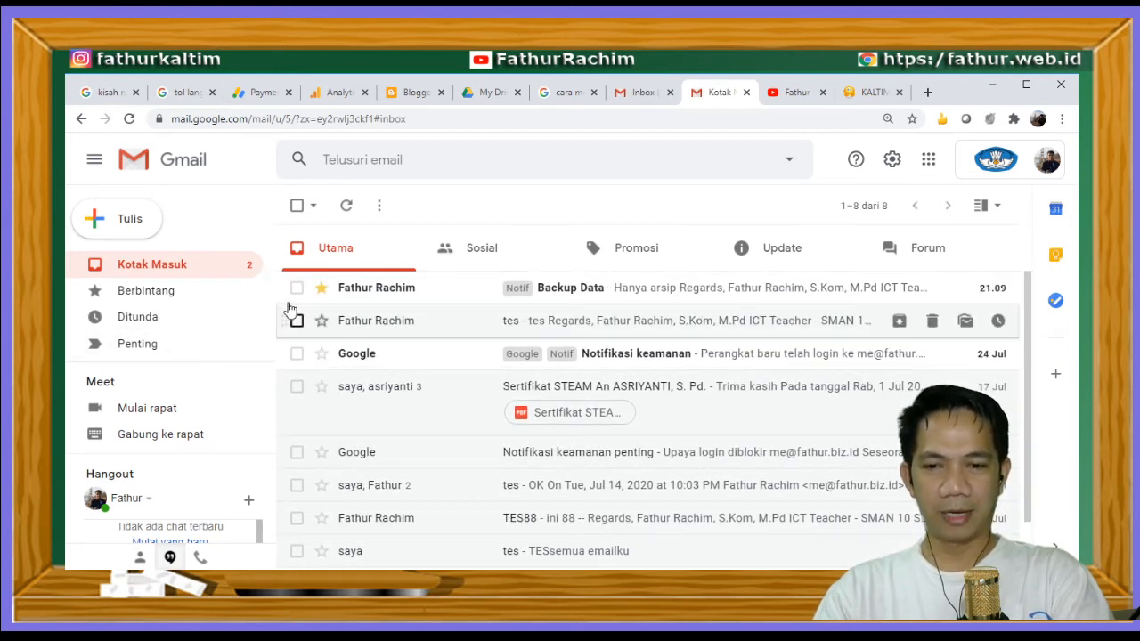
scroll(273, 326, down, 2)
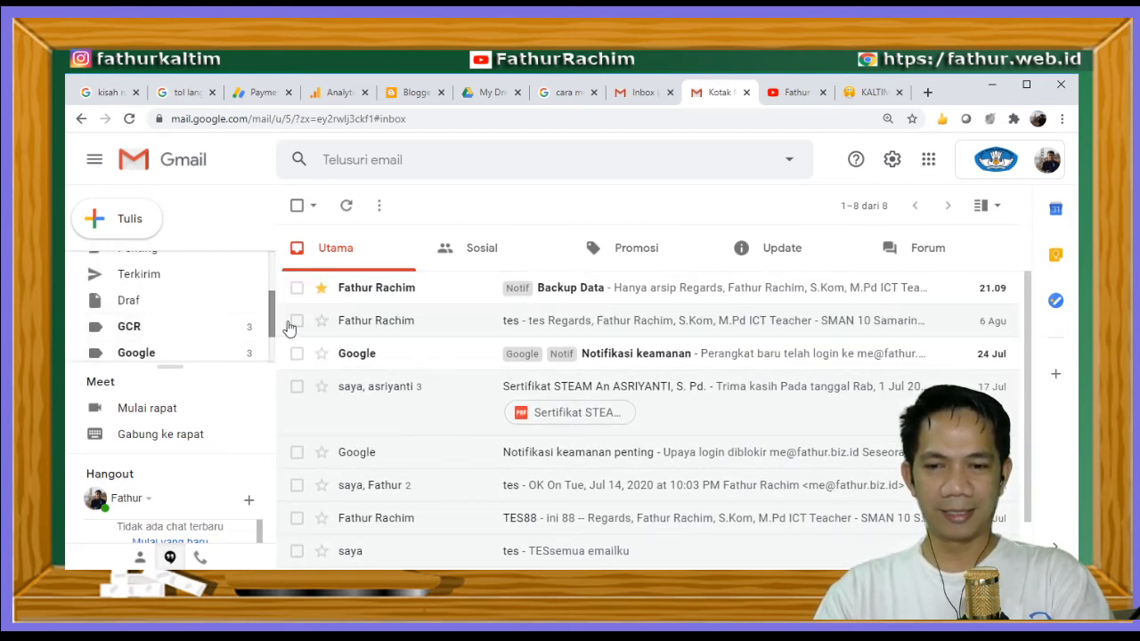
scroll(273, 326, down, 1)
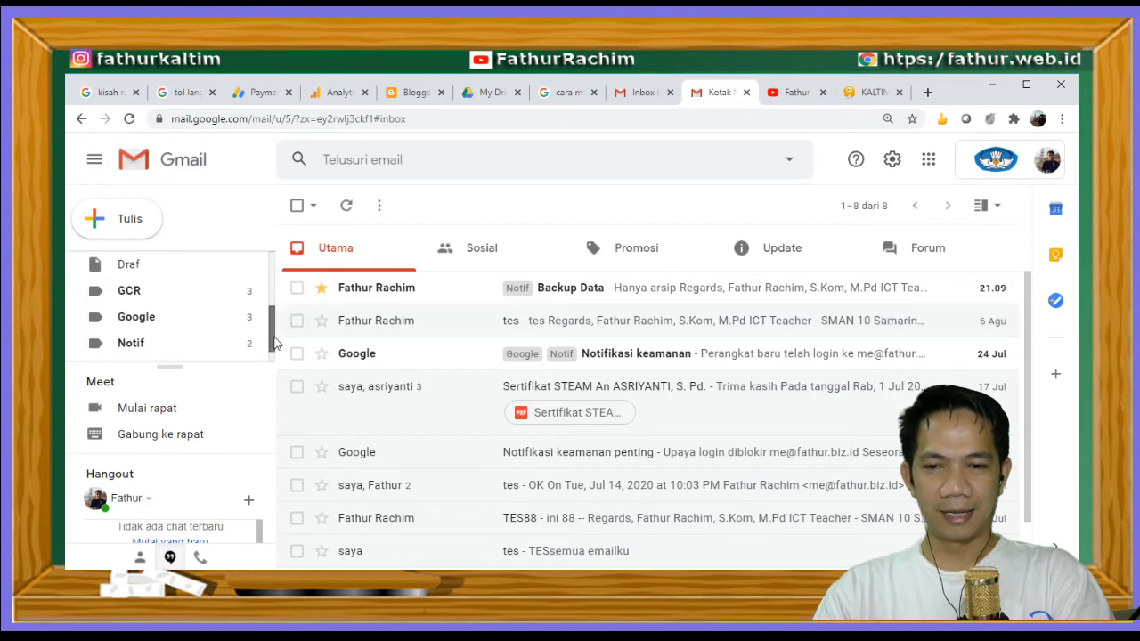
click(191, 292)
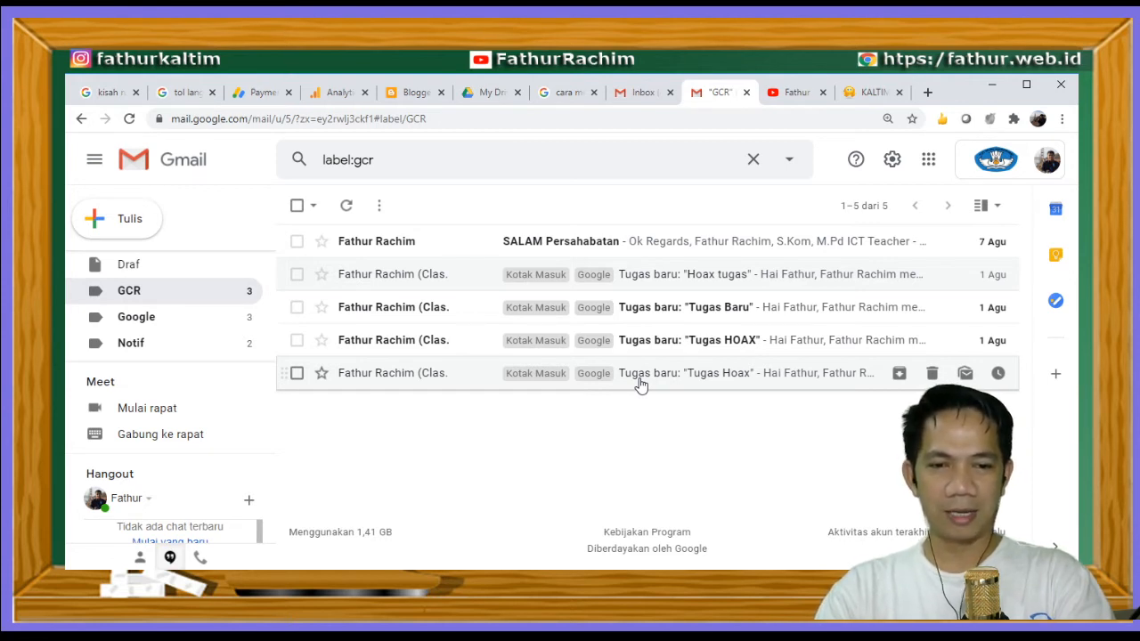
Start a new filter in the Gmail settings for messages with the subject "TUGAS BARU" and continue to its actions
click(890, 162)
click(893, 242)
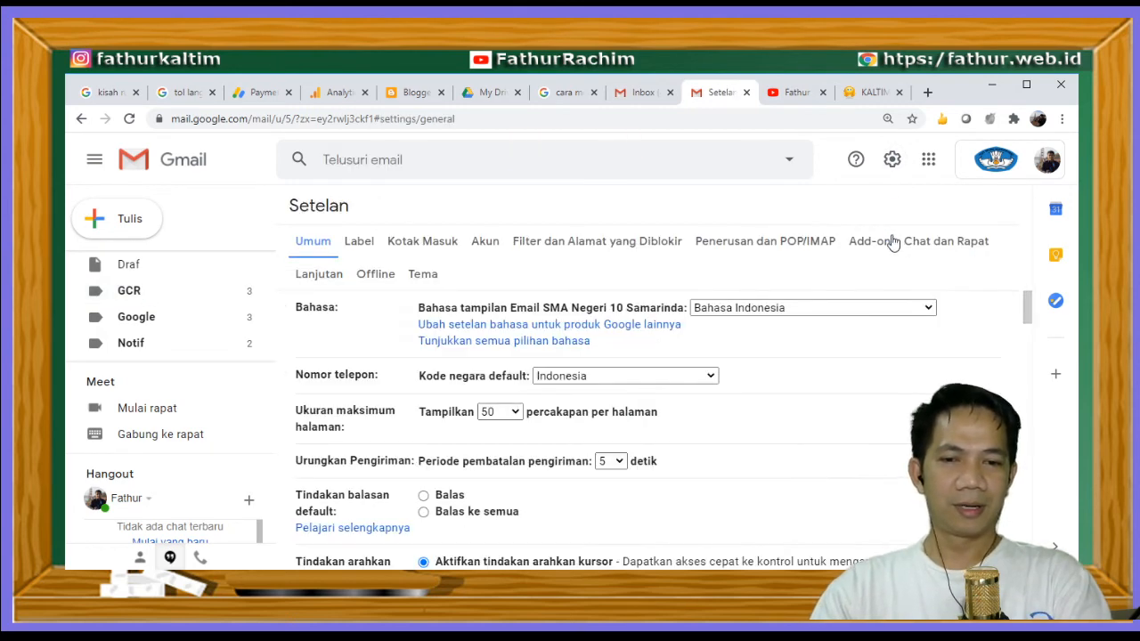
click(547, 240)
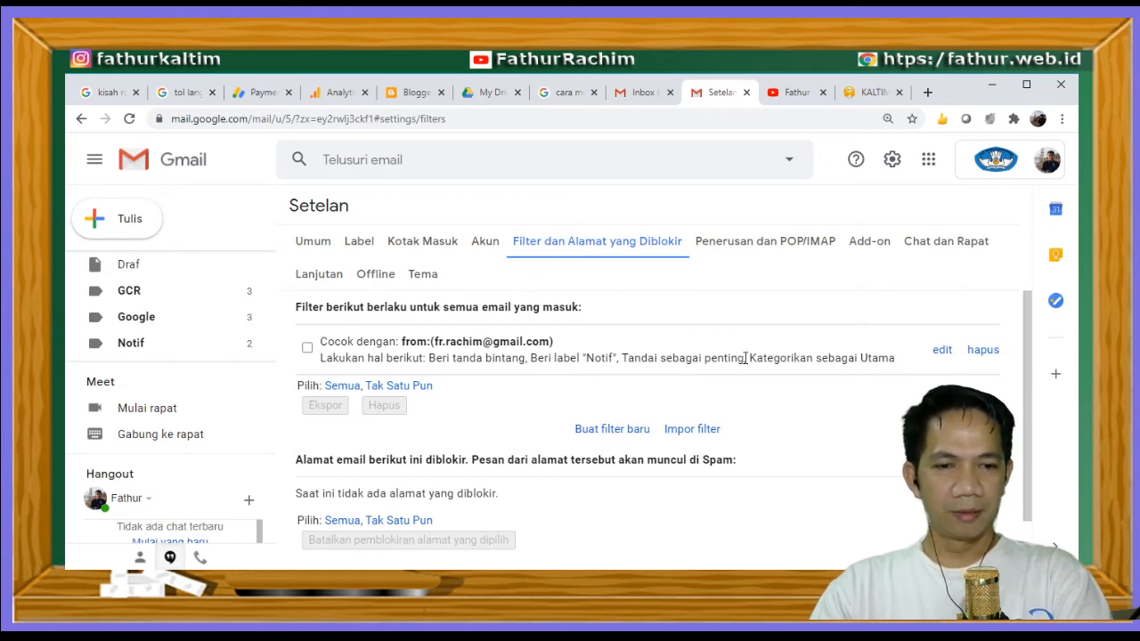
click(615, 428)
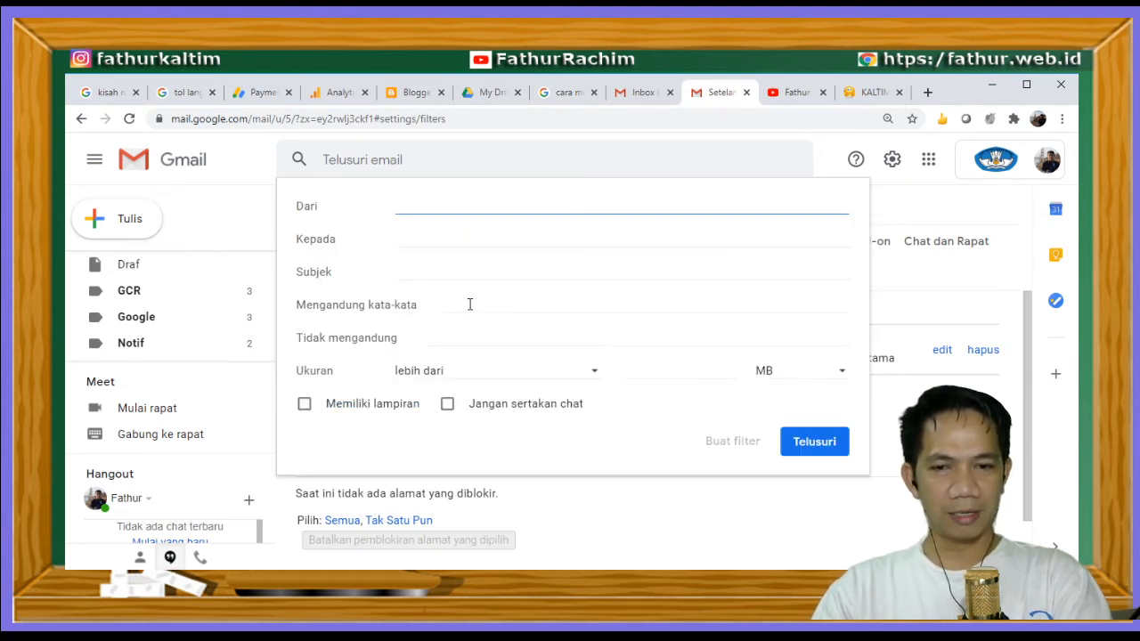
click(450, 271)
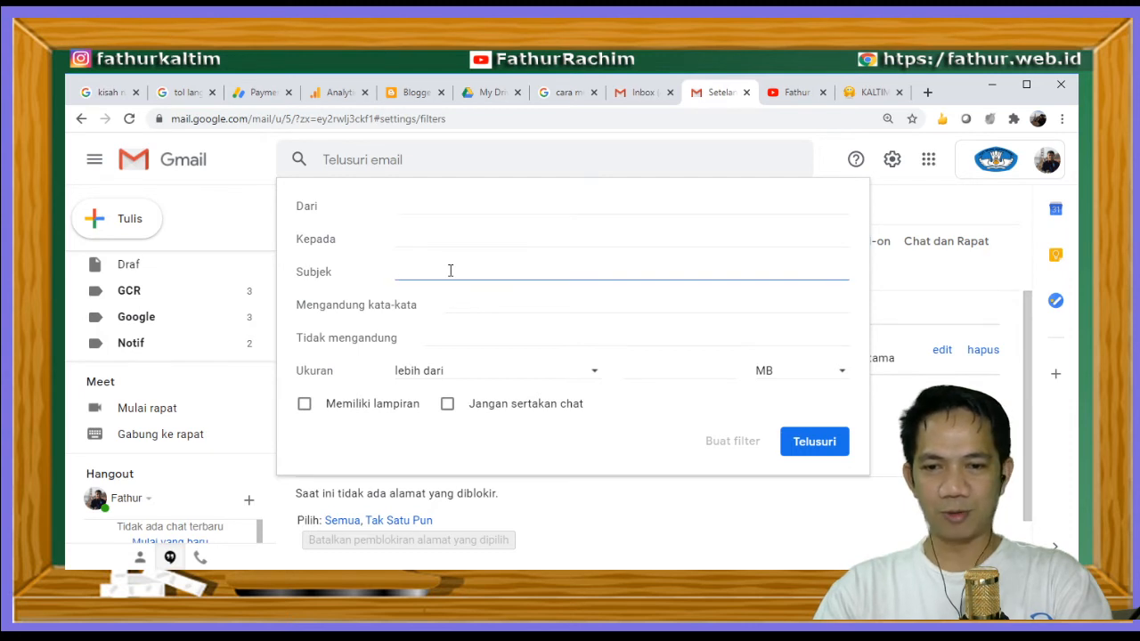
text(TUGAS)
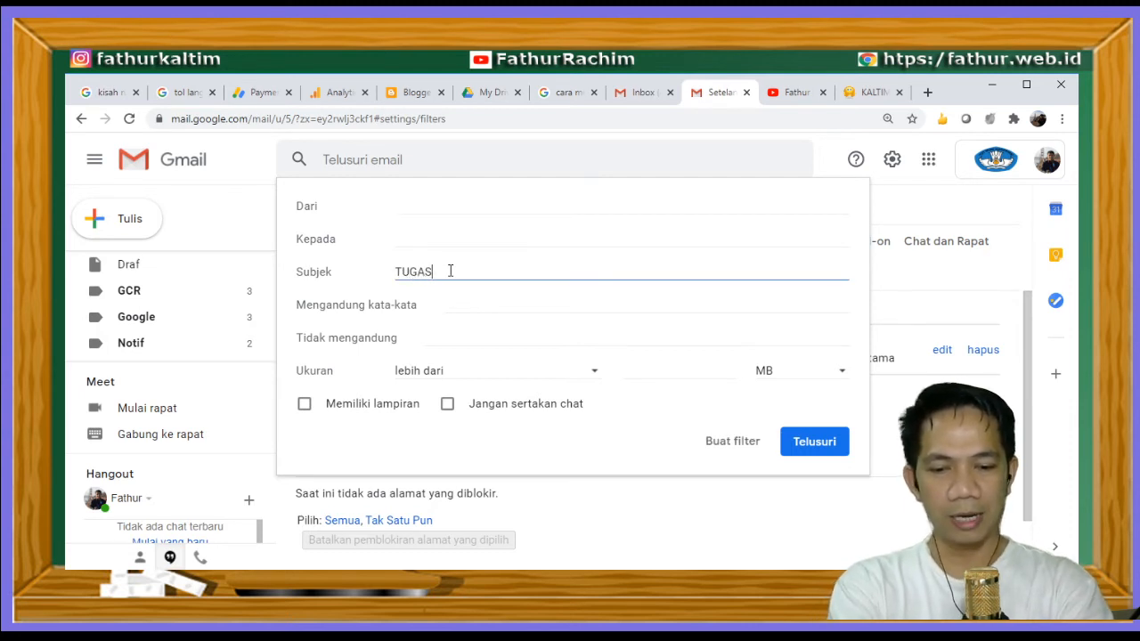
text( BARU)
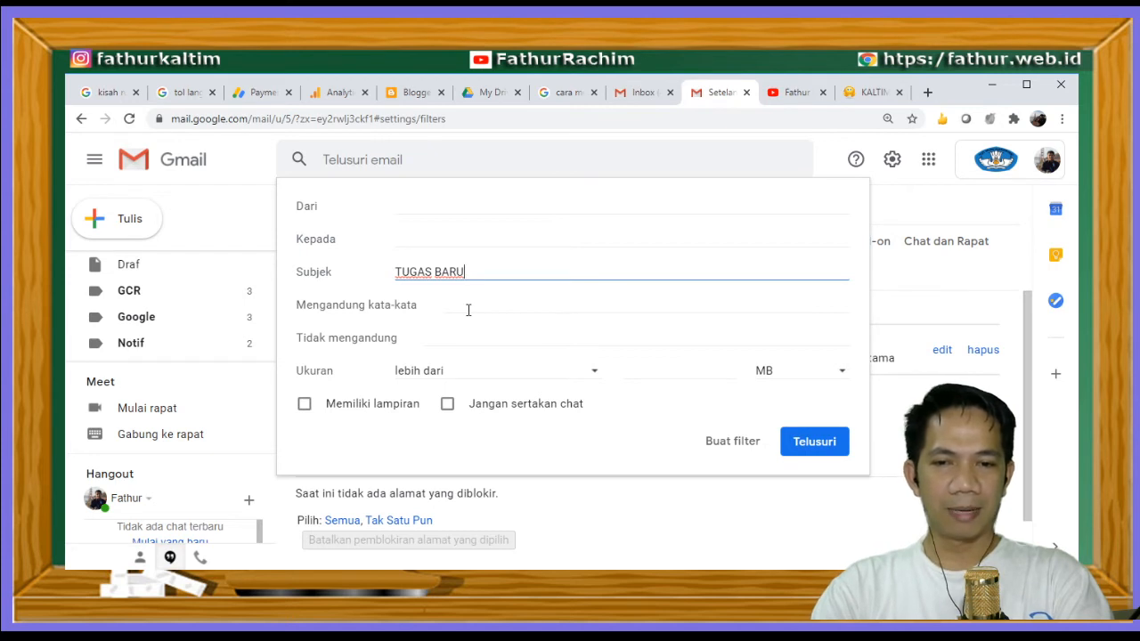
click(728, 442)
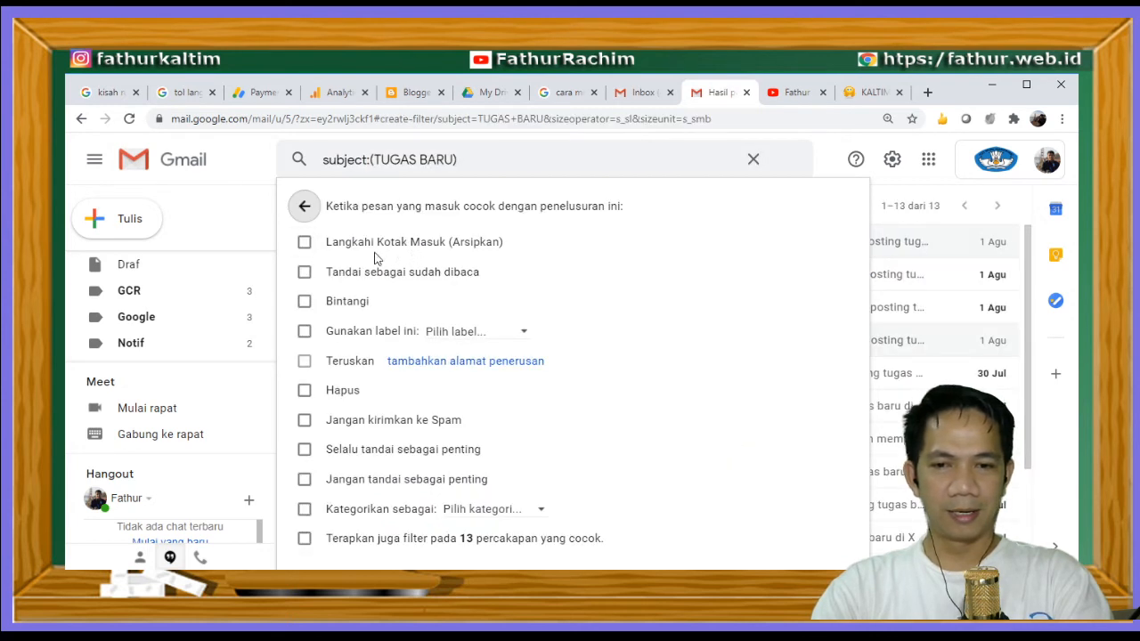
Set the filter to skip Kotak Masuk, apply the GCR label, never go to Spam and never be marked important, and create it
click(303, 242)
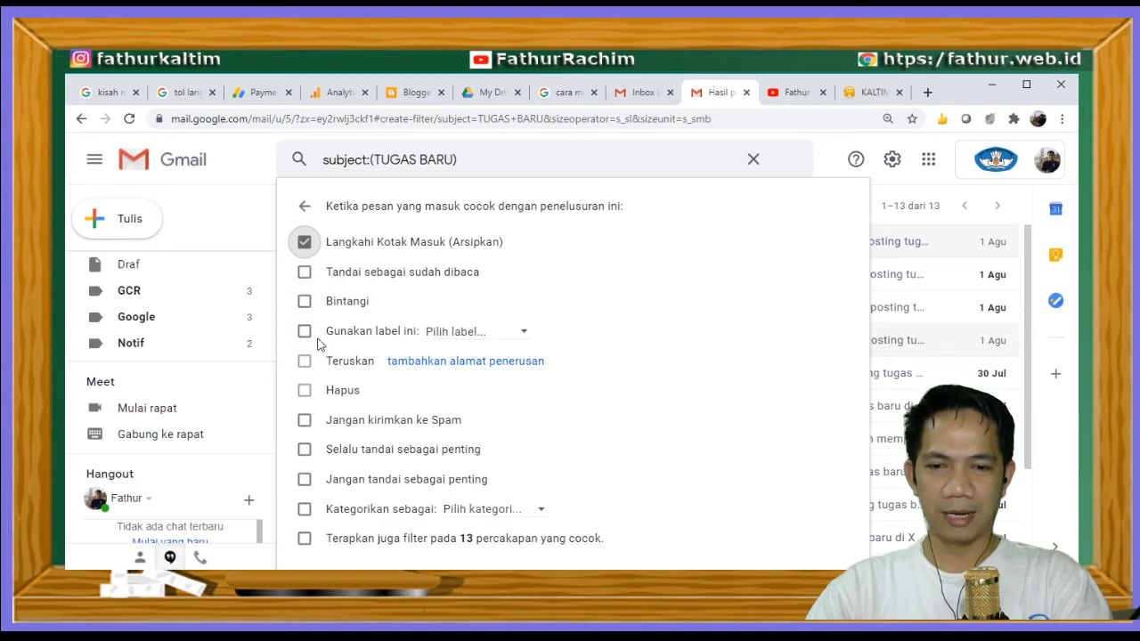
click(501, 333)
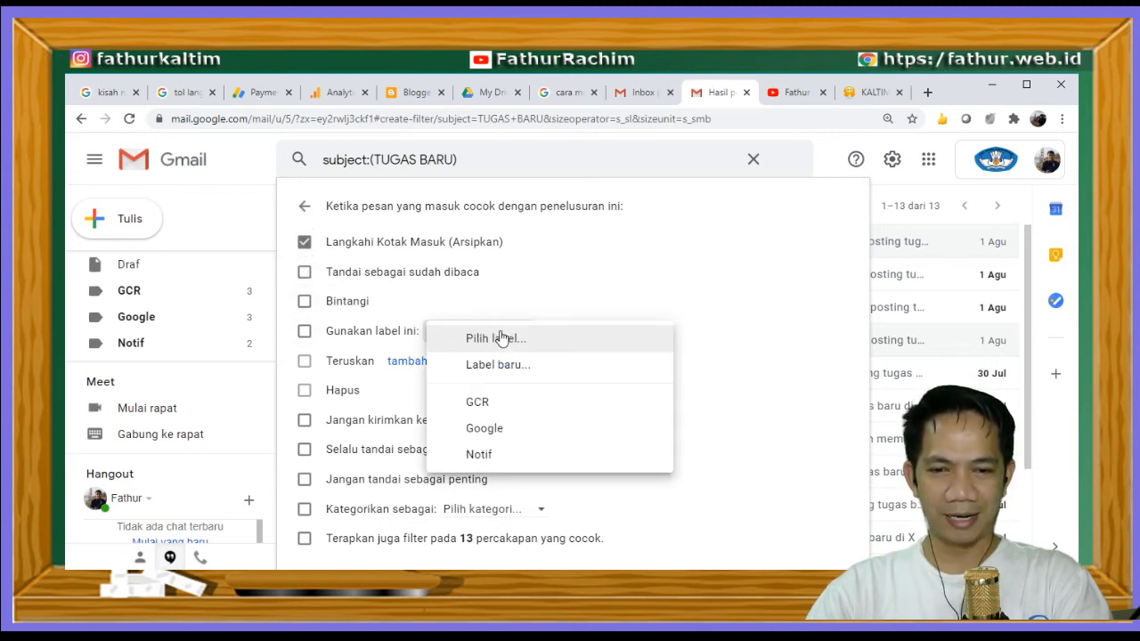
click(496, 403)
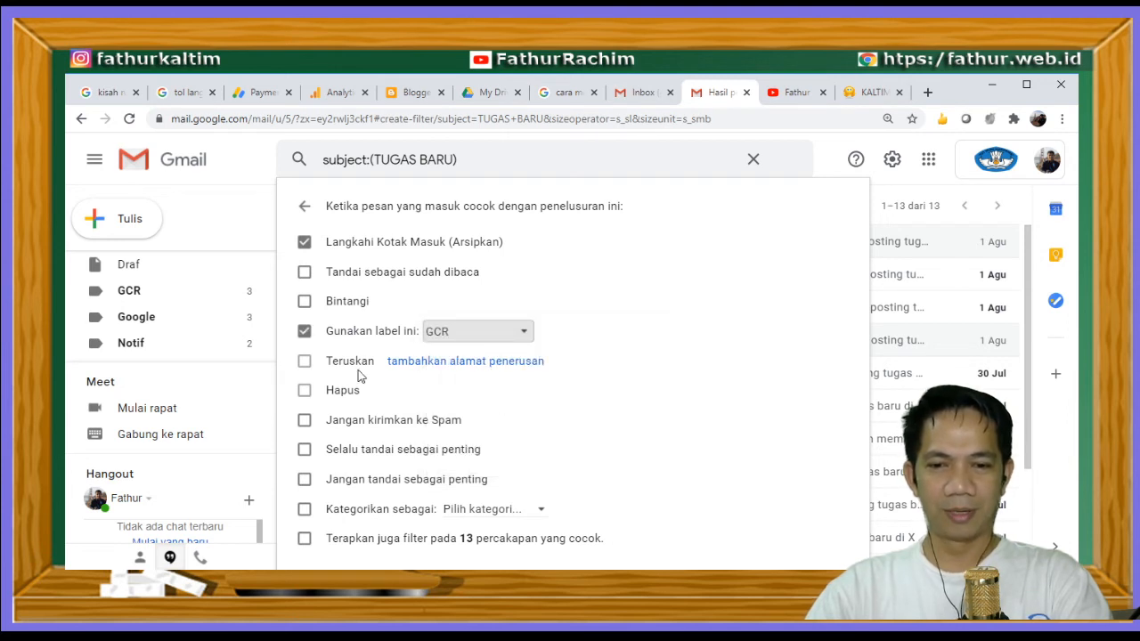
click(303, 421)
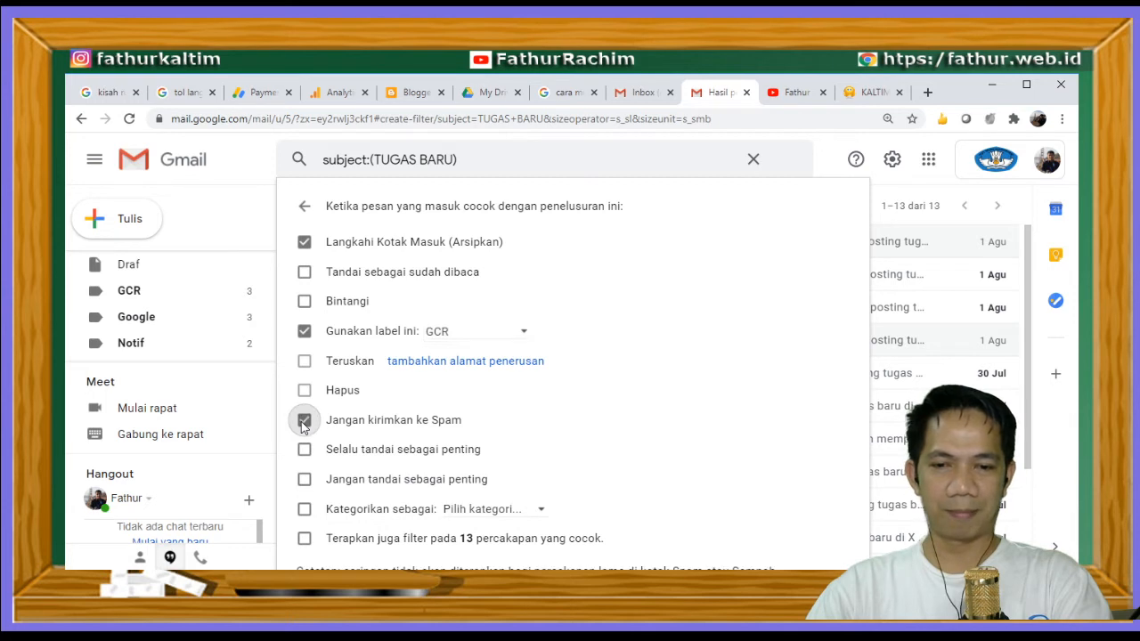
click(304, 480)
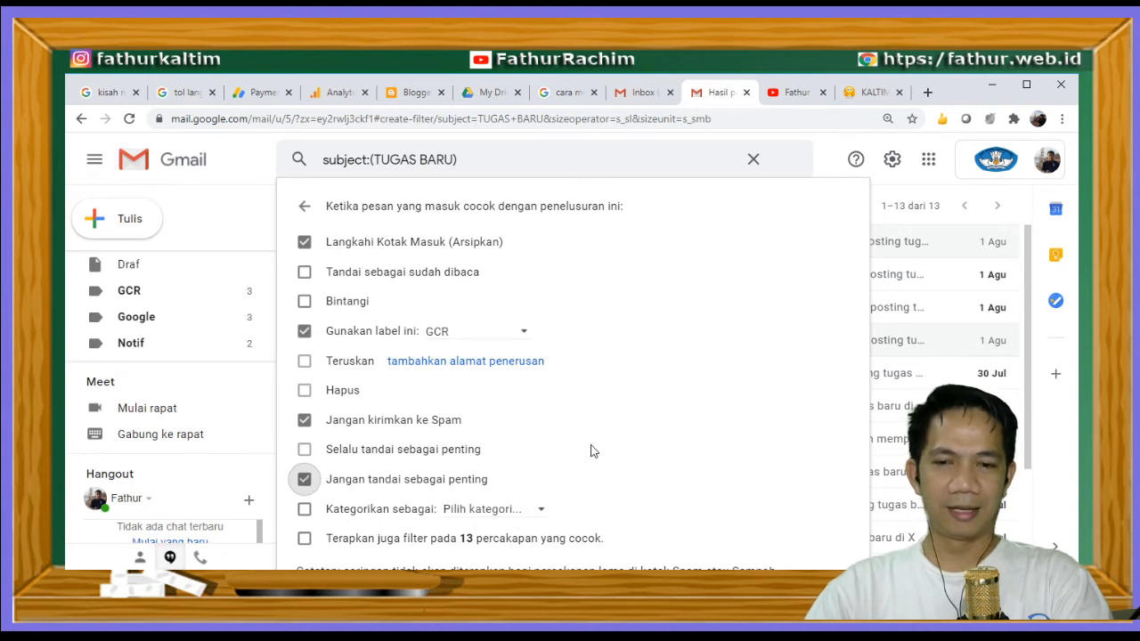
key(Tab)
key(Tab)
key(Tab)
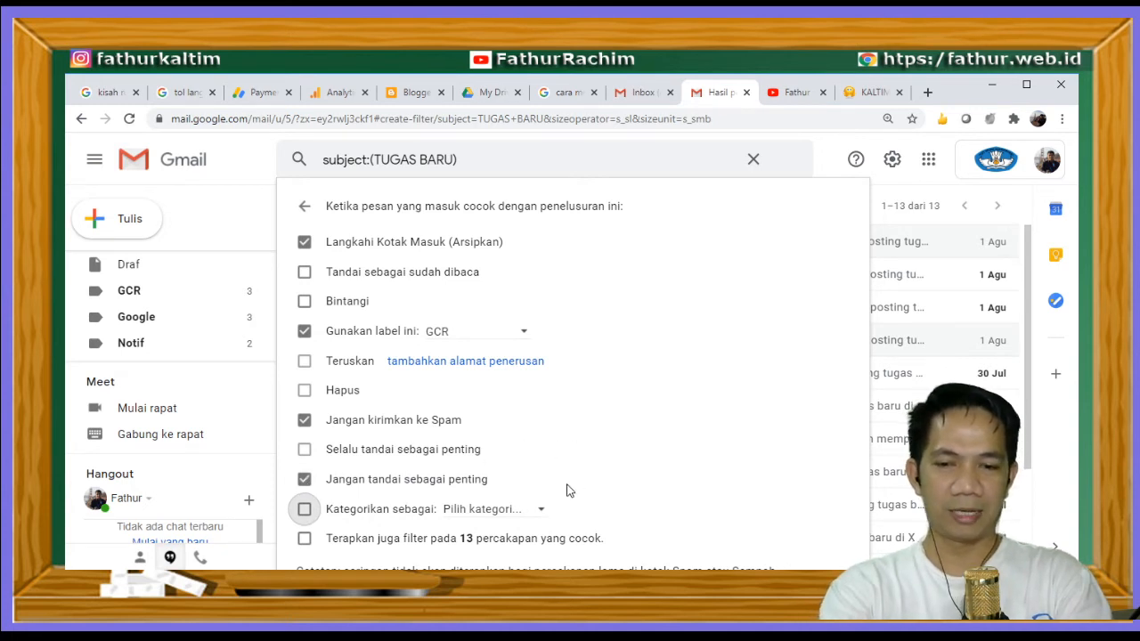
scroll(570, 490, down, 3)
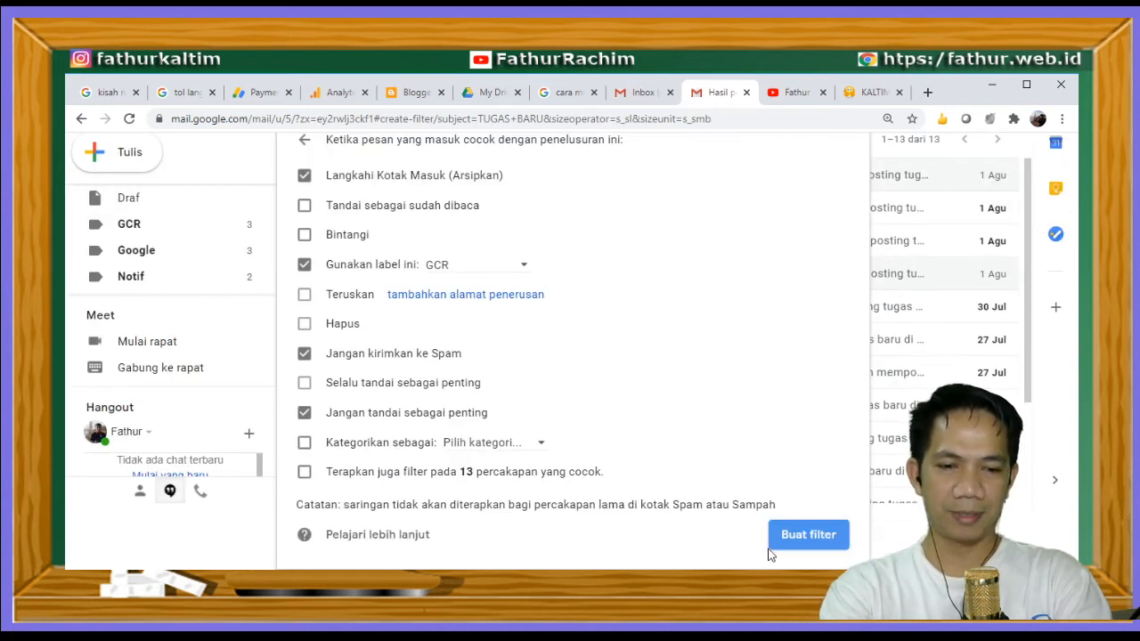
click(824, 541)
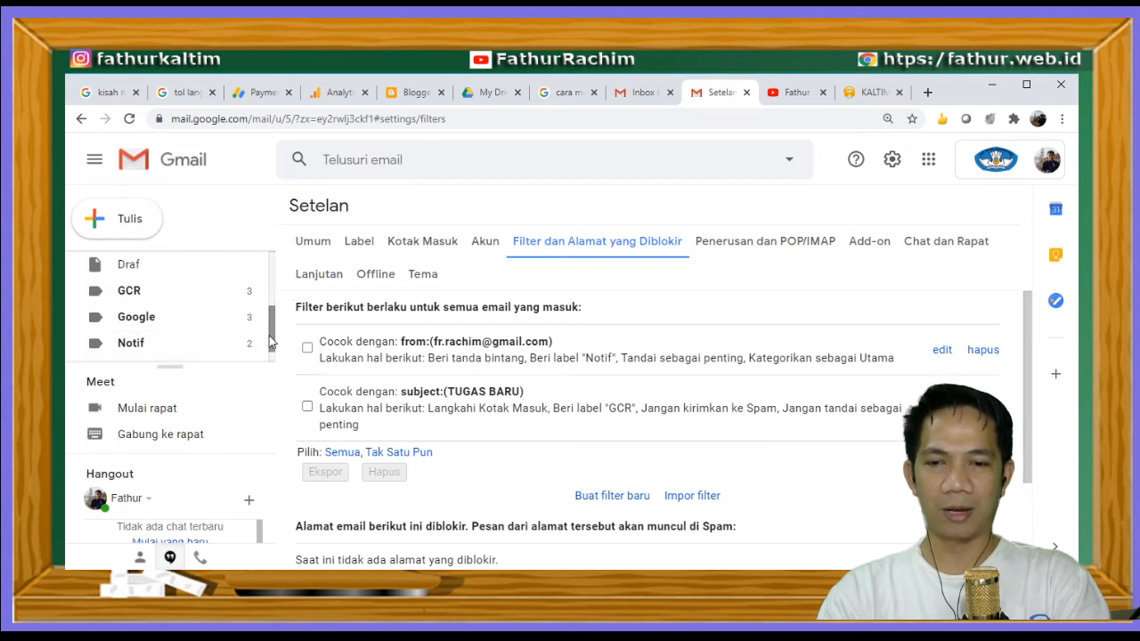
Check the messages in Kotak Masuk and those under the GCR label
drag(273, 340, 274, 264)
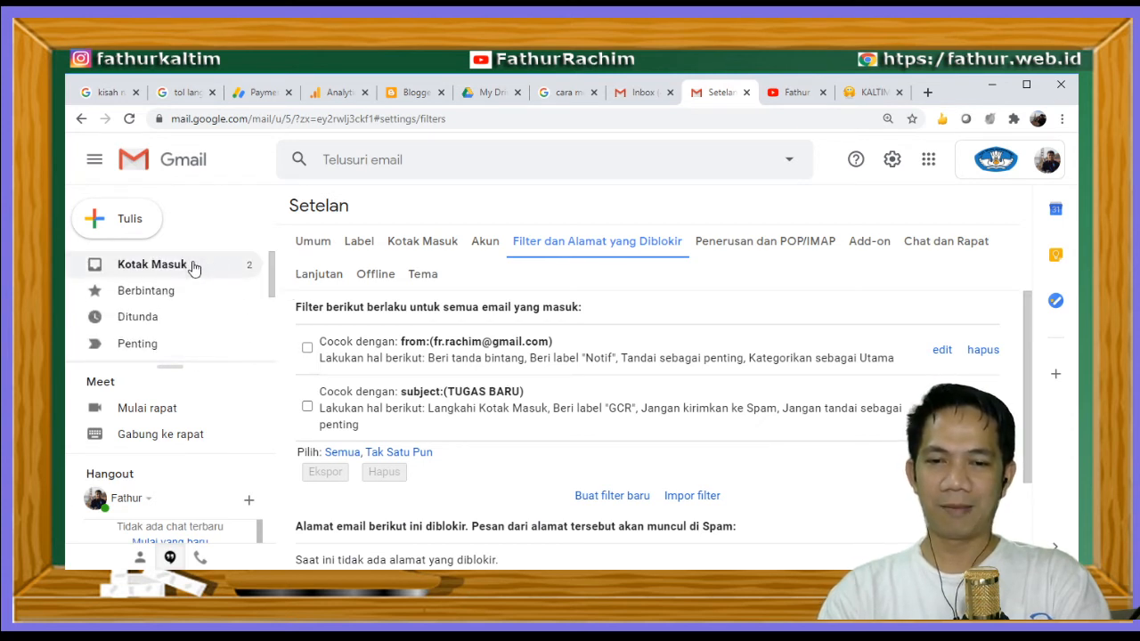
click(194, 265)
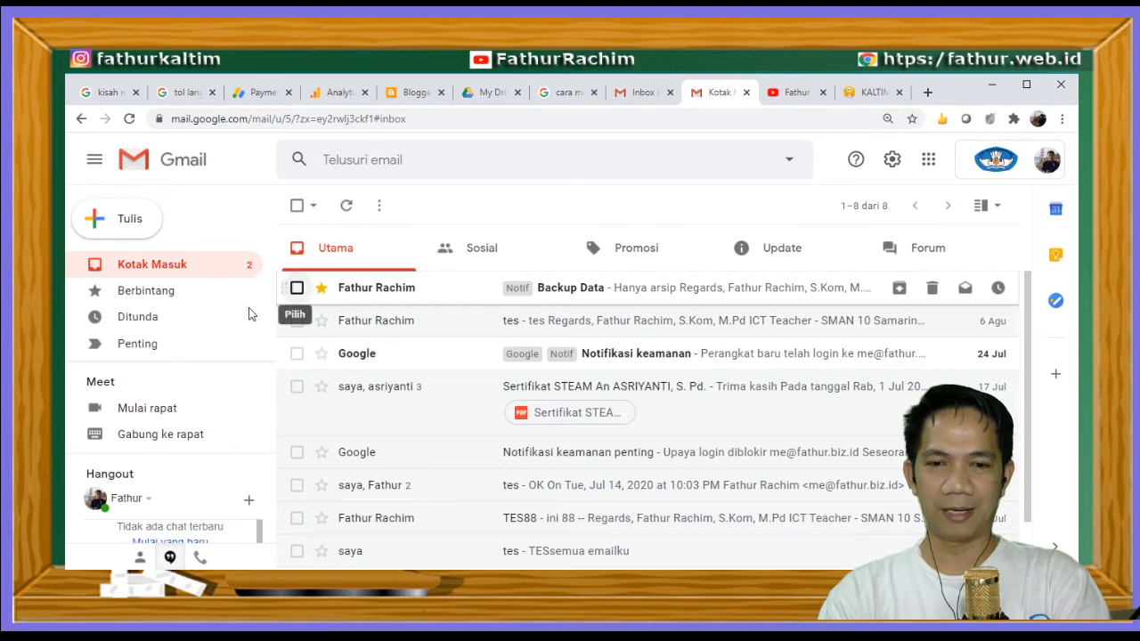
scroll(272, 319, down, 1)
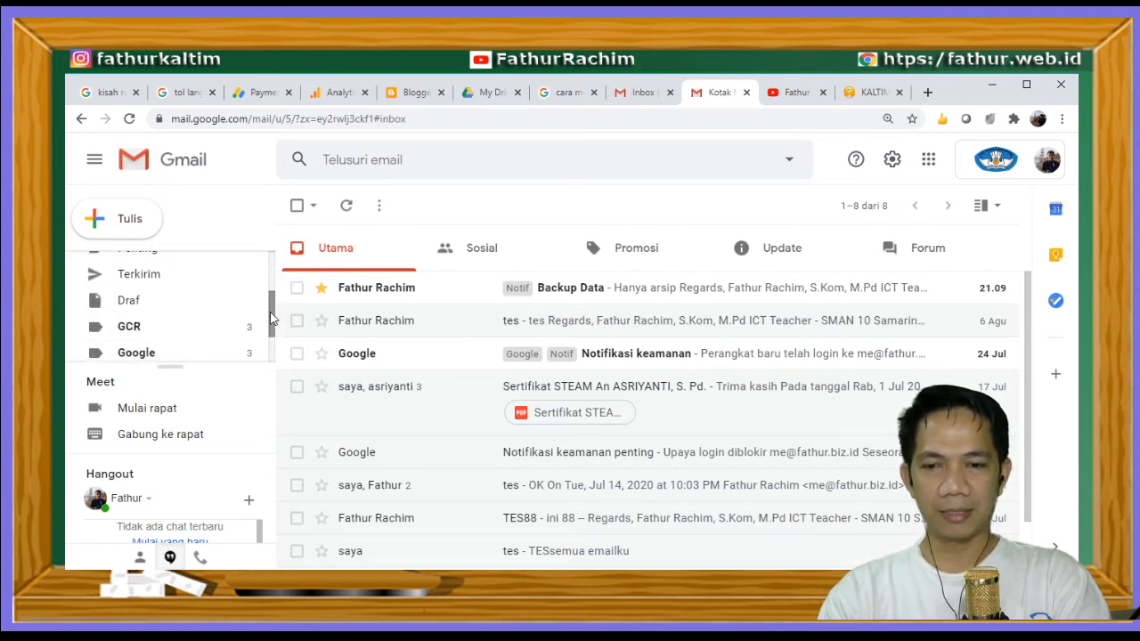
click(213, 328)
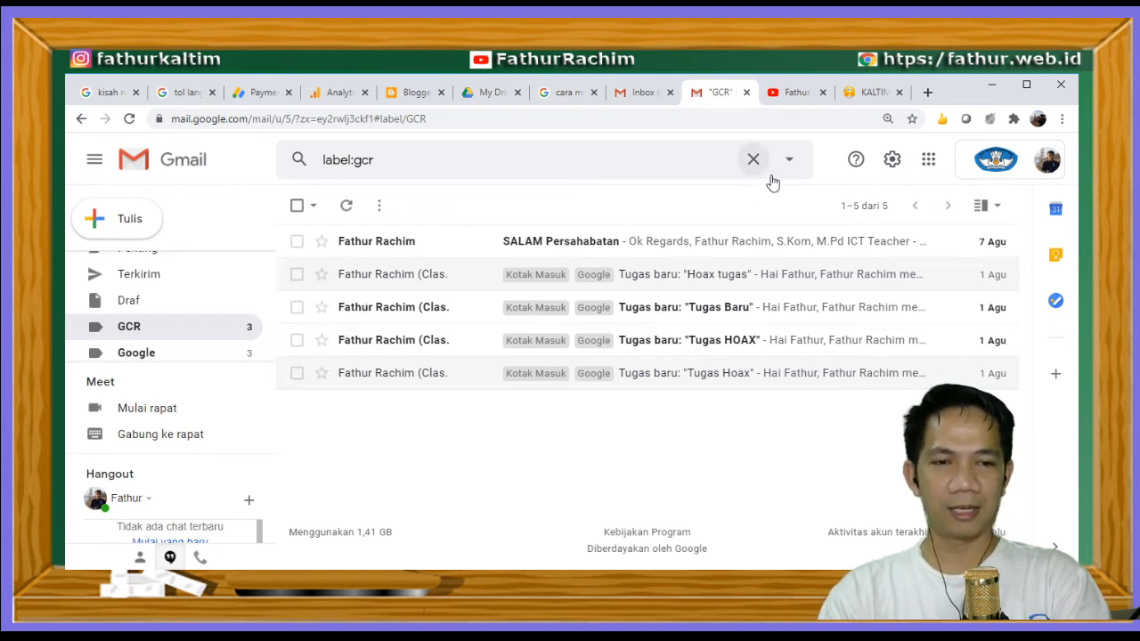
Return to the filter settings and open the "TUGAS BARU" subject filter for editing
click(892, 159)
click(918, 252)
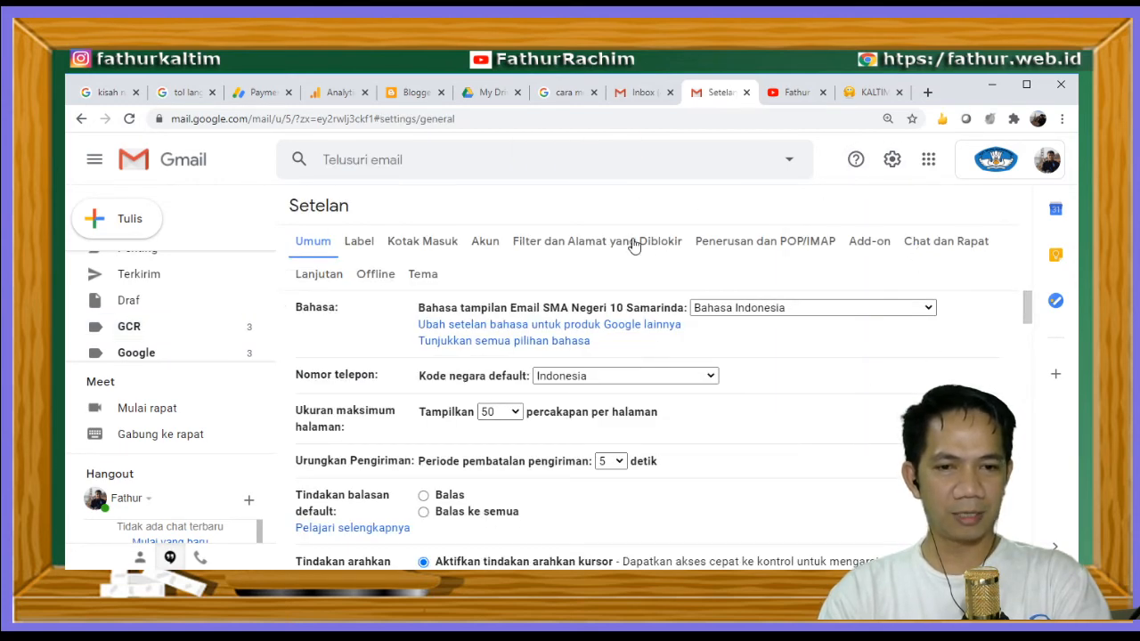
click(595, 241)
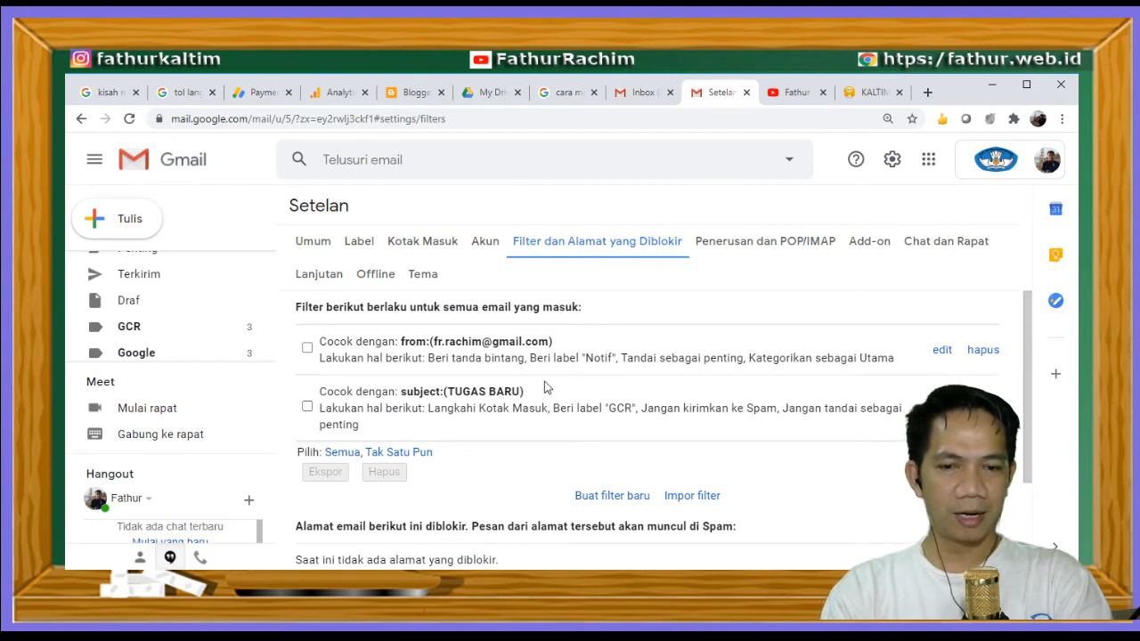
click(942, 402)
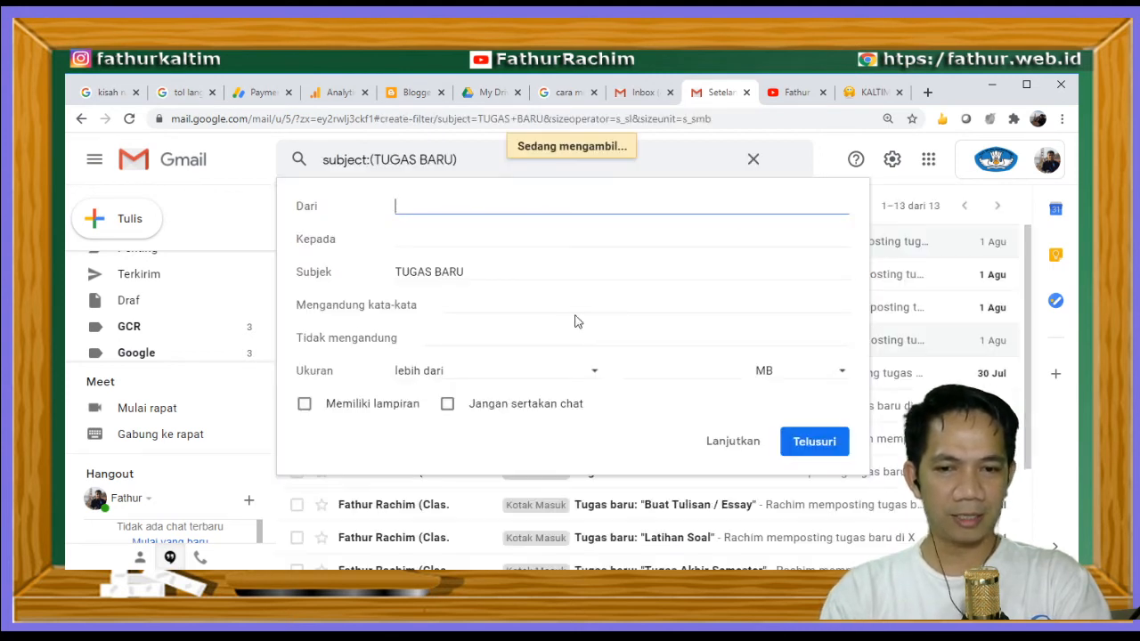
Change the filter's subject to "Tugas baru", keep its existing actions and update the filter
click(521, 271)
key(shift+Left)
key(shift+Left)
key(shift+Left)
key(shift+Left)
key(shift+Left)
key(shift+Left)
key(shift+Left)
key(shift+Left)
key(shift+Left)
key(shift+Left)
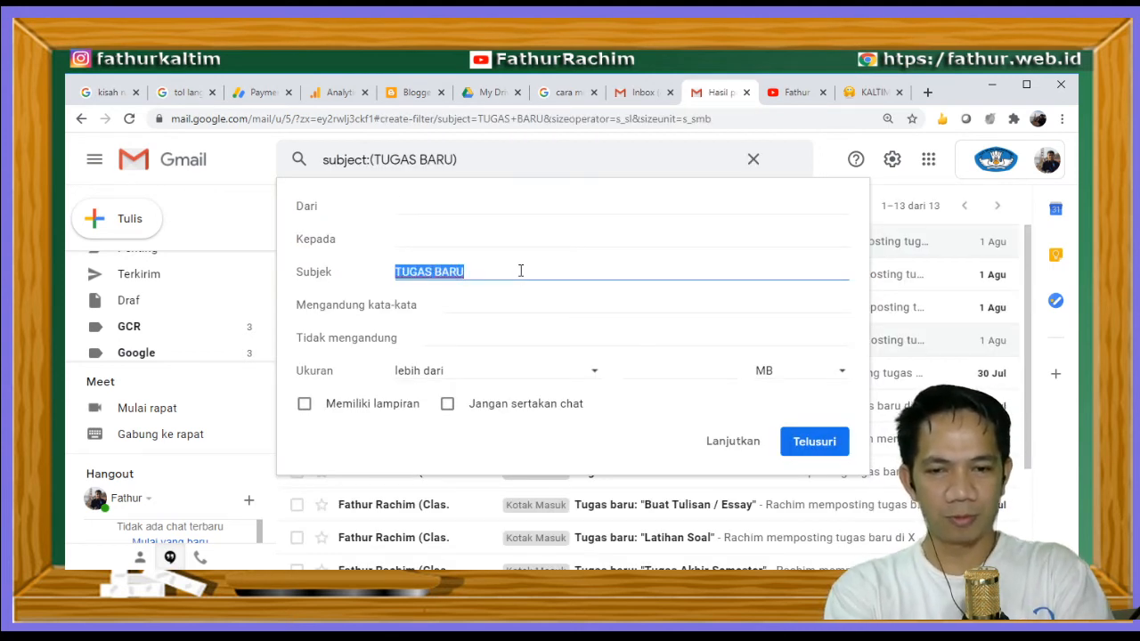
text(Tugas )
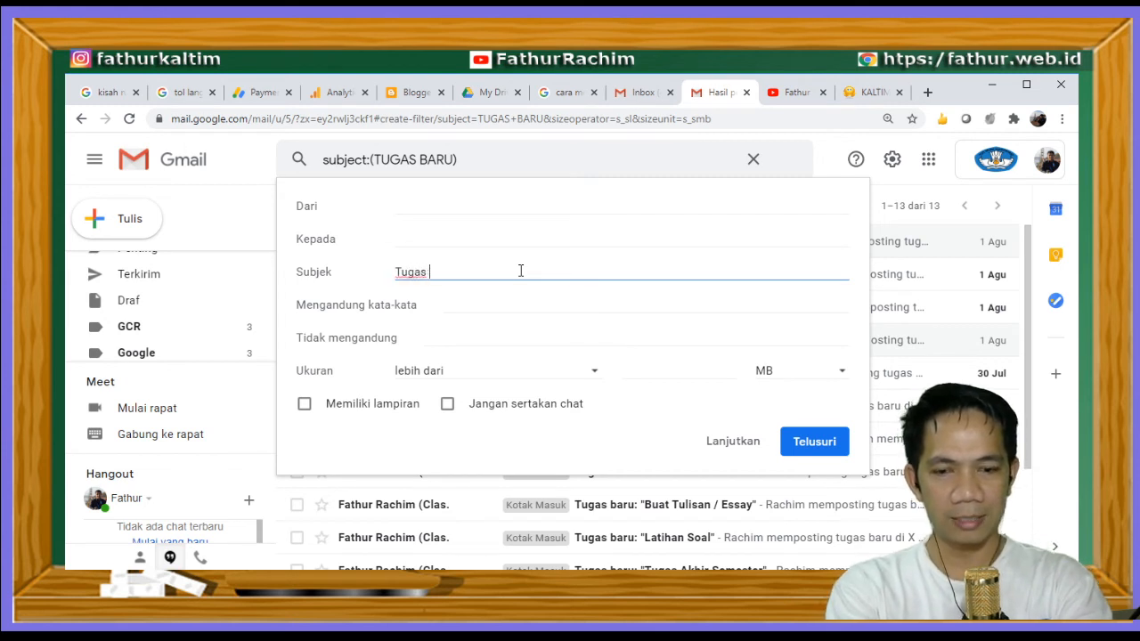
text(baru)
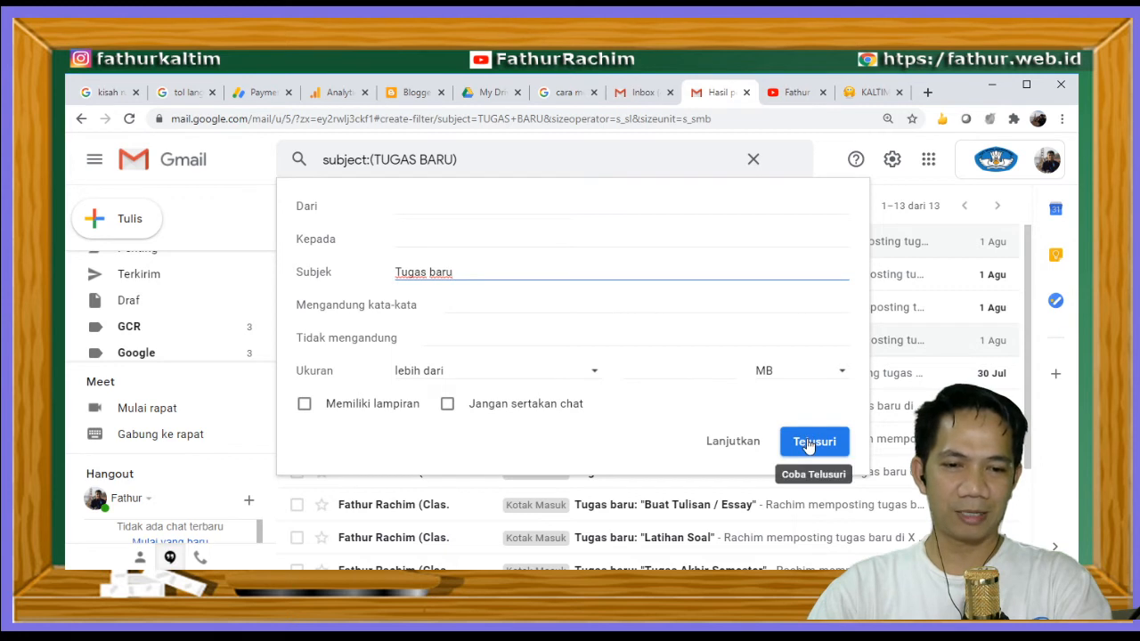
click(745, 443)
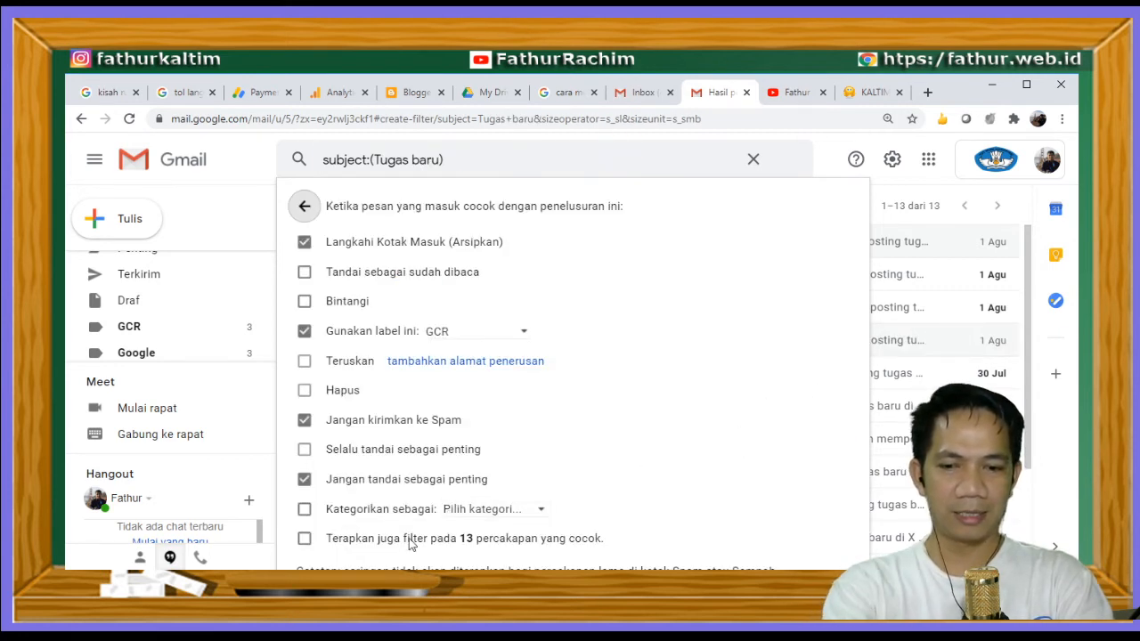
double_click(304, 538)
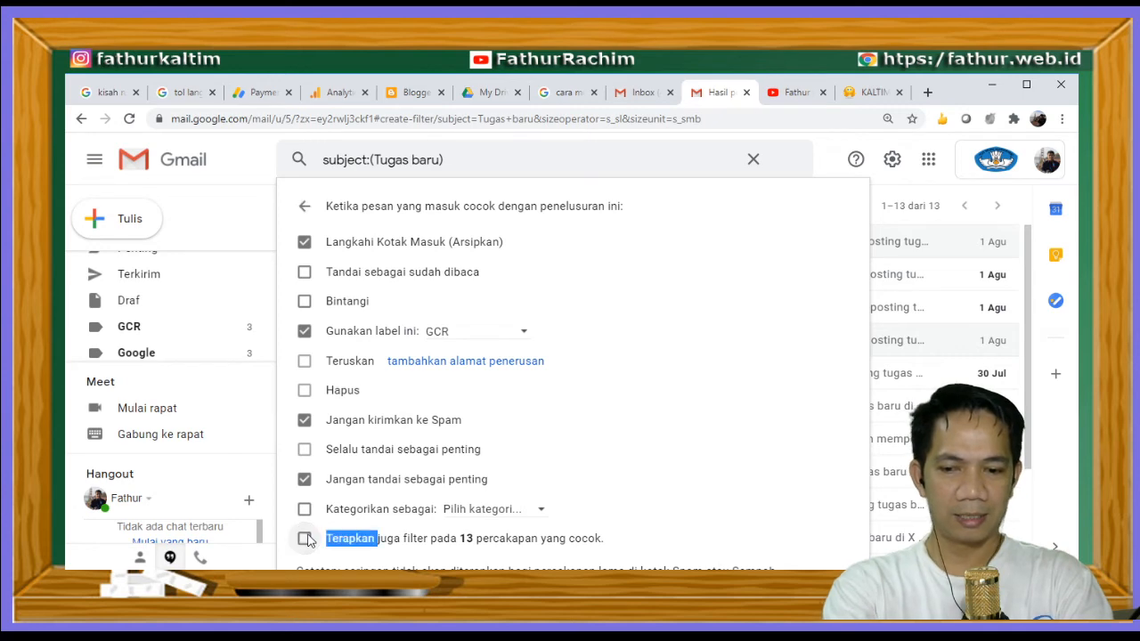
scroll(305, 539, down, 1)
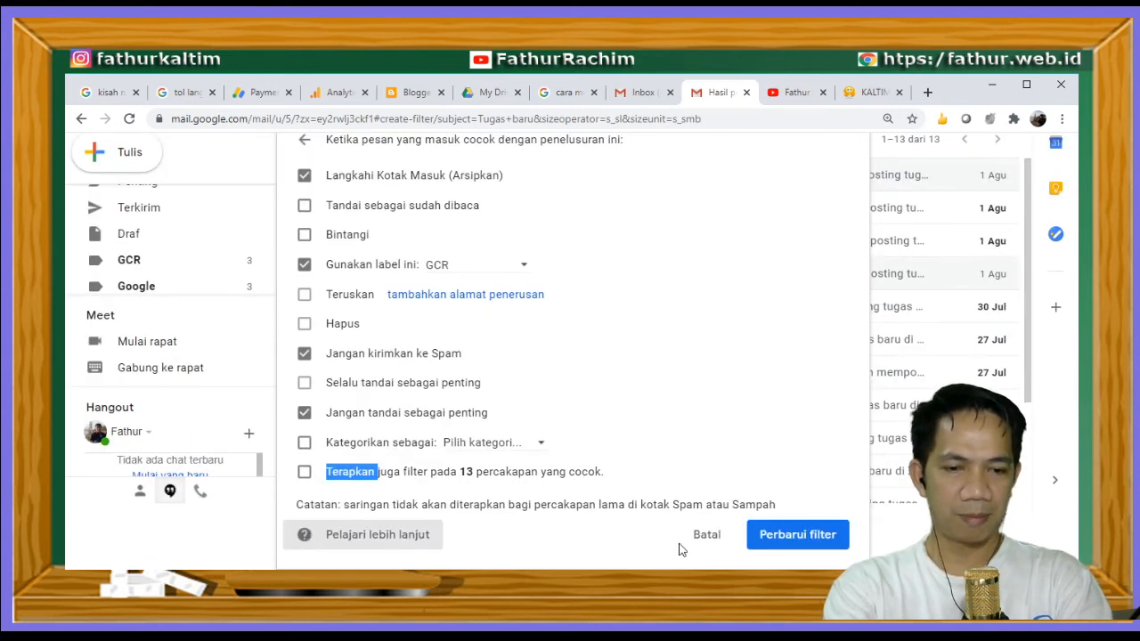
click(778, 541)
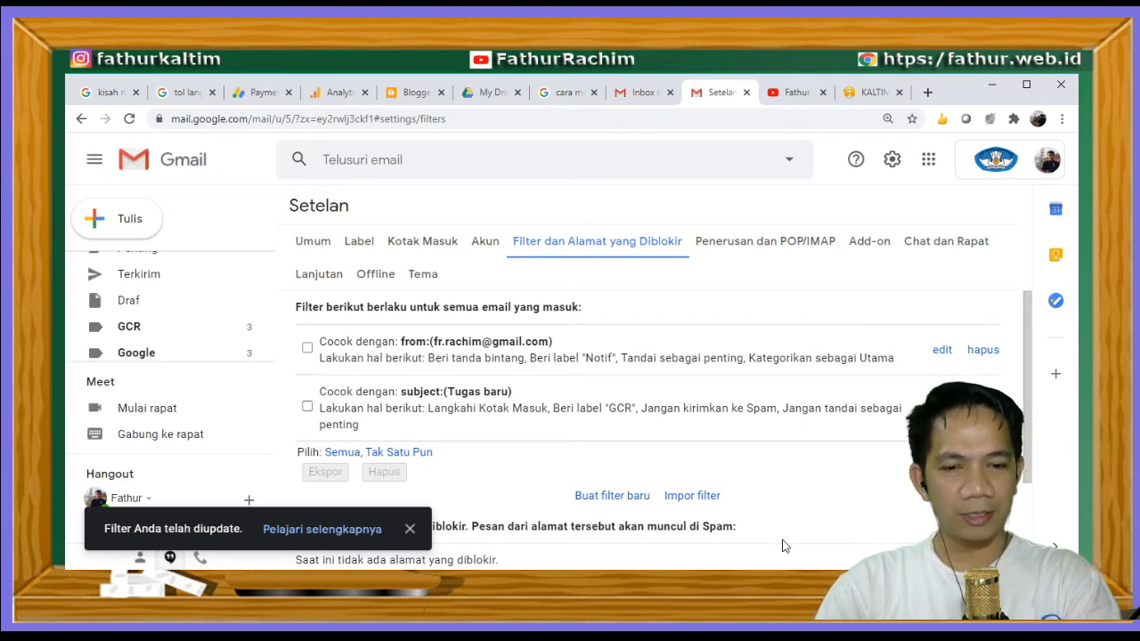
Start another new filter, enter the school-domain sender's e-mail address as the sender, and continue to its actions
click(608, 496)
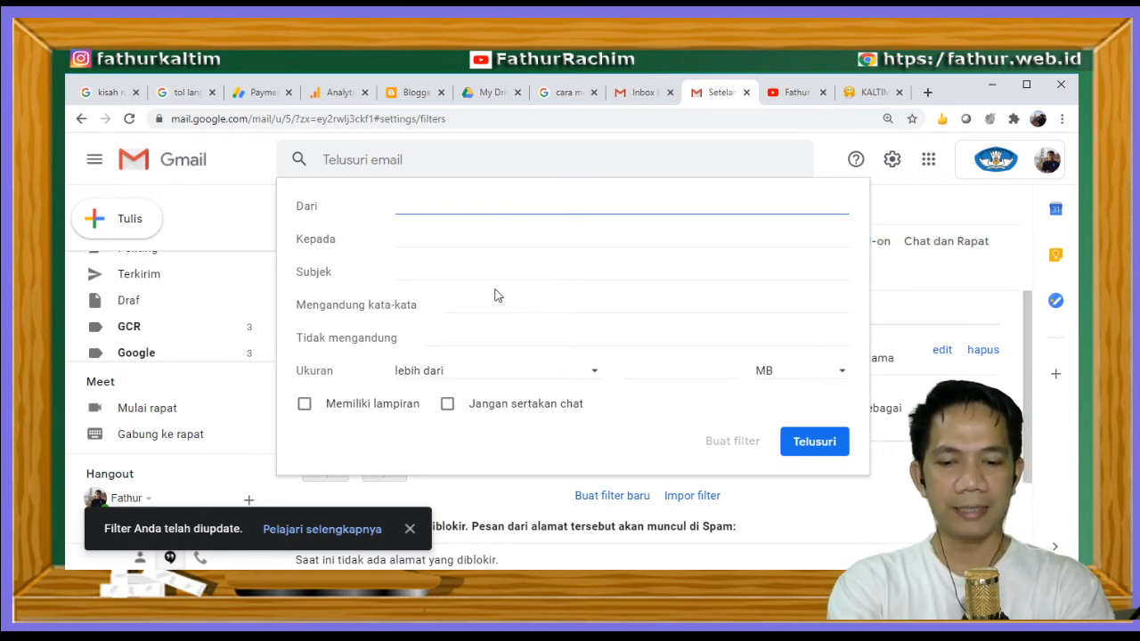
text(fr)
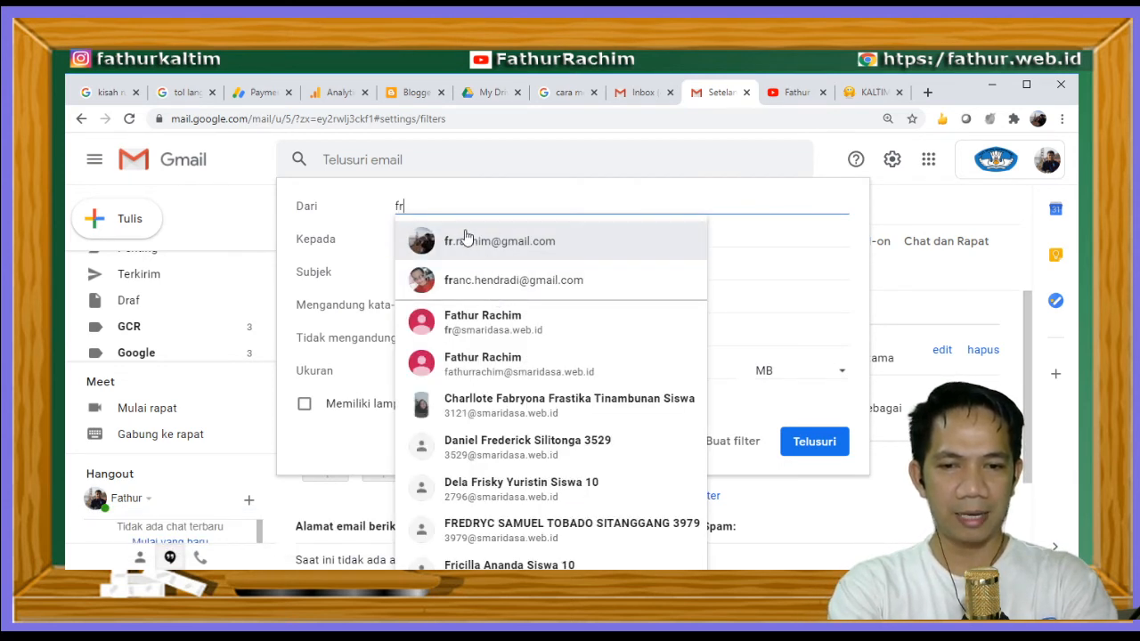
key(BackSpace)
key(BackSpace)
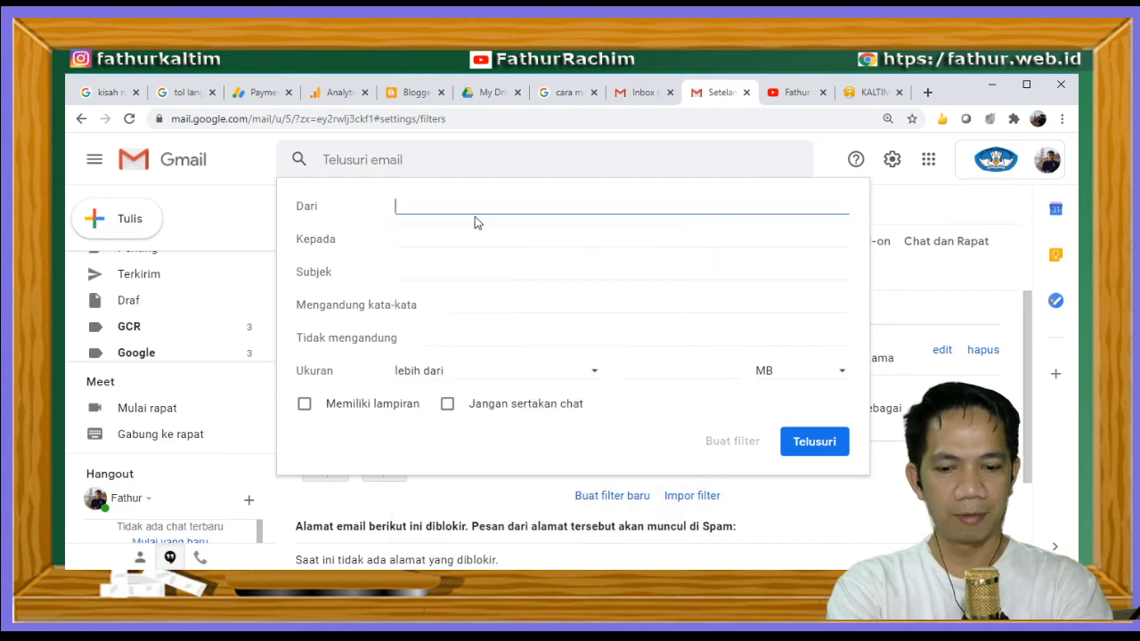
text(fathur)
click(482, 236)
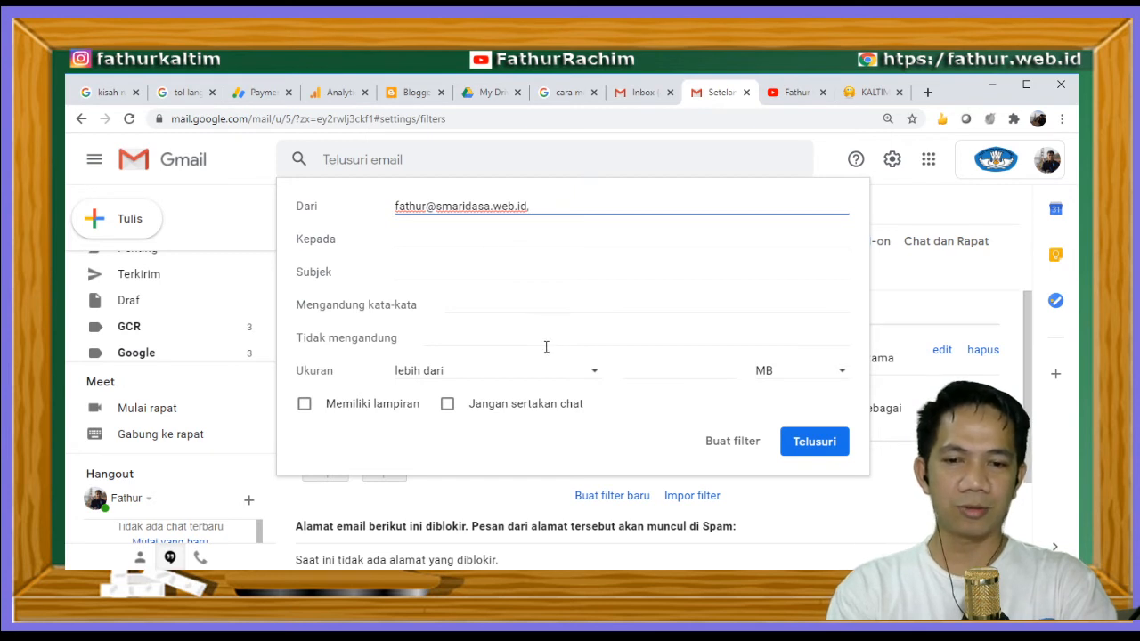
click(729, 445)
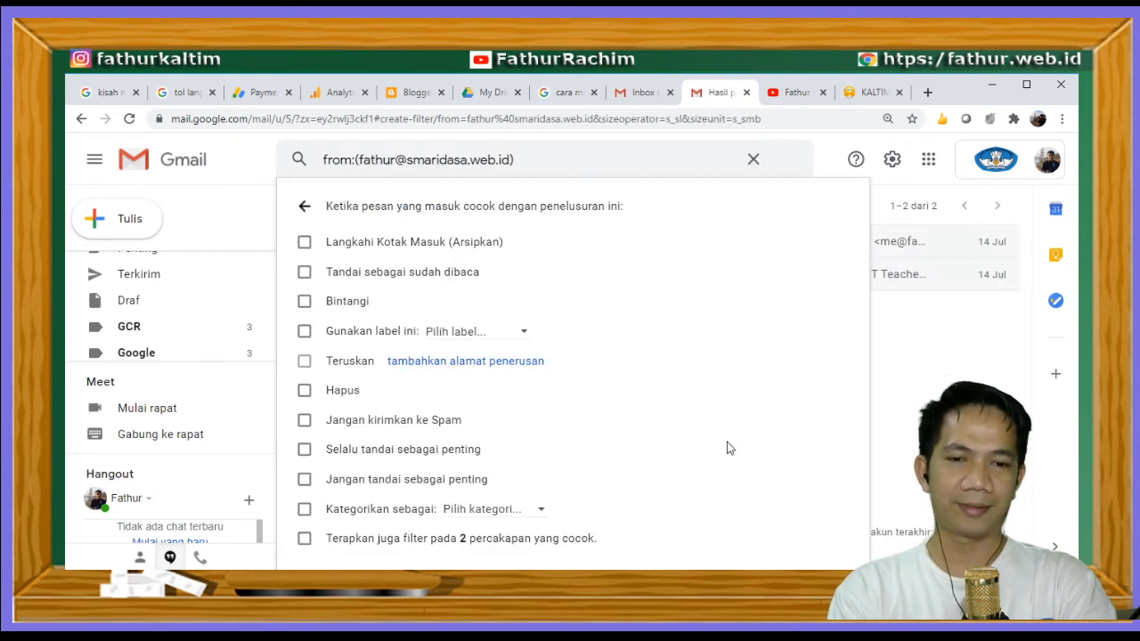
Set the filter to skip Kotak Masuk, mark messages as read and apply the Notif label
click(305, 242)
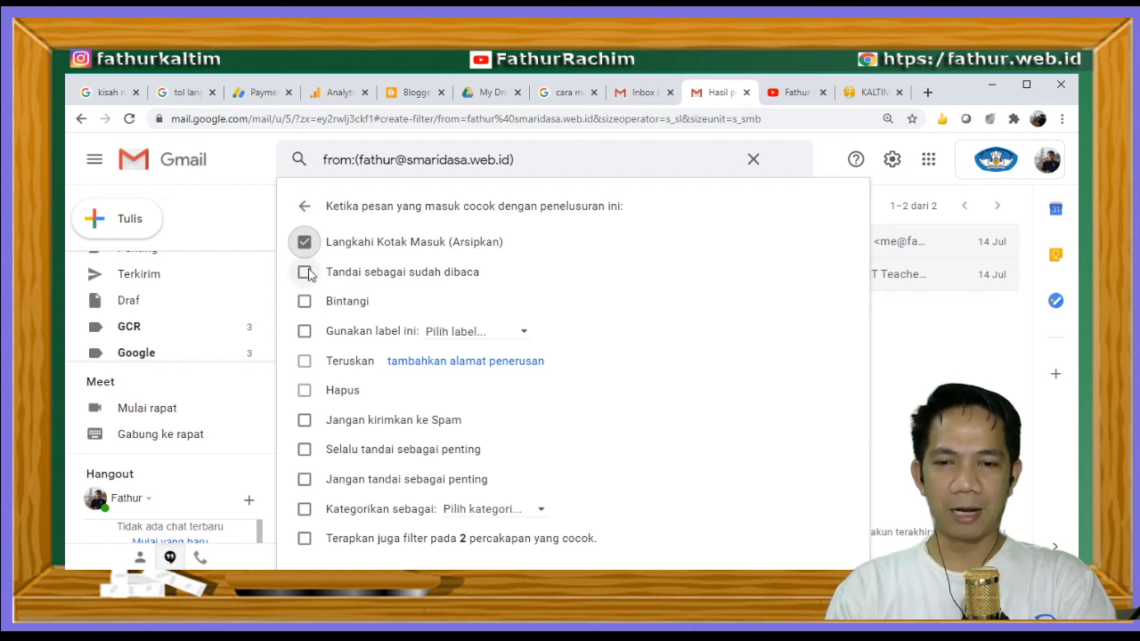
click(305, 272)
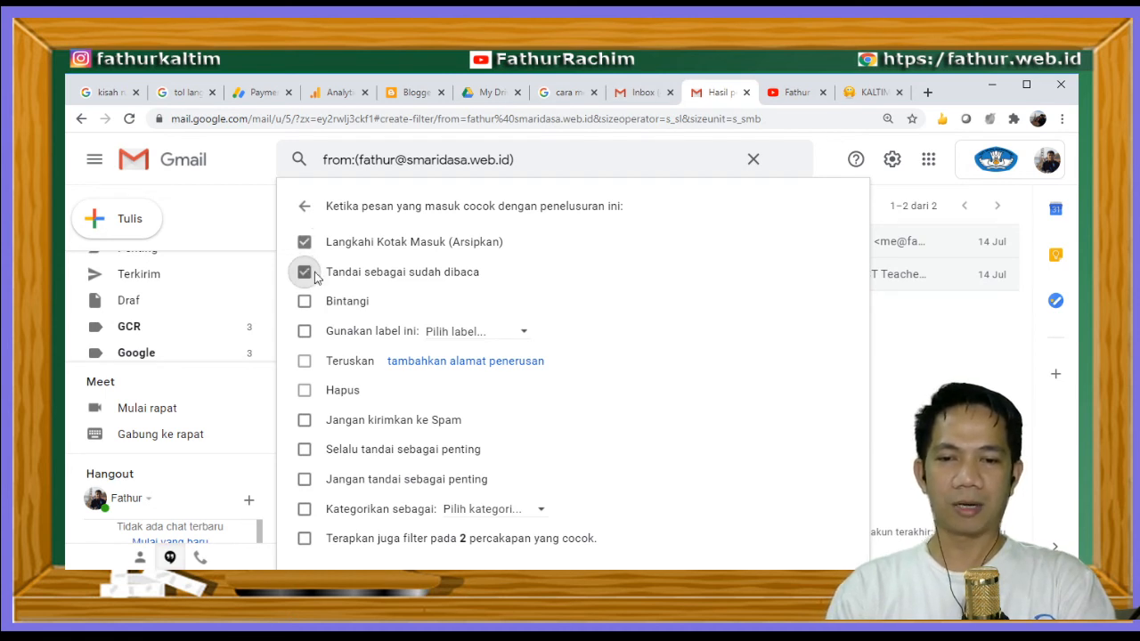
click(454, 331)
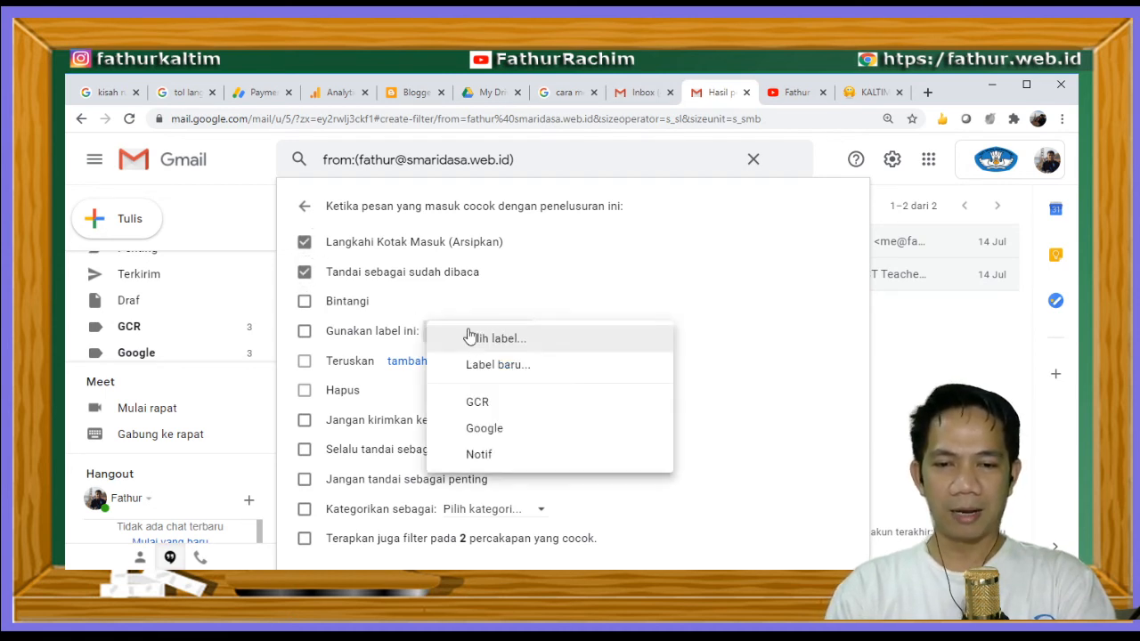
click(482, 455)
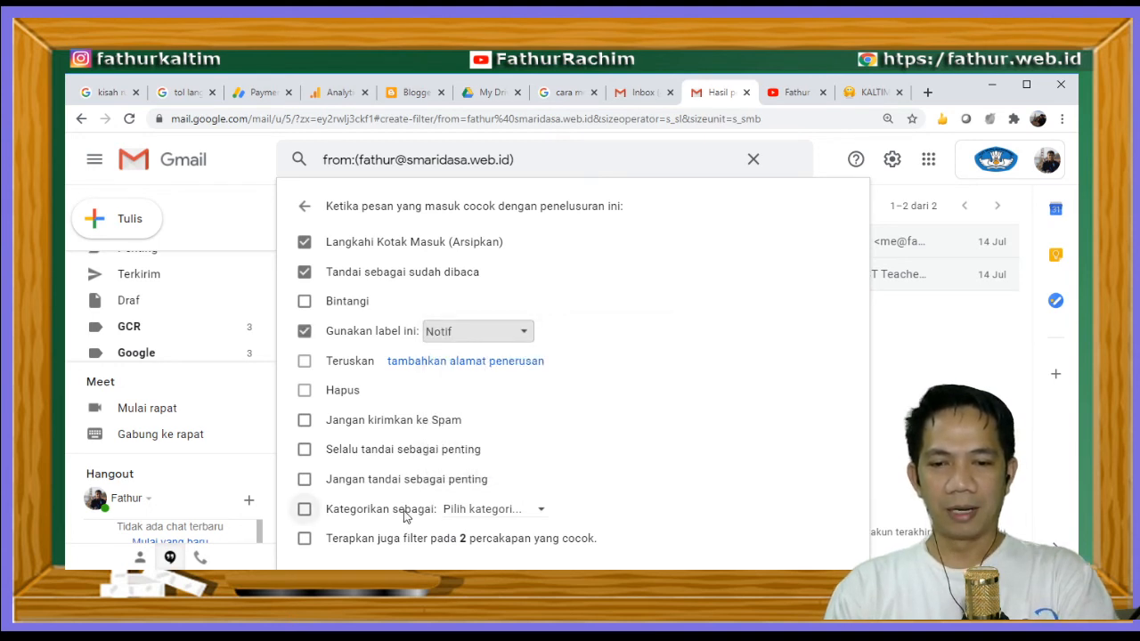
Have the filter never send messages to Spam and categorize them as Forum, and create the filter
click(305, 510)
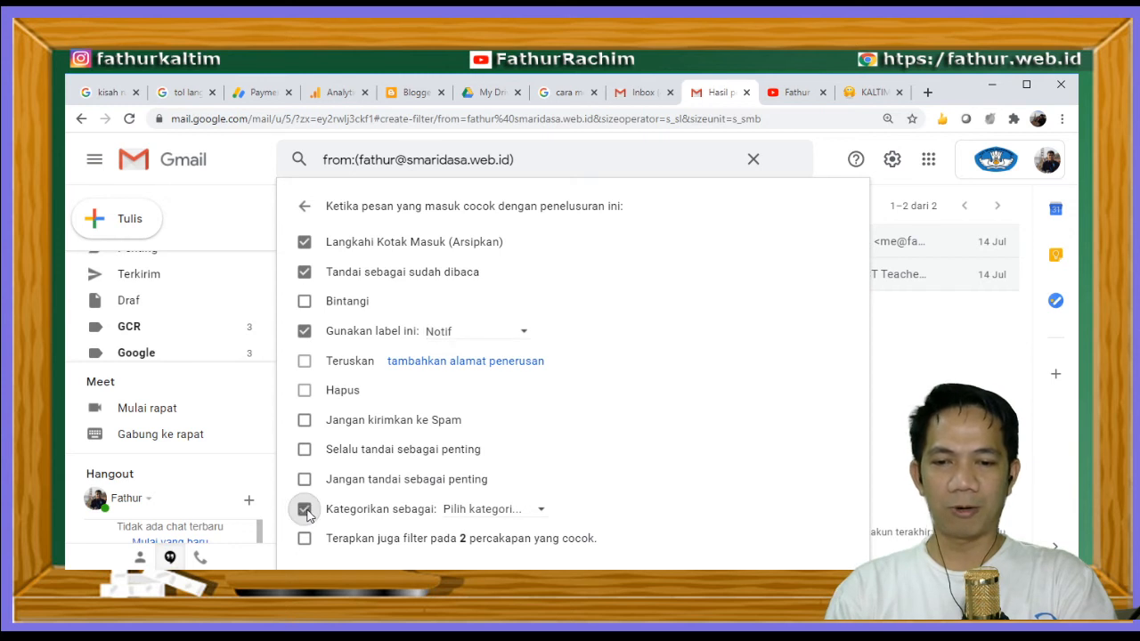
click(307, 421)
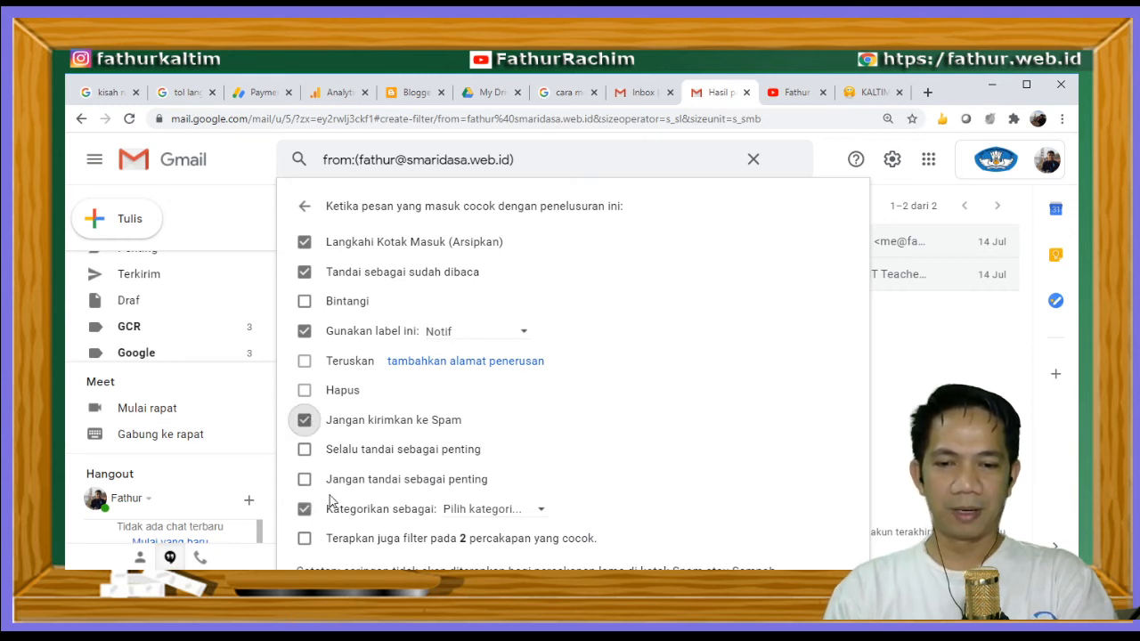
click(523, 515)
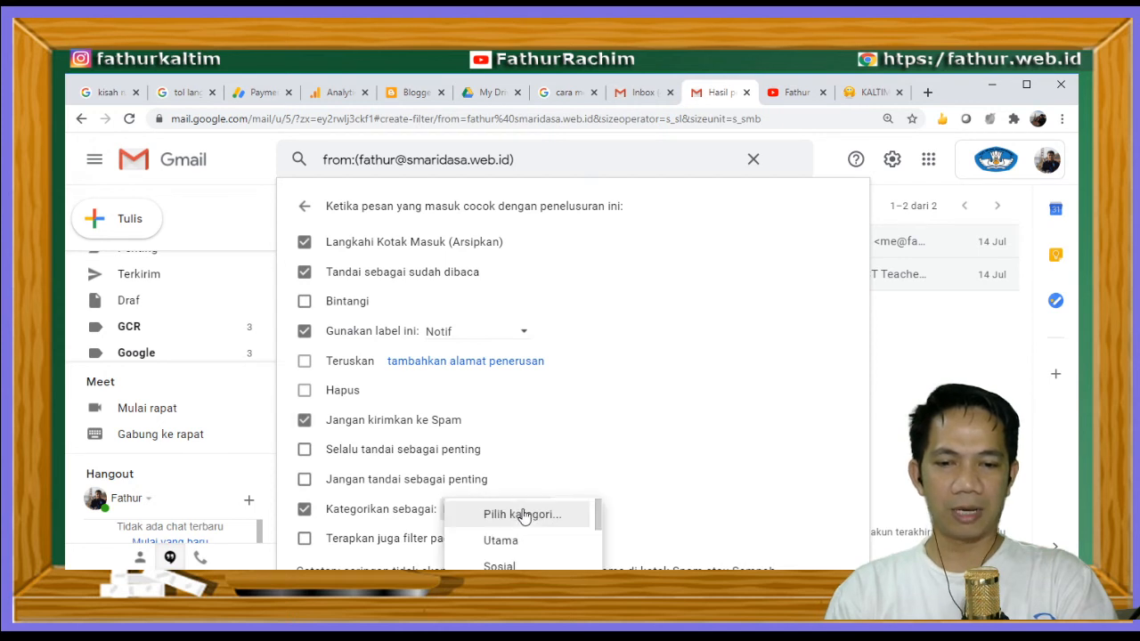
scroll(599, 521, down, 3)
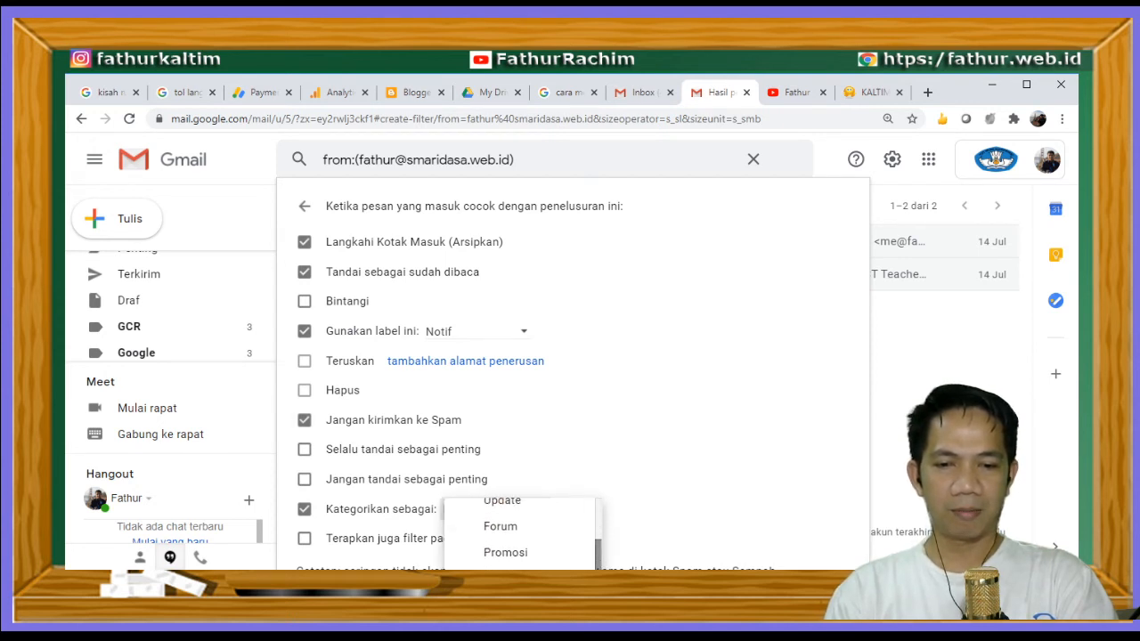
click(524, 529)
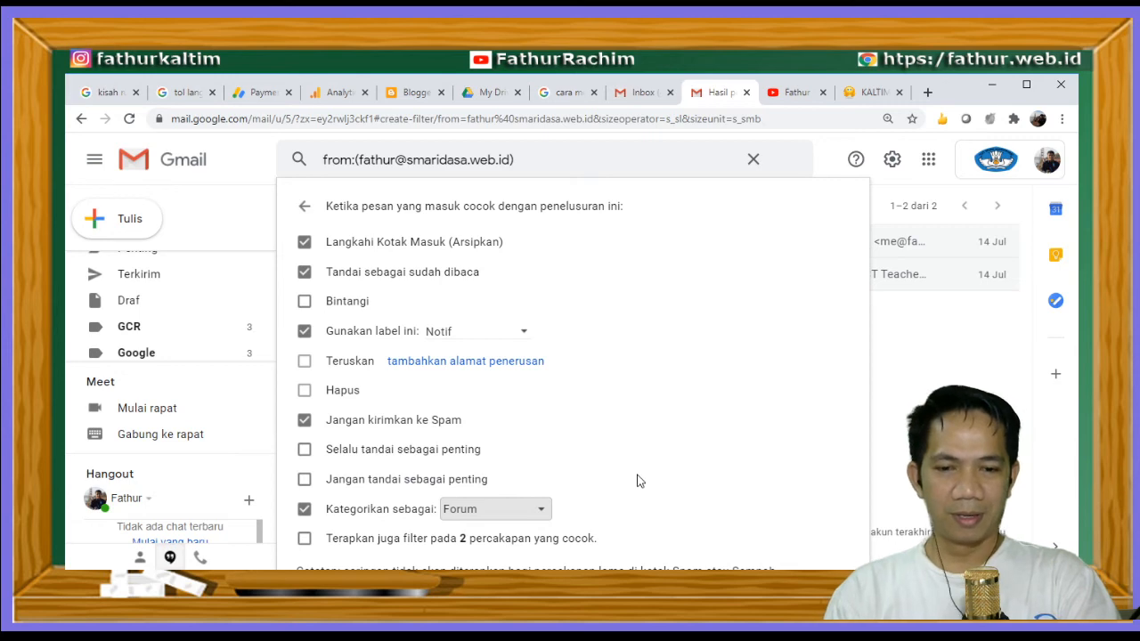
key(Tab)
scroll(709, 484, down, 1)
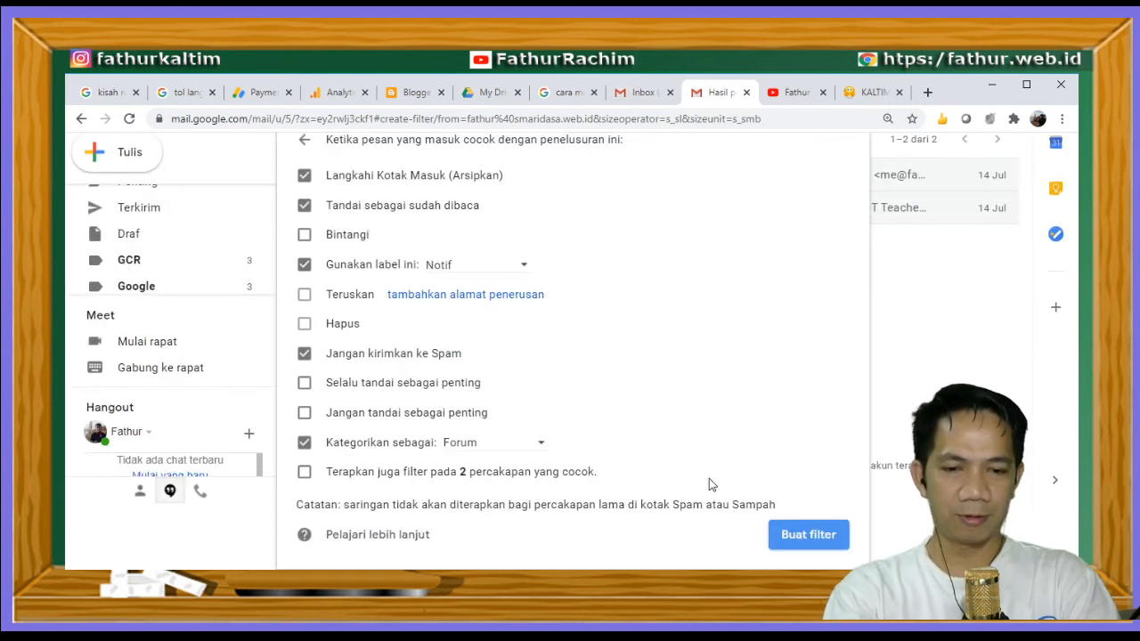
click(801, 535)
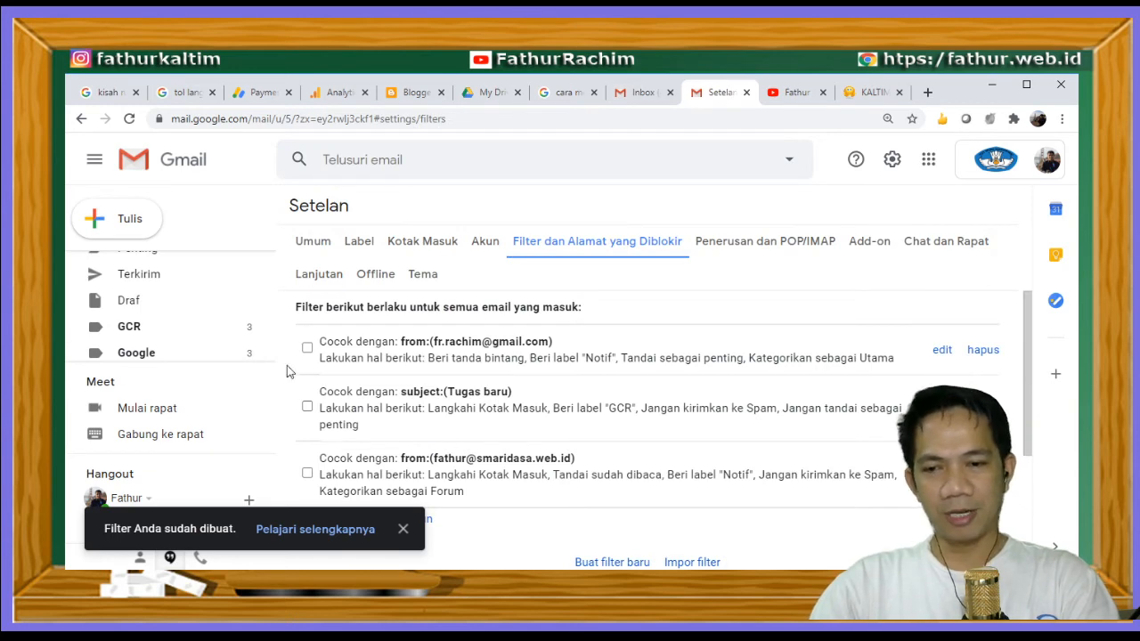
View Kotak Masuk, and from the other Gmail inbox open the mailbox of the school-domain account used as the filter's sender
drag(271, 320, 281, 254)
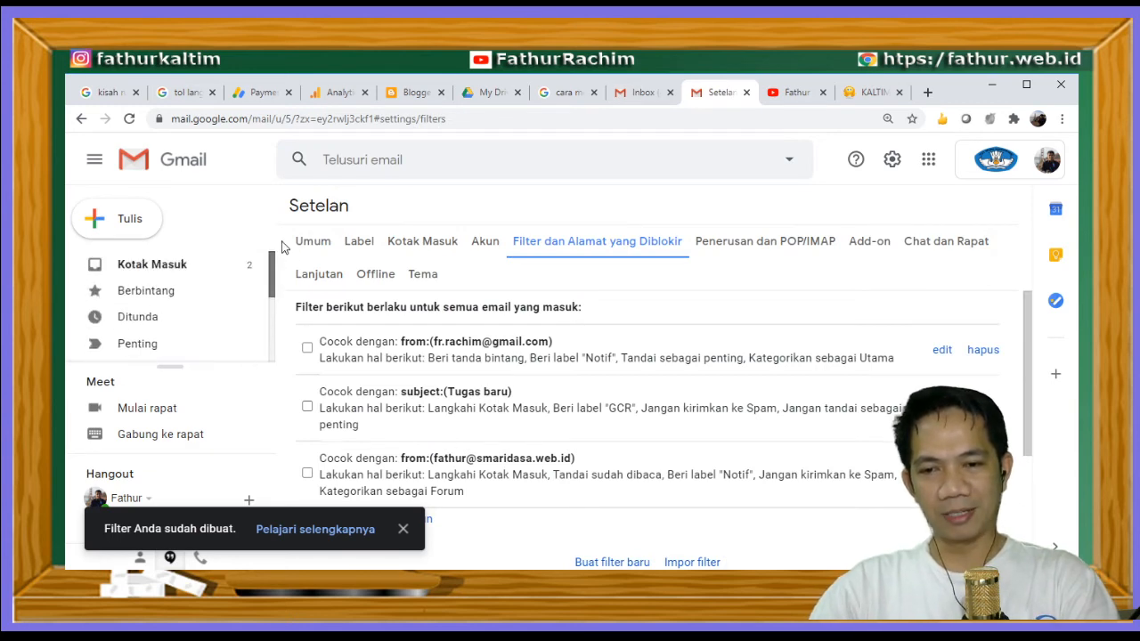
click(176, 273)
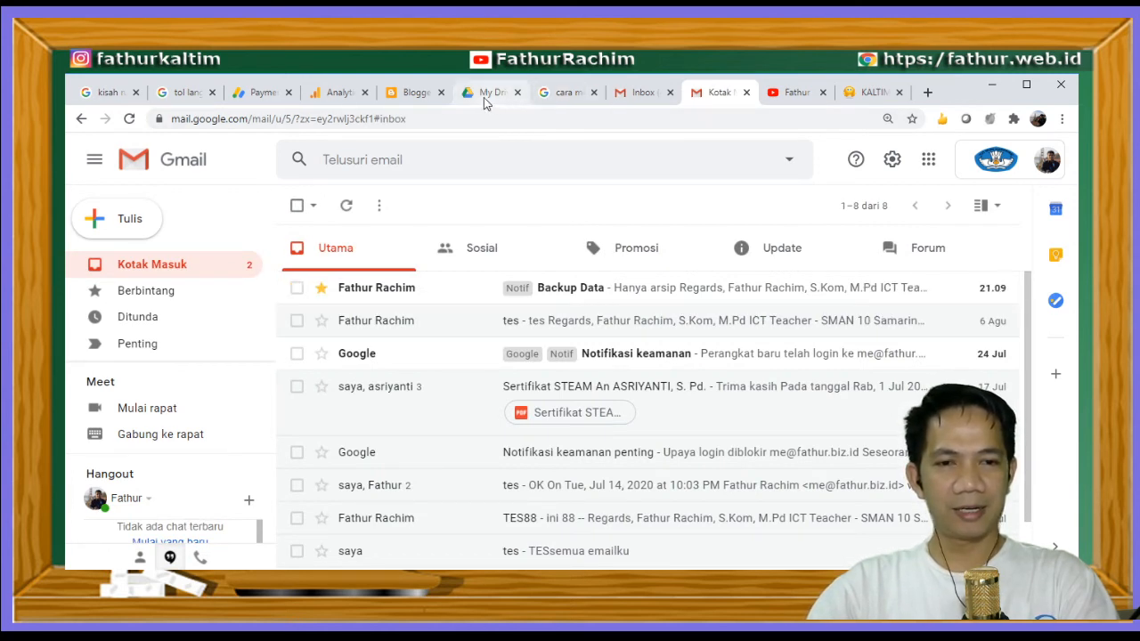
click(641, 91)
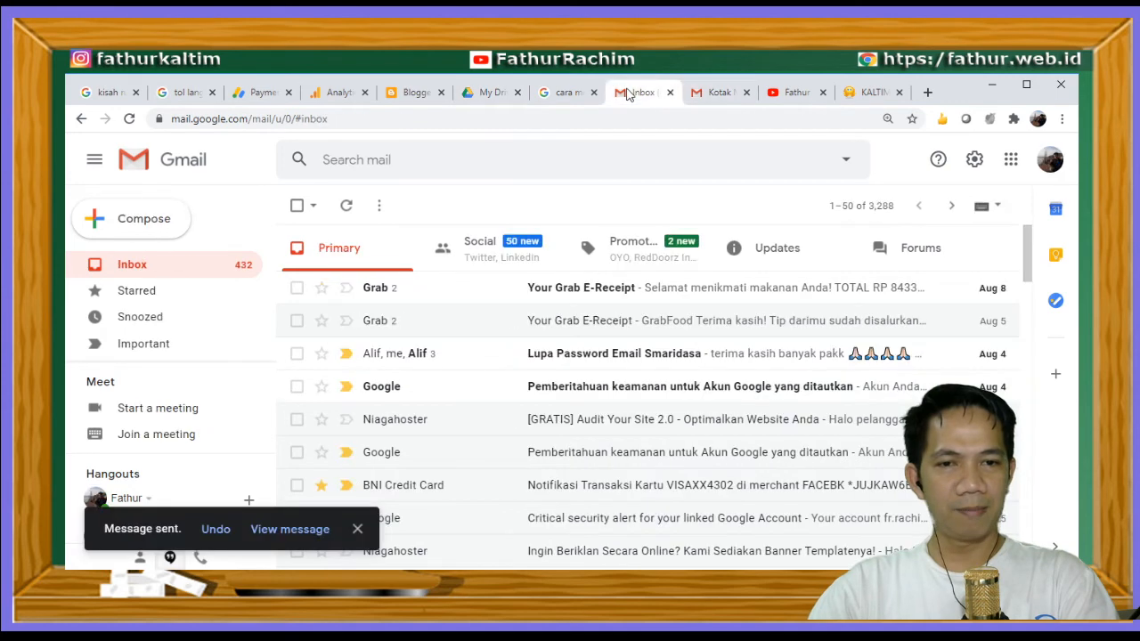
click(1050, 160)
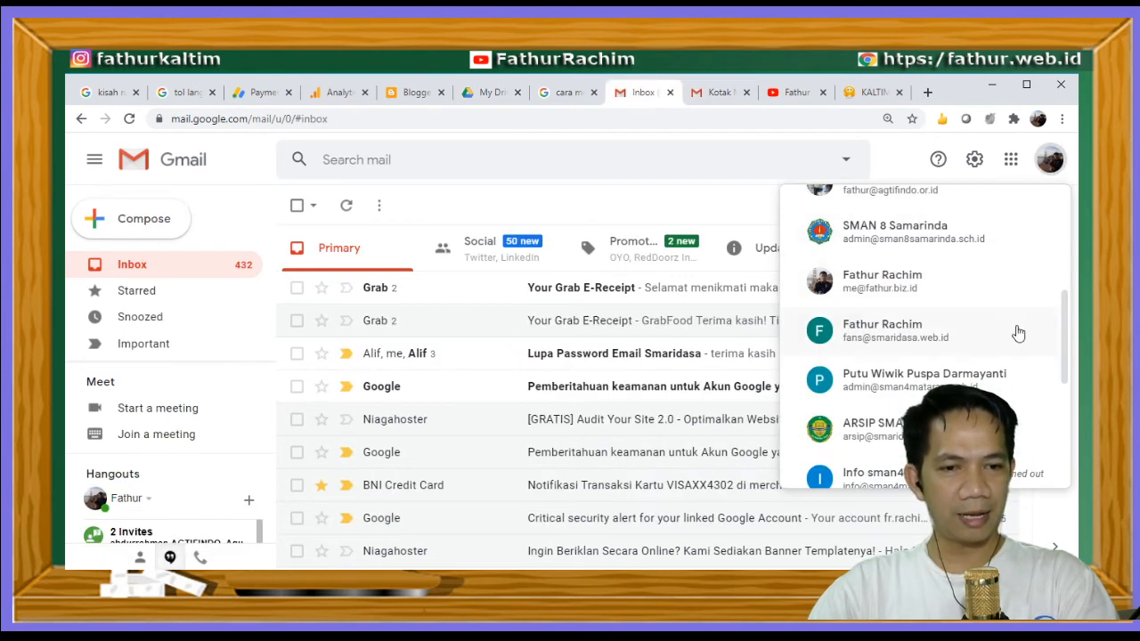
drag(1065, 344, 1071, 264)
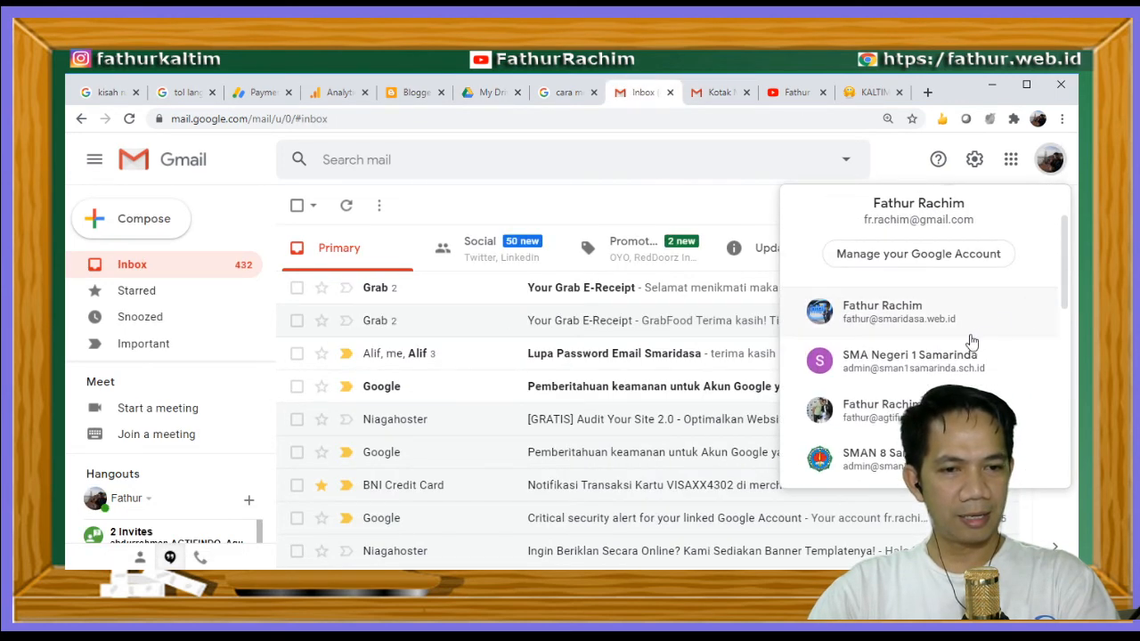
click(933, 332)
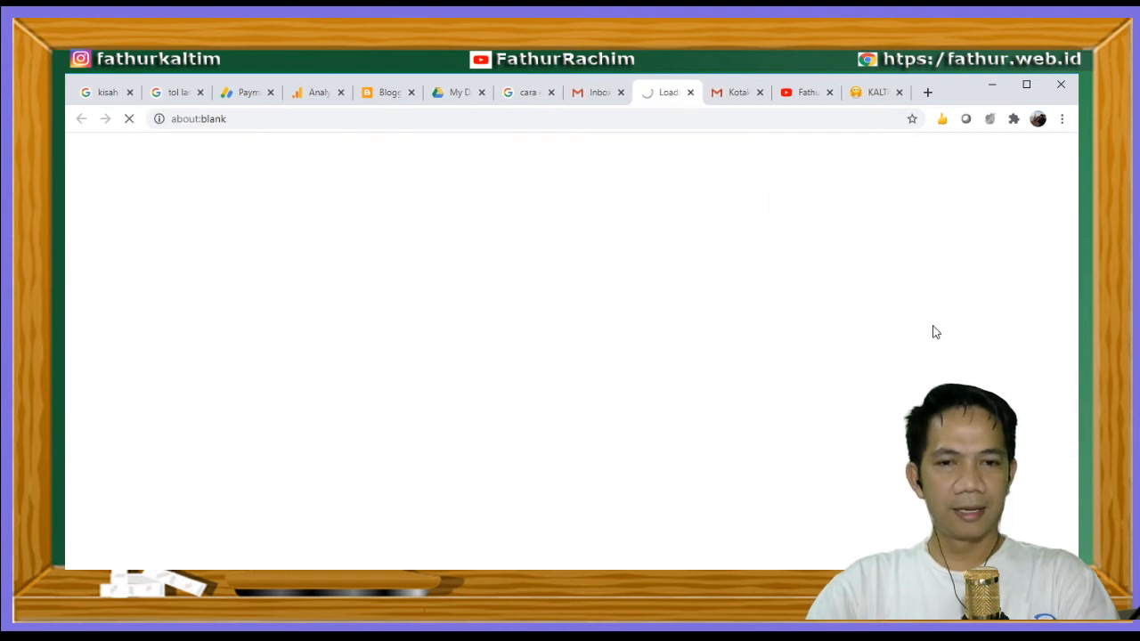
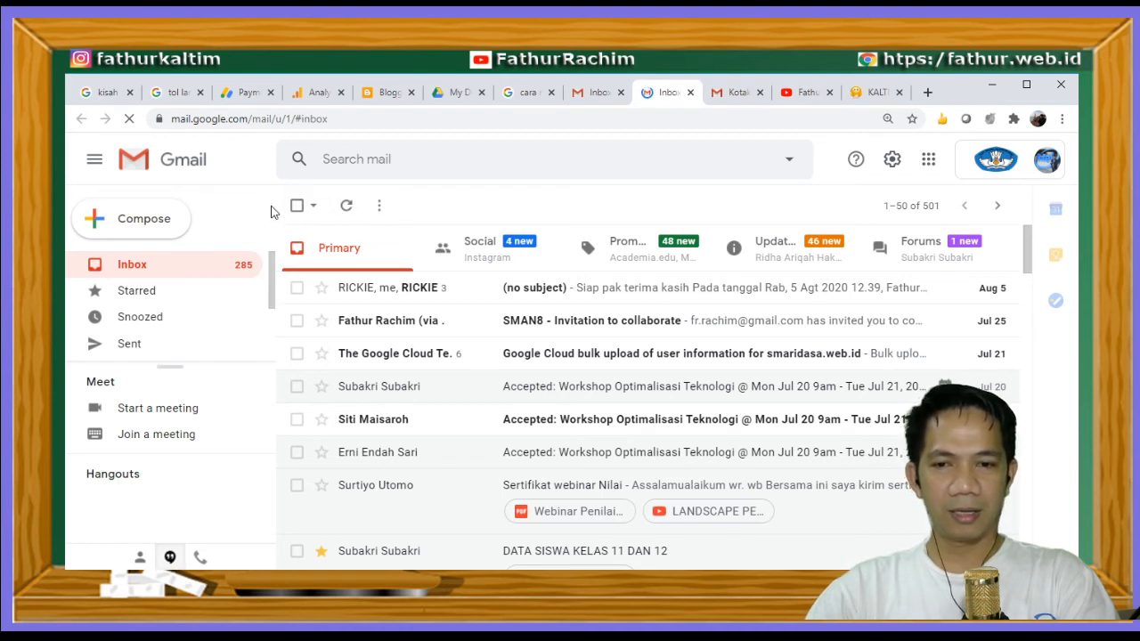
Compose and send a message to the filtered account's e-mail address with the subject "Tes" and the body "ini tes"
click(157, 226)
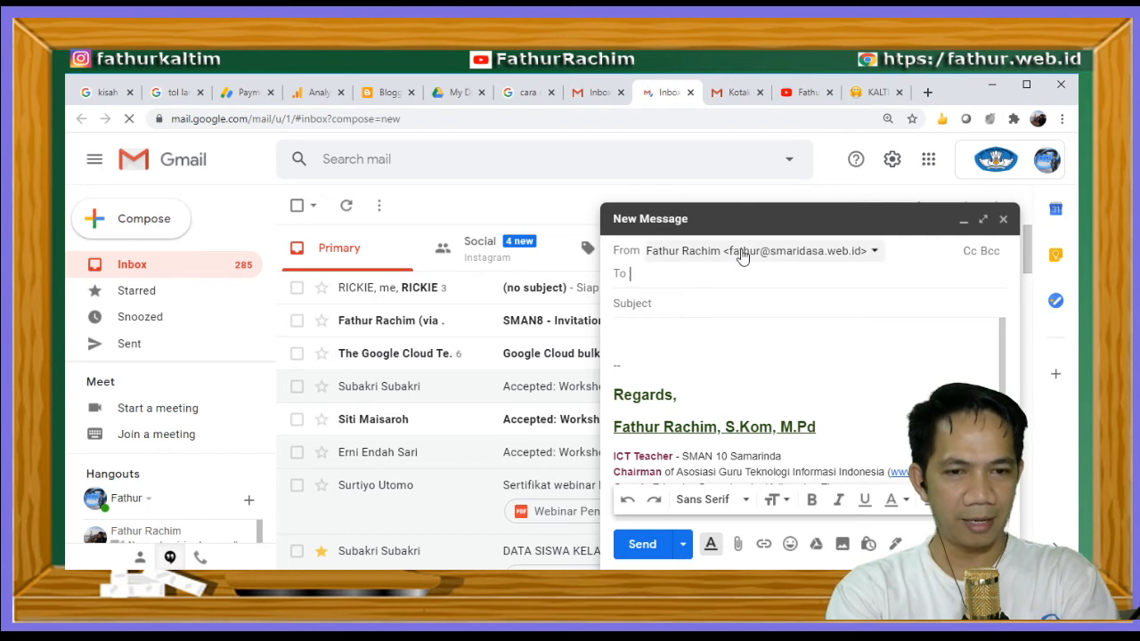
click(661, 278)
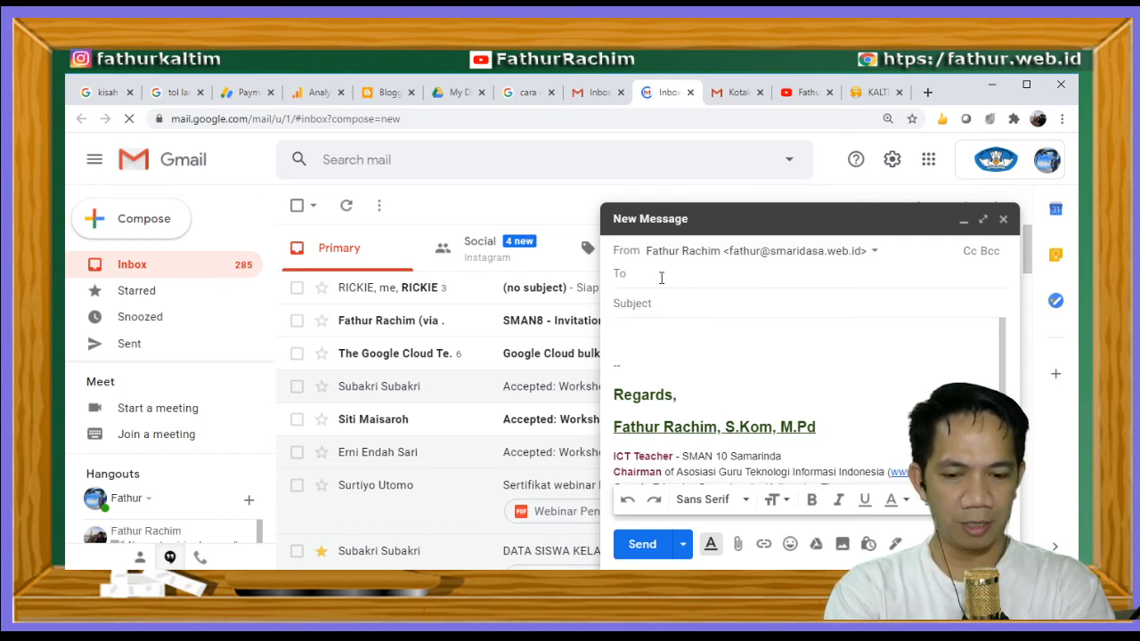
text(me)
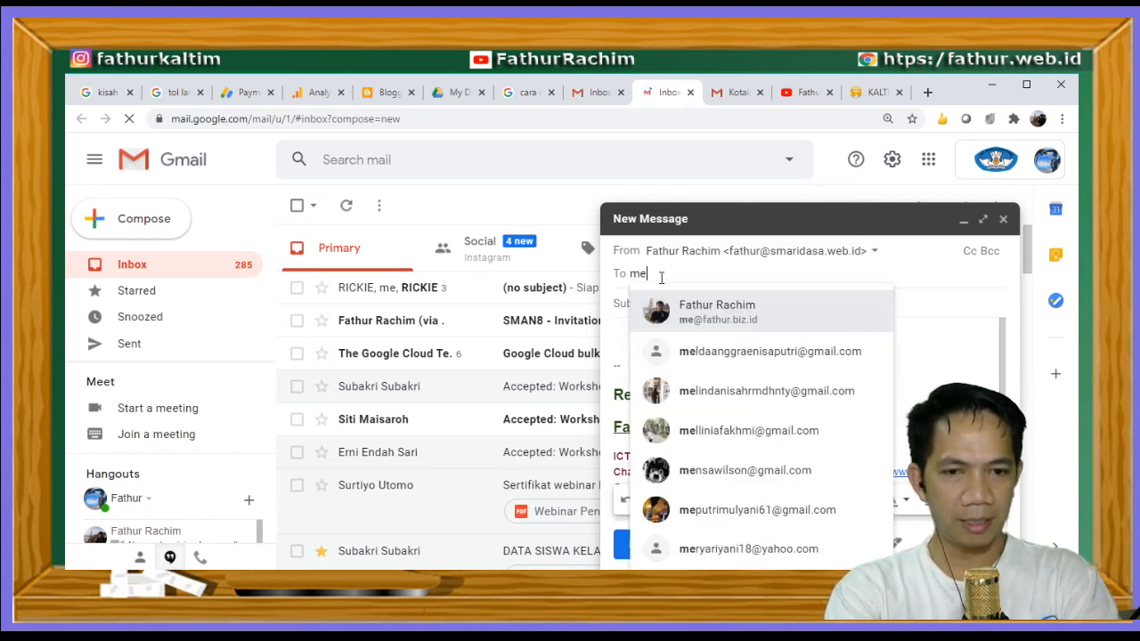
click(706, 318)
click(676, 310)
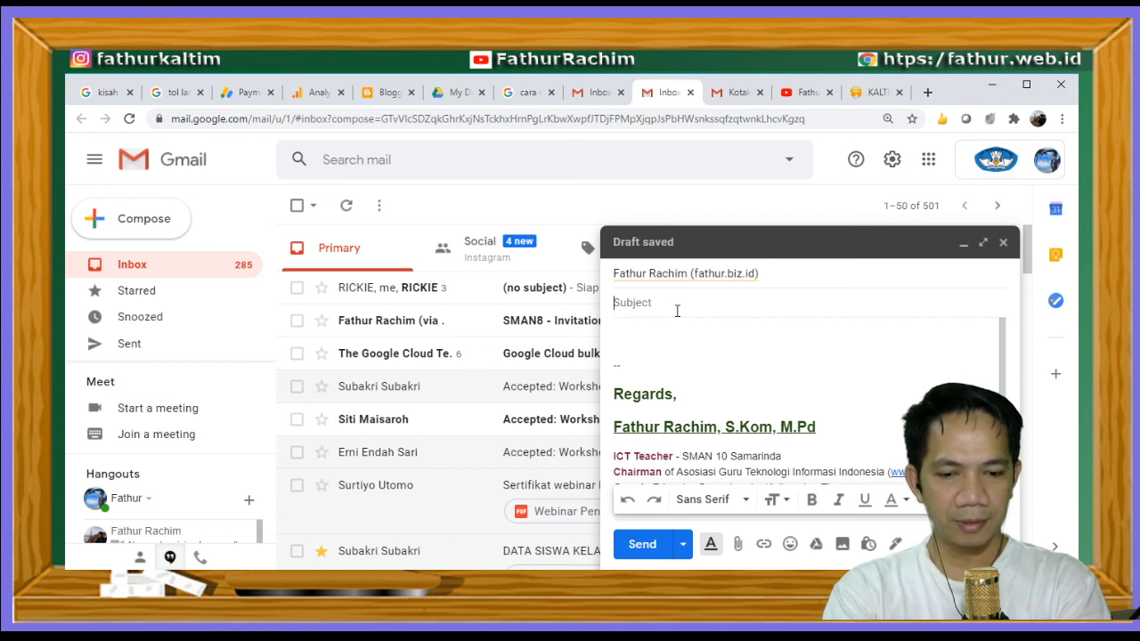
text(Tes)
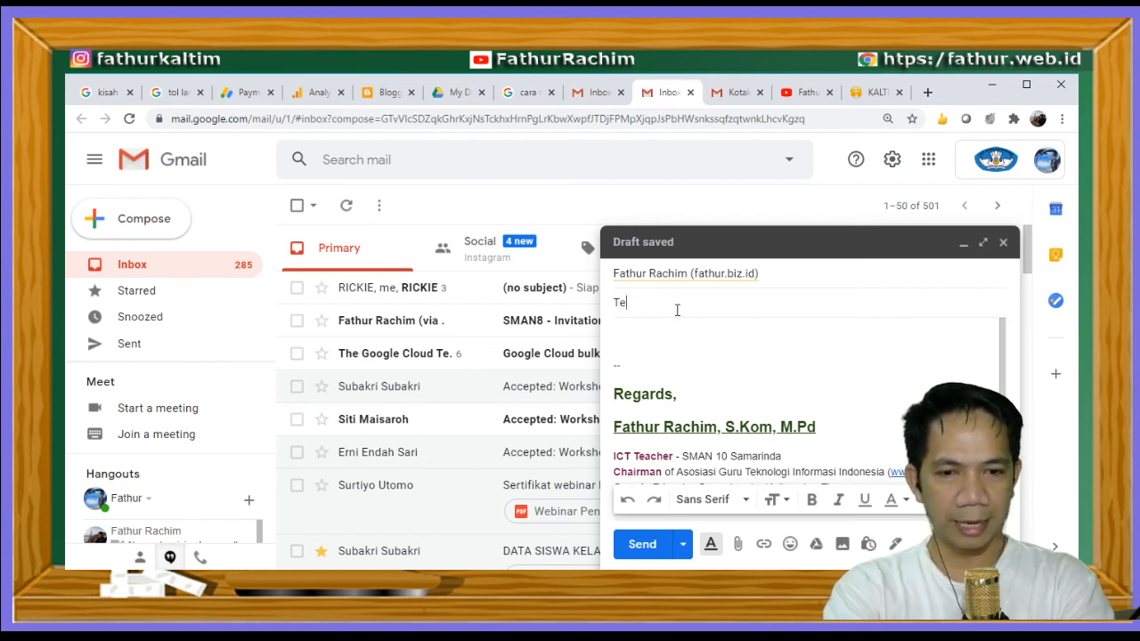
click(641, 327)
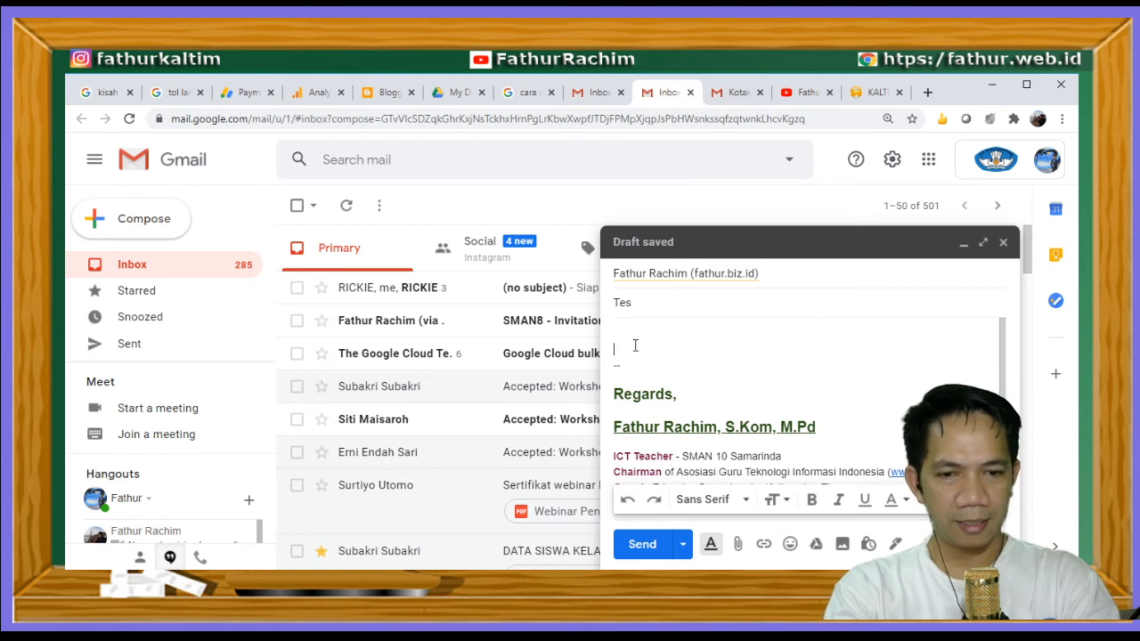
text(ini tes)
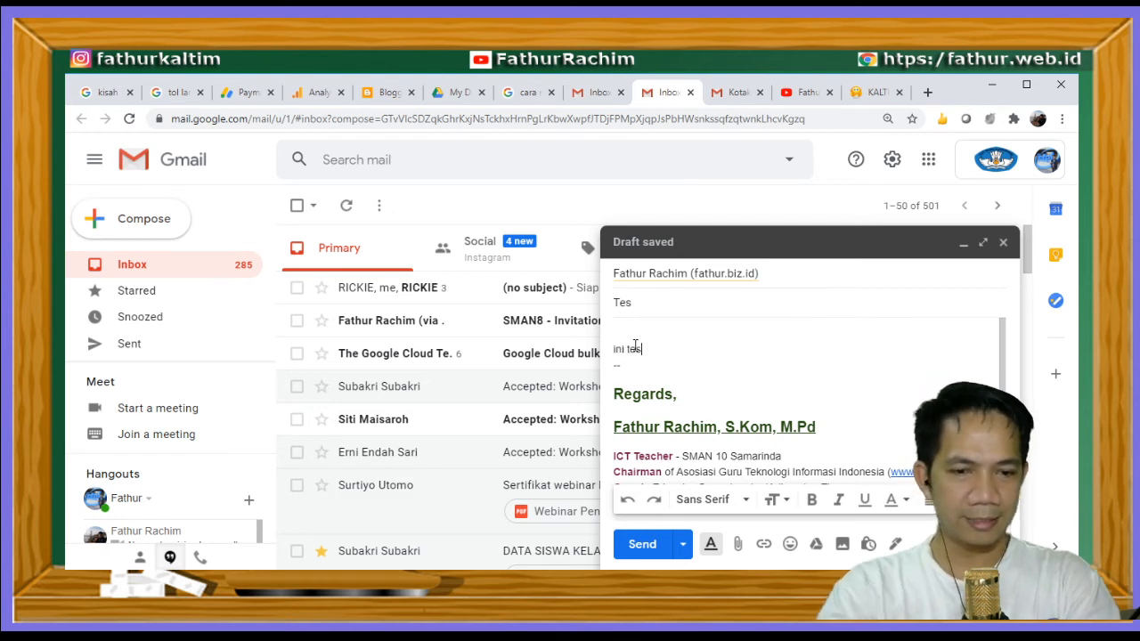
click(642, 544)
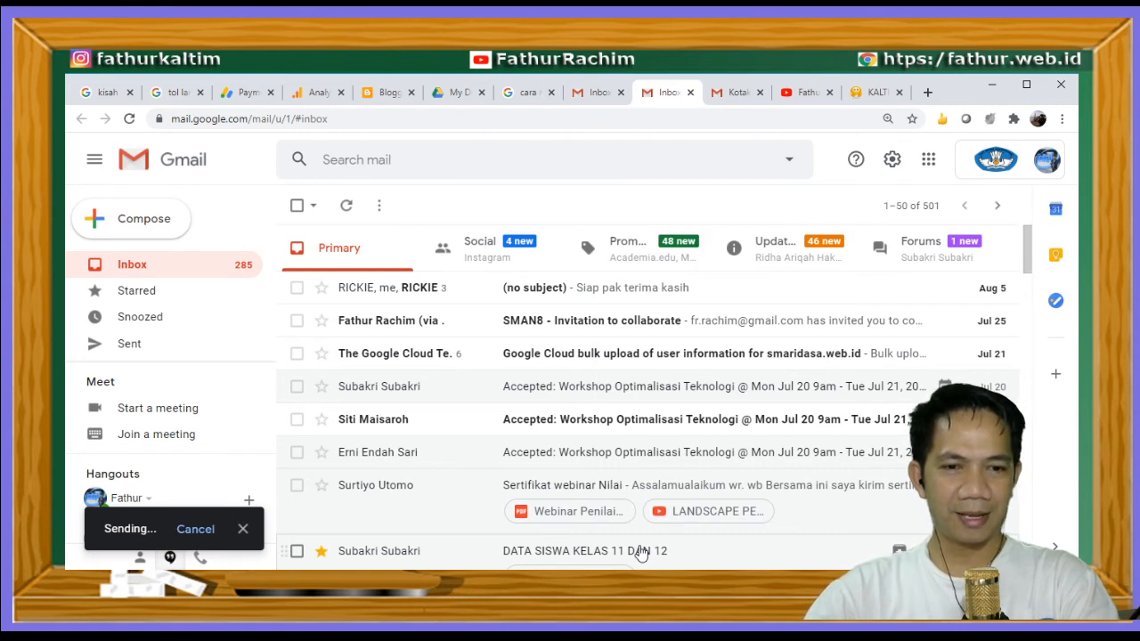
Return to the filtered mailbox and check the Utama and Forum categories for the test message, reloading the page
click(733, 96)
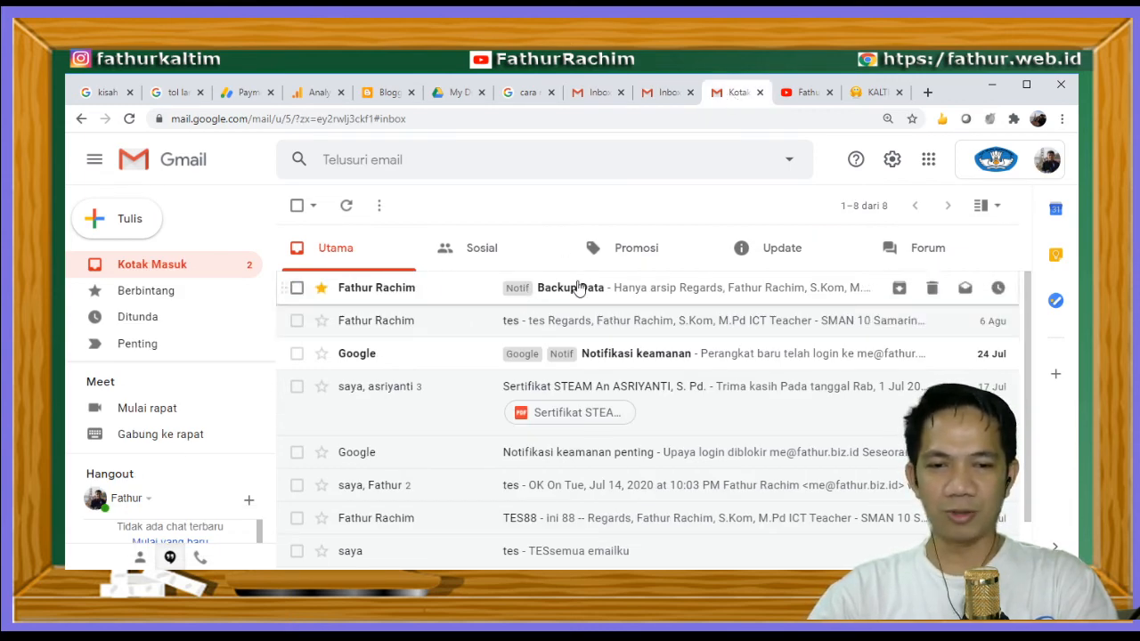
click(908, 261)
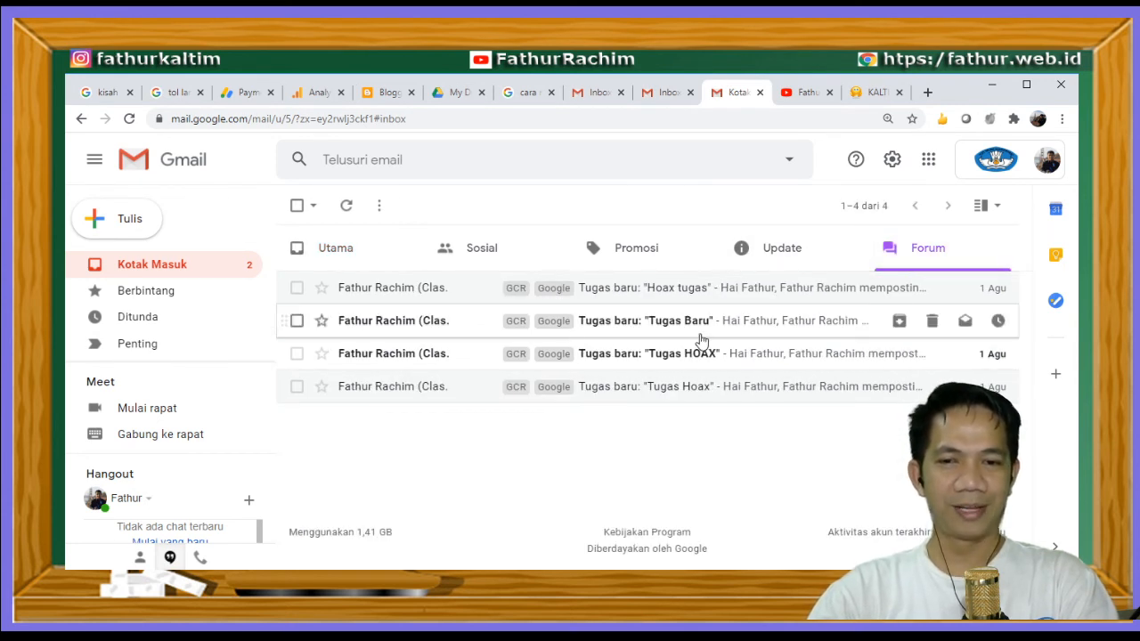
click(341, 260)
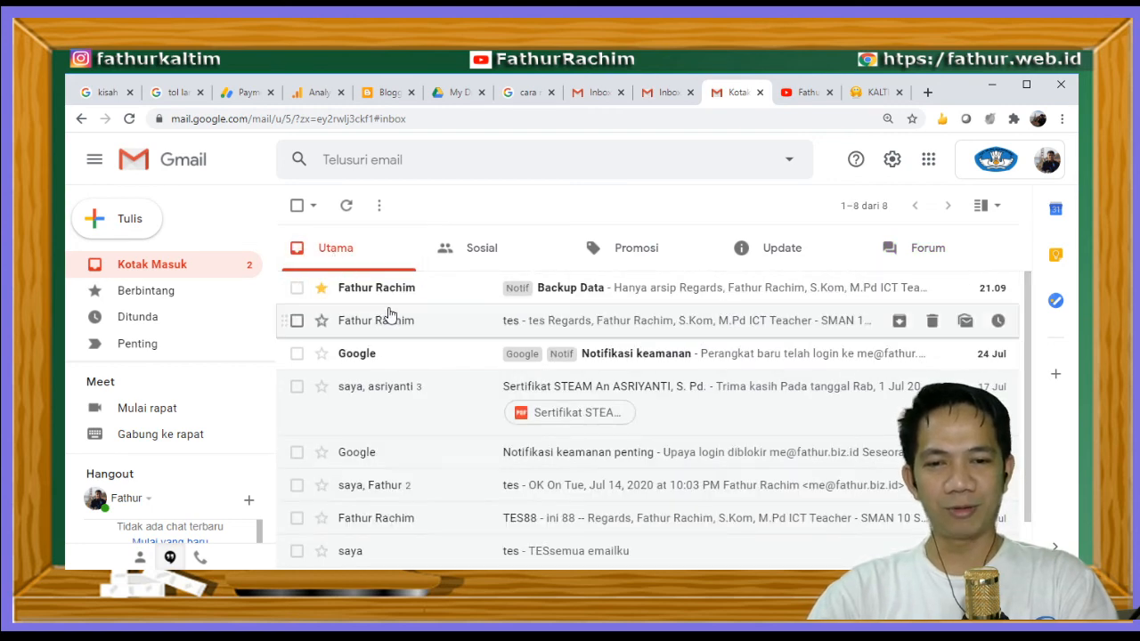
click(913, 257)
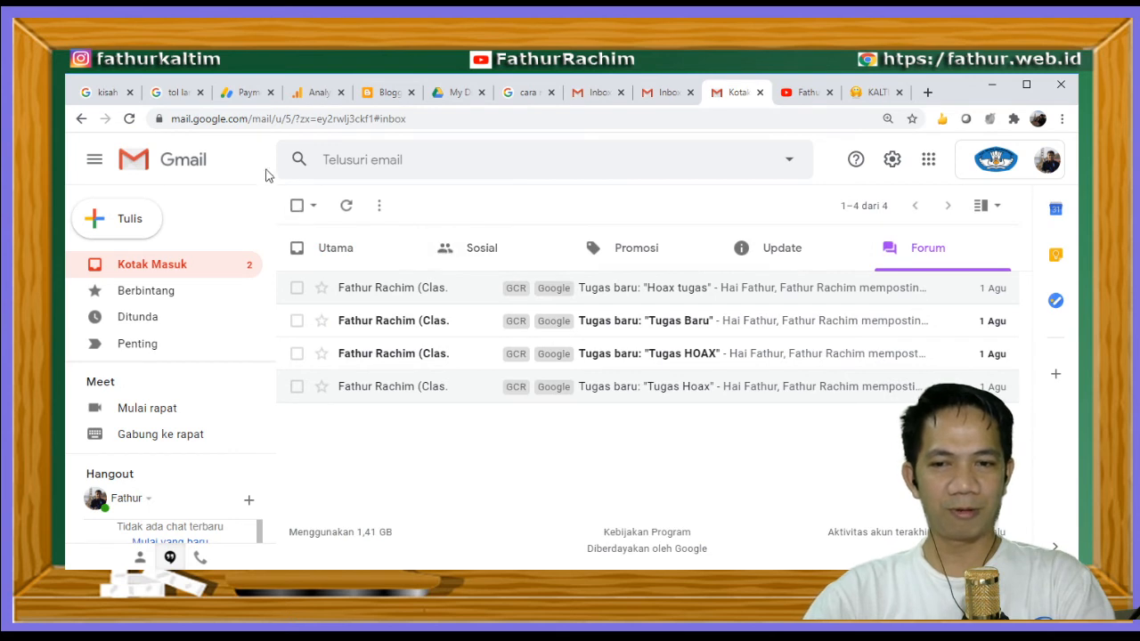
click(130, 120)
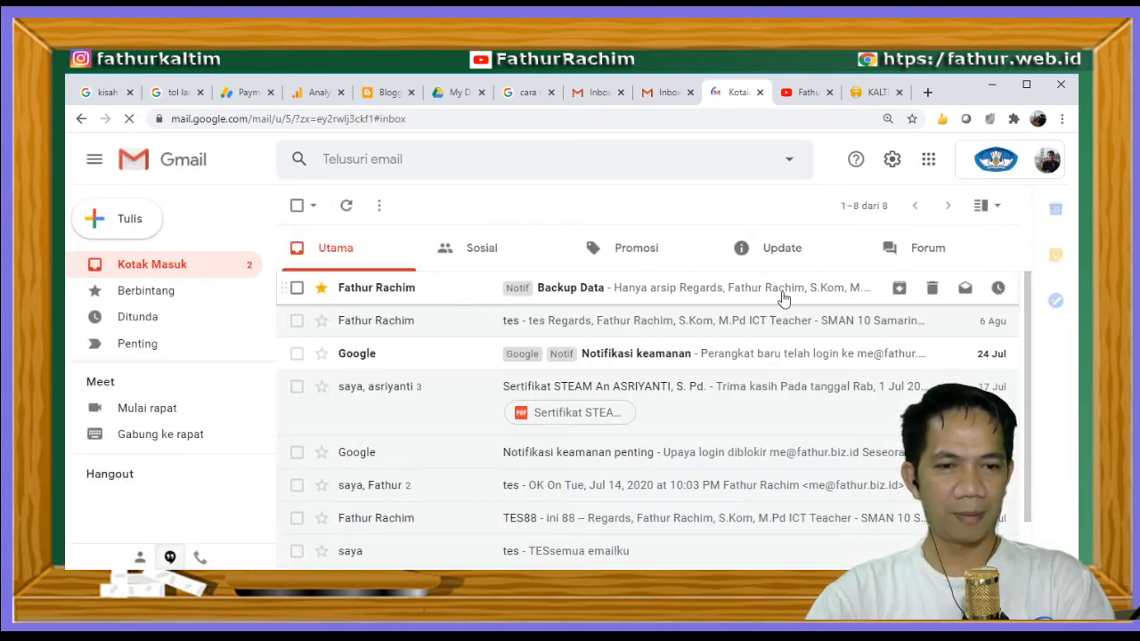
click(918, 253)
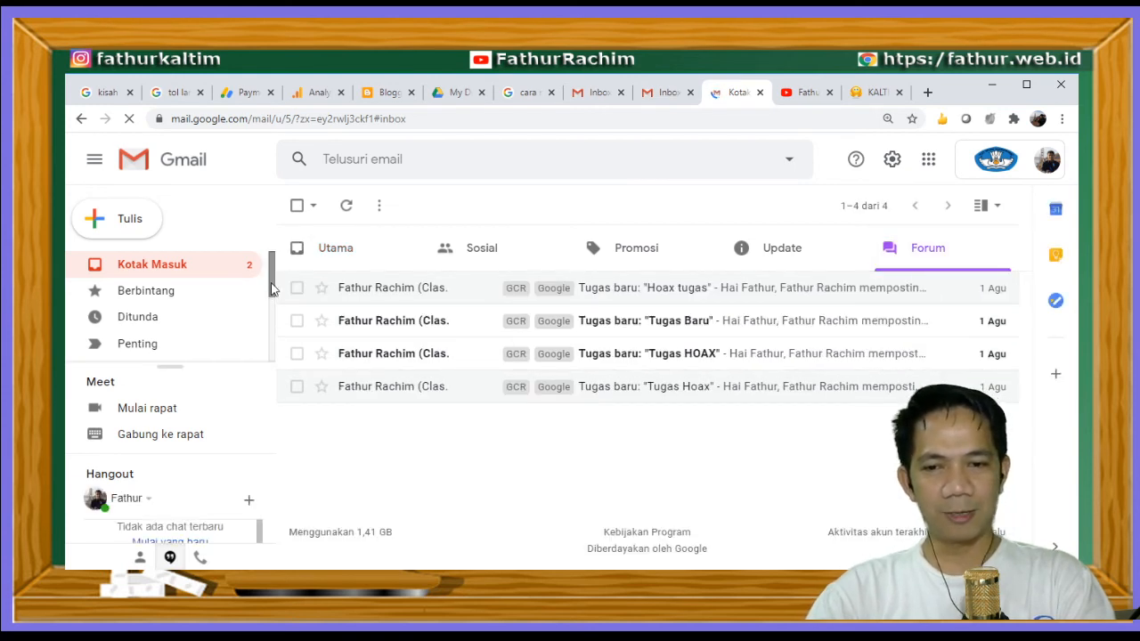
List the messages under the Notif label and open the "Backup Data" message
drag(269, 294, 262, 356)
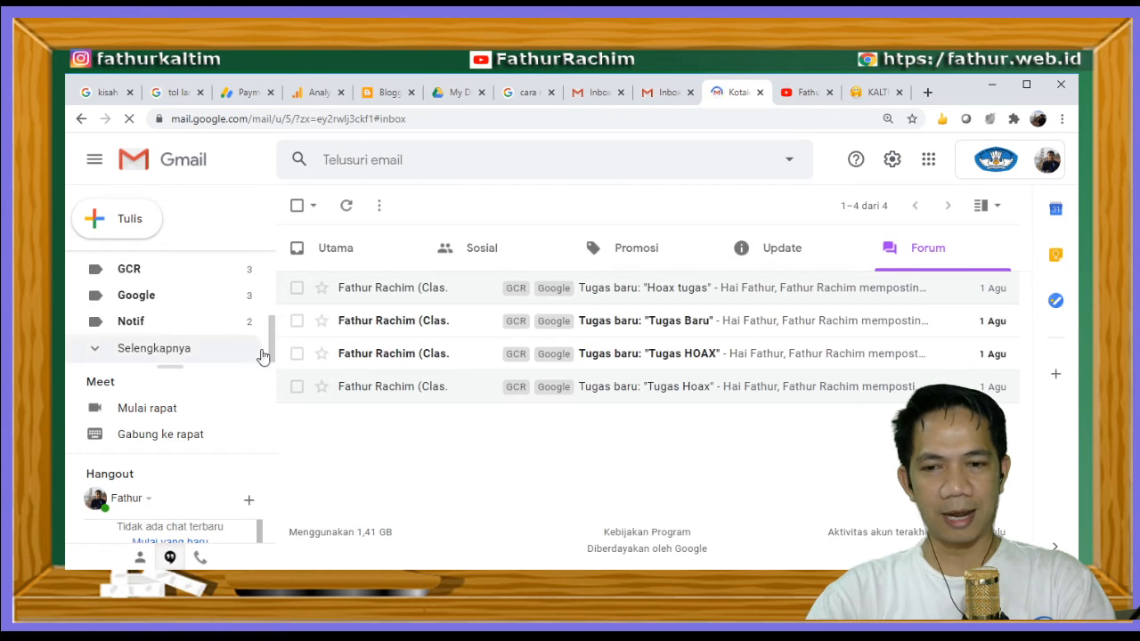
click(189, 330)
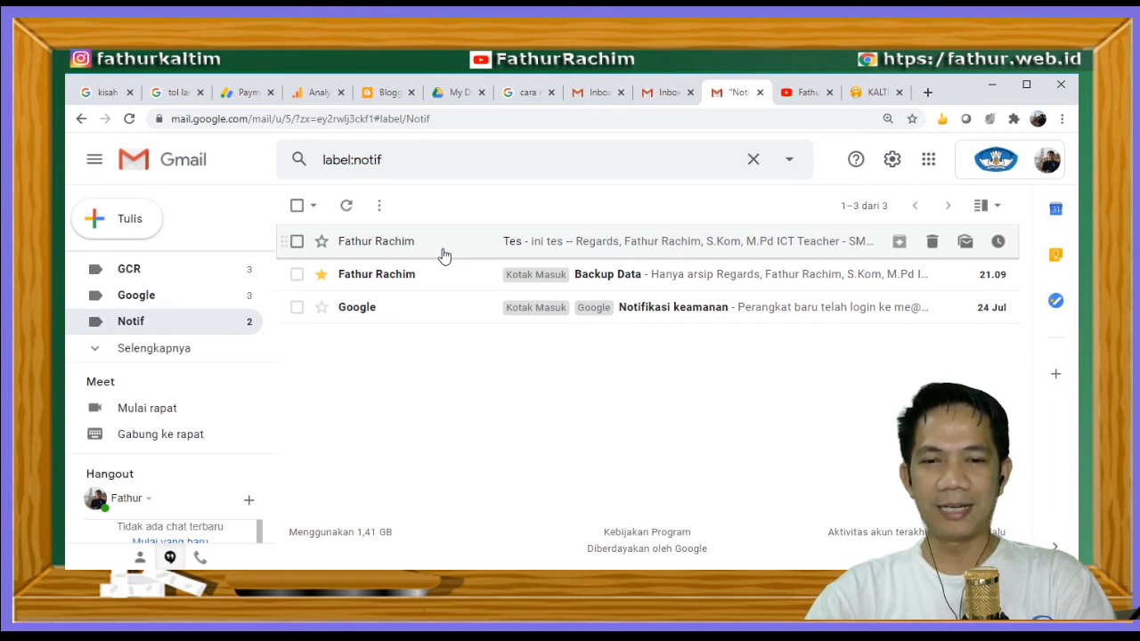
click(606, 281)
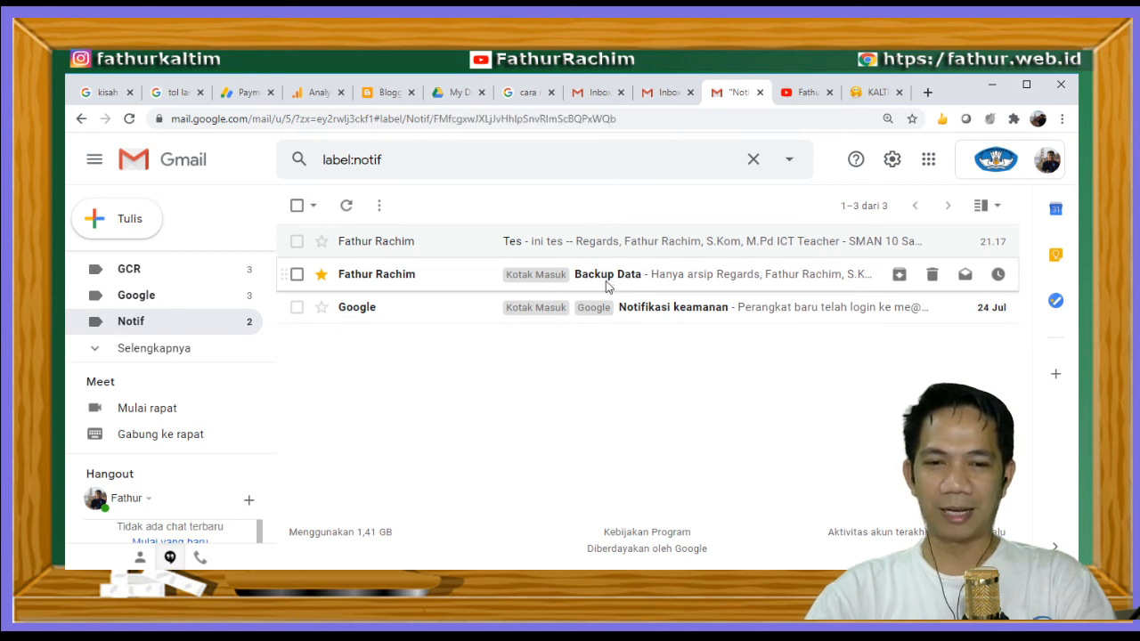
Return from the open message to Kotak Masuk and check the Utama, Update and Forum categories for the test message, reloading the page
click(79, 118)
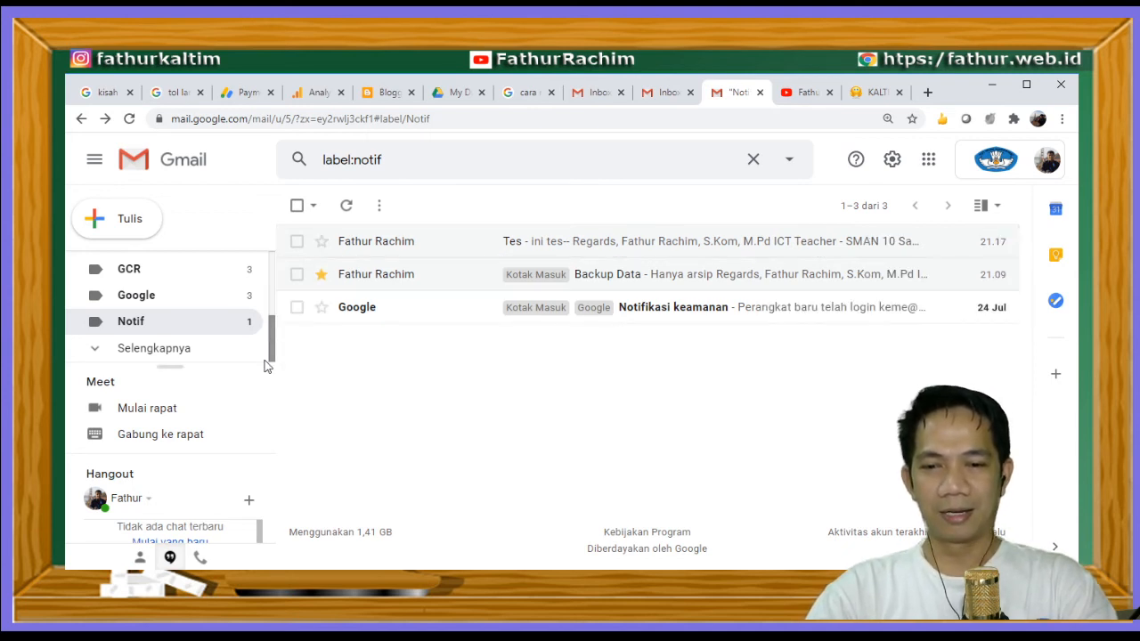
drag(271, 352, 278, 257)
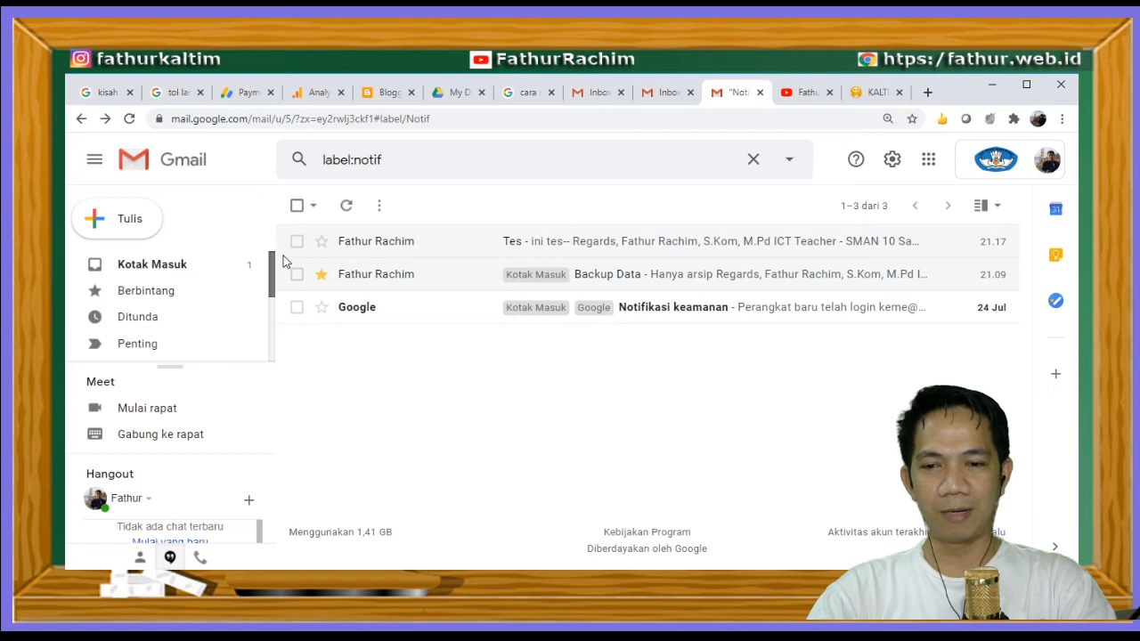
click(210, 270)
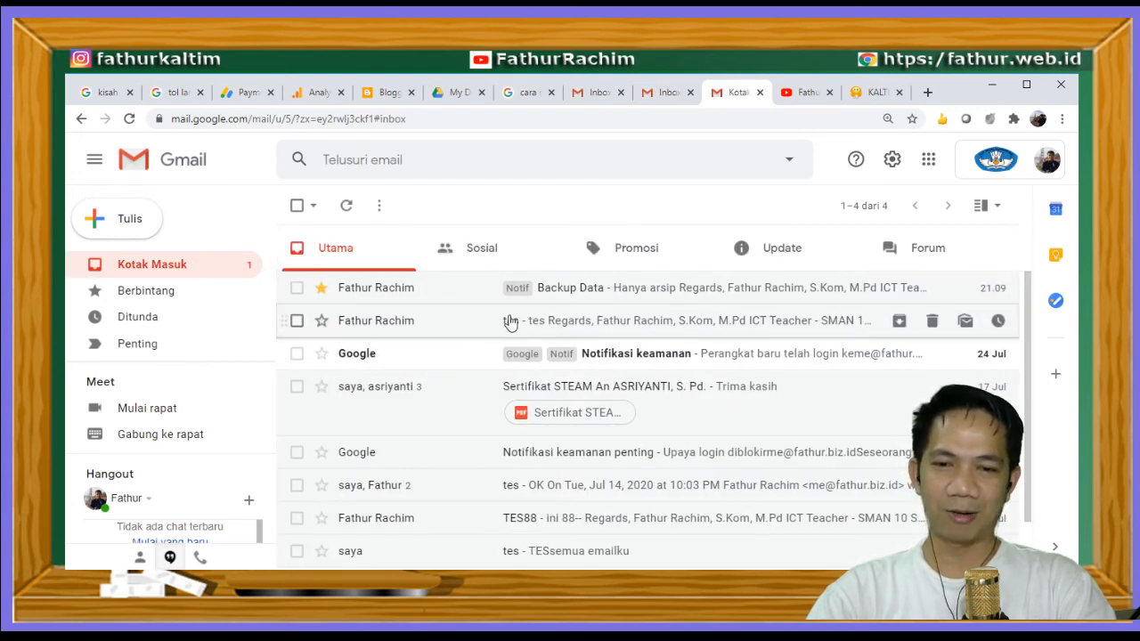
click(913, 259)
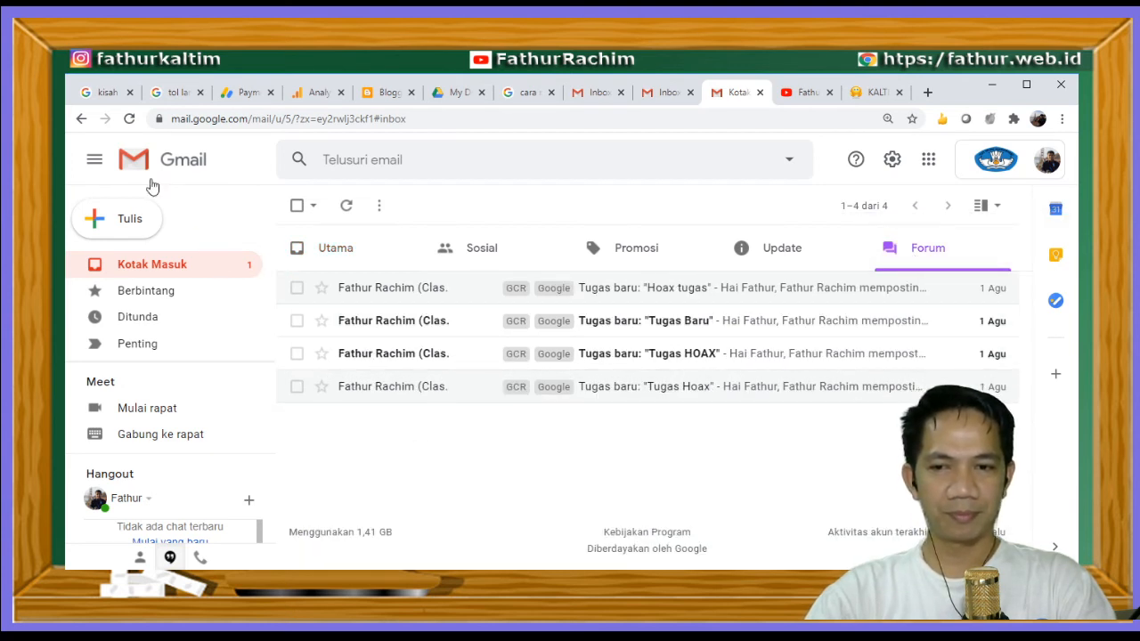
click(130, 119)
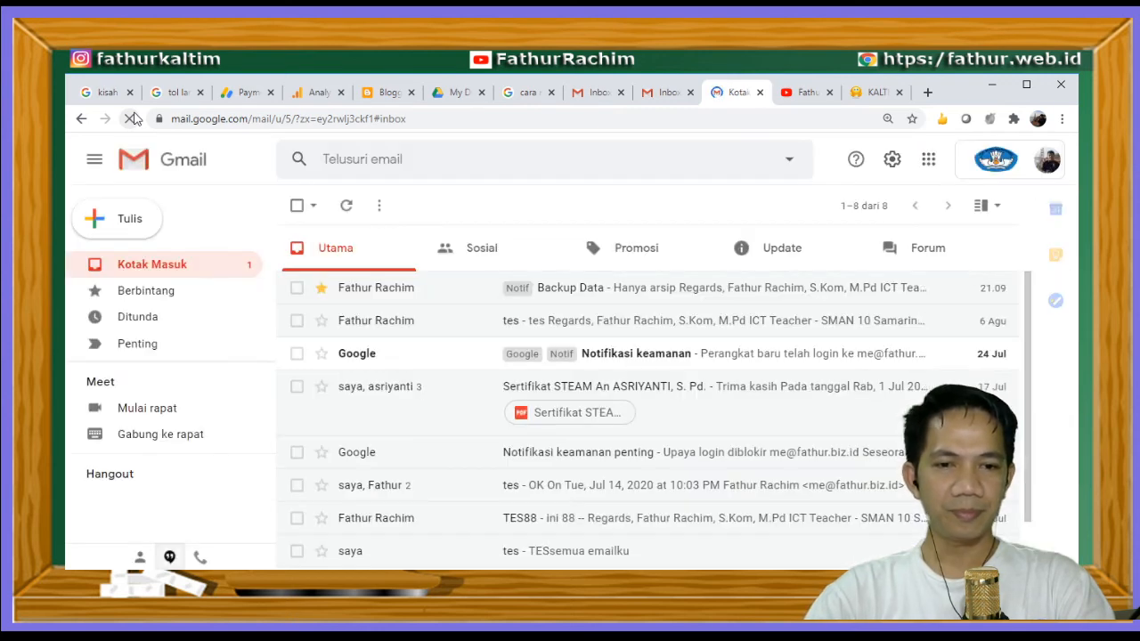
click(893, 268)
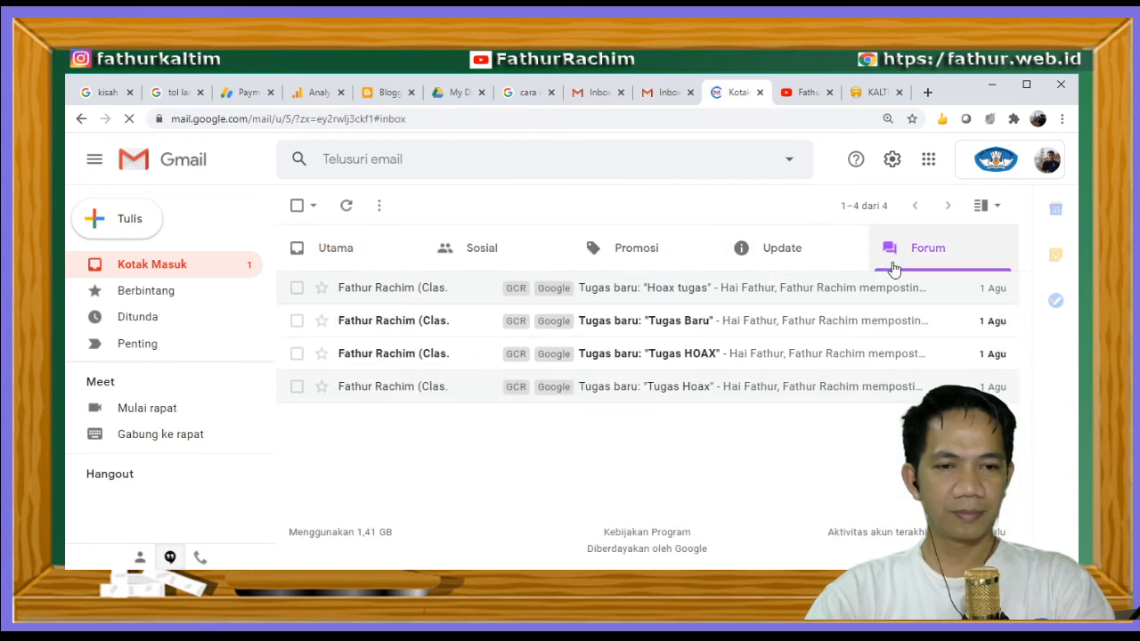
click(793, 258)
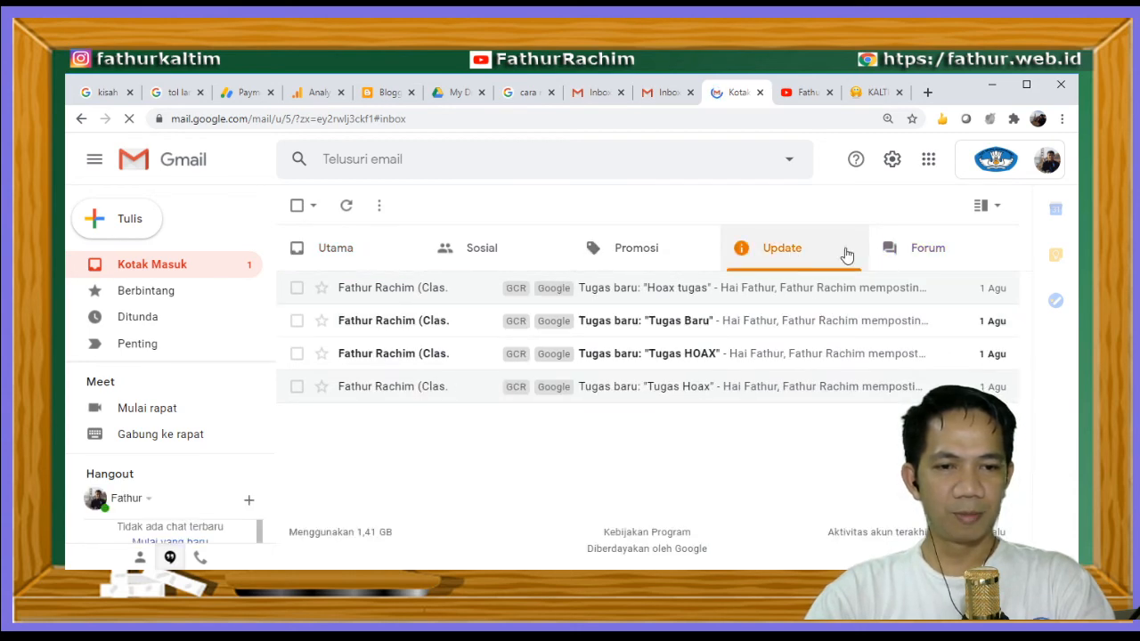
click(918, 255)
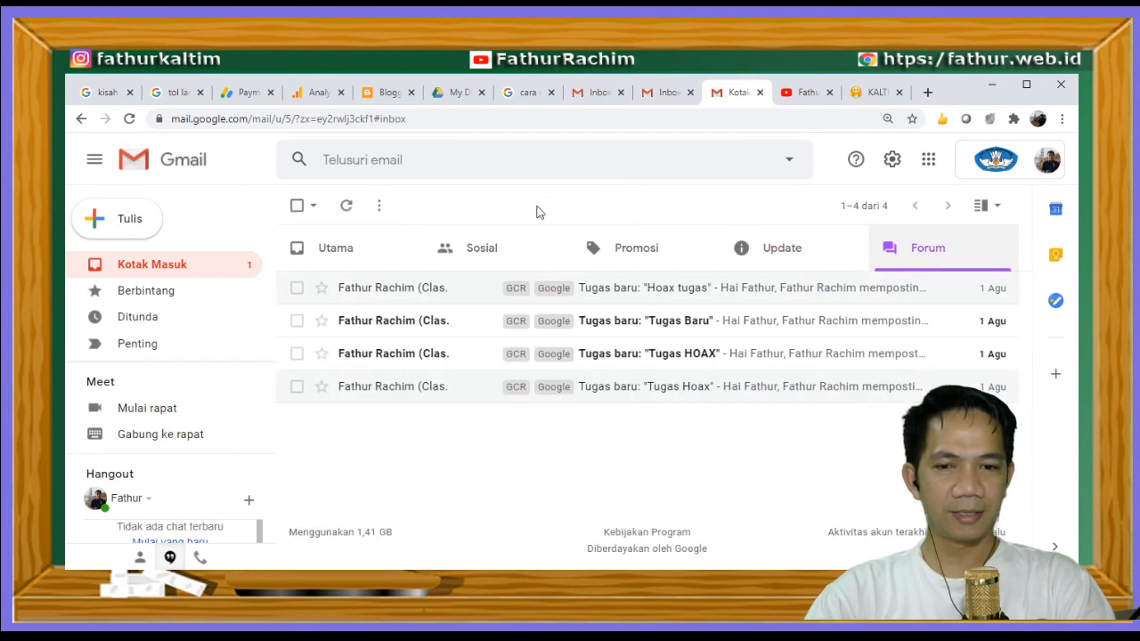
click(129, 120)
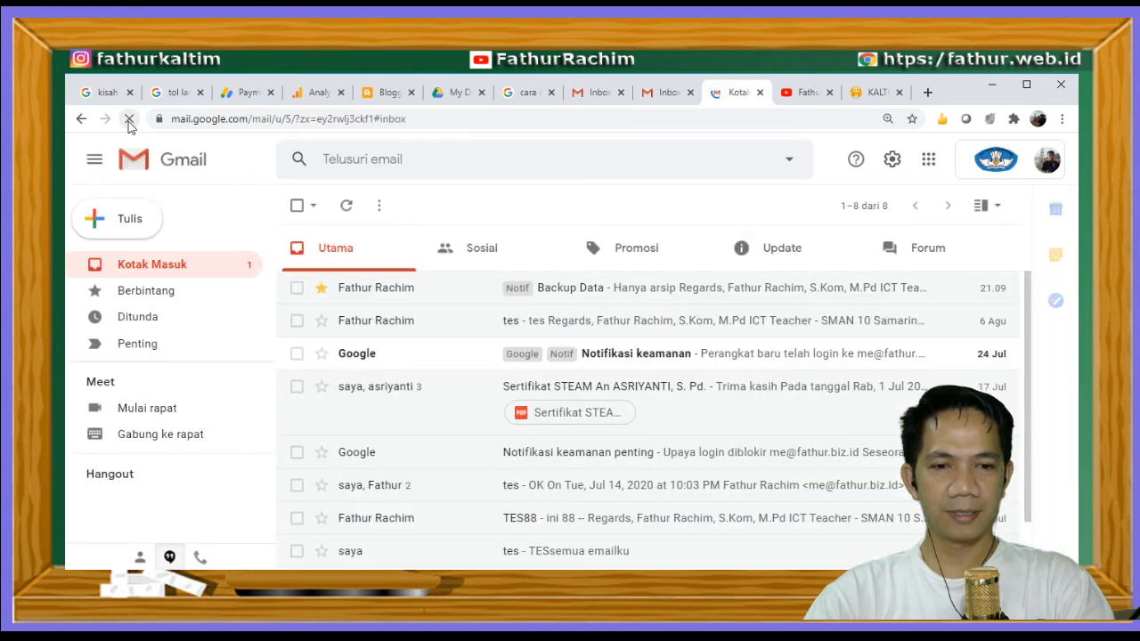
click(933, 251)
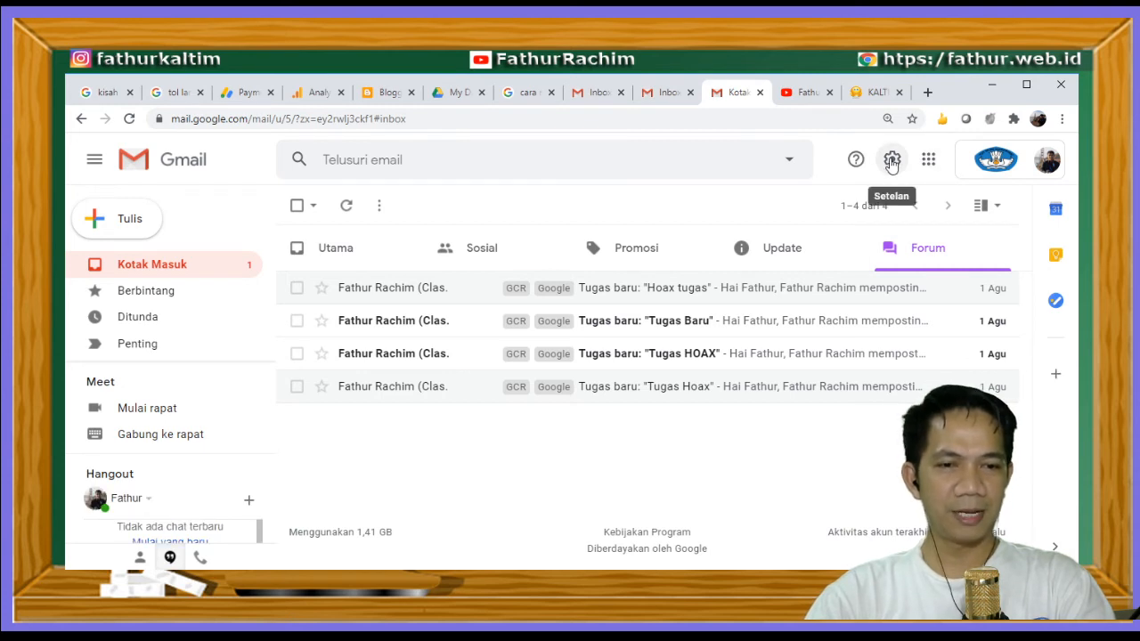
Edit the filter for the school-domain sender so that it also applies to the matching existing conversations, and update it
click(891, 163)
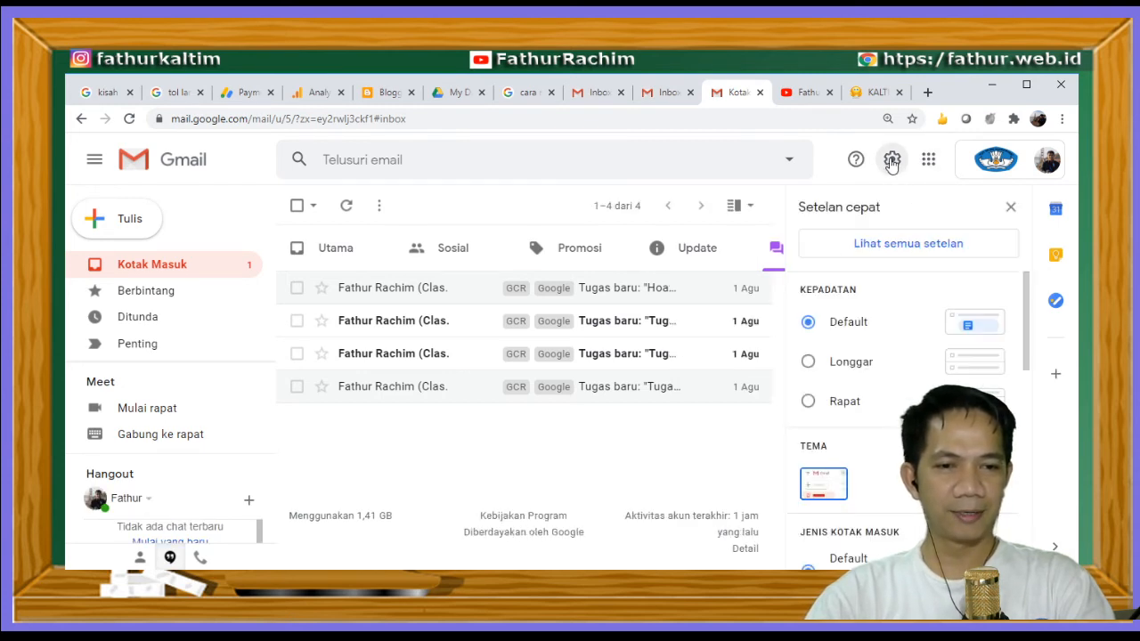
click(923, 253)
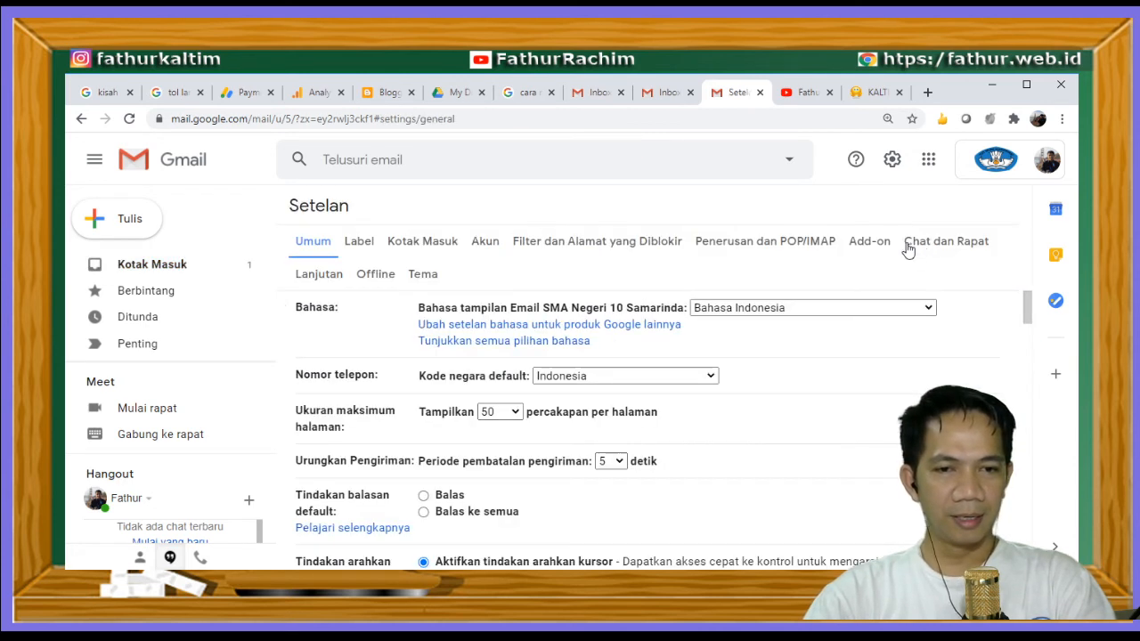
click(628, 248)
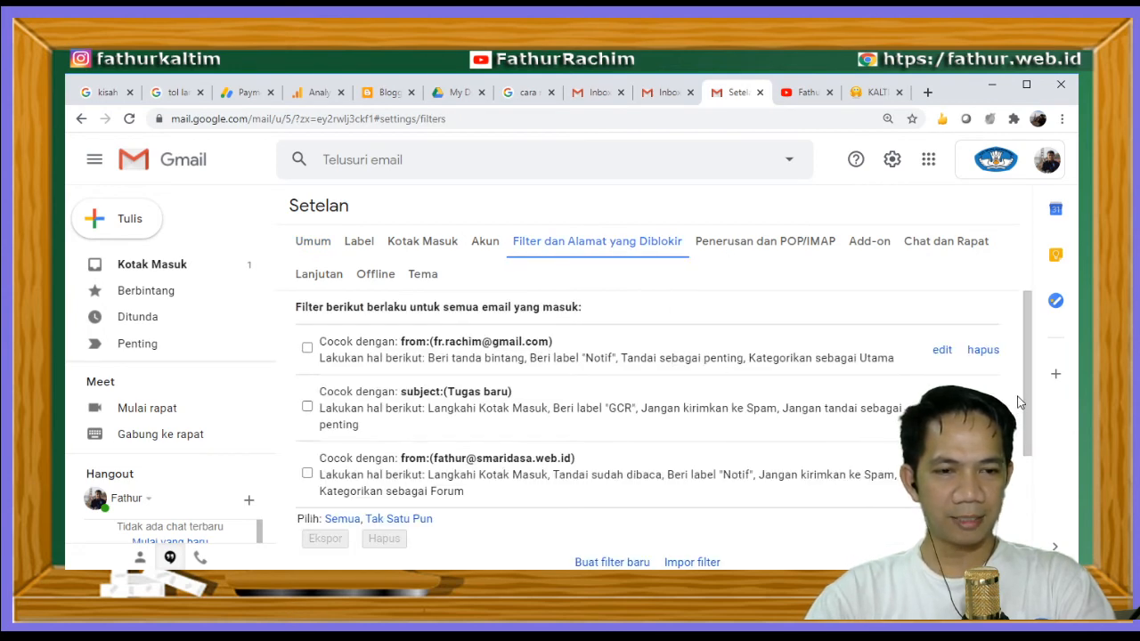
scroll(546, 376, down, 1)
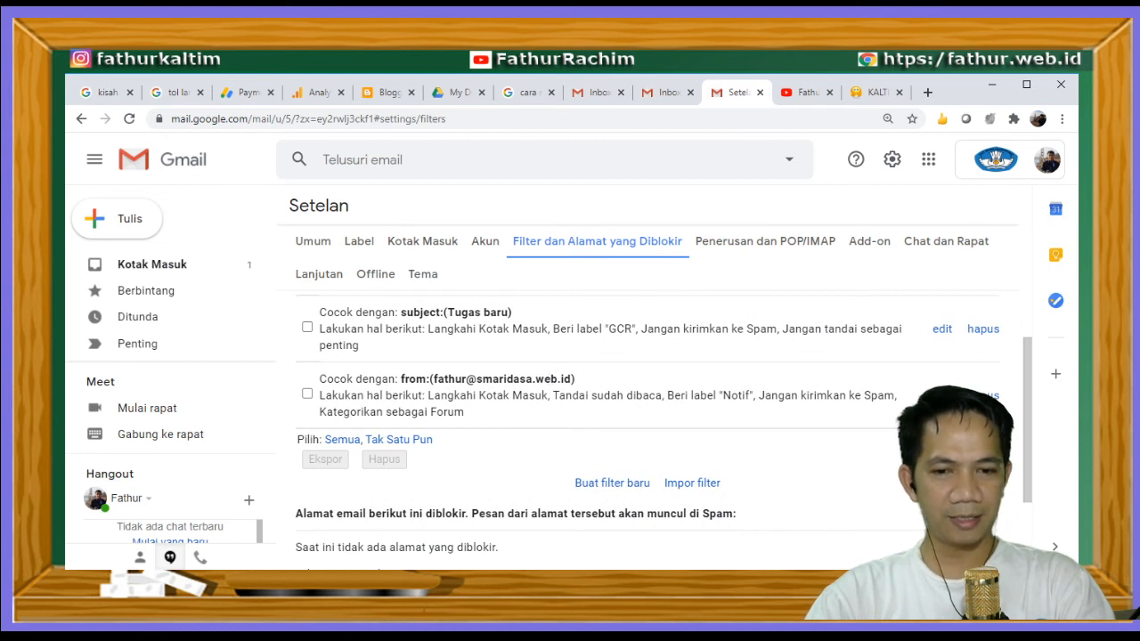
click(942, 395)
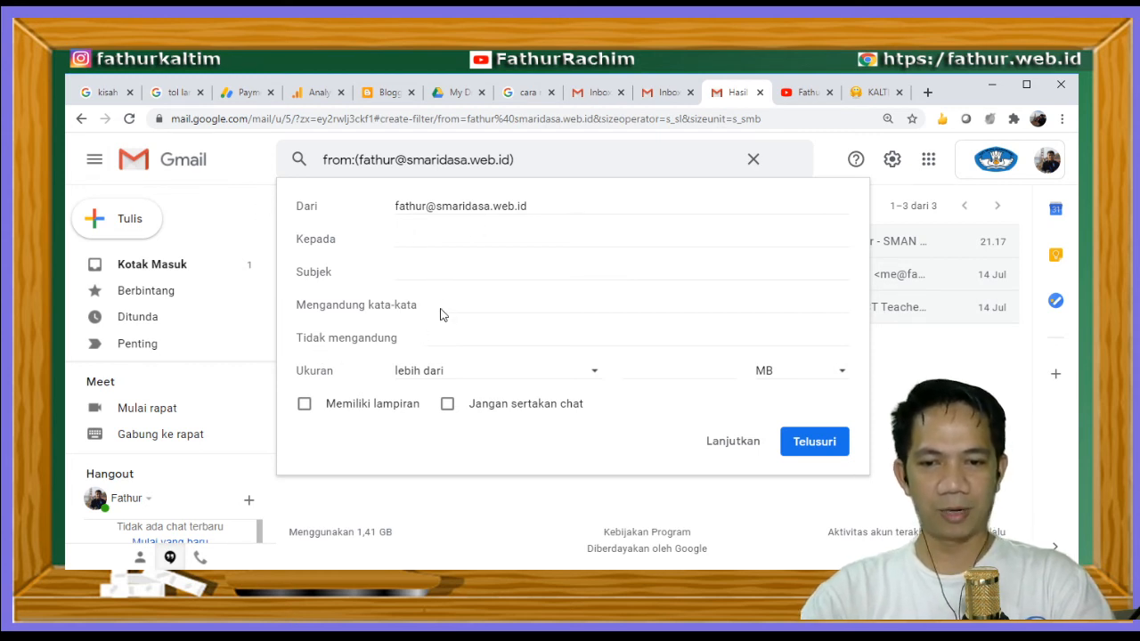
click(721, 448)
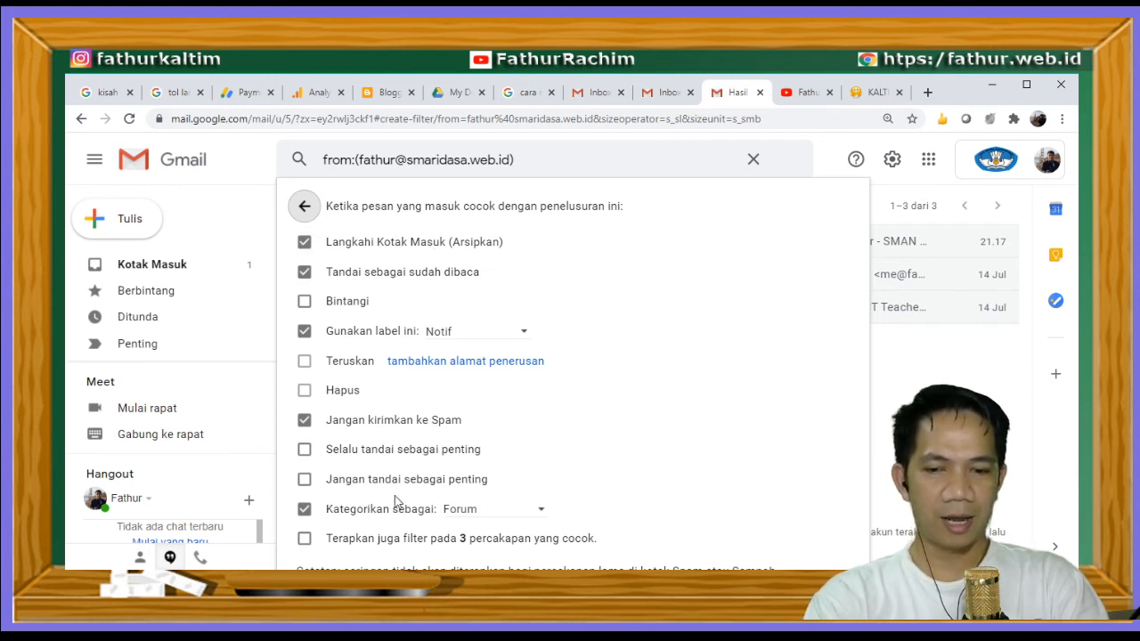
click(305, 539)
scroll(321, 539, down, 2)
click(771, 539)
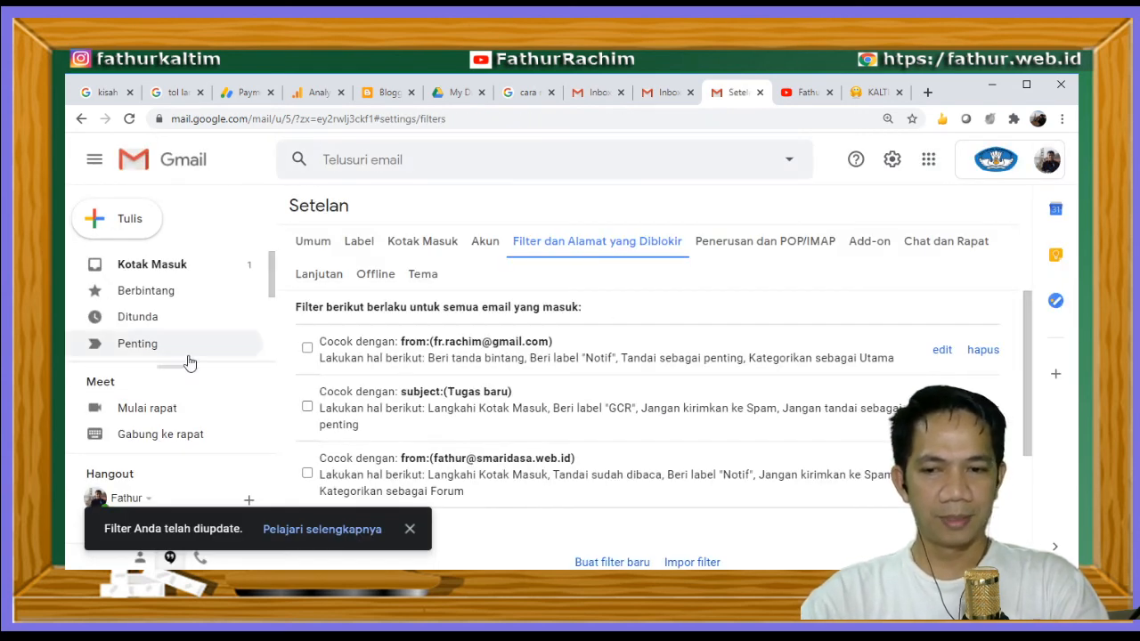
List the messages under the Notif label and check the Forum category of Kotak Masuk for the test message
drag(271, 285, 271, 349)
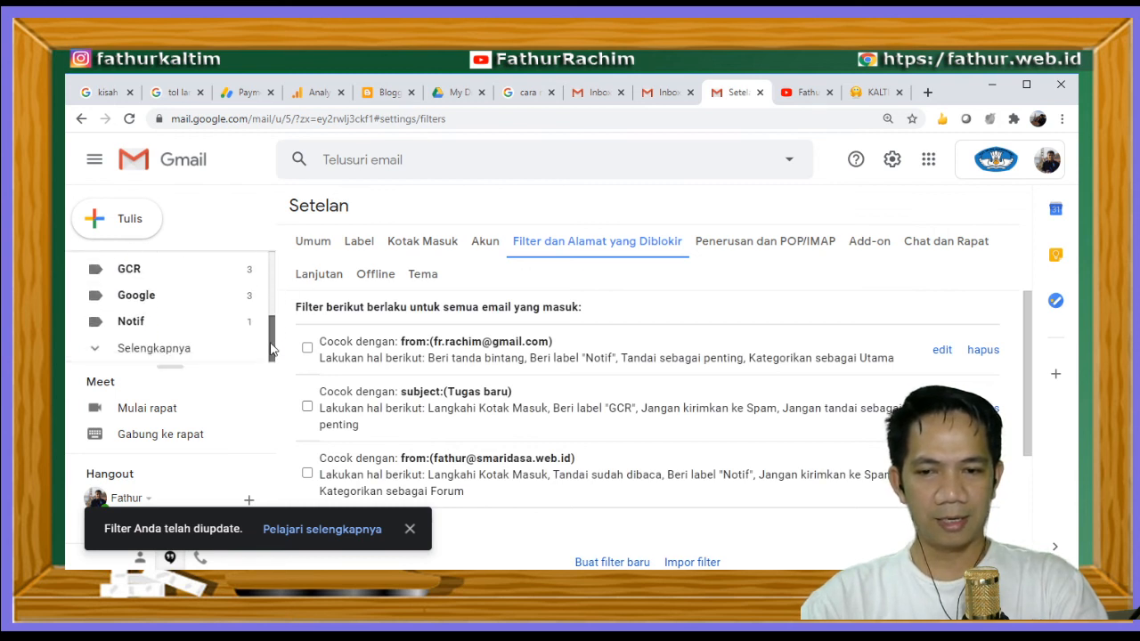
click(211, 324)
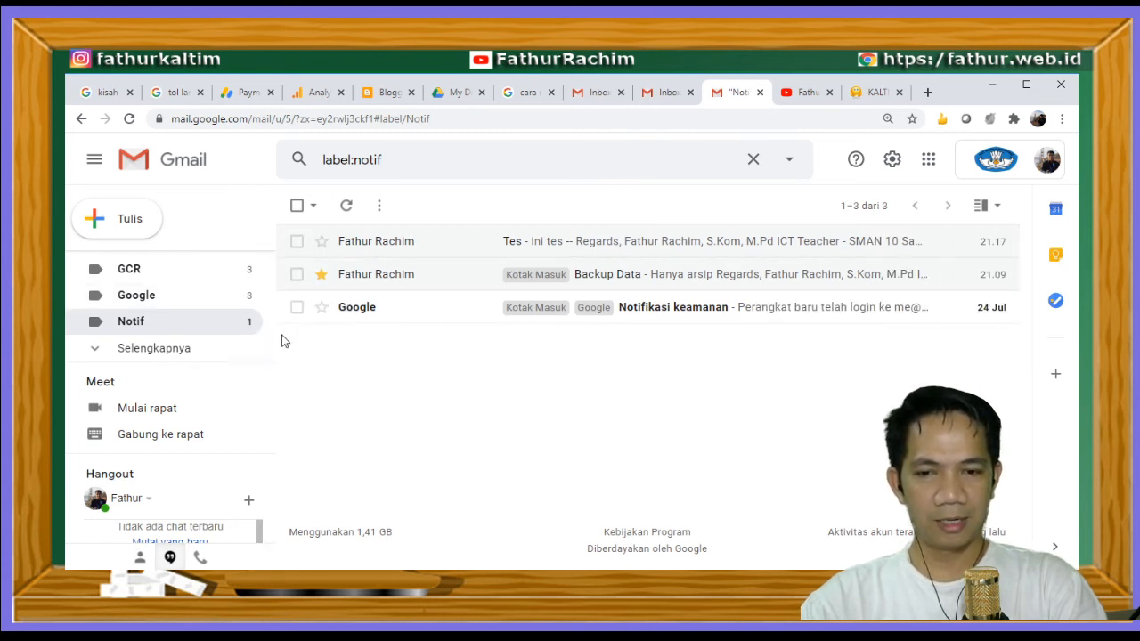
drag(272, 337, 280, 247)
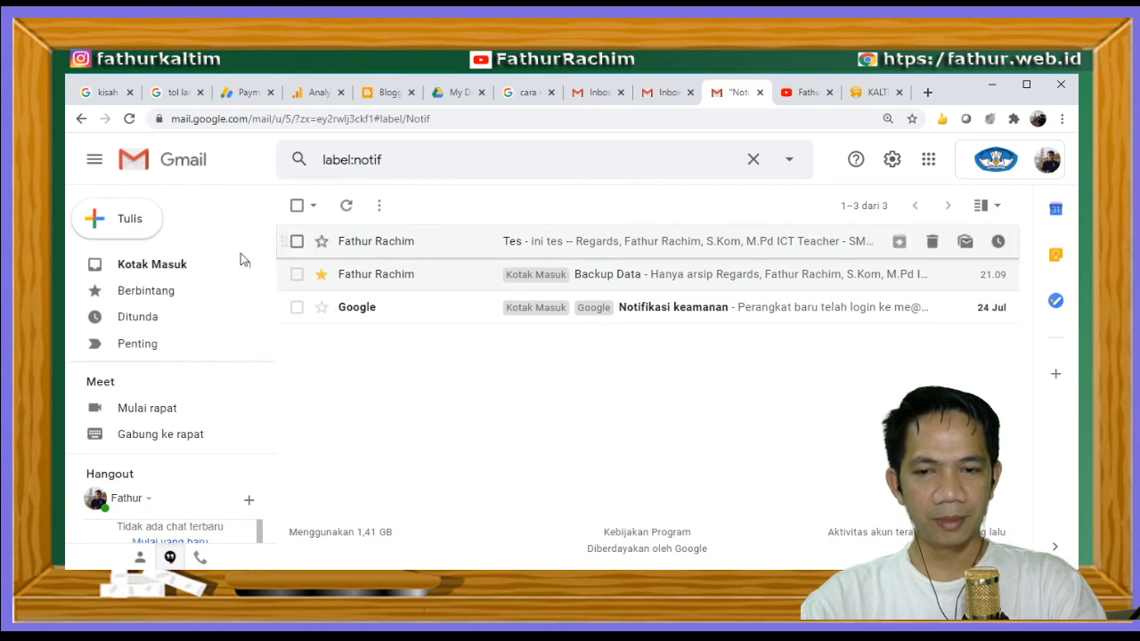
click(187, 267)
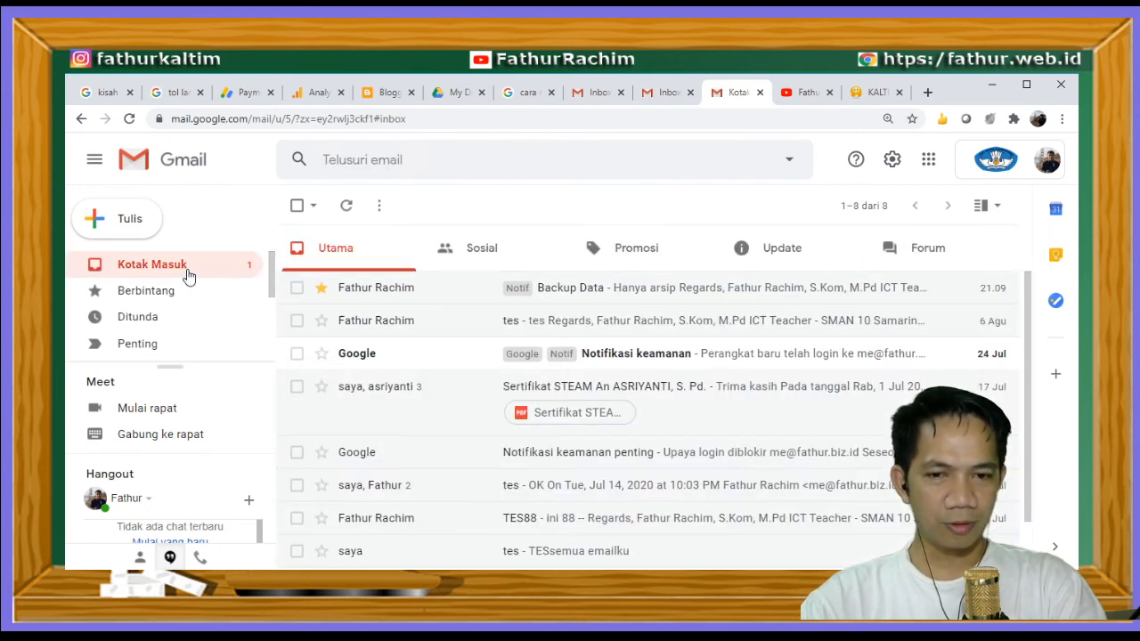
click(922, 249)
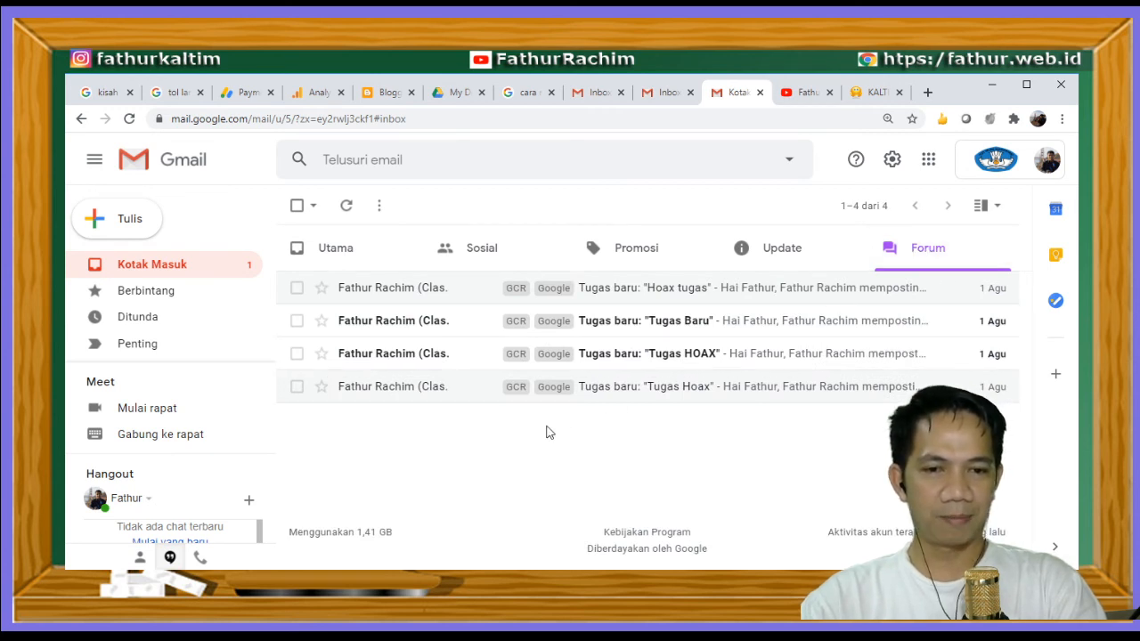
Edit the school-domain sender's filter to turn off "Langkahi Kotak Masuk (Arsipkan)" and update the filter
click(893, 160)
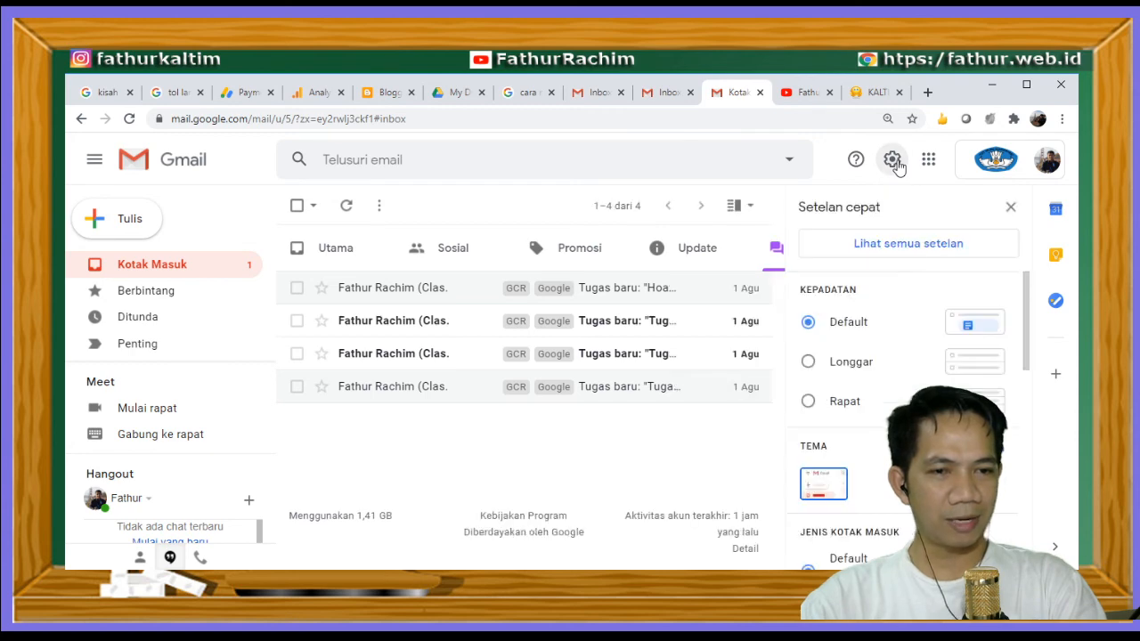
click(908, 244)
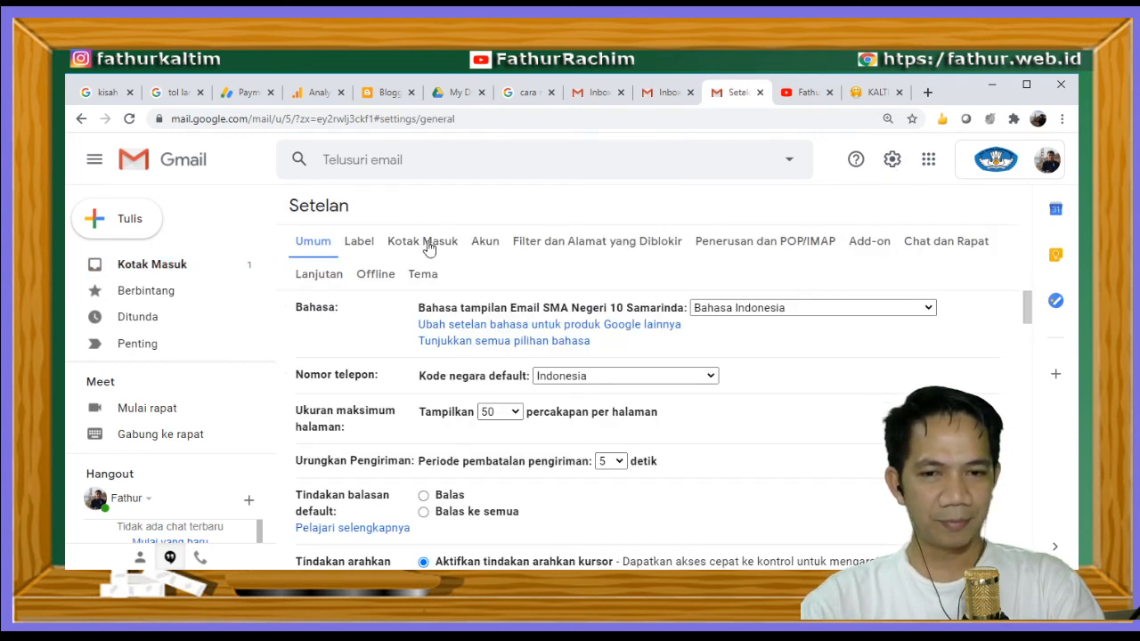
click(544, 248)
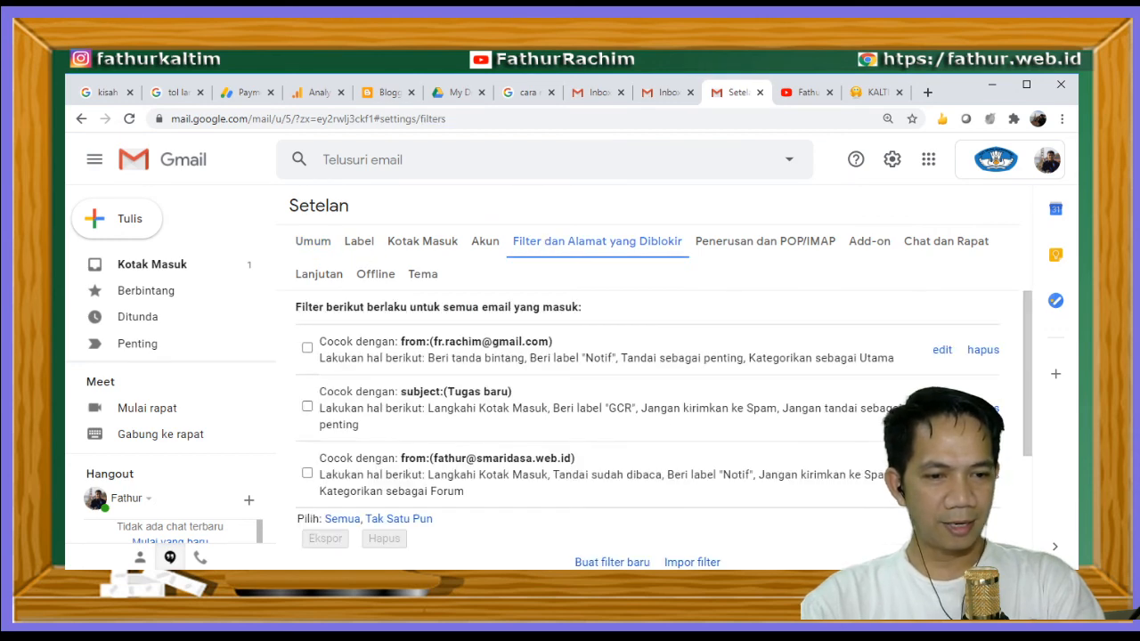
click(942, 473)
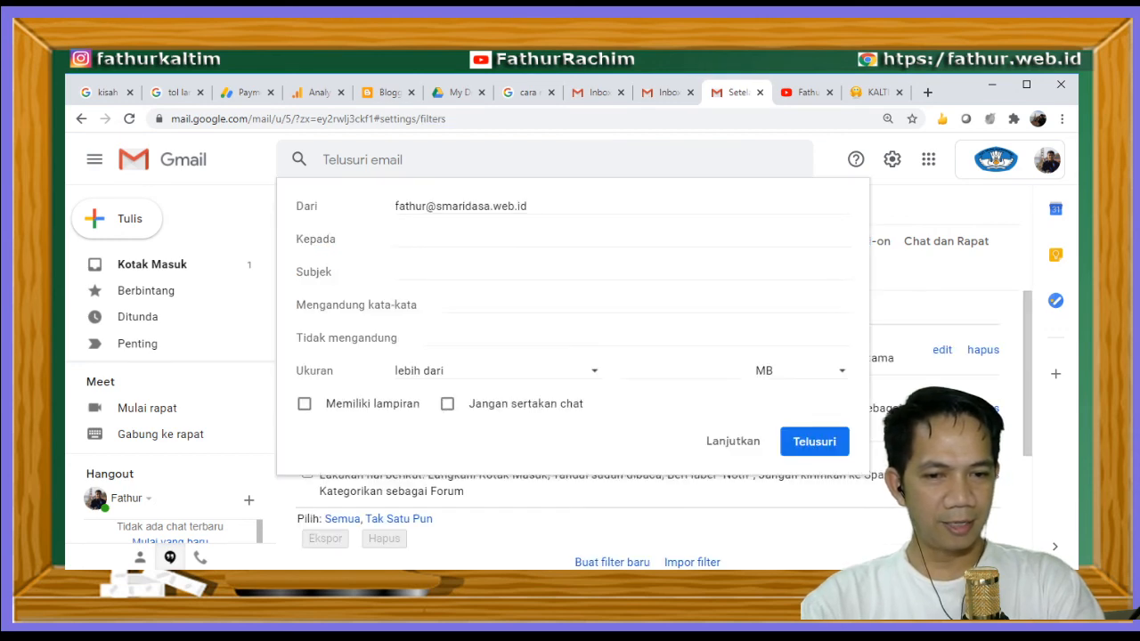
click(722, 442)
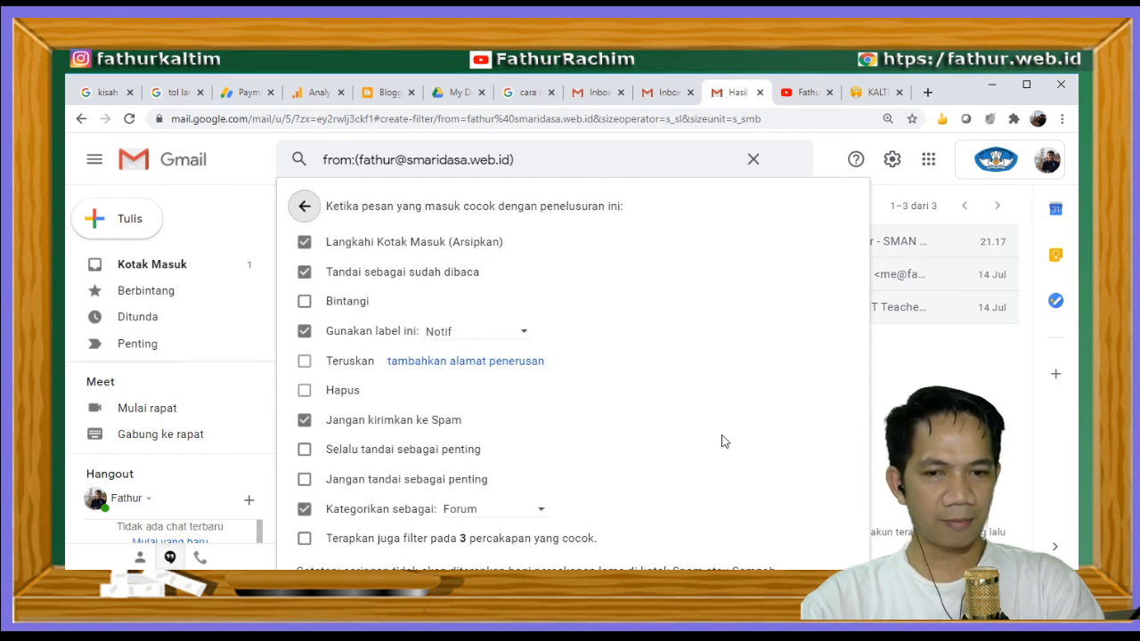
click(305, 243)
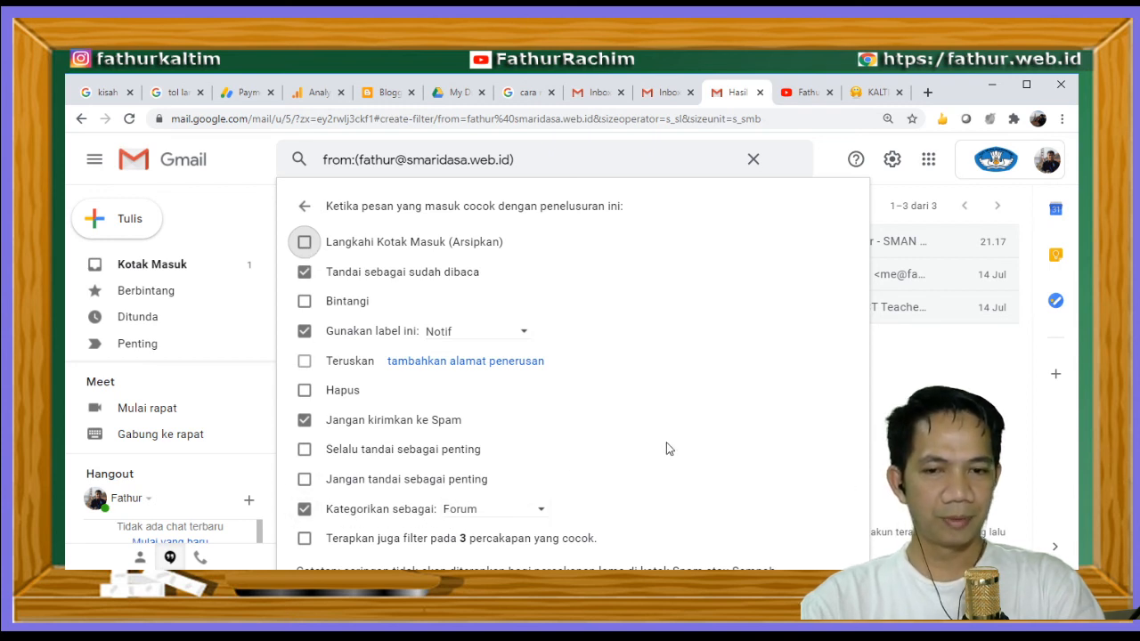
click(444, 539)
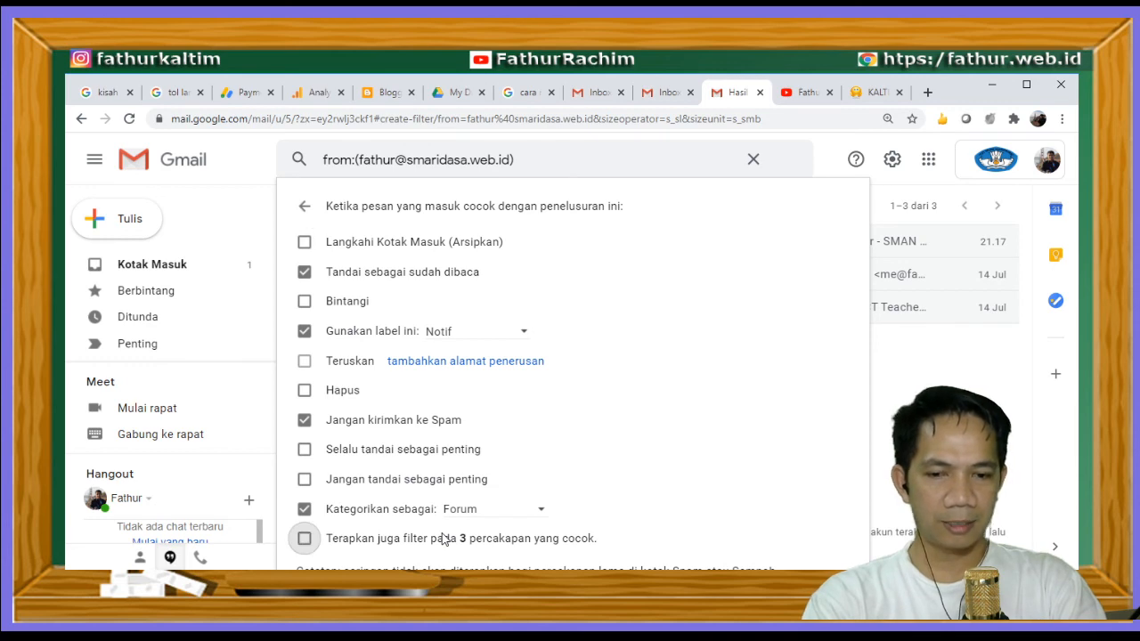
scroll(442, 540, down, 1)
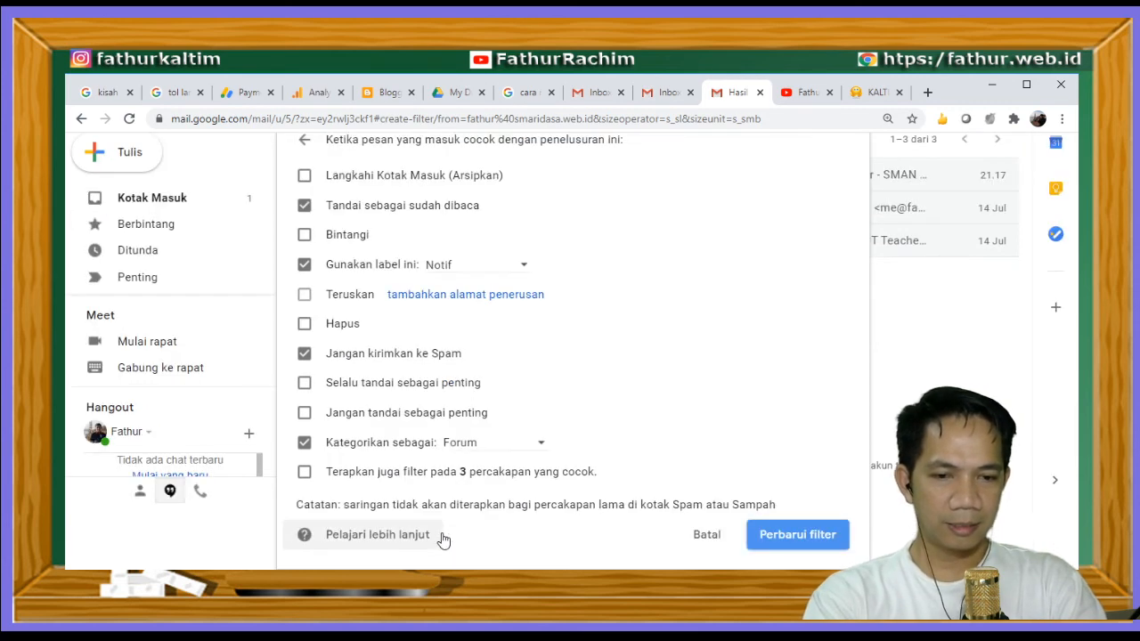
click(761, 536)
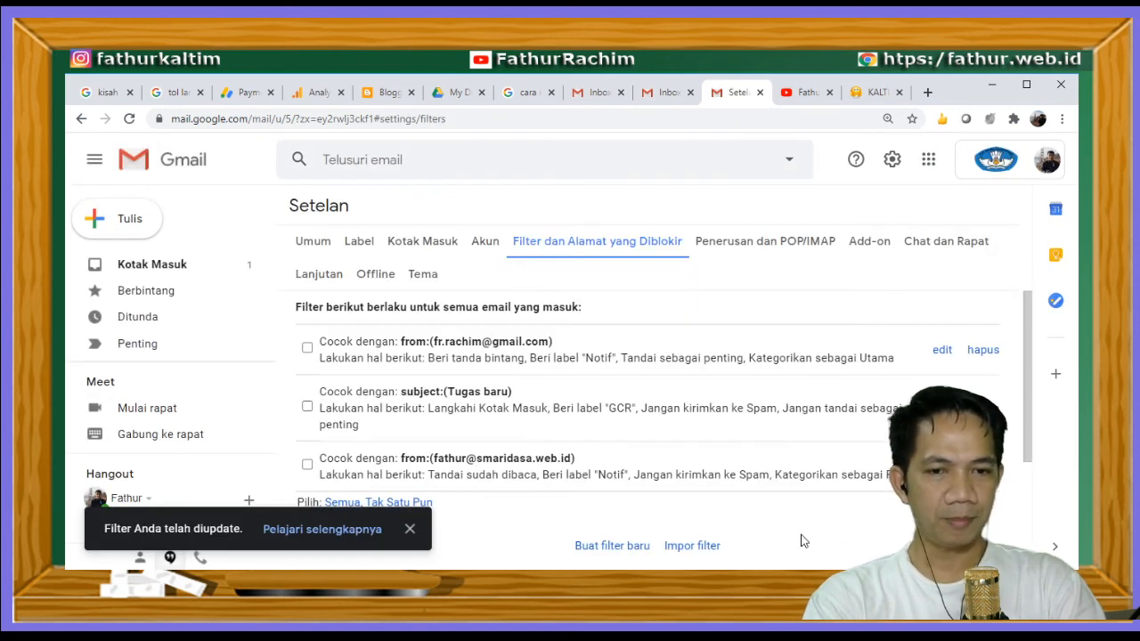
Check the Forum category of Kotak Masuk for the earlier test message
click(196, 269)
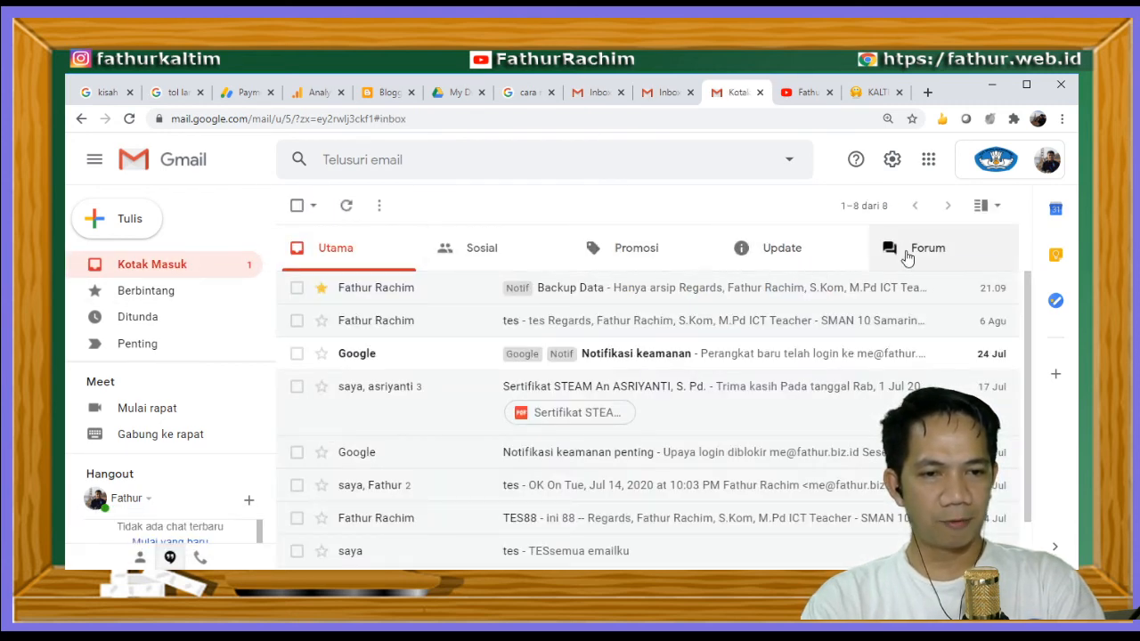
click(906, 258)
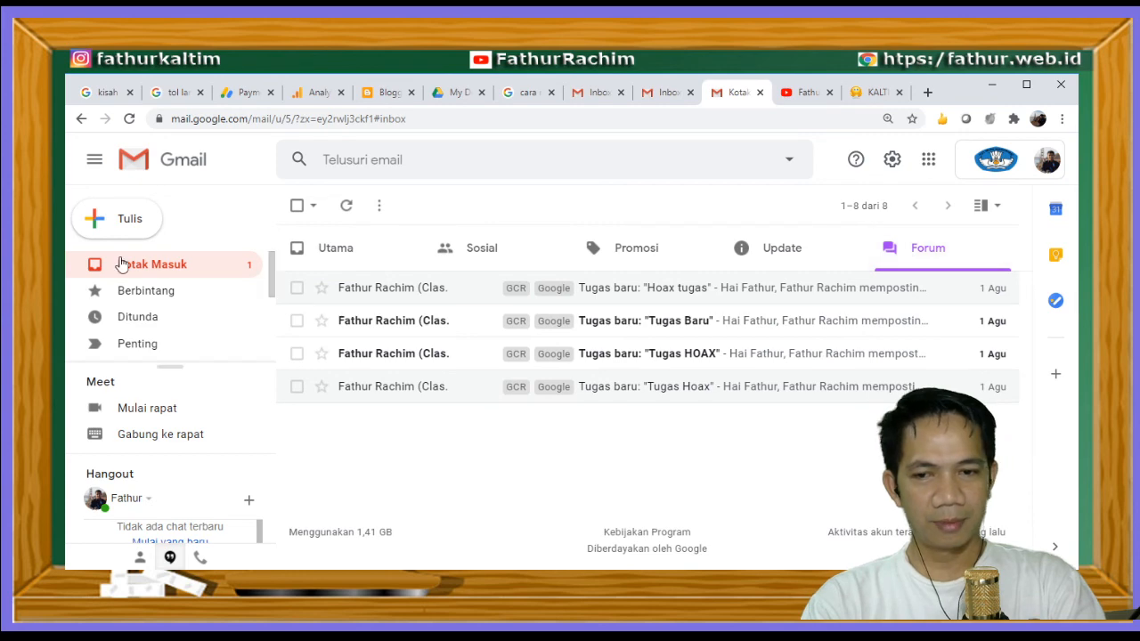
From the school-domain account's mailbox, send the filtered account a message with subject and body "Tes 22"
click(668, 95)
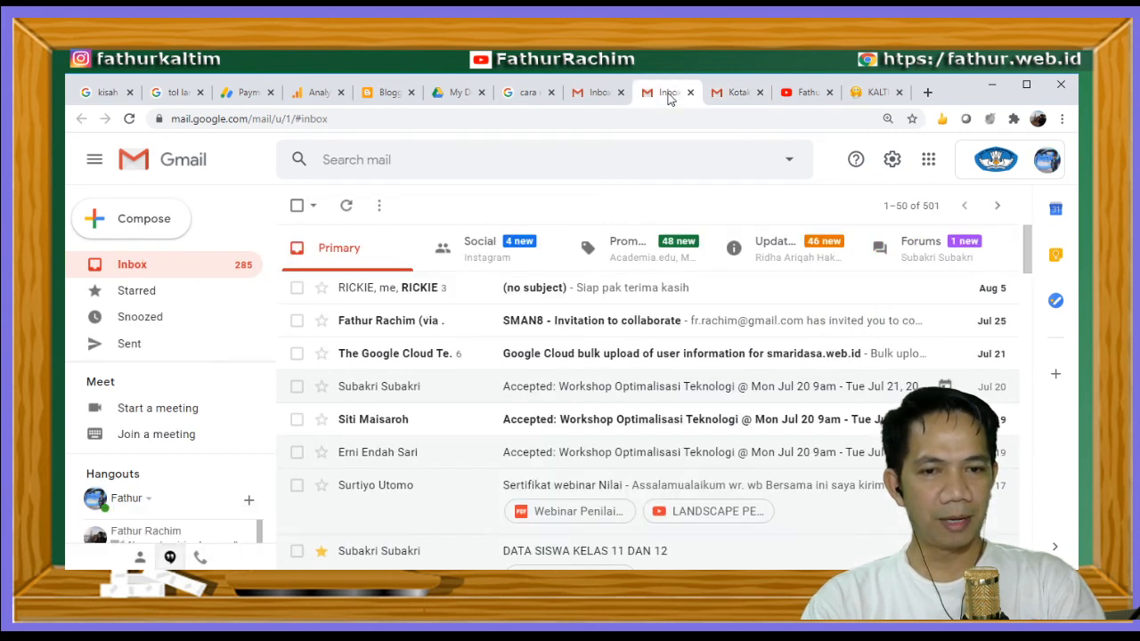
click(140, 222)
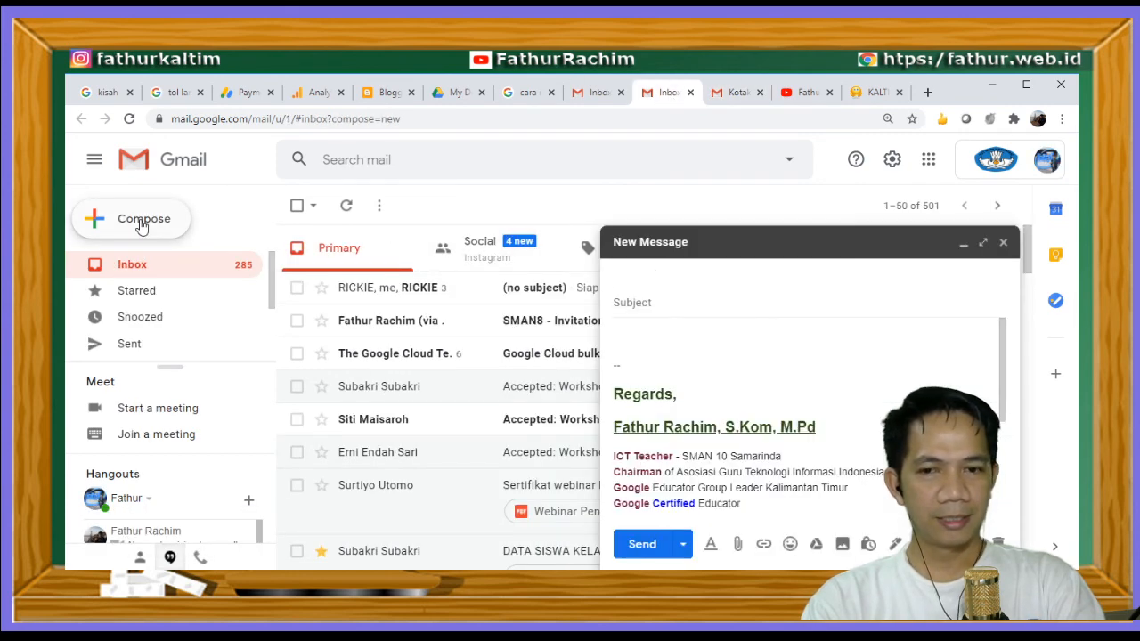
text(me)
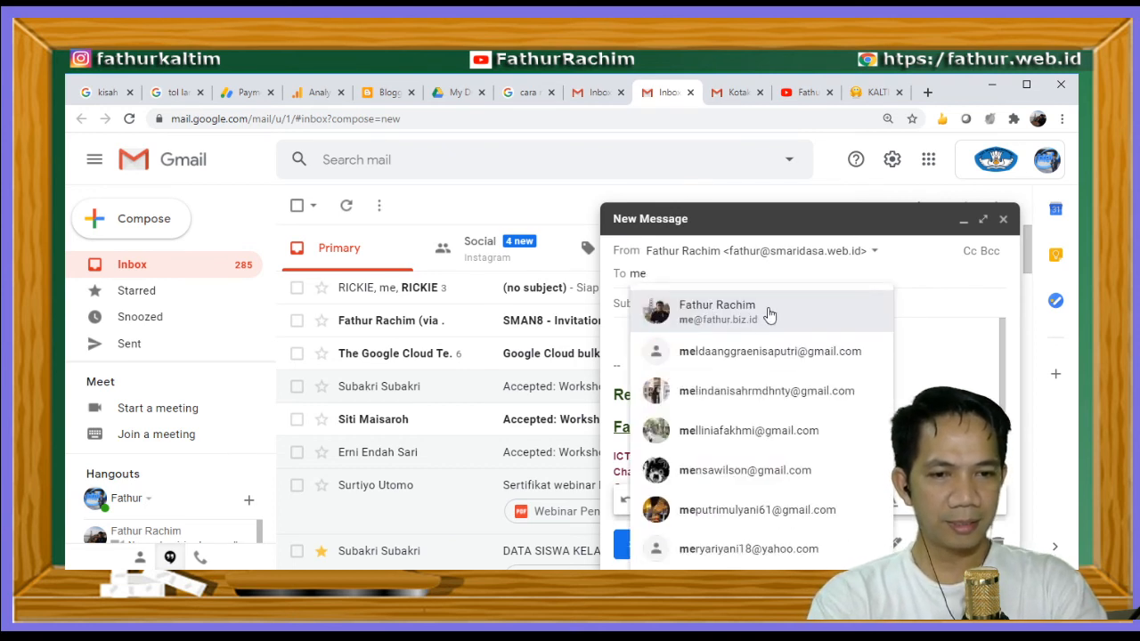
click(770, 315)
click(697, 304)
text(Tes)
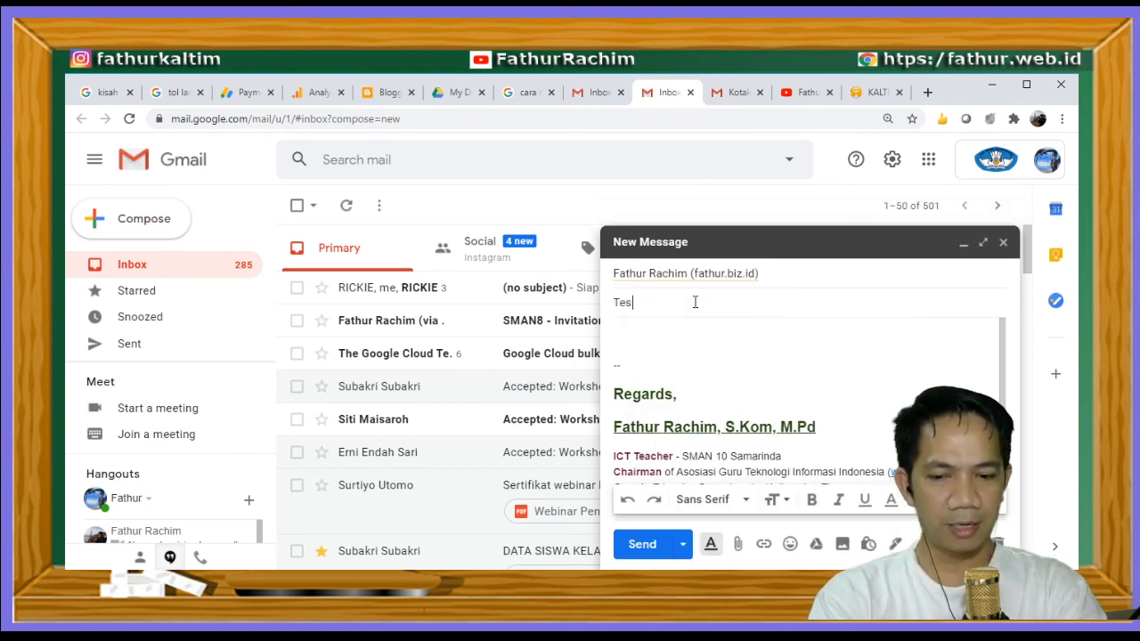
text( 22)
click(666, 346)
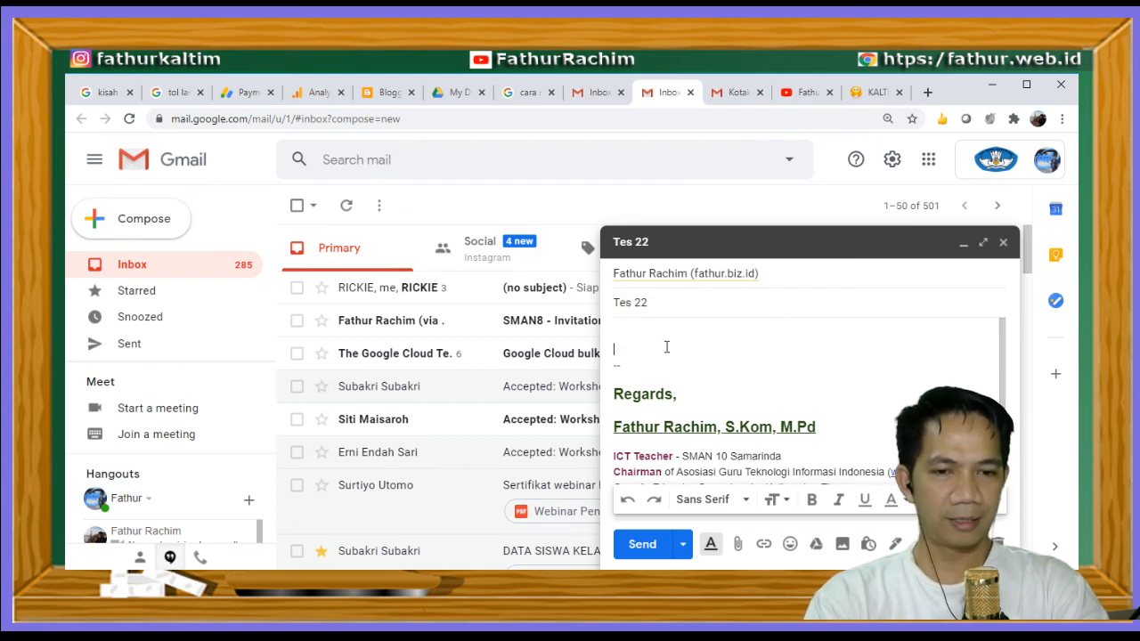
text(Tes 22)
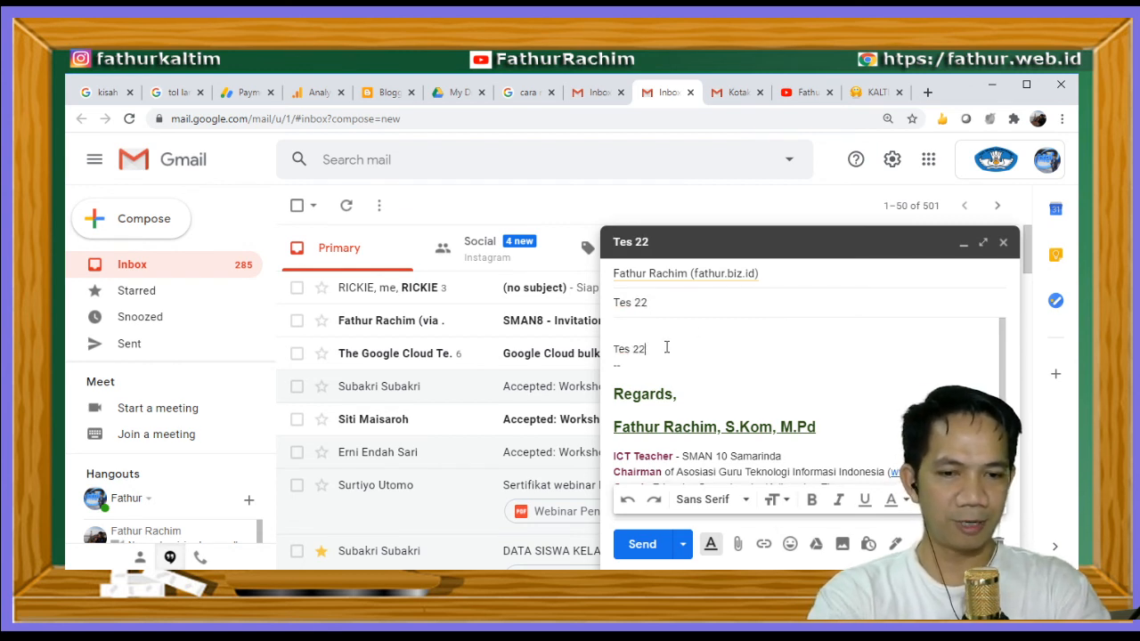
click(645, 546)
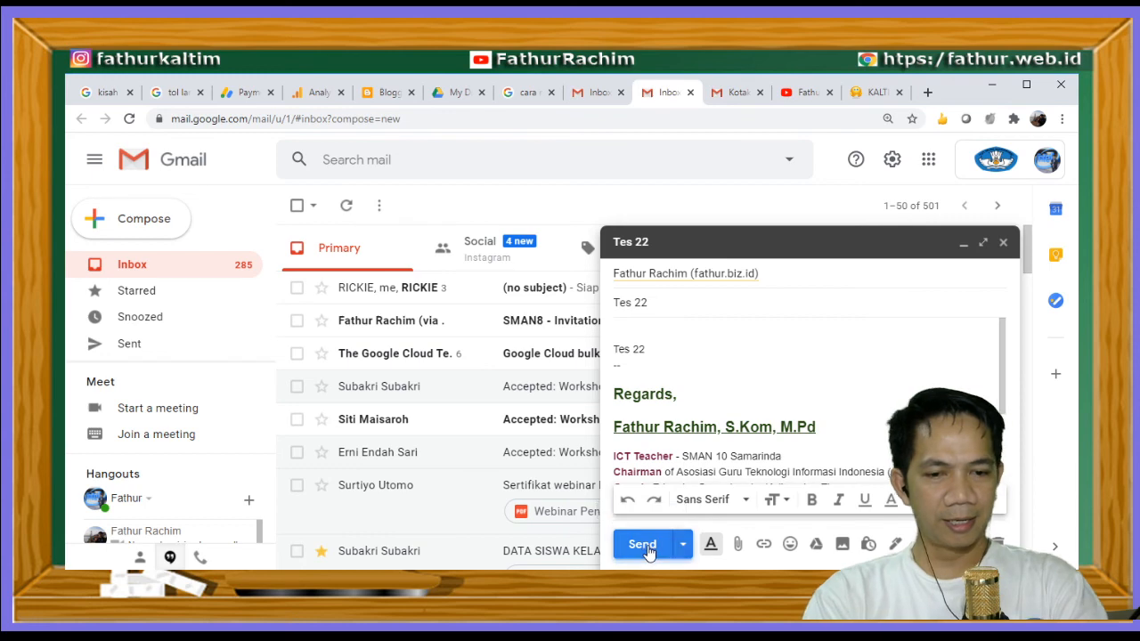
Return to the filtered account's Kotak Masuk, refresh it and check the Utama and Forum categories for "Tes 22"
click(736, 98)
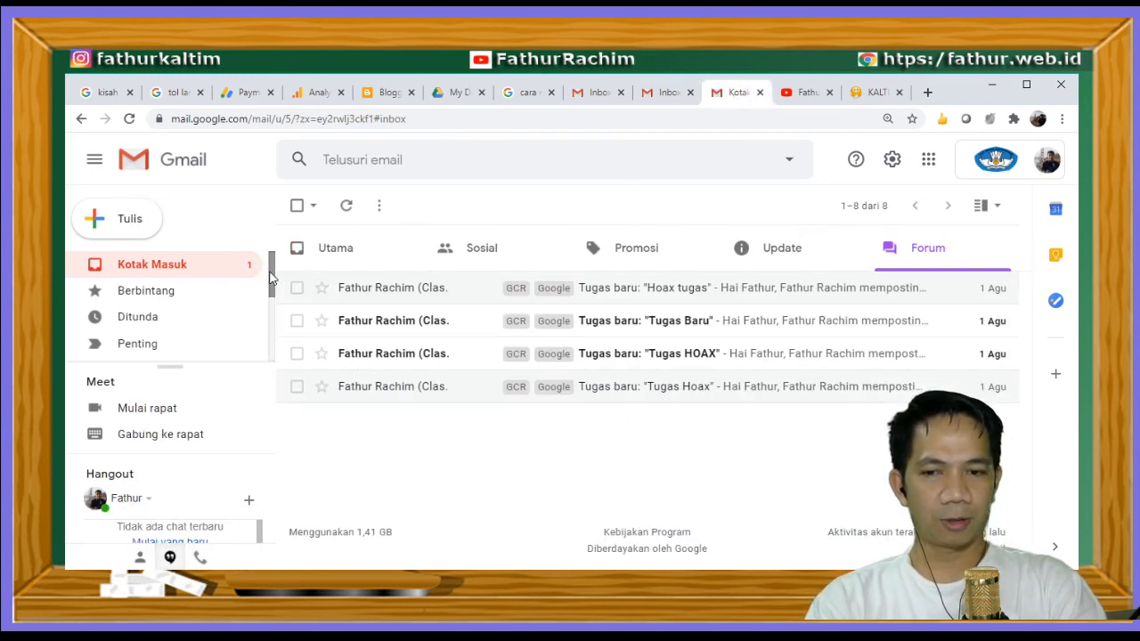
click(169, 273)
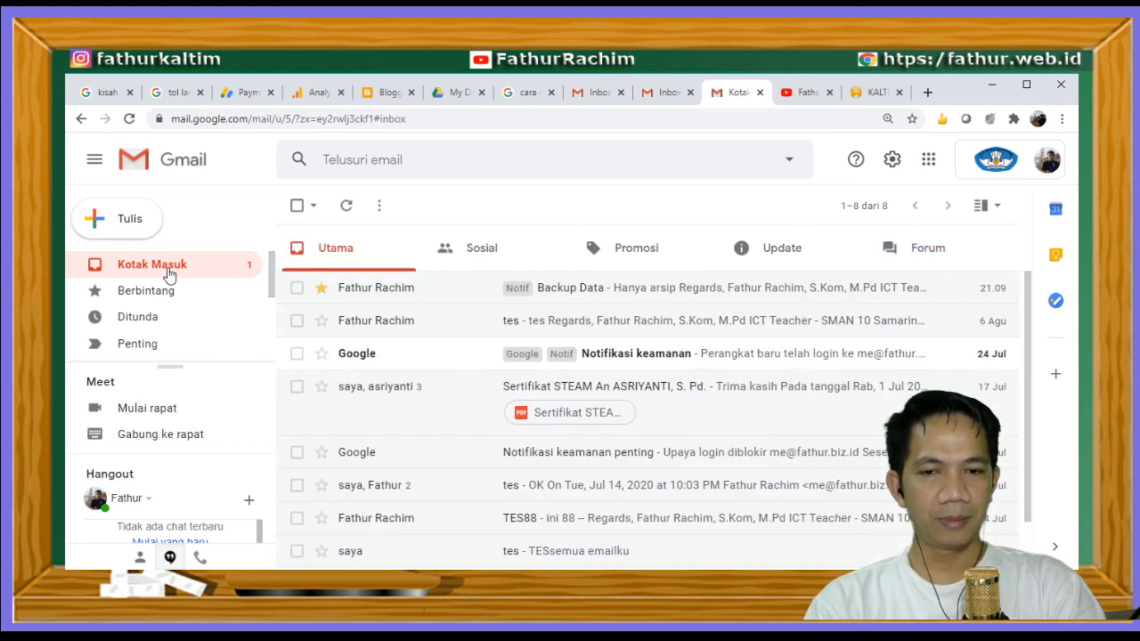
click(346, 207)
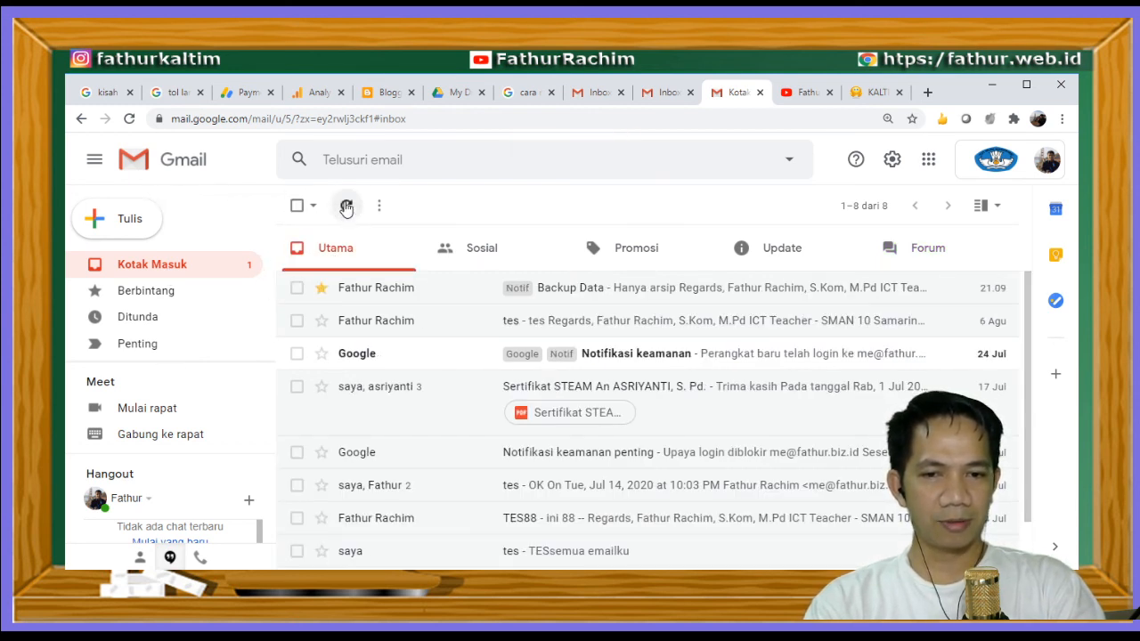
click(347, 206)
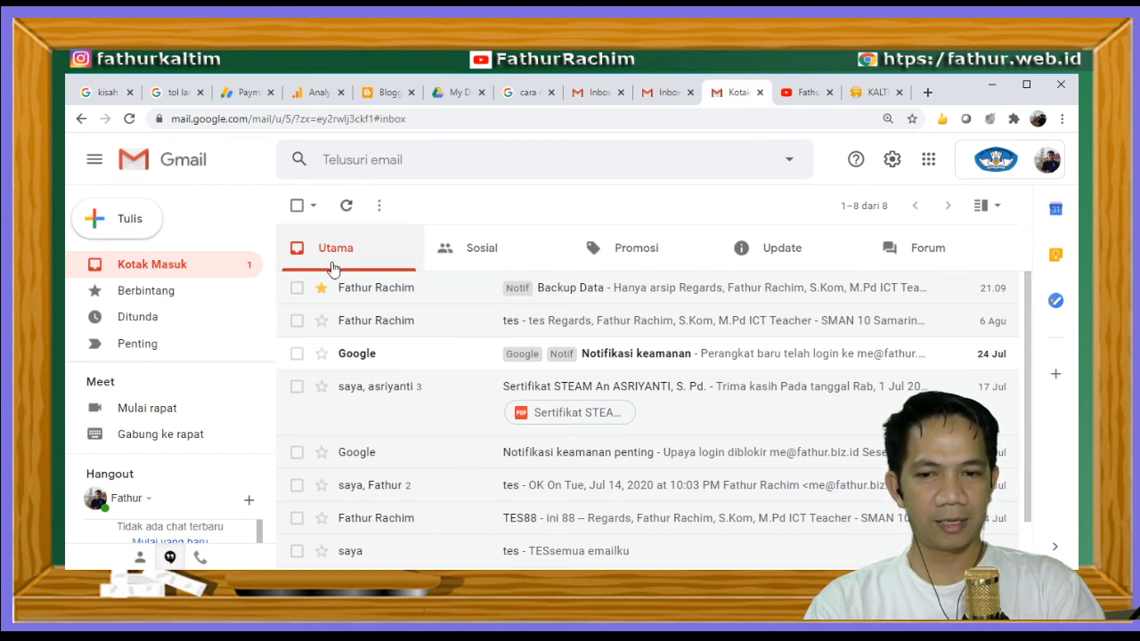
click(931, 257)
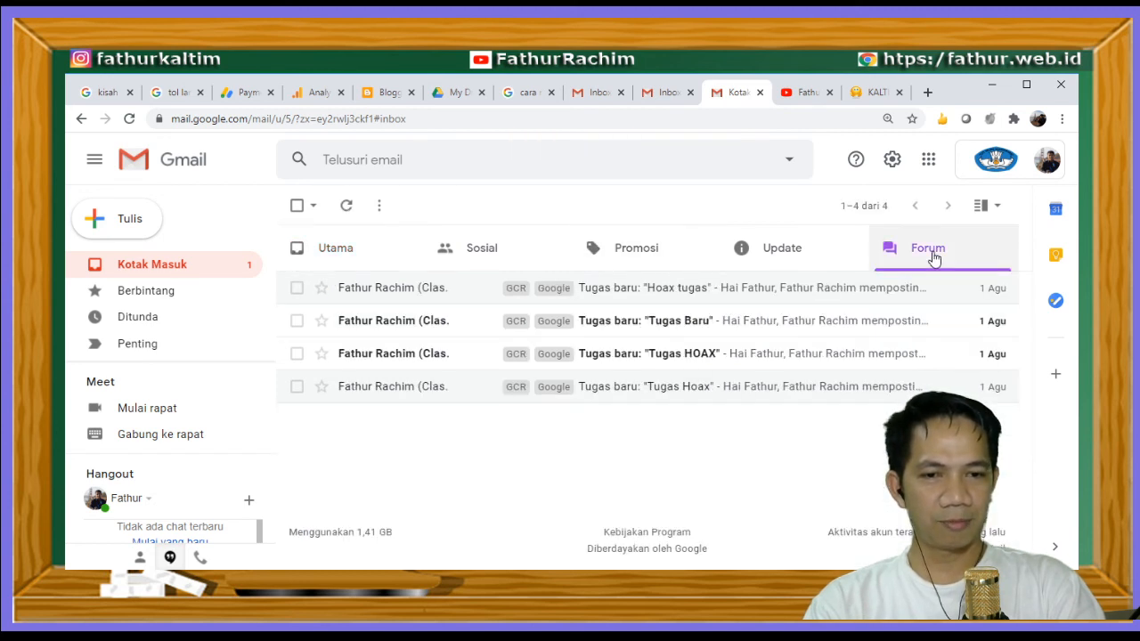
click(342, 255)
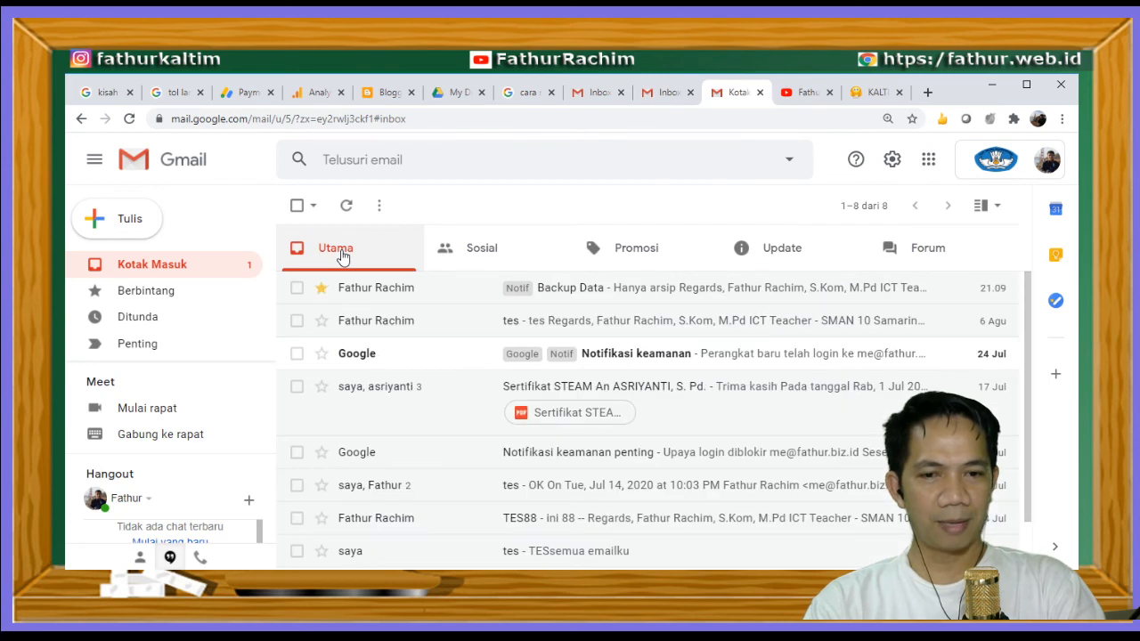
click(928, 247)
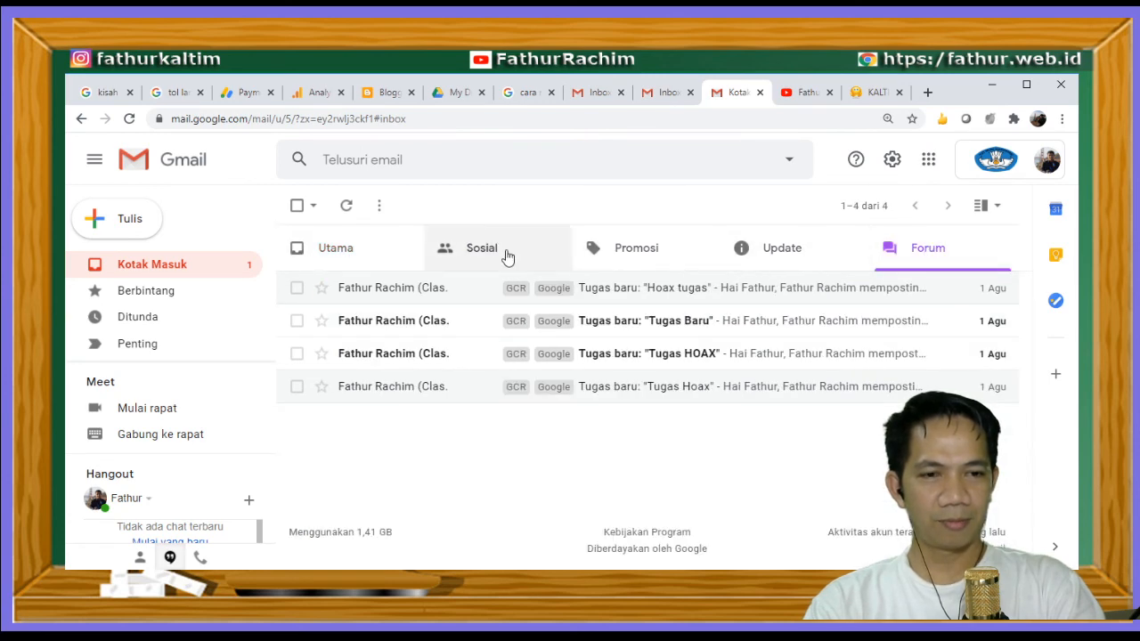
click(347, 256)
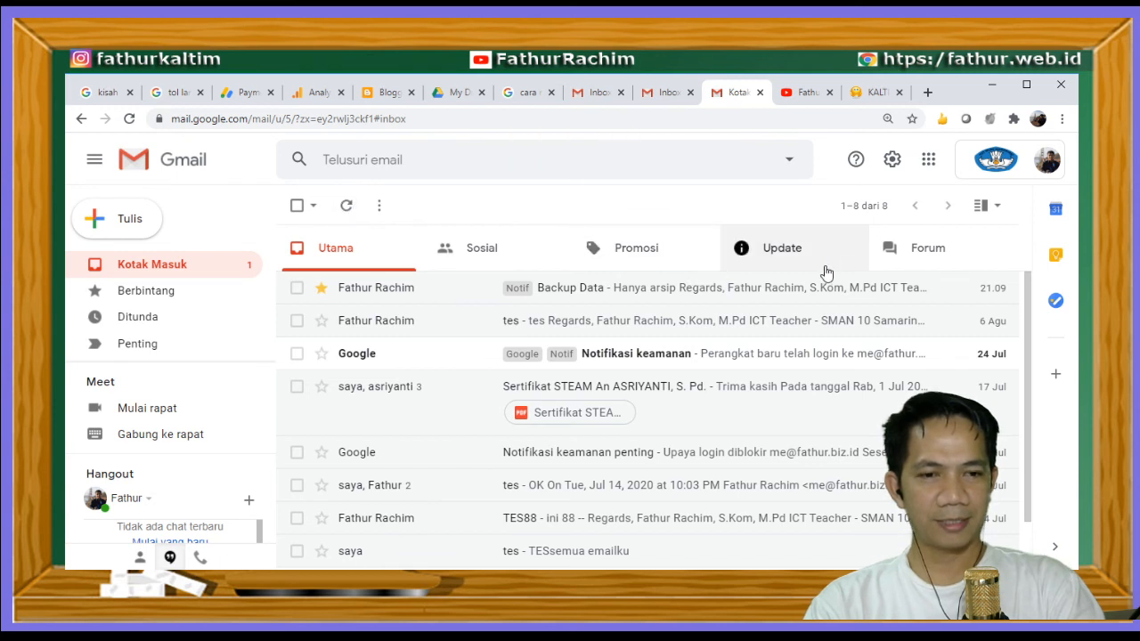
click(923, 254)
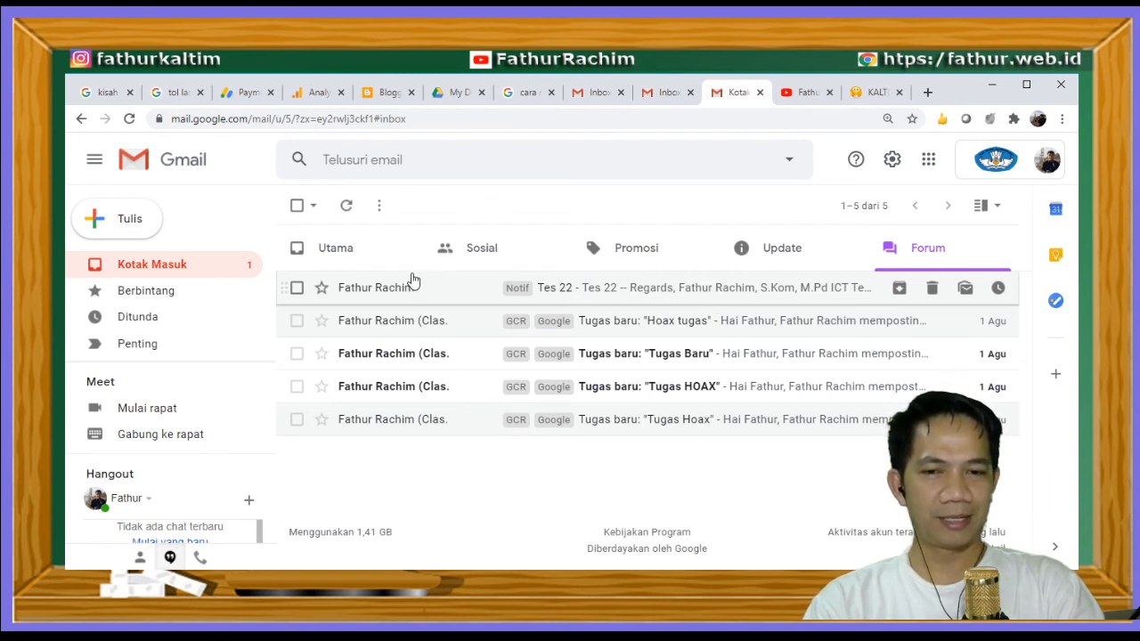
View the sender details of the "Backup Data" message in Utama and compare that category with Forum
click(350, 260)
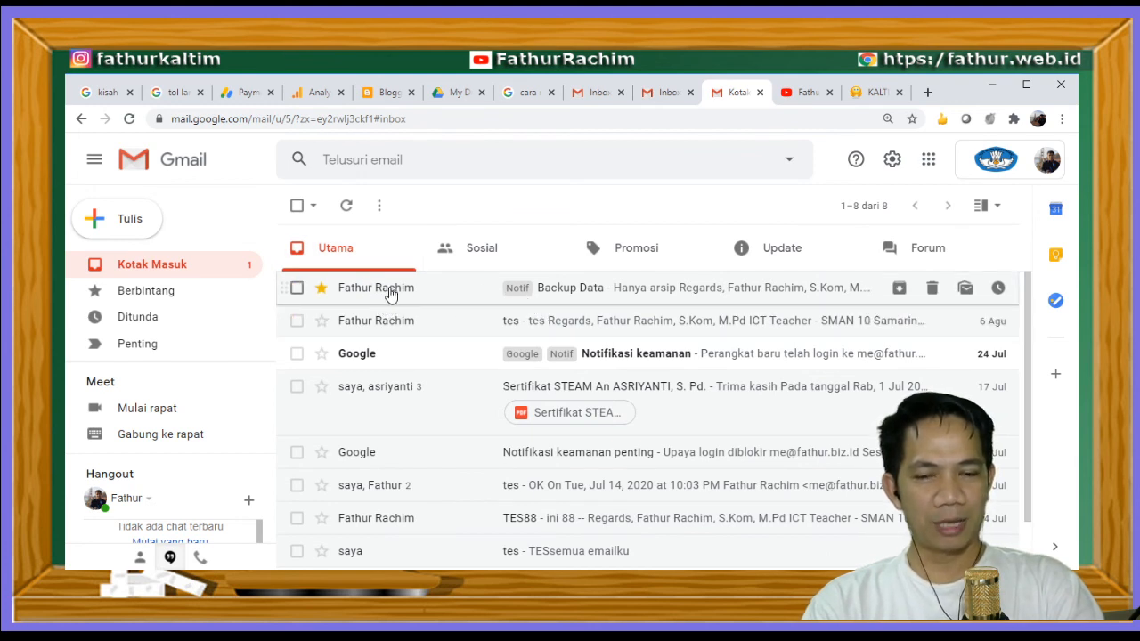
mouse_move(385, 295)
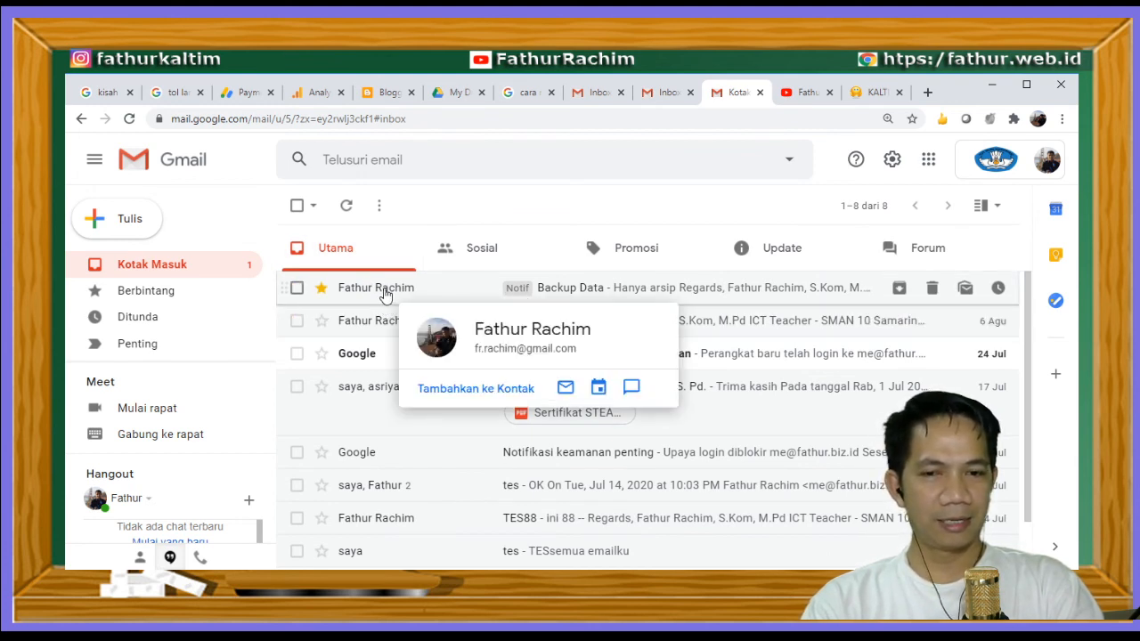
click(928, 256)
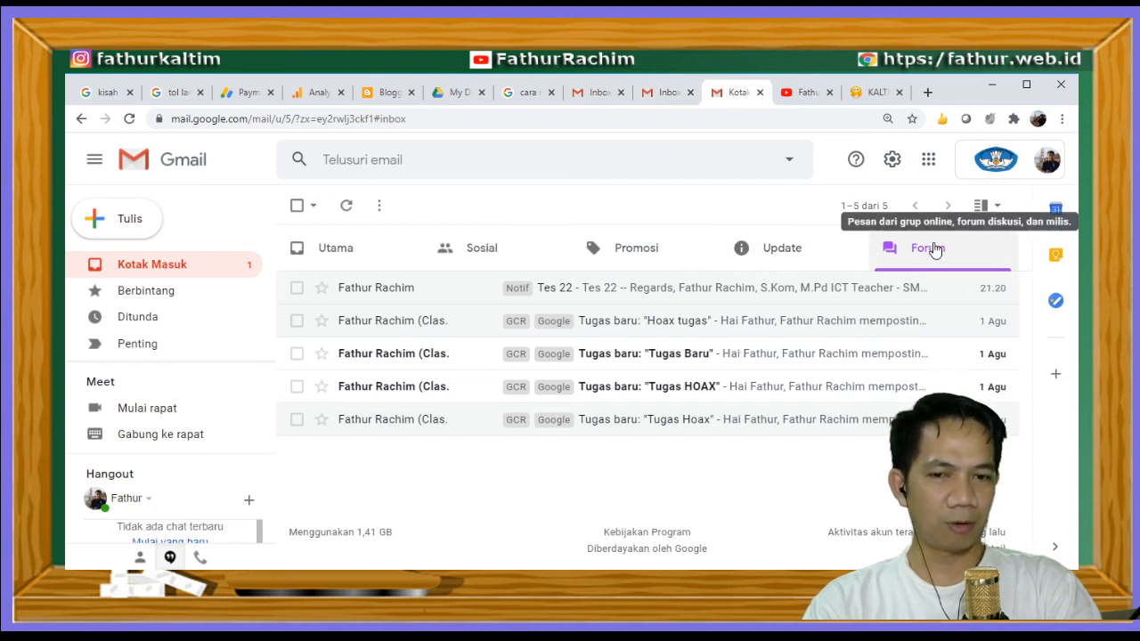
click(358, 256)
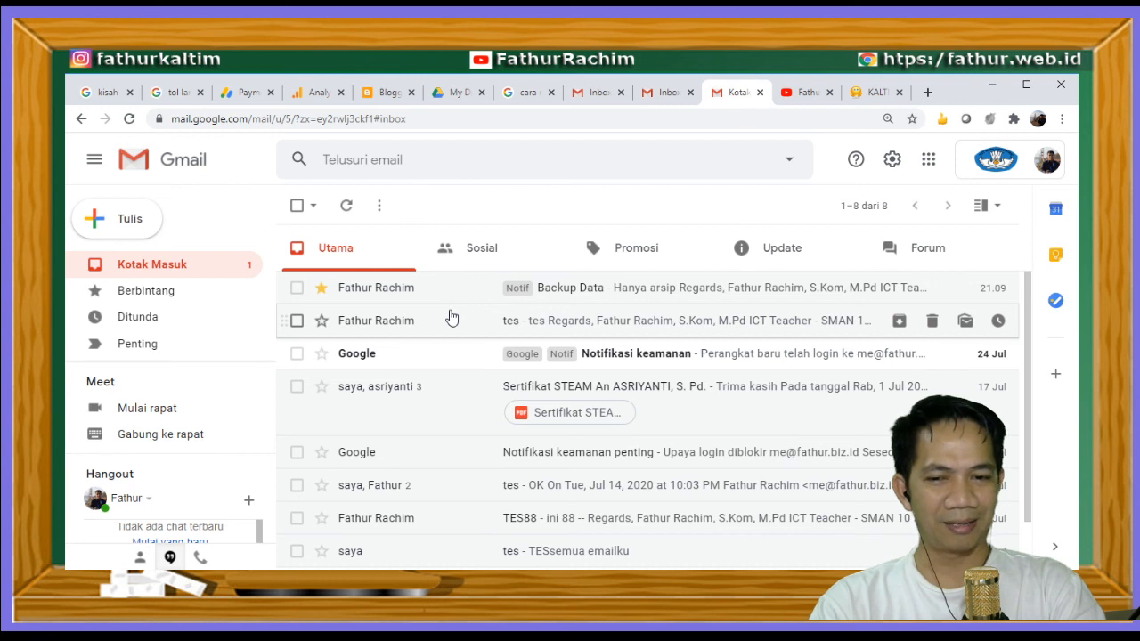
List the messages under the Notif label and look at the "Tes 22" entry
scroll(272, 335, down, 1)
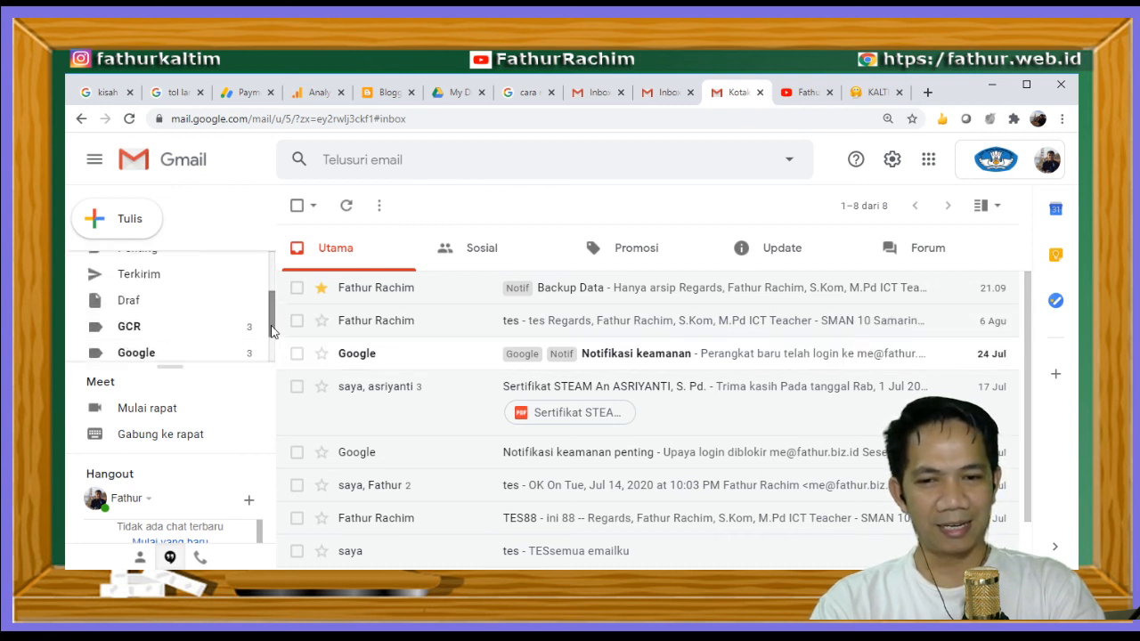
scroll(273, 331, down, 2)
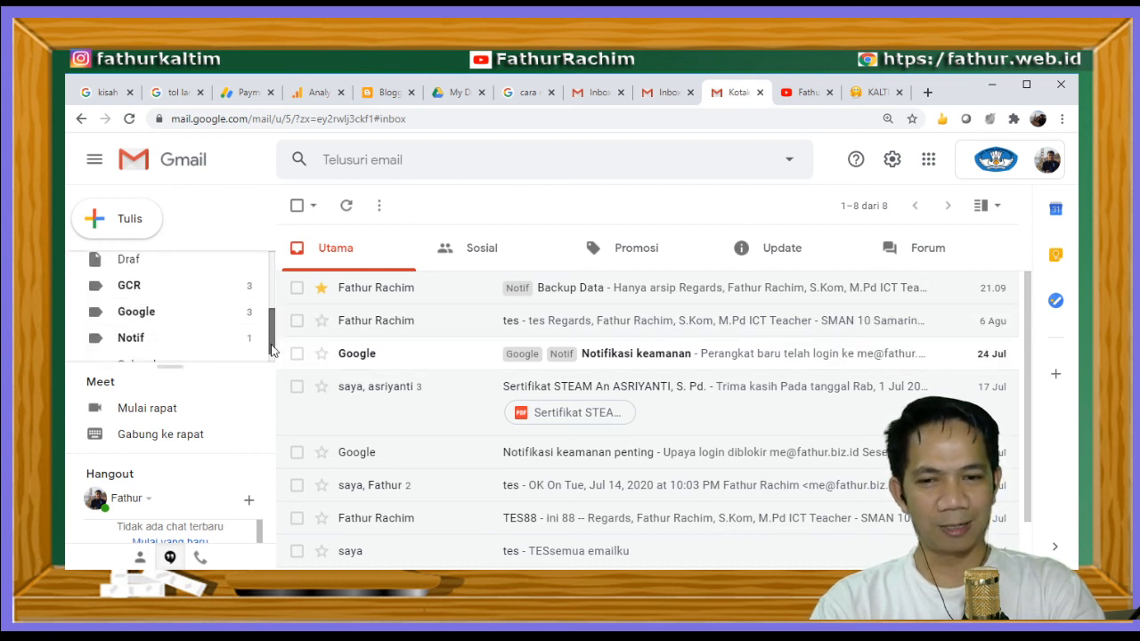
click(211, 332)
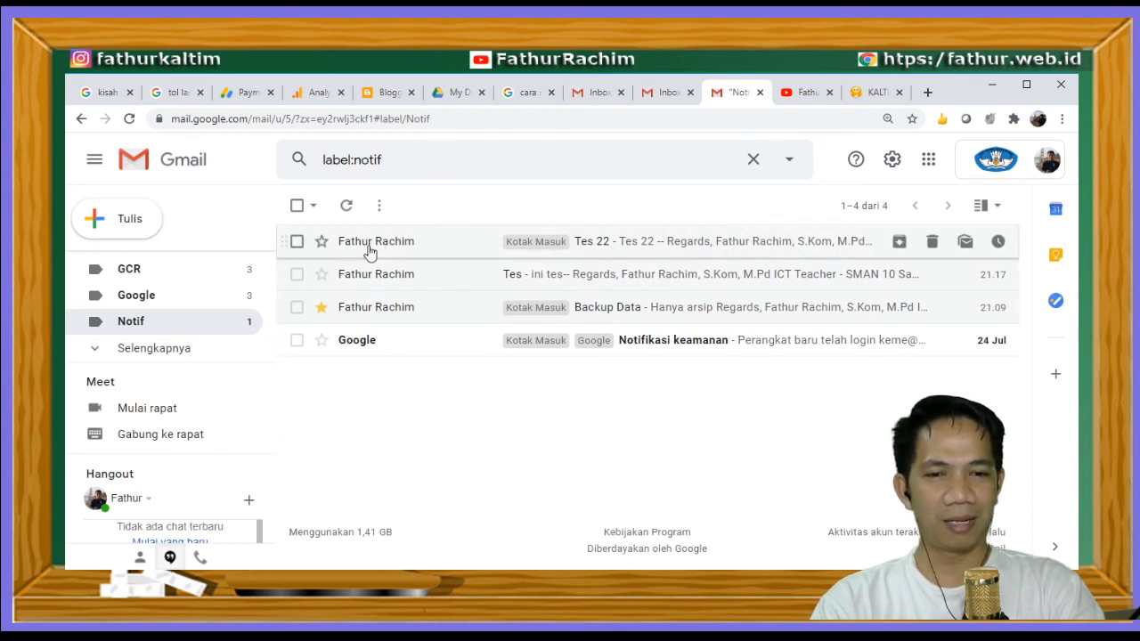
mouse_move(367, 249)
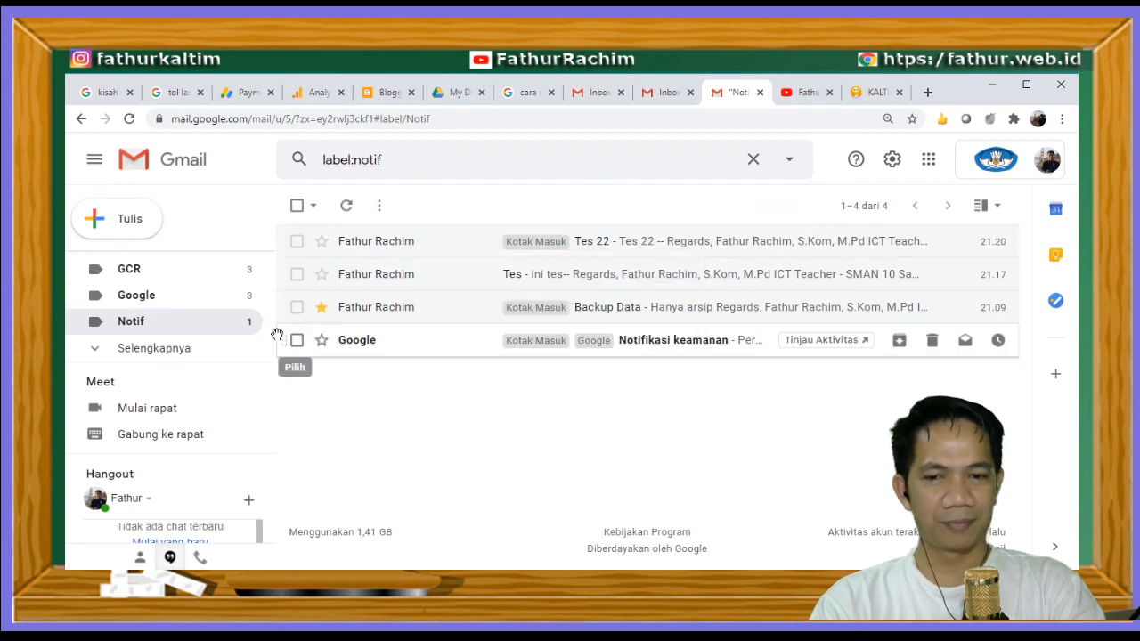
Return to Kotak Masuk and review the Notif-labelled messages in the Forum and Utama categories
drag(273, 338, 266, 242)
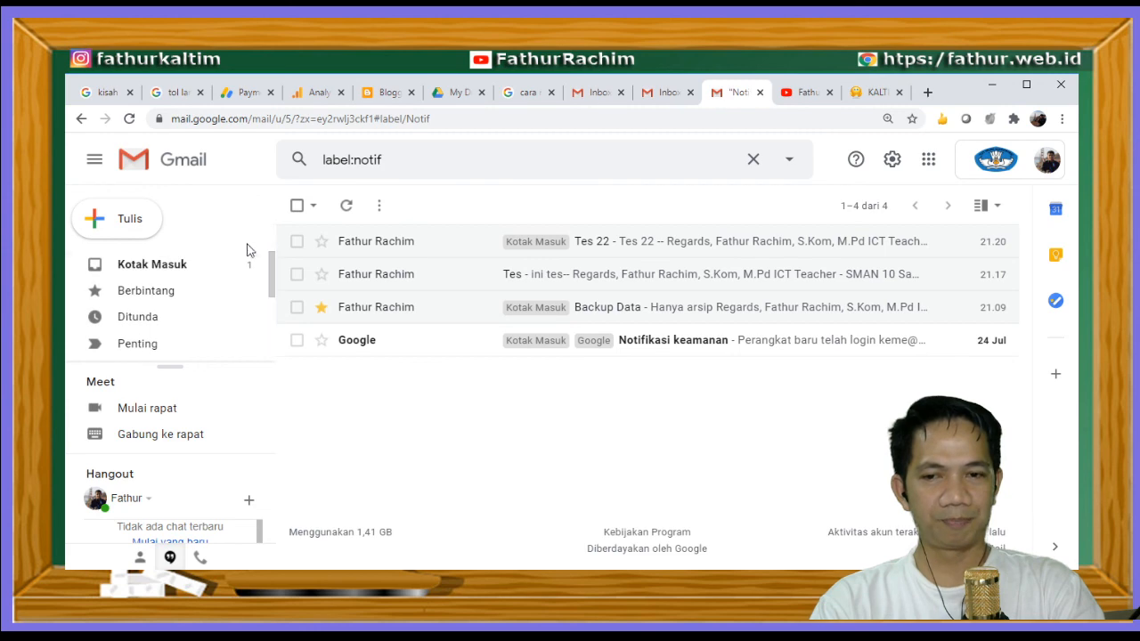
click(205, 276)
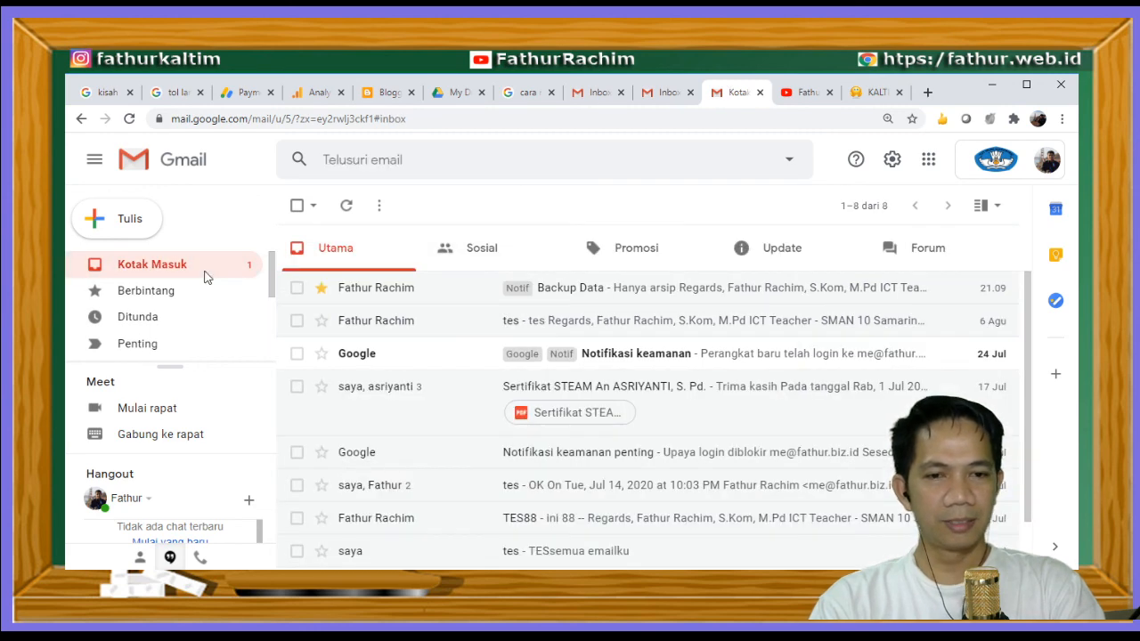
click(902, 269)
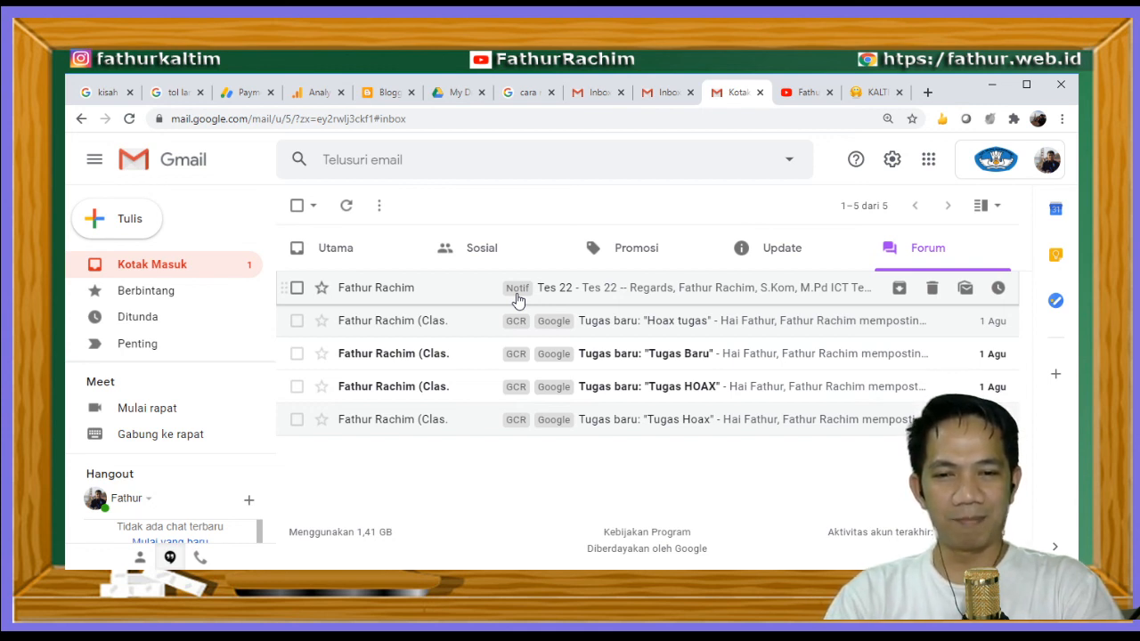
click(333, 255)
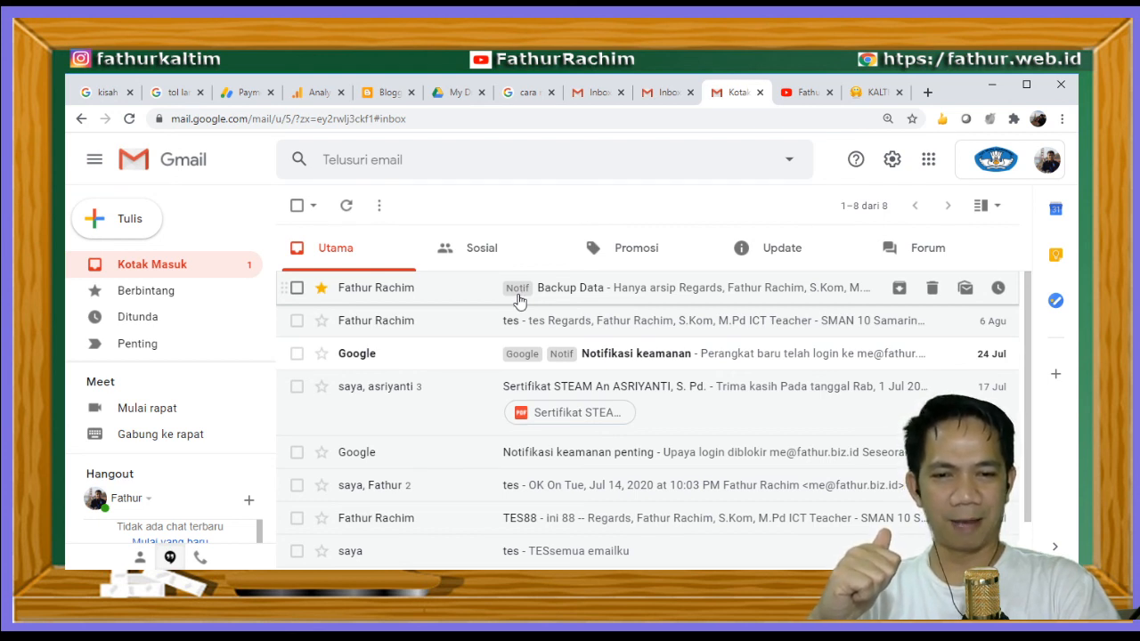
mouse_move(339, 333)
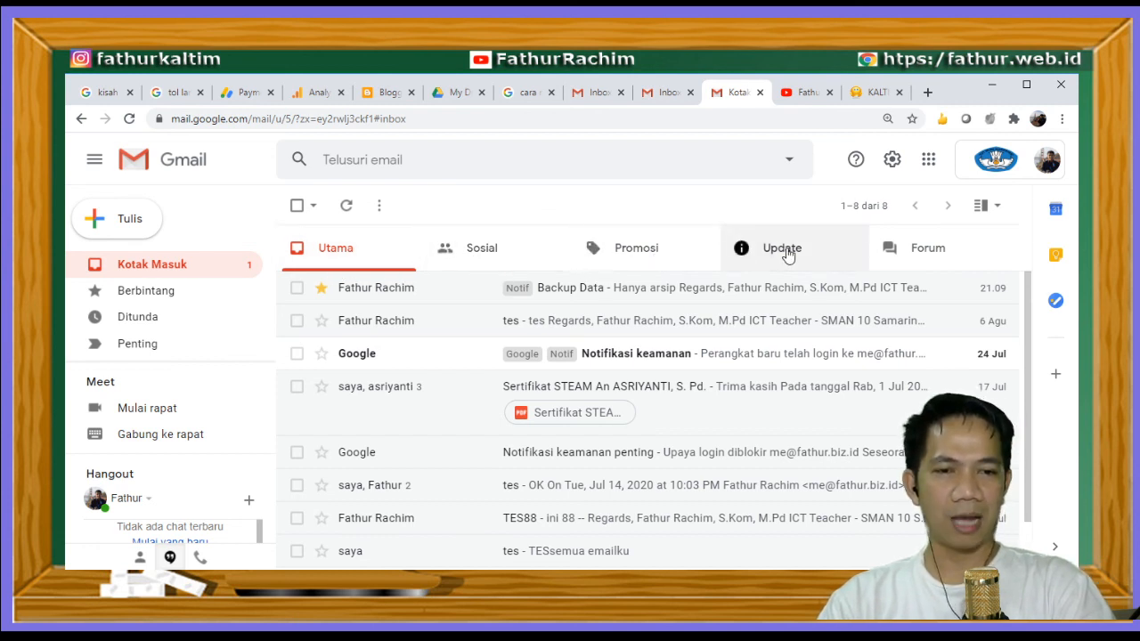
Switch to the first Gmail account's inbox and compare its Primary and Social categories
click(583, 92)
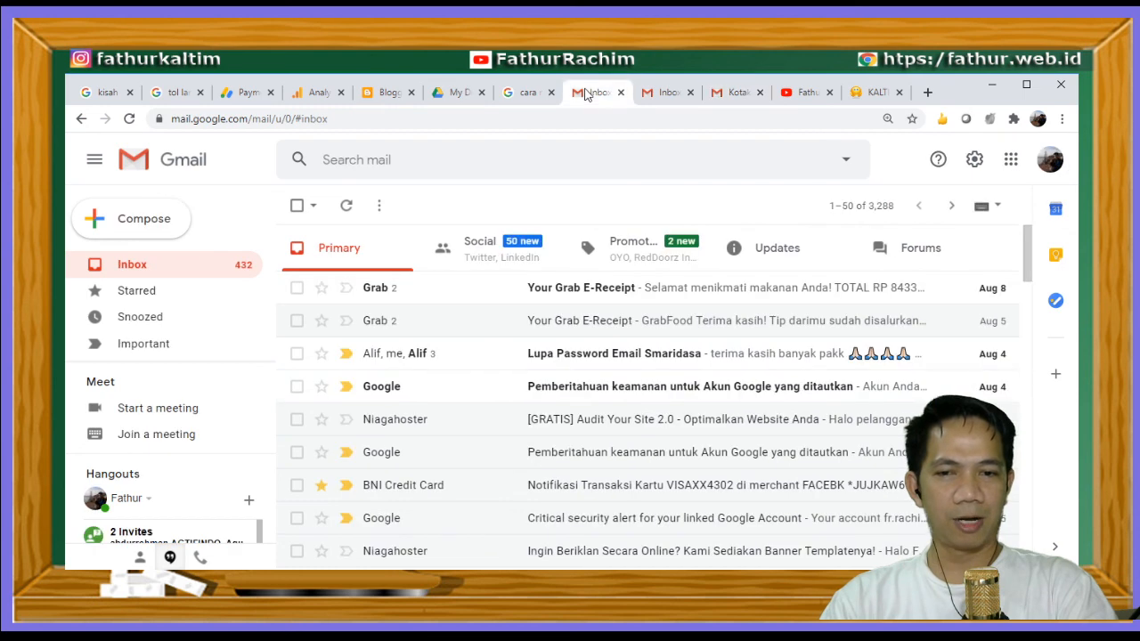
click(496, 262)
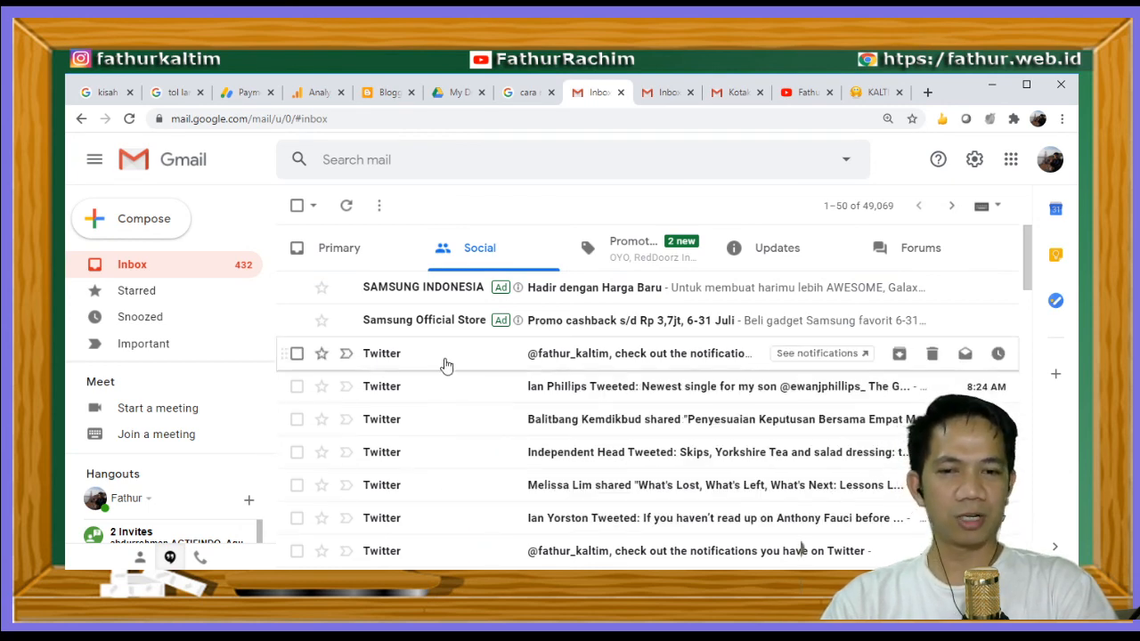
click(356, 252)
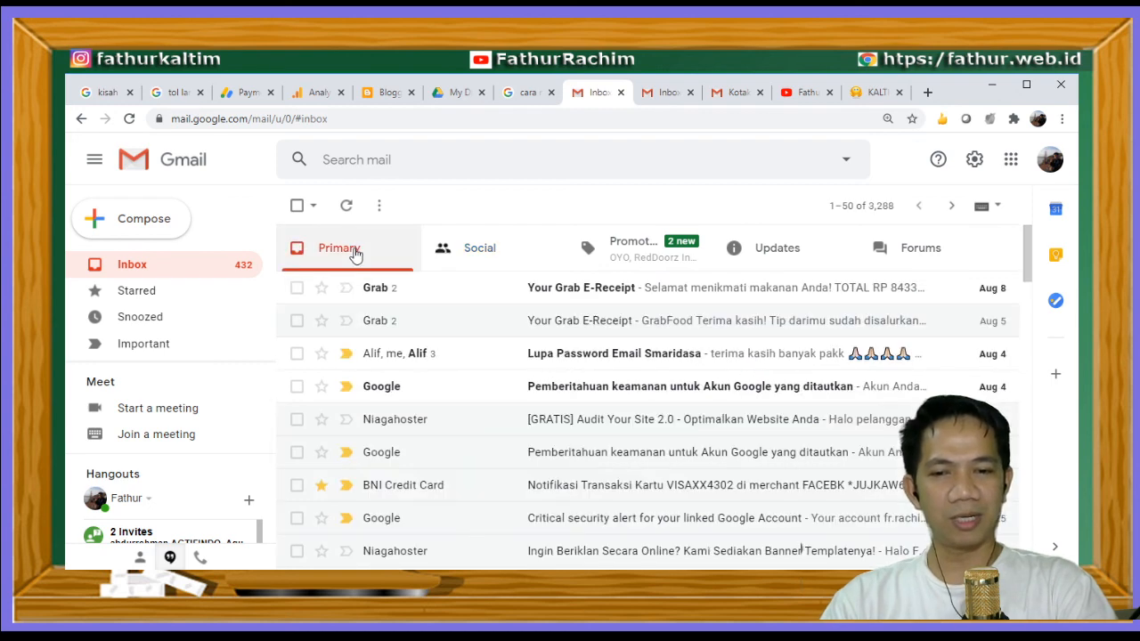
click(471, 258)
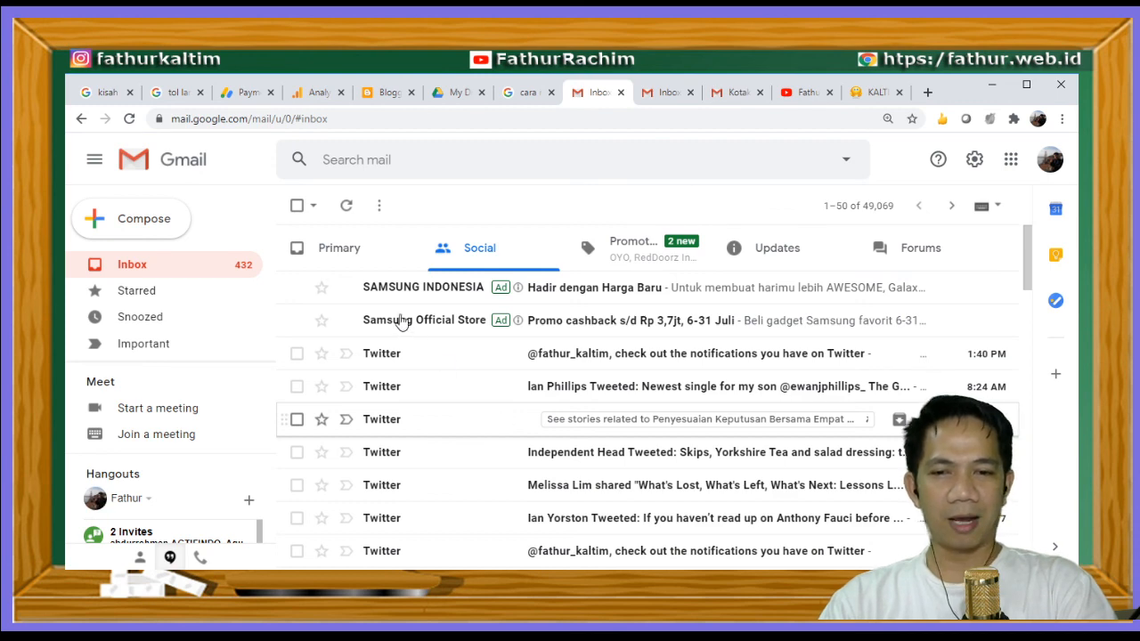
click(353, 252)
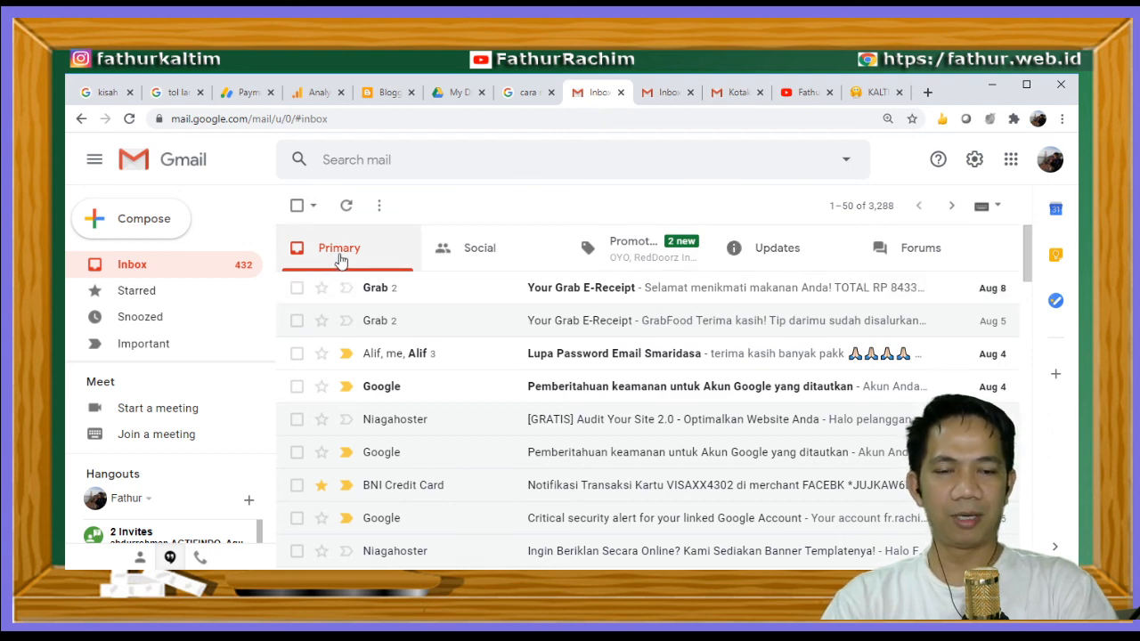
Go back to the Kotak Masuk page, and show the YouTube channel's videos and the "KALTIM UNTUK INDONESIA" website
click(737, 91)
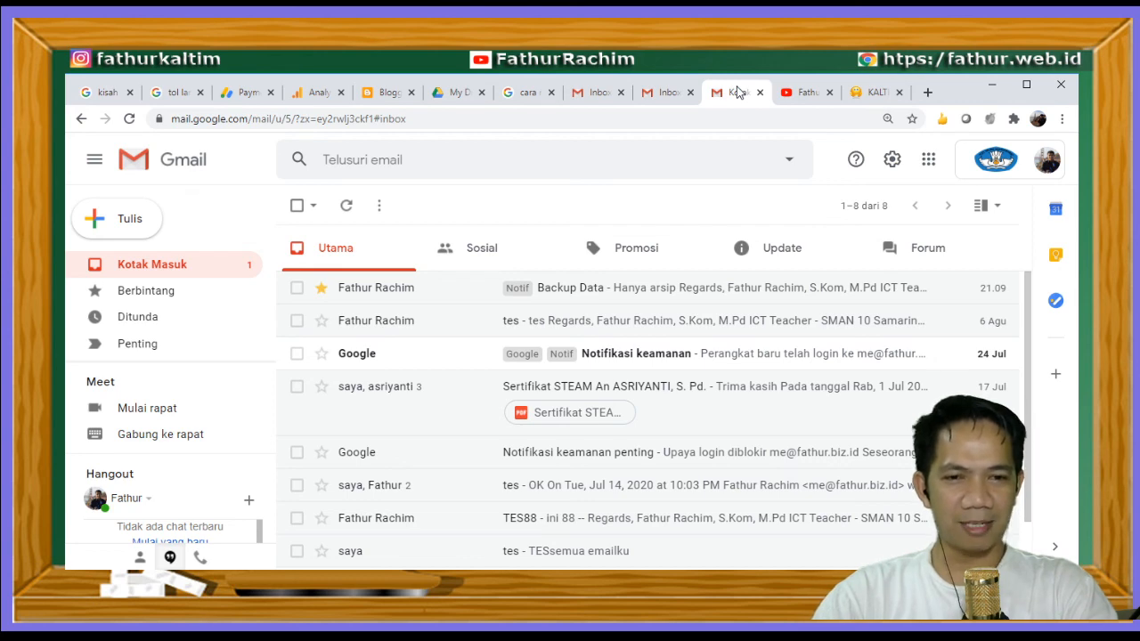
click(801, 93)
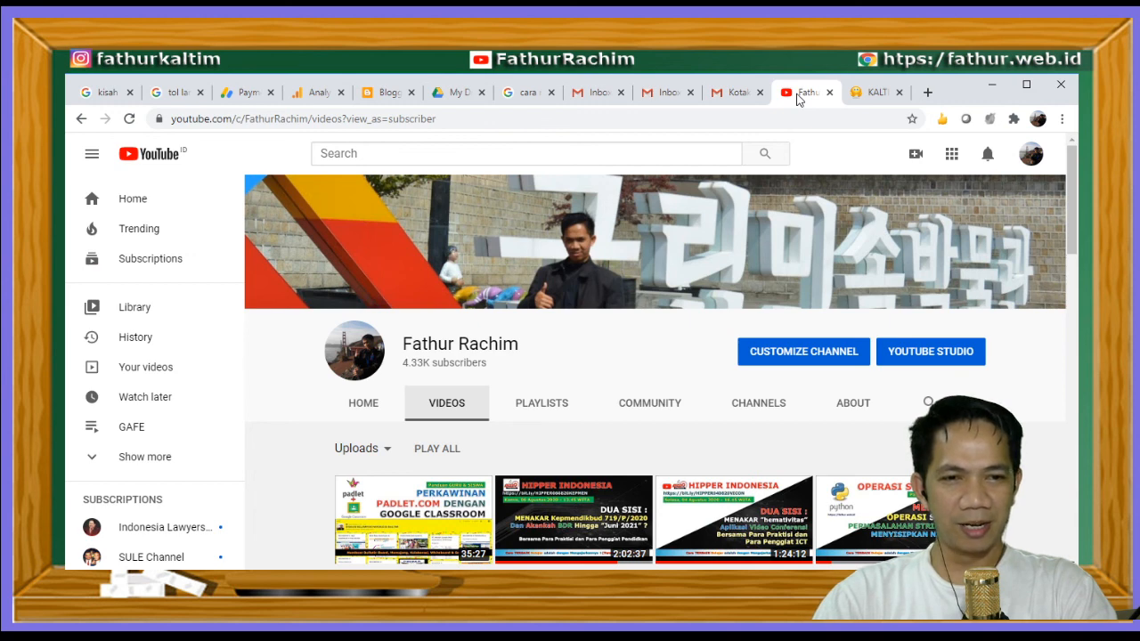
click(874, 94)
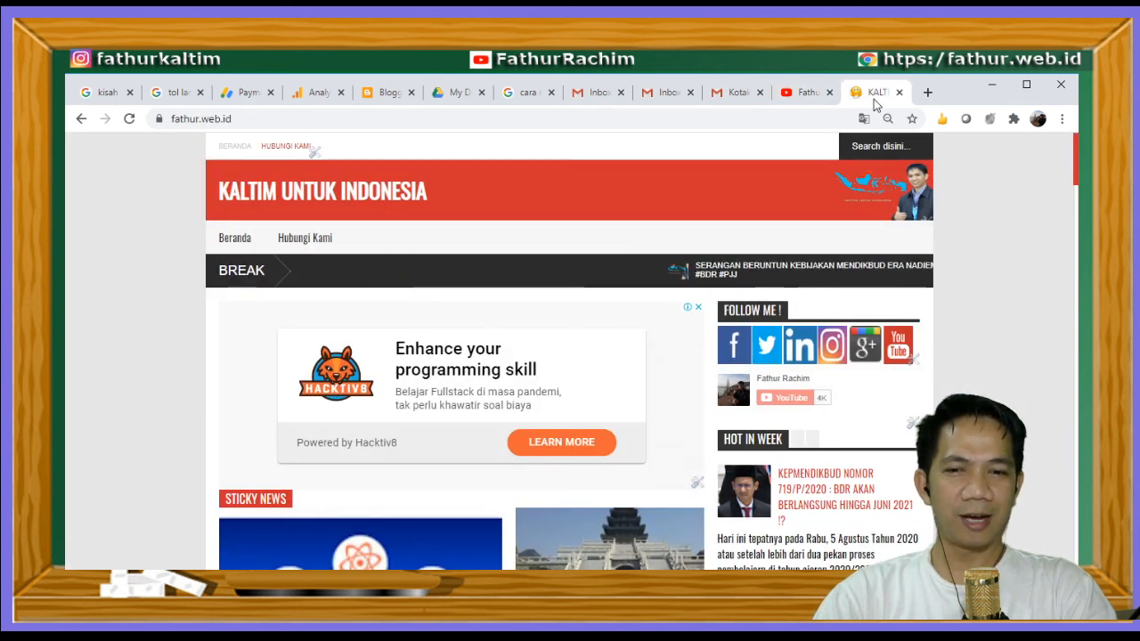